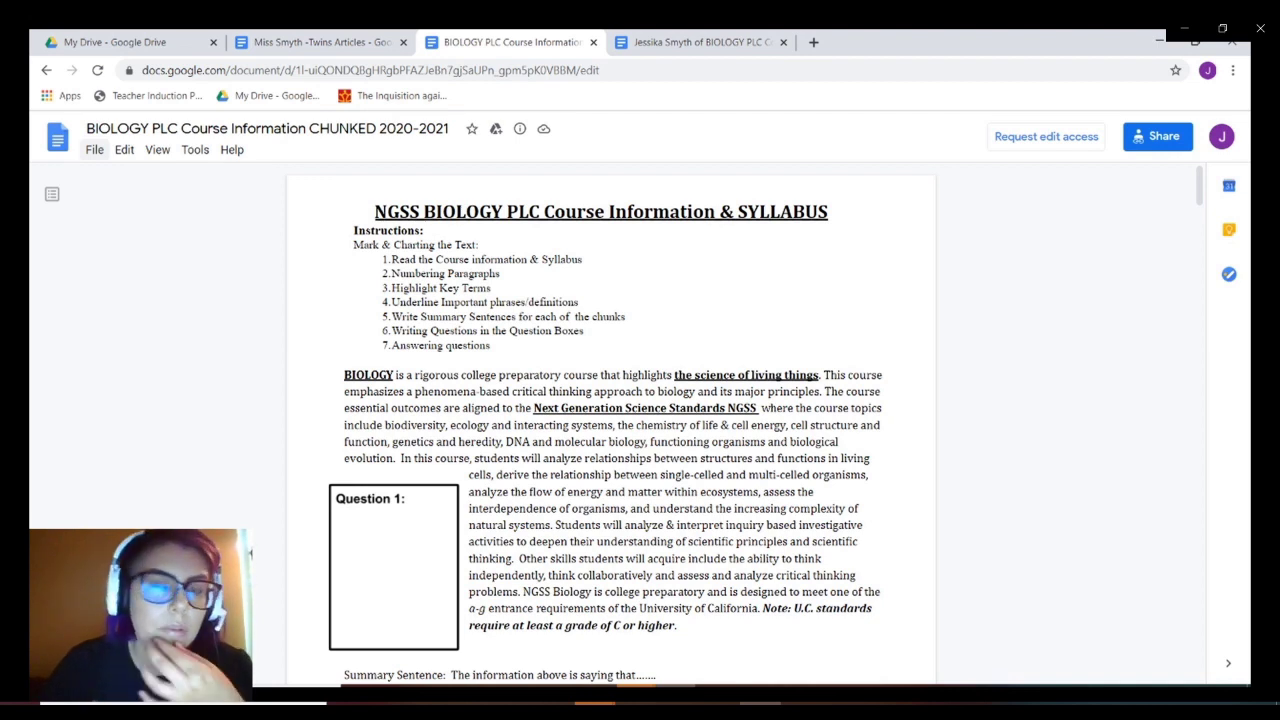
left_click(94, 149)
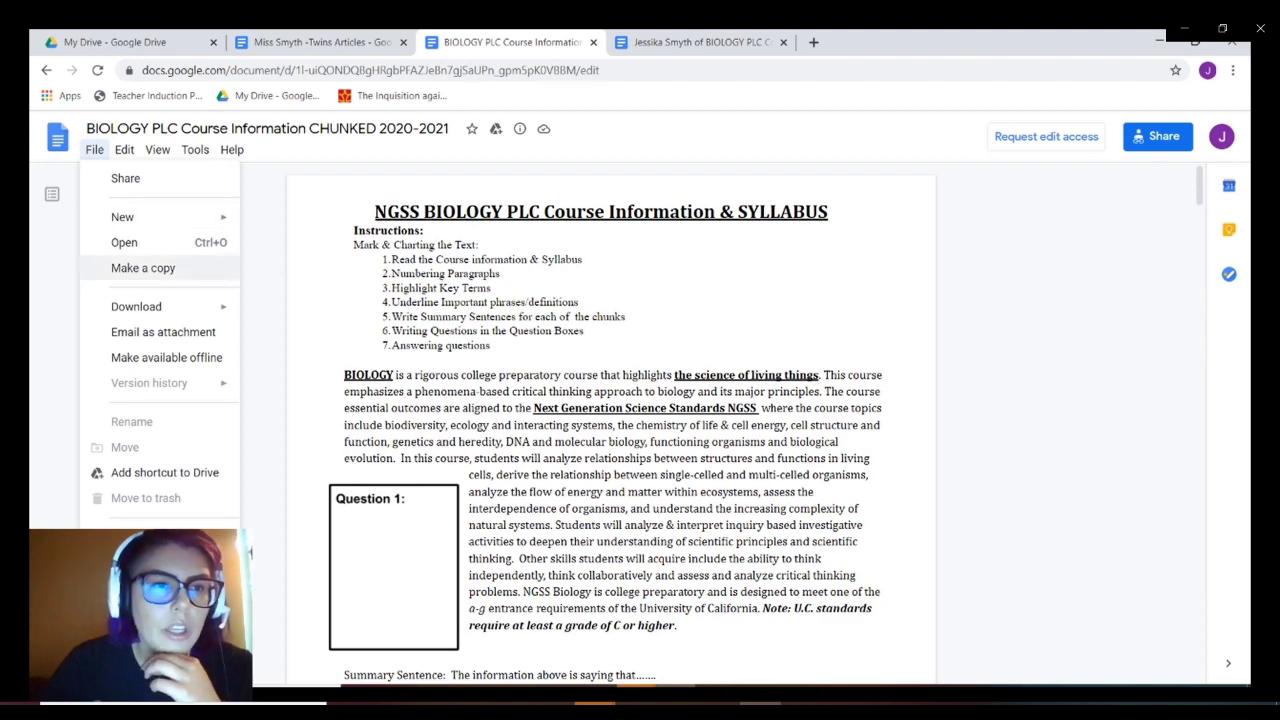
left_click(143, 268)
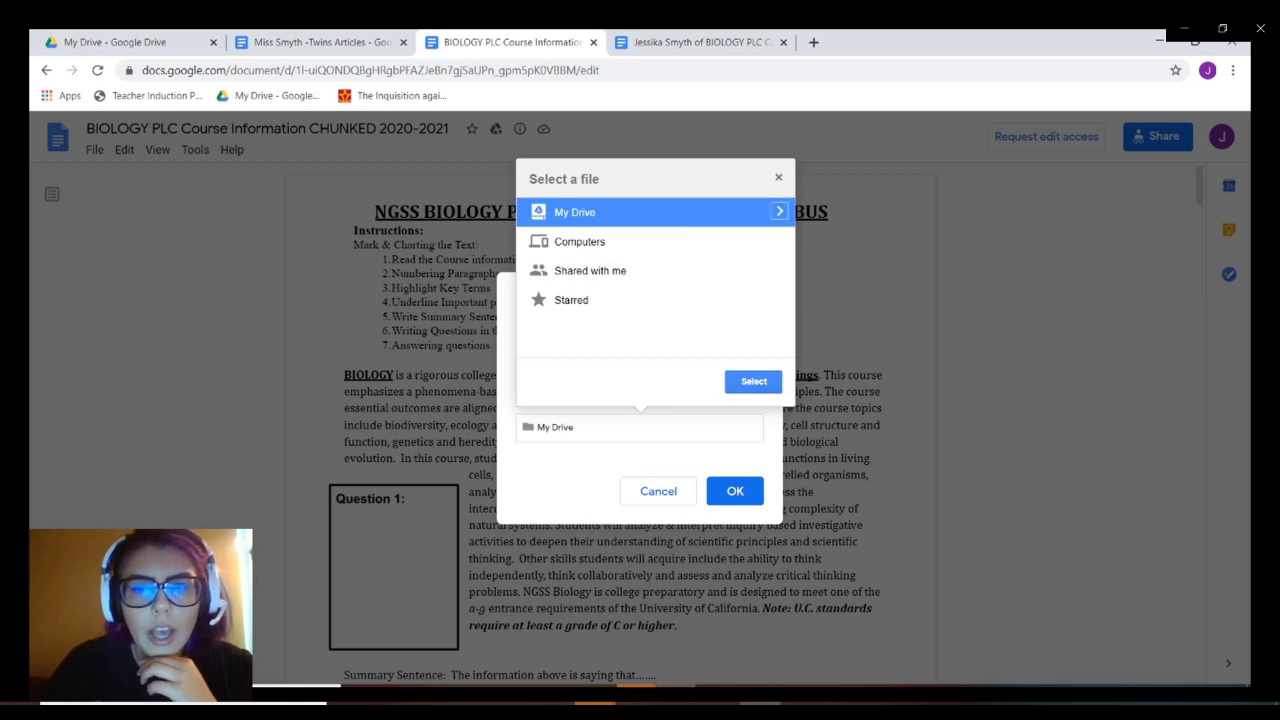
left_click(779, 210)
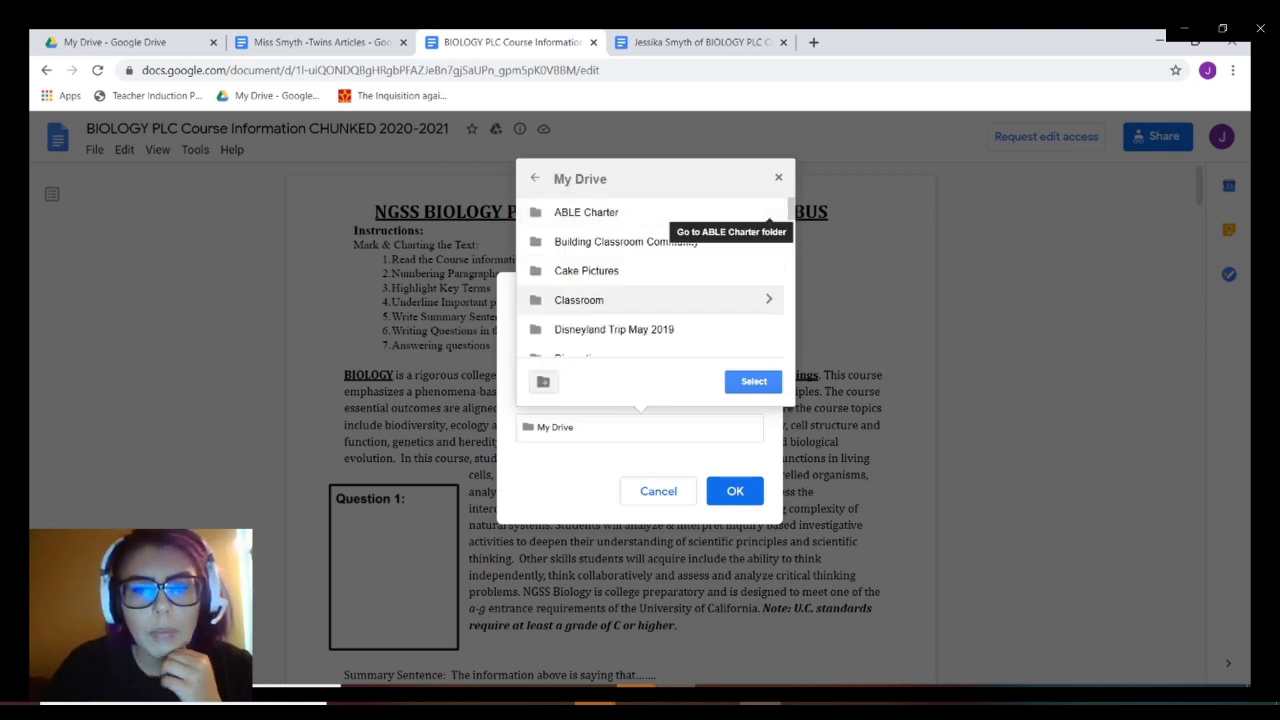
scroll(760, 297, "down", 1)
scroll(700, 270, "up", 1)
scroll(700, 250, "down", 3)
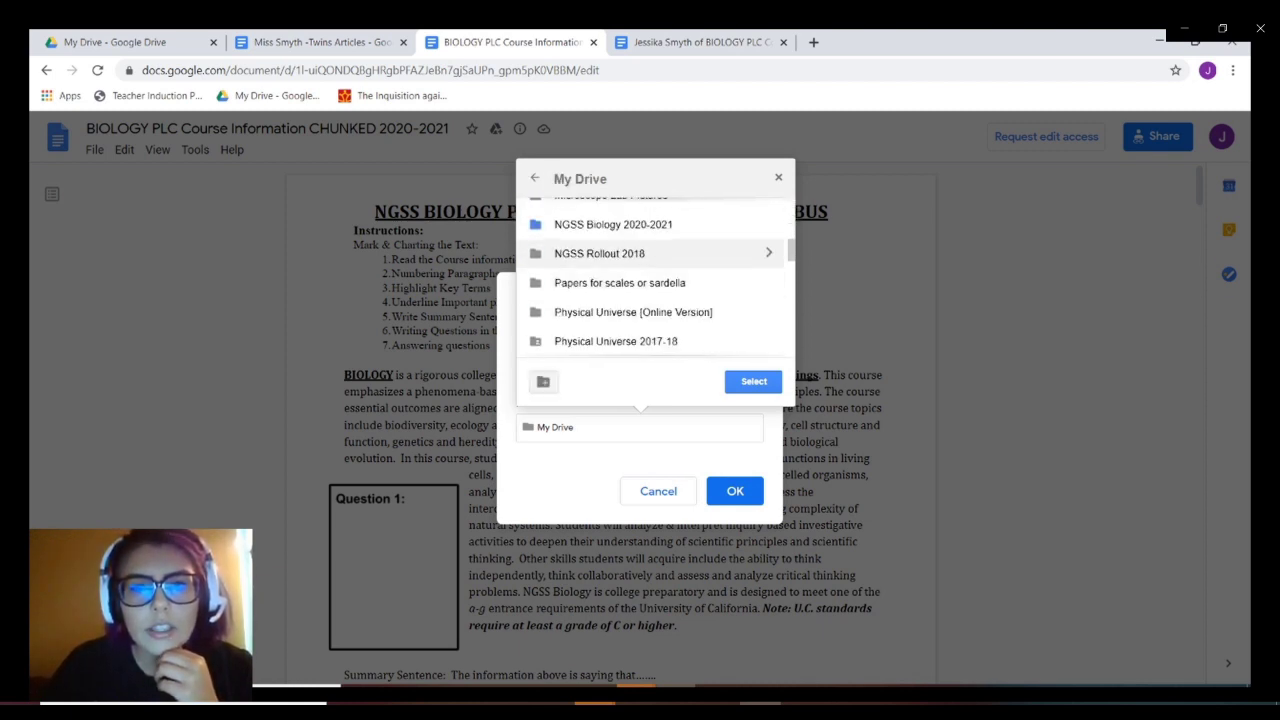
left_click(768, 224)
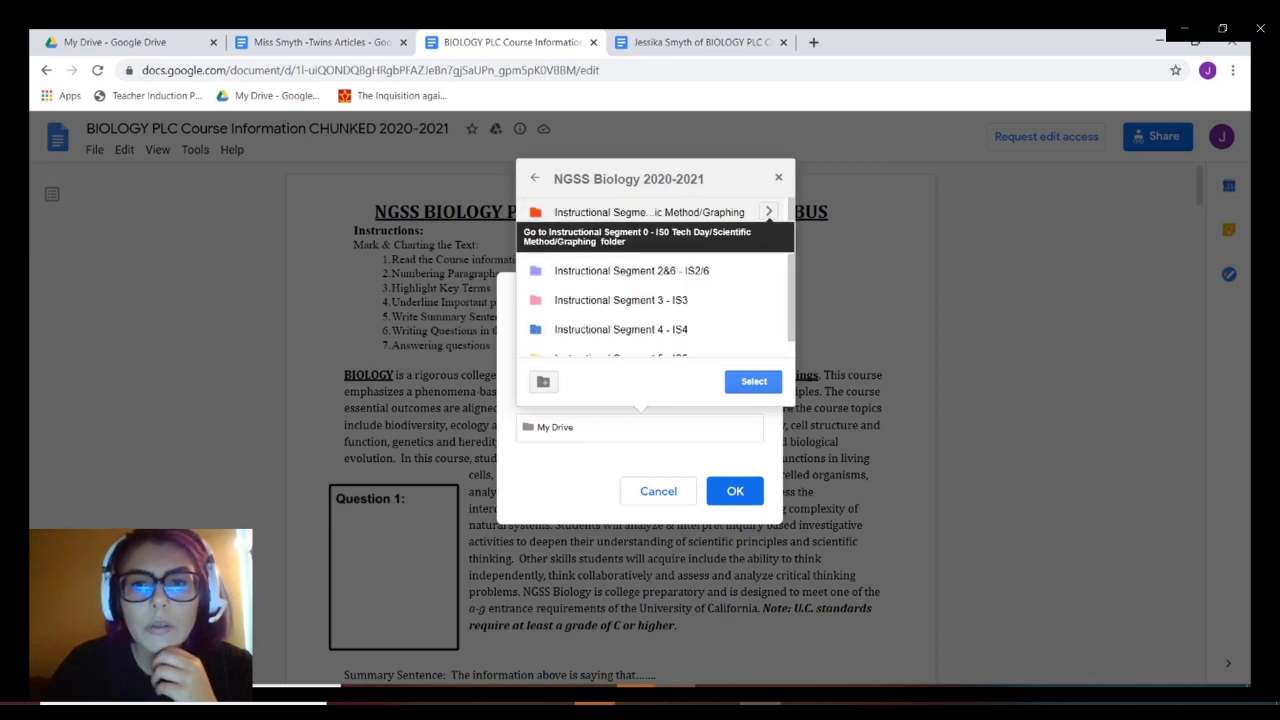
left_click(768, 212)
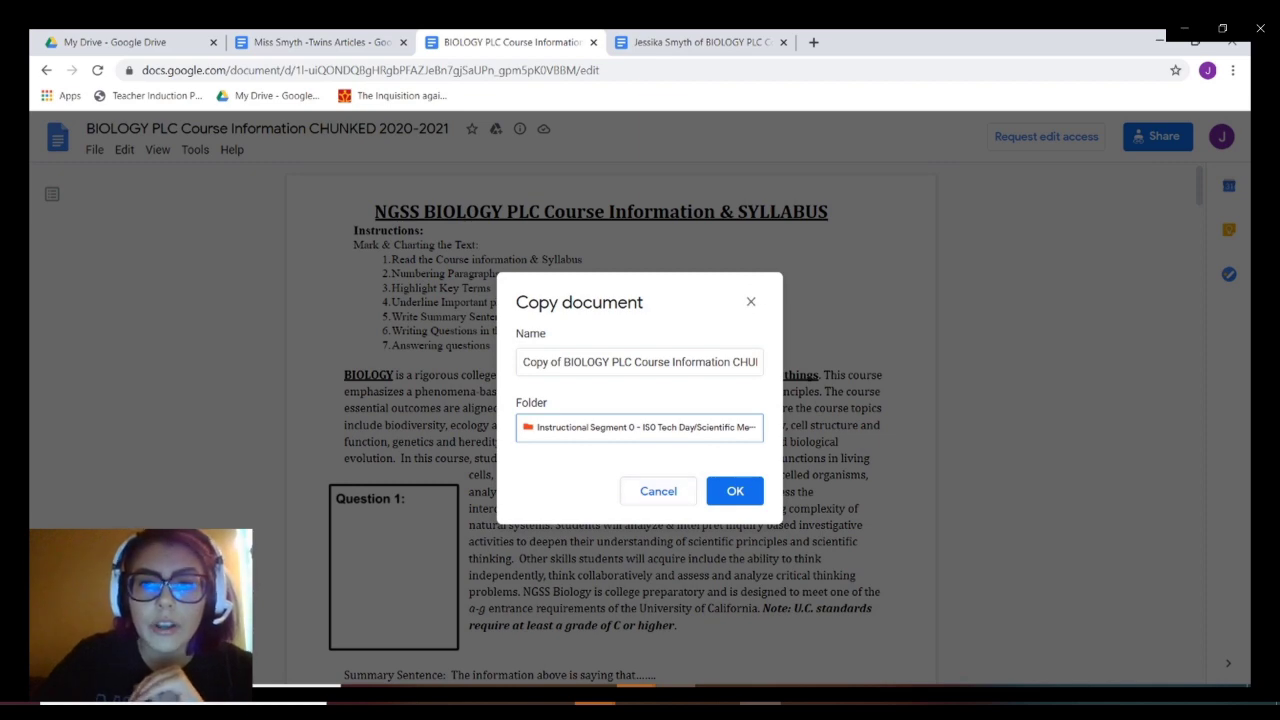
left_click(751, 301)
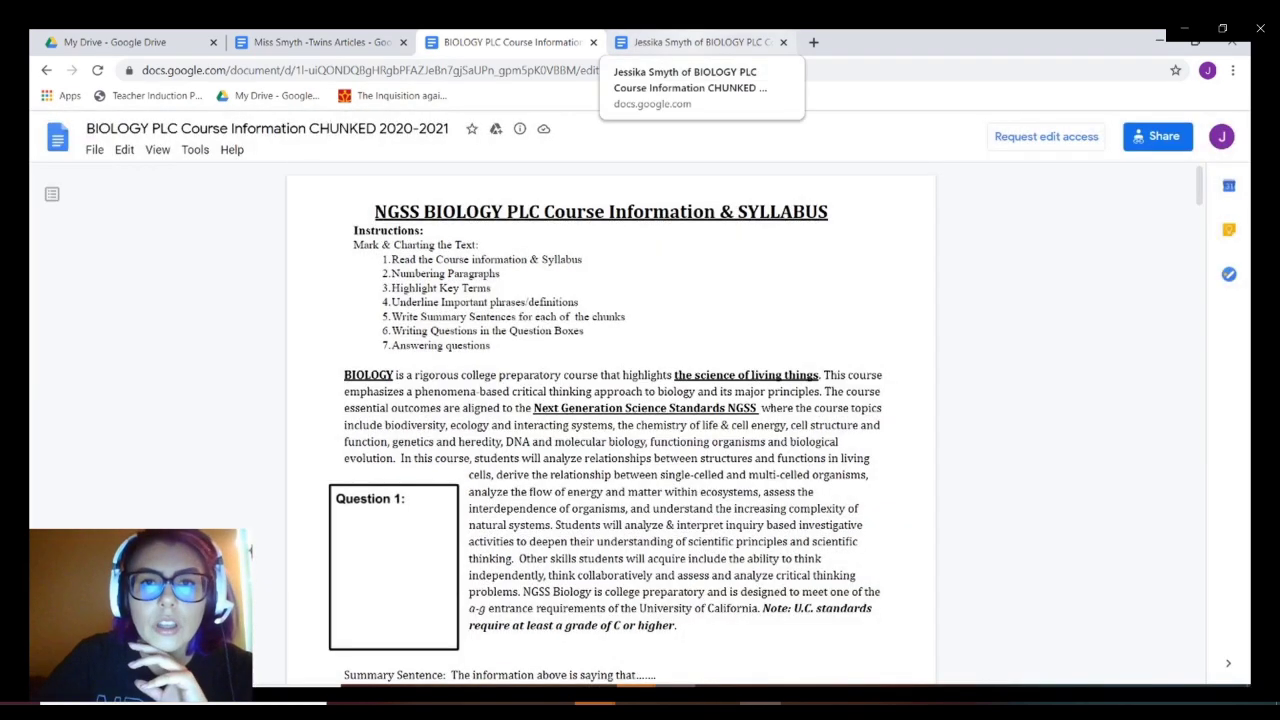
Rename the personal copy of the syllabus, replacing "of" with a hyphen between the owner's name and BIOLOGY PLC Course Information CHUNKED 2020-2021.
left_click(700, 42)
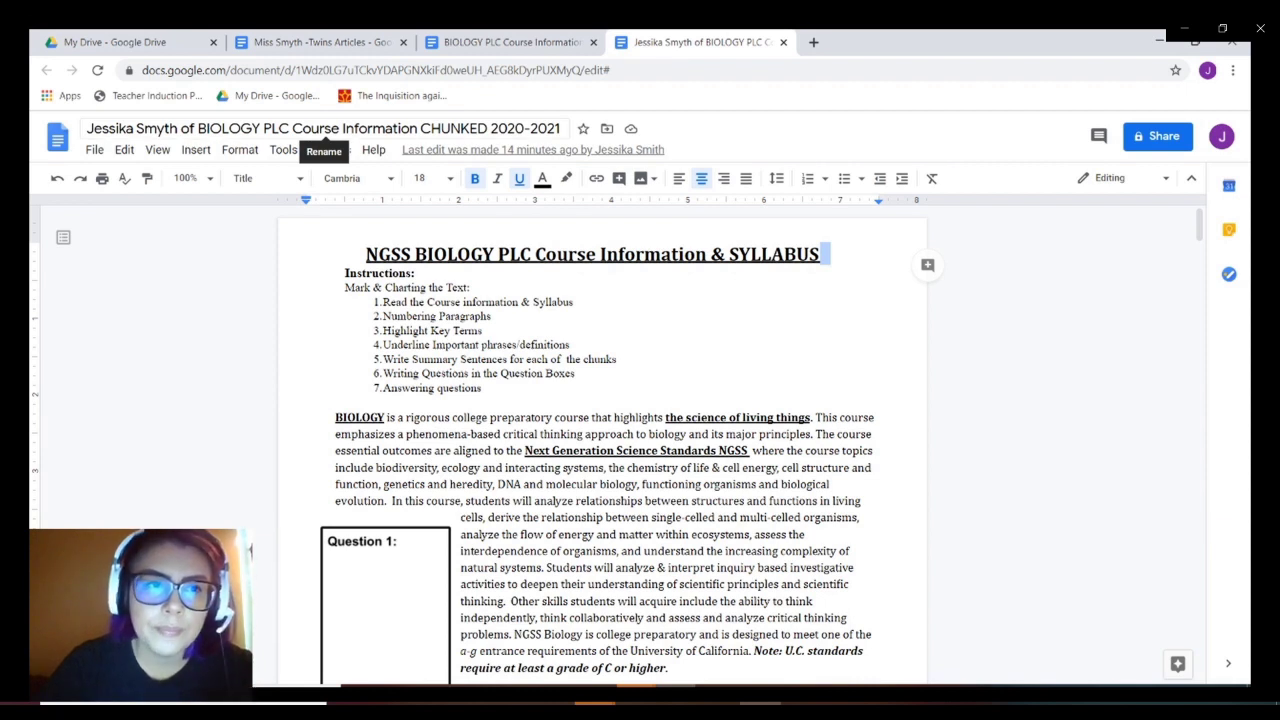
left_click(322, 130)
key("BackSpace")
key("BackSpace")
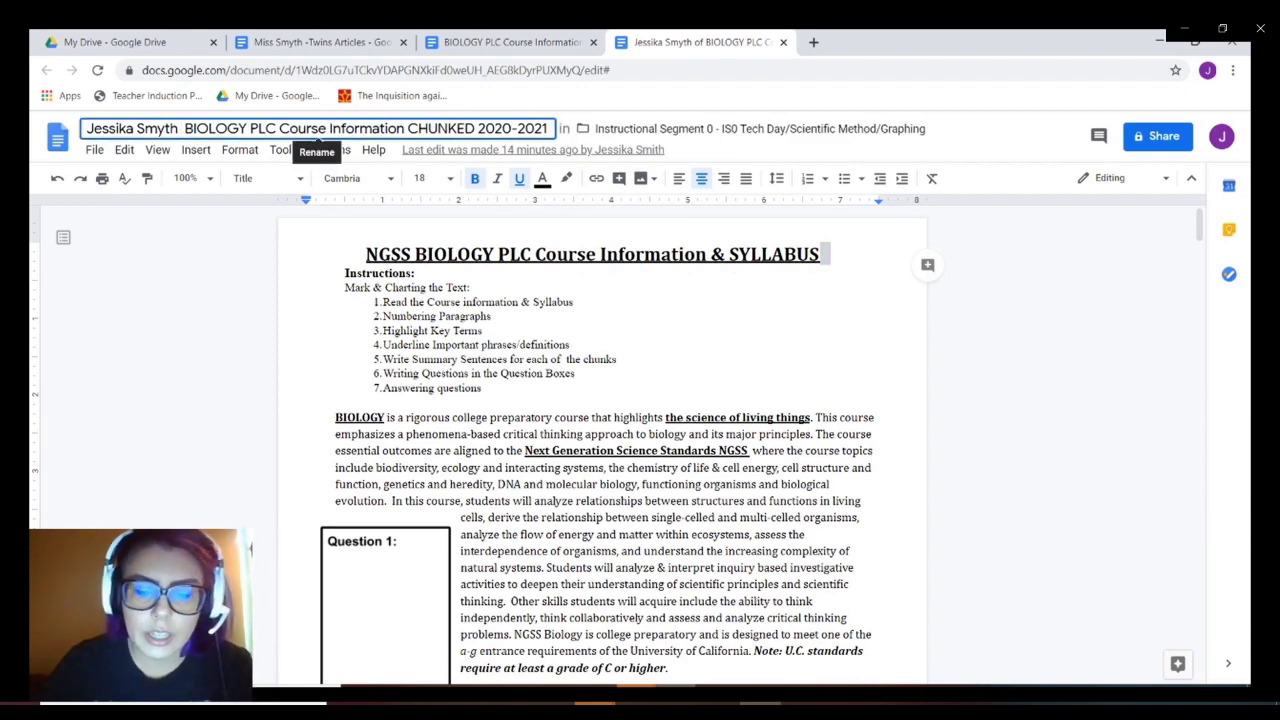
type("-")
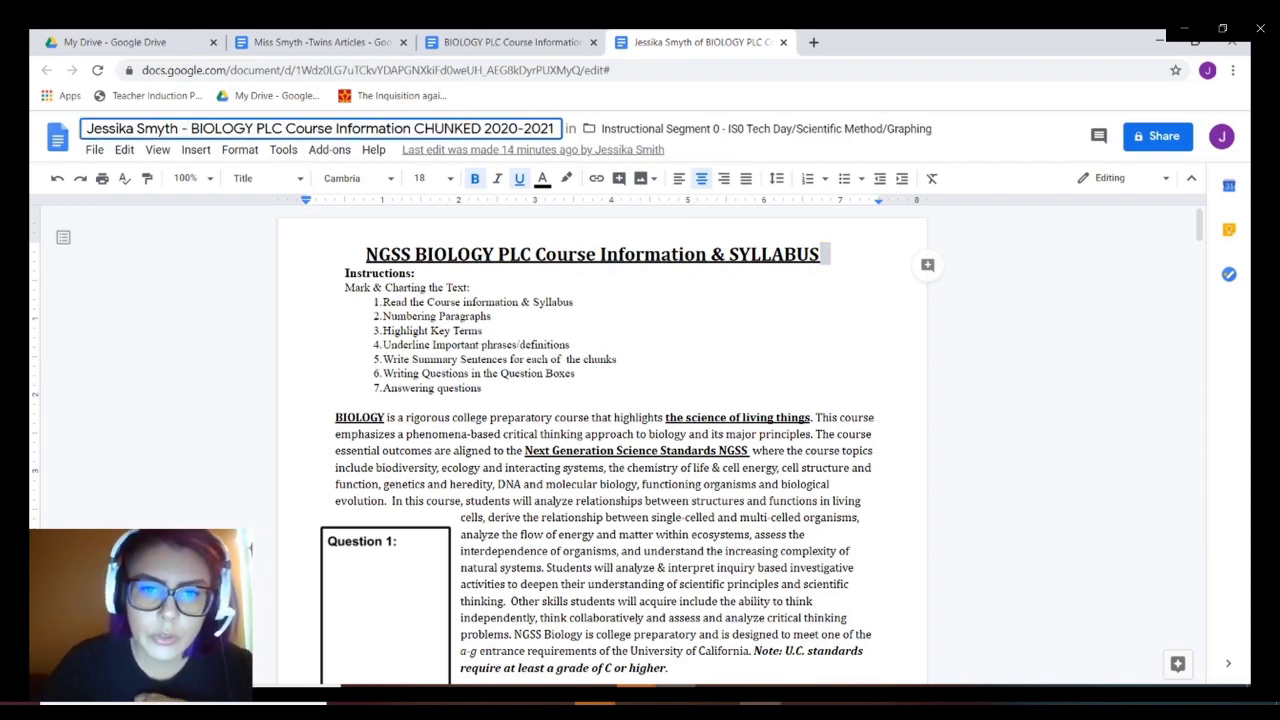
left_click(384, 403)
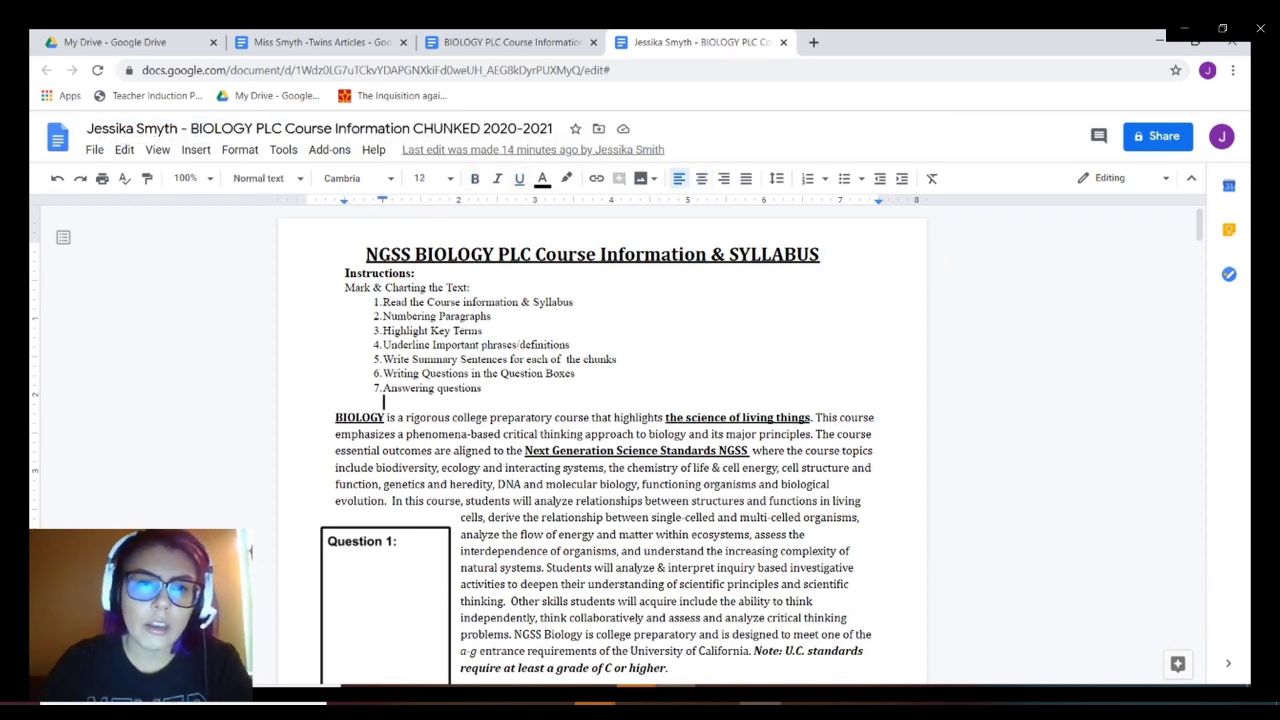
Review the opening instructions and mark the first one, "Read the Course information & Syllabus", for reading.
scroll(384, 403, "down", 1)
scroll(384, 403, "down", 1)
scroll(384, 403, "up", 3)
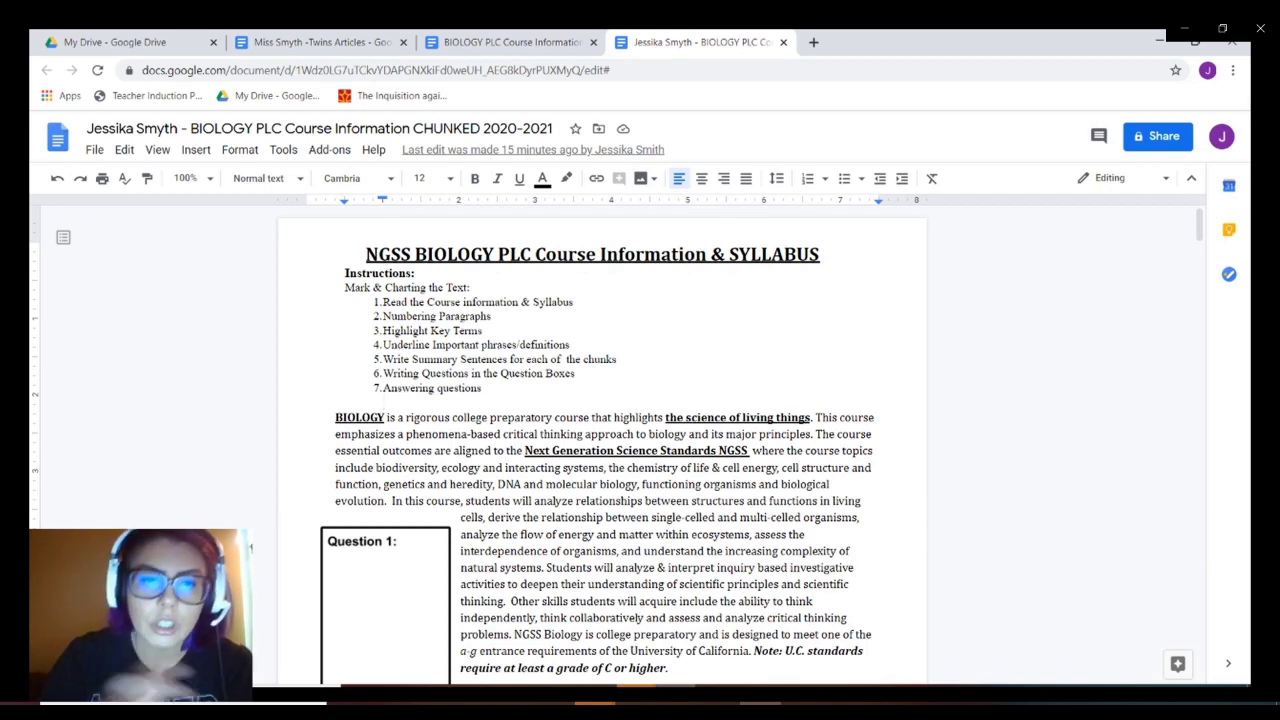
left_click(377, 388)
left_click_drag(383, 302, 576, 302)
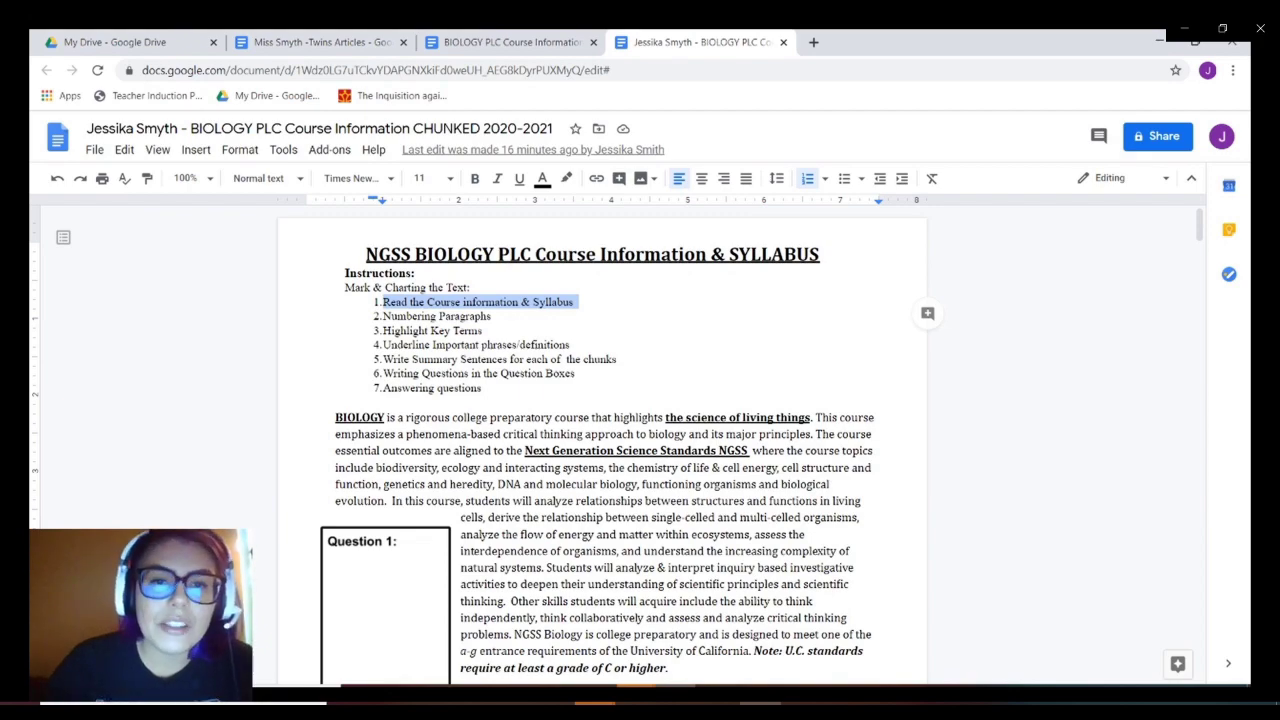
scroll(600, 450, "down", 3)
scroll(600, 450, "up", 3)
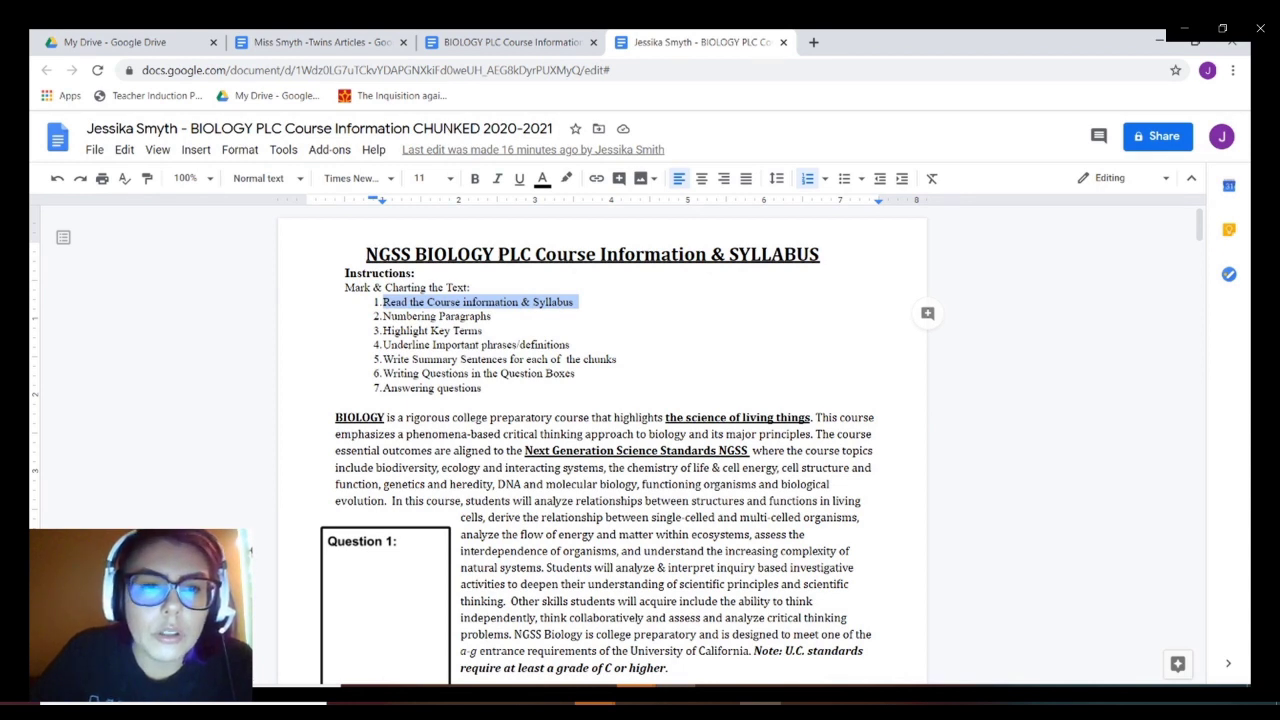
Examine the "Numbering Paragraphs" instruction and skim the document's sections that need numbers.
left_click(377, 302)
left_click_drag(491, 316, 383, 316)
scroll(600, 450, "down", 15)
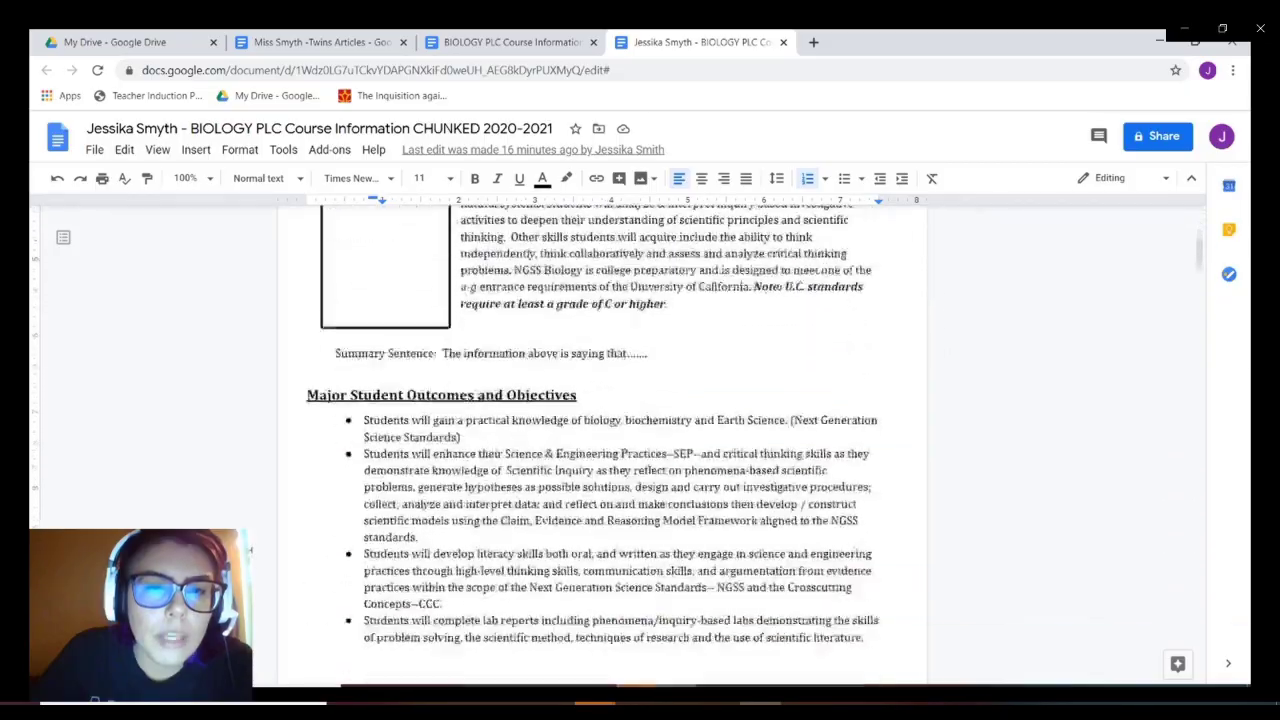
scroll(600, 450, "down", 15)
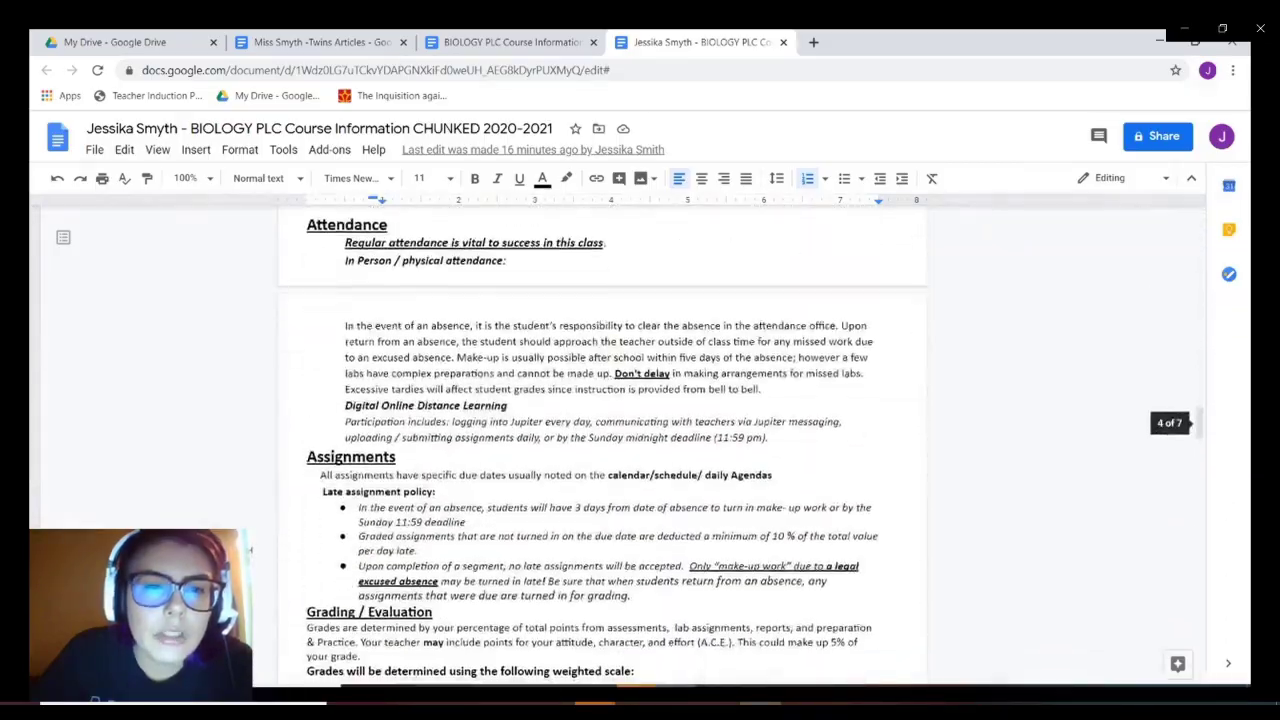
scroll(600, 450, "up", 5)
scroll(600, 450, "up", 20)
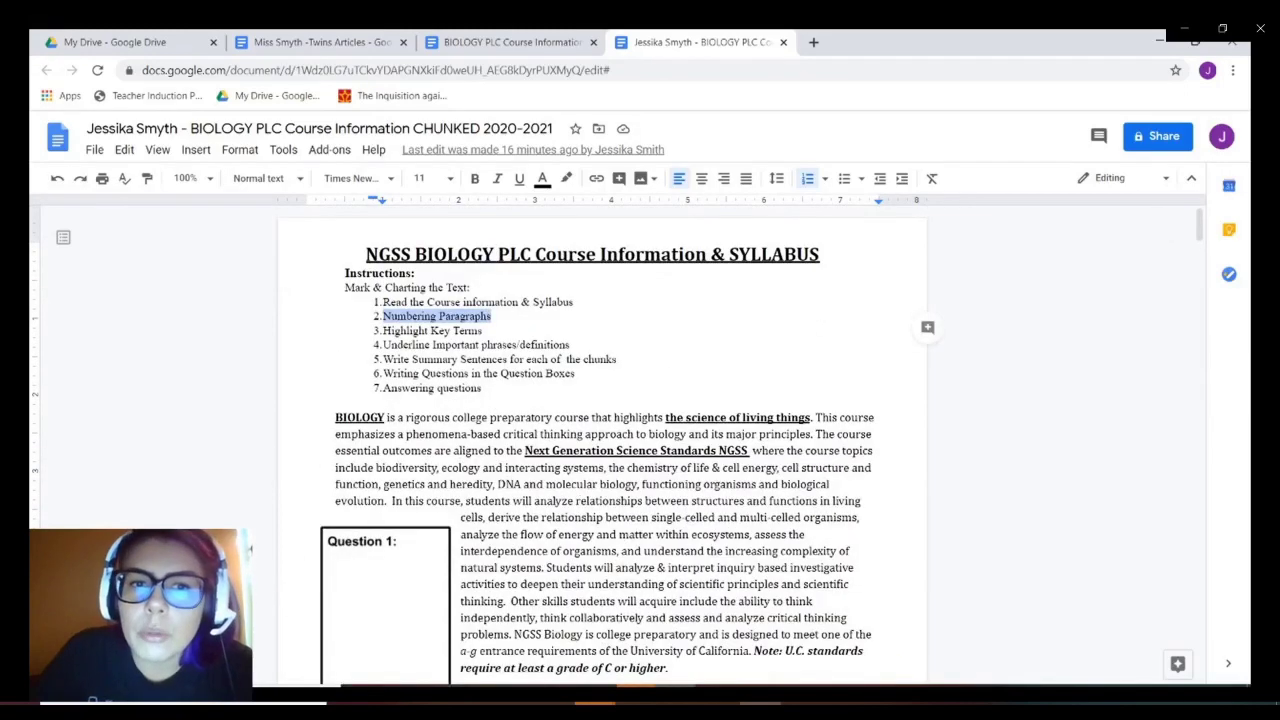
left_click(492, 316)
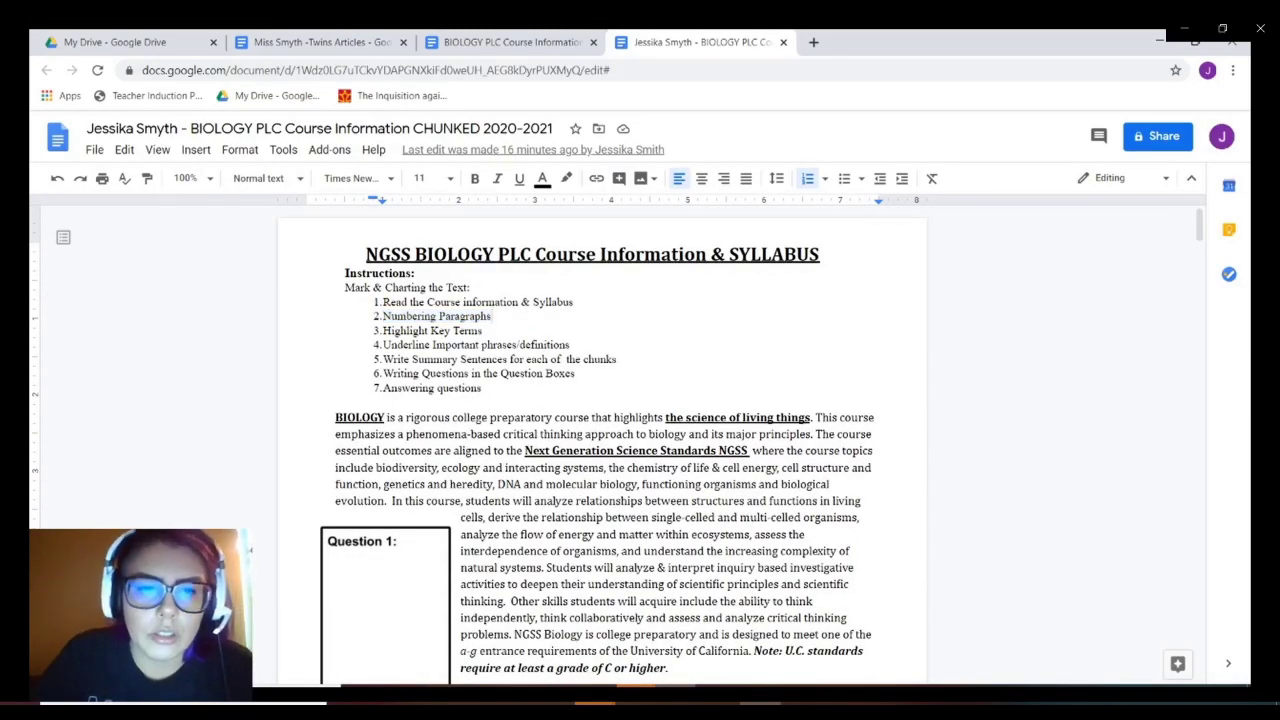
Insert the number 1 in 18-point text in front of the opening BIOLOGY paragraph.
left_click(336, 417)
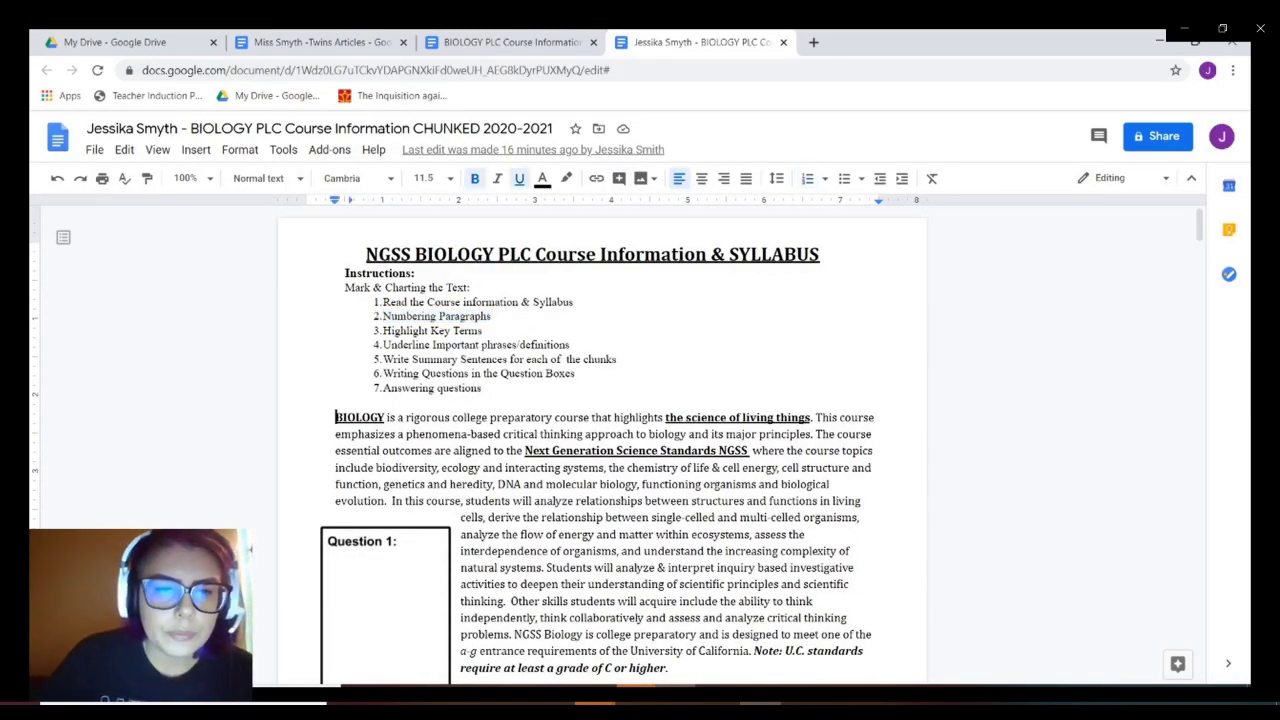
key("ctrl+shift+f")
key("ctrl+plus")
key("ctrl+plus")
key("ctrl+plus")
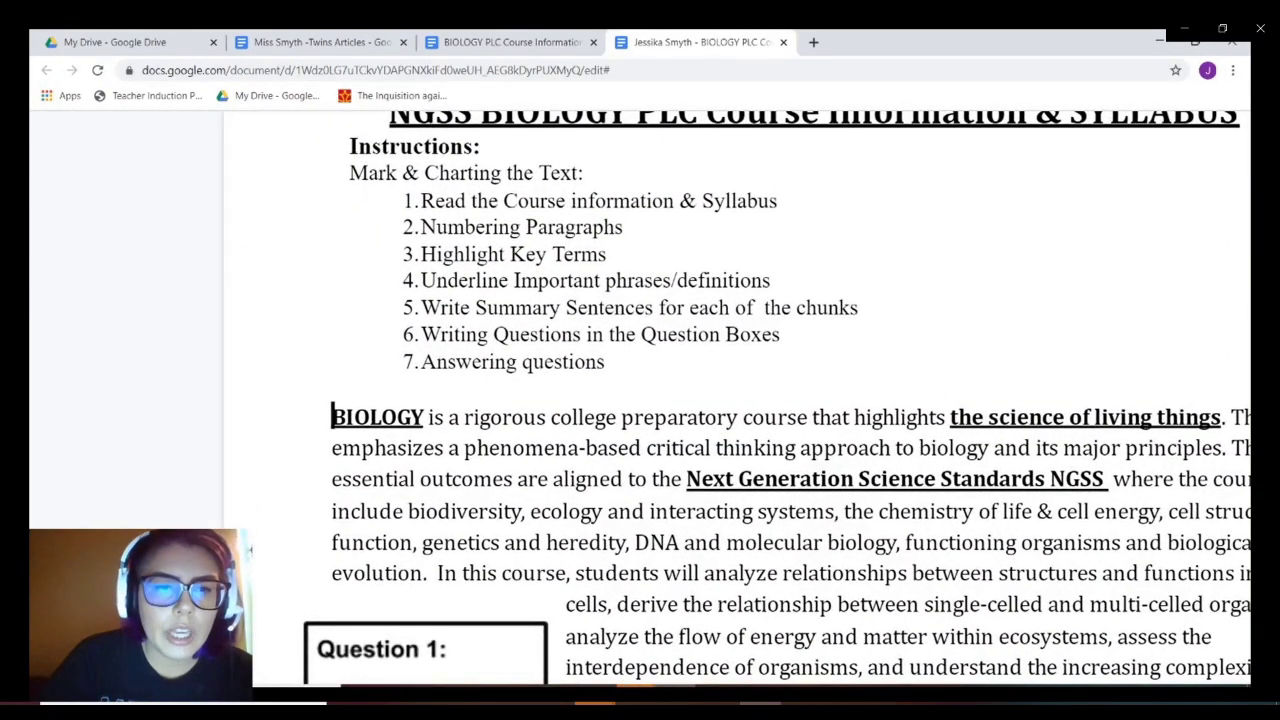
key("ctrl+minus")
key("ctrl+shift+f")
key("ctrl+0")
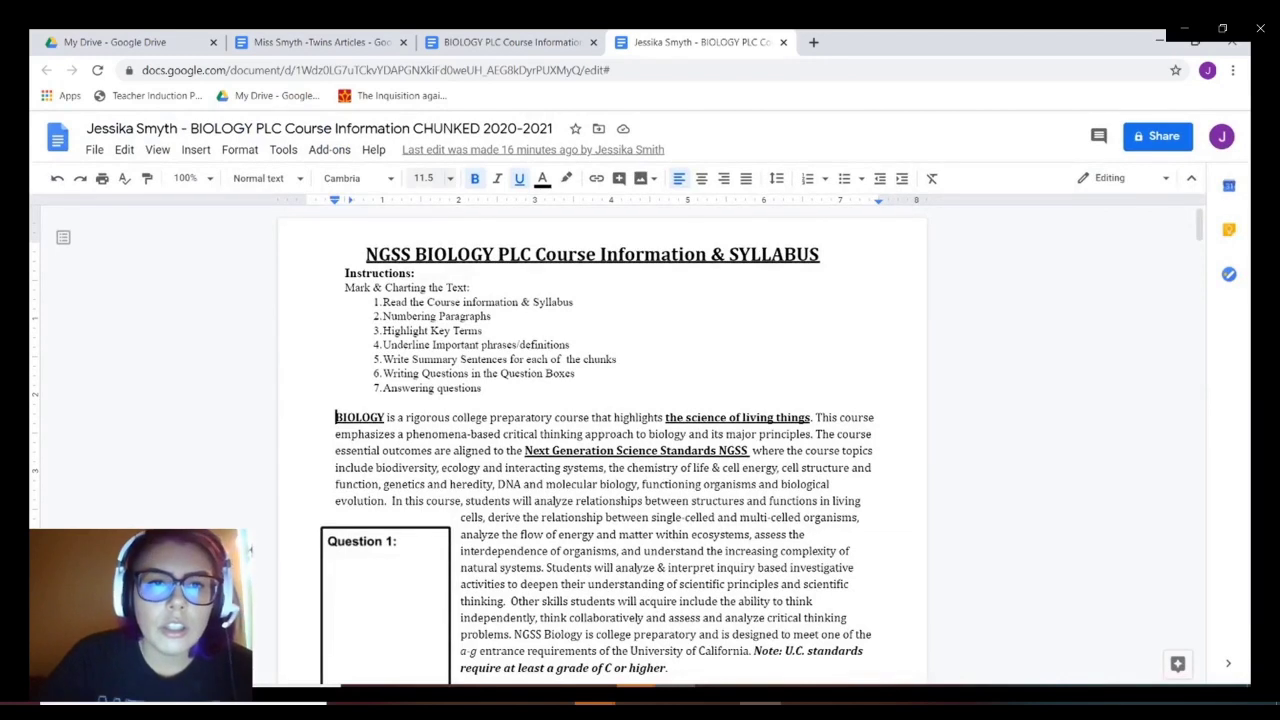
left_click(428, 178)
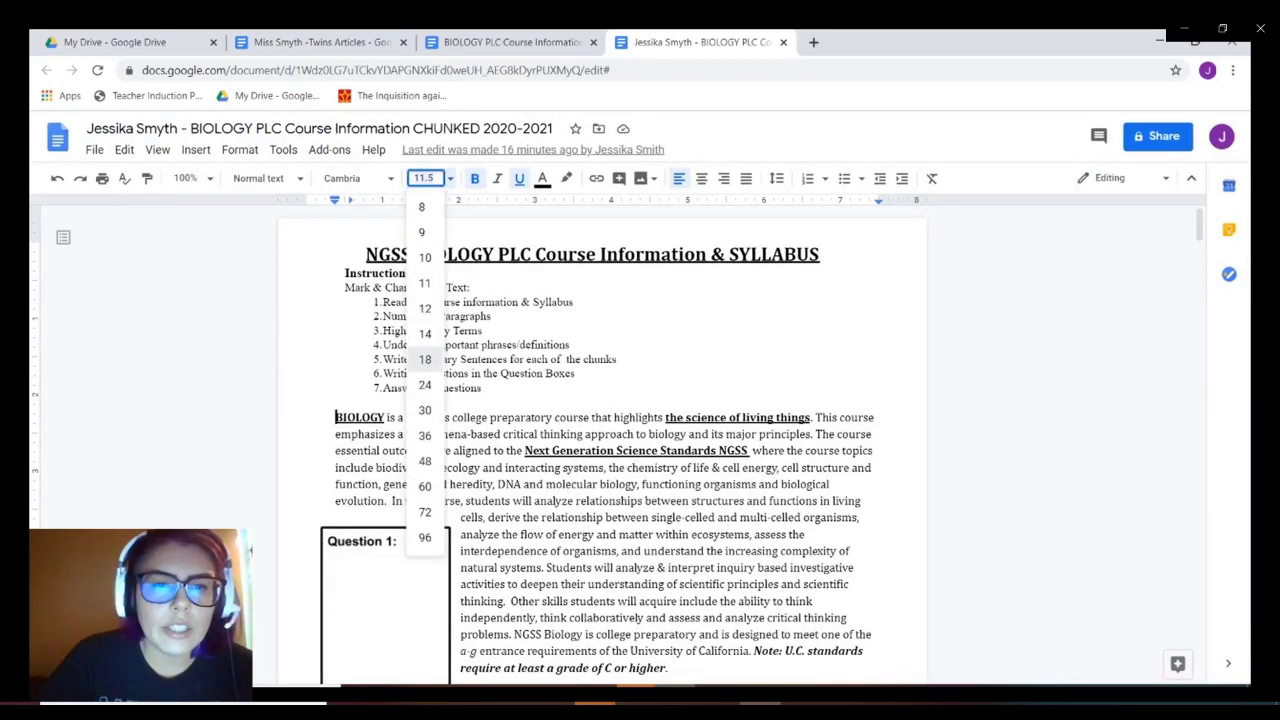
left_click(425, 359)
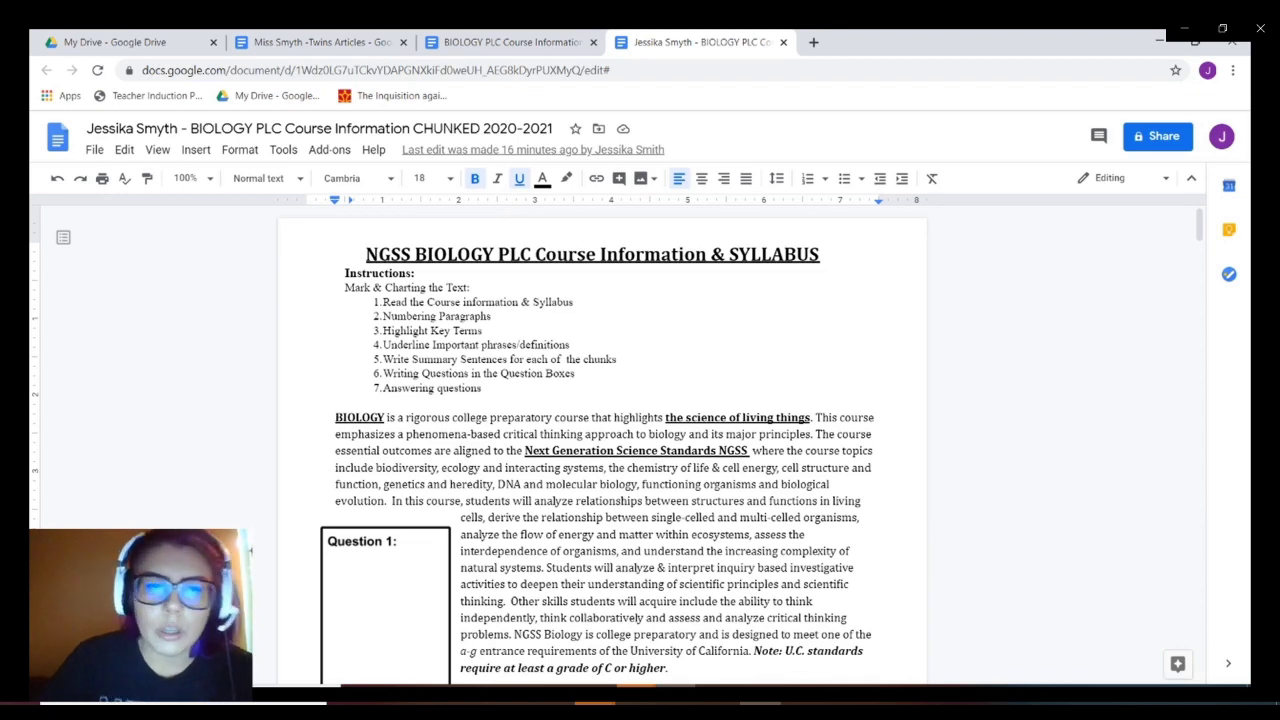
type("1")
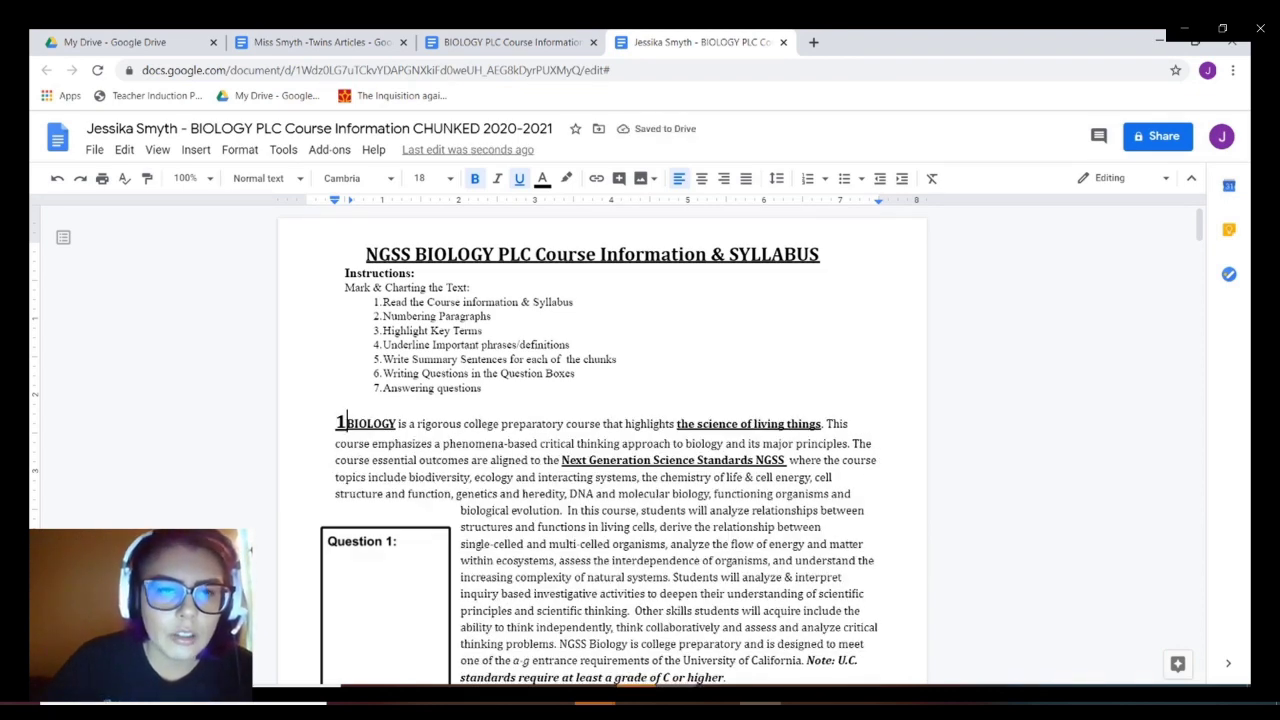
Insert "2." in 18-point text in front of the Major Student Outcomes and Objectives heading.
scroll(600, 450, "down", 4)
left_click(307, 371)
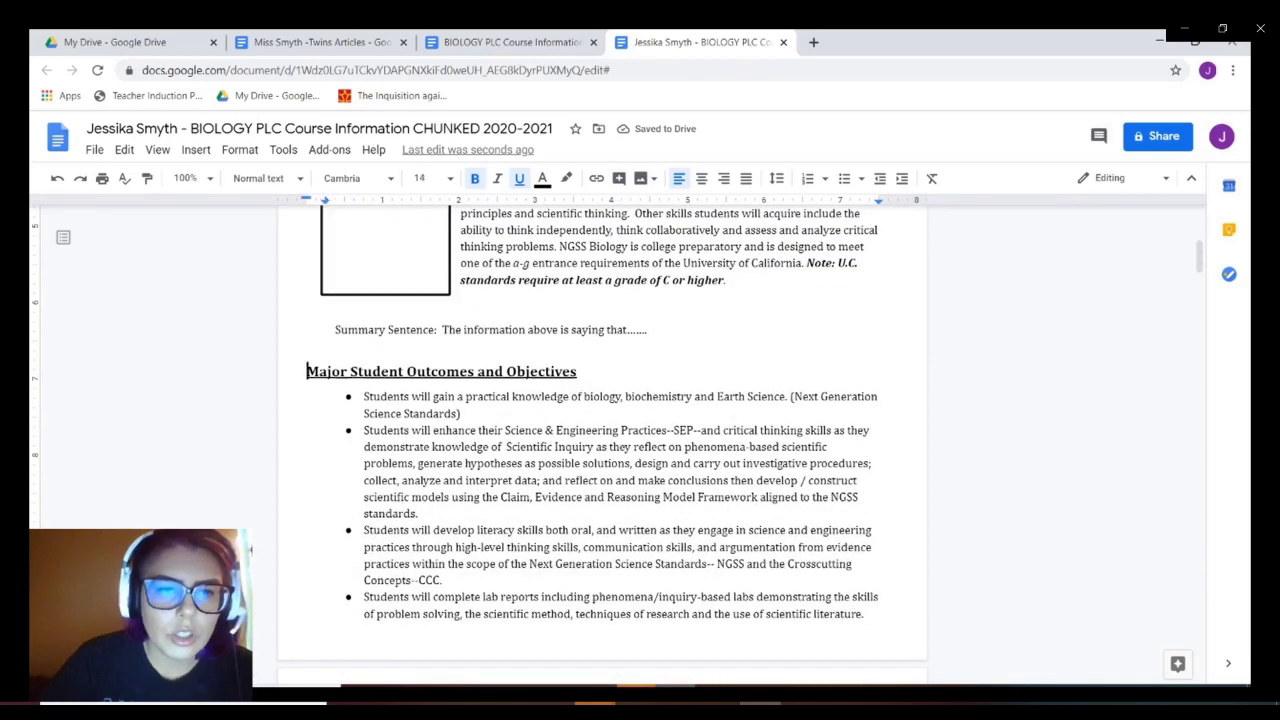
left_click(425, 178)
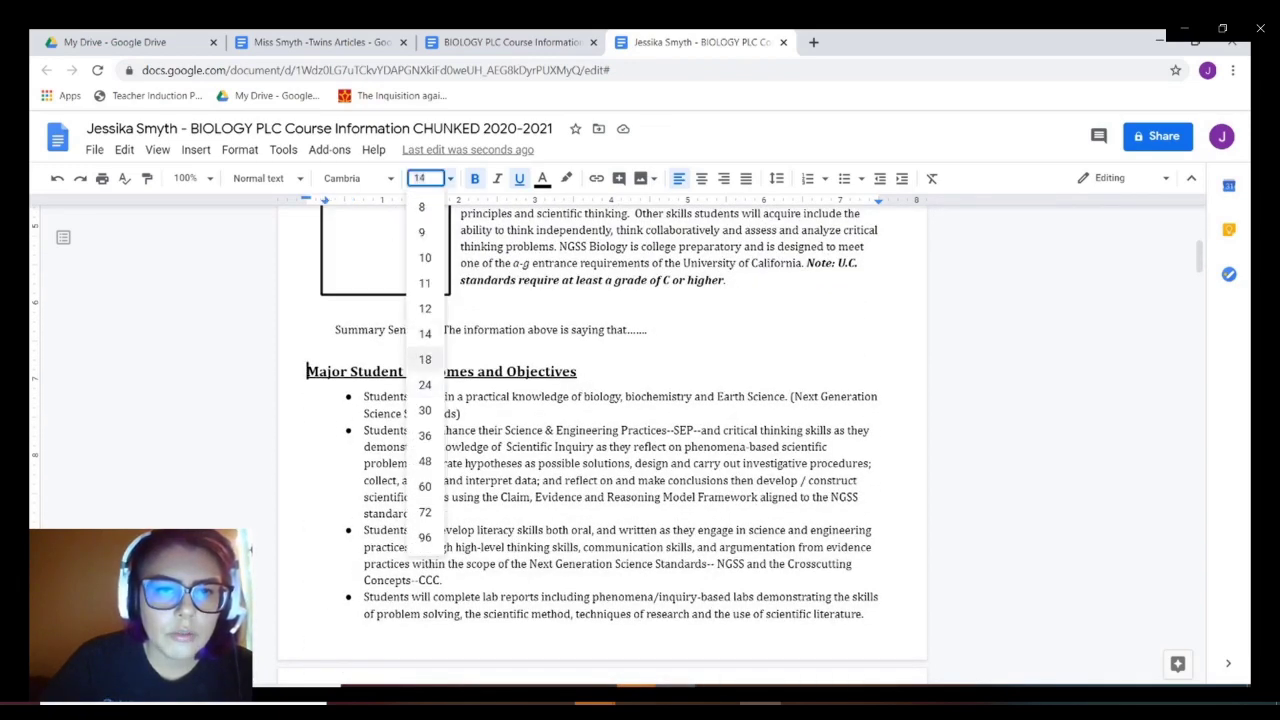
left_click(425, 359)
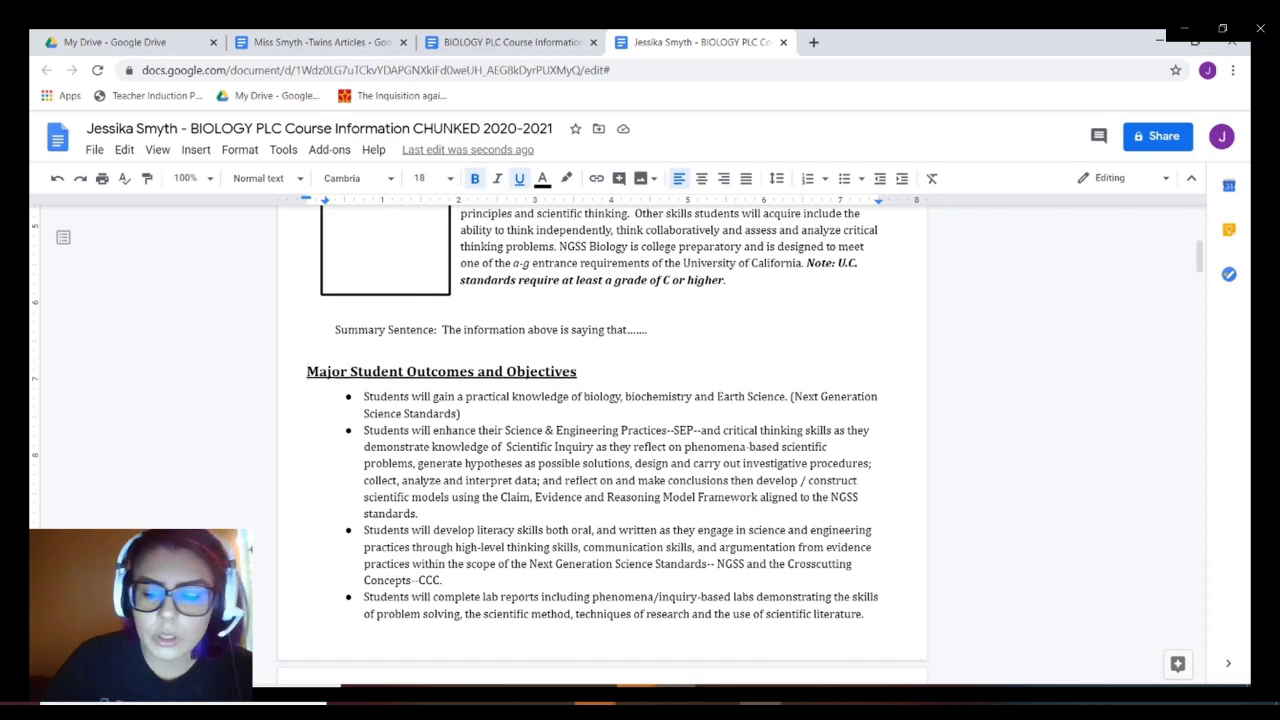
type("2.")
Insert the number 3 in 18-point text in front of the Teacher Expectations heading.
scroll(600, 450, "down", 2)
scroll(600, 450, "down", 3)
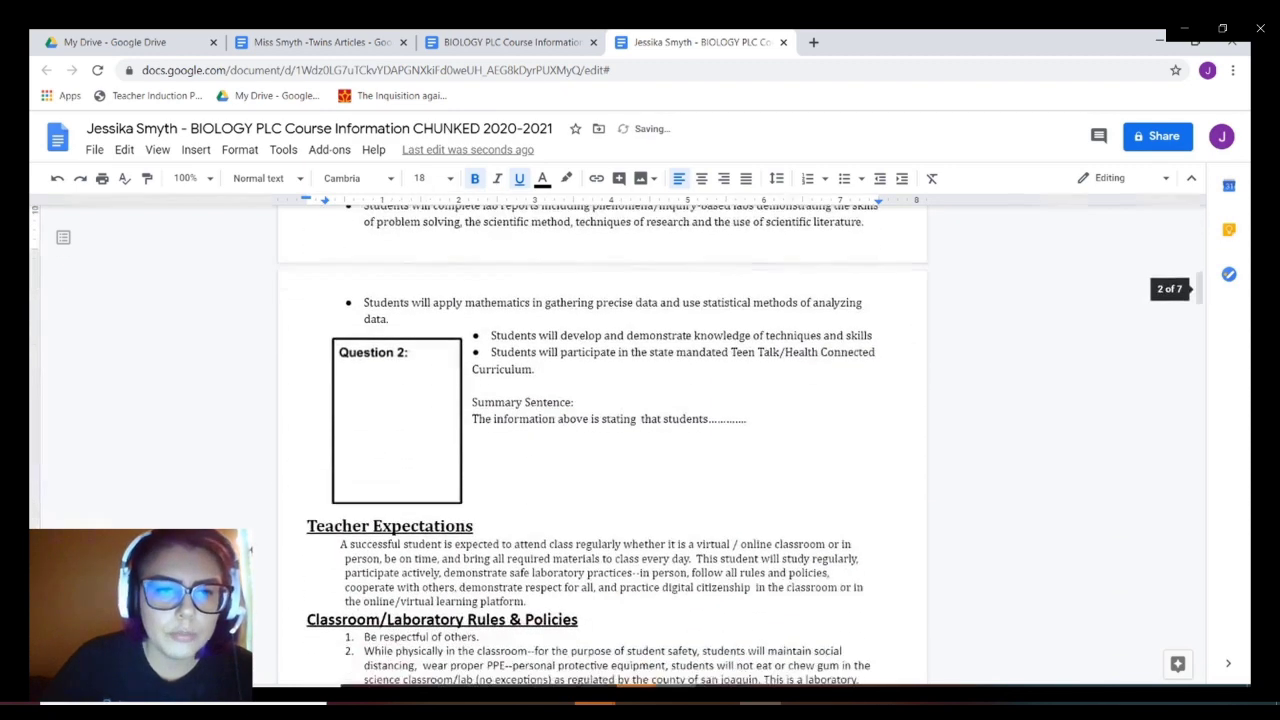
left_click(307, 446)
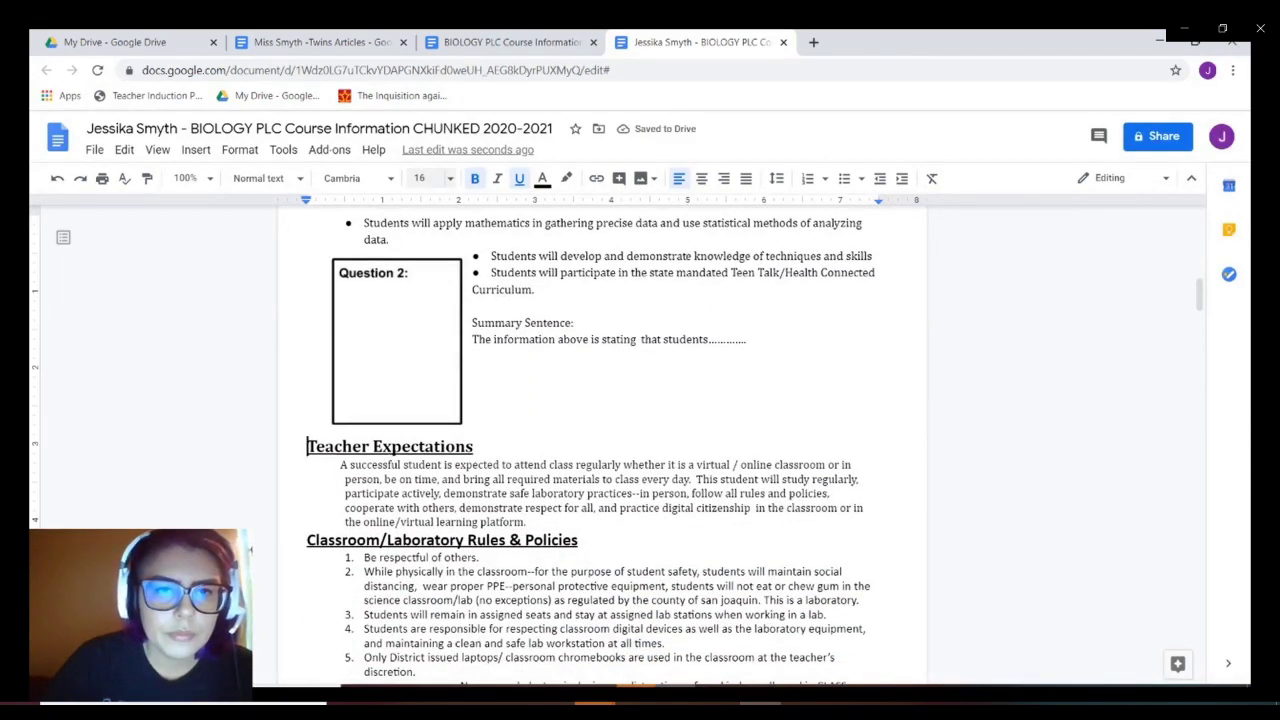
left_click(440, 178)
left_click(425, 359)
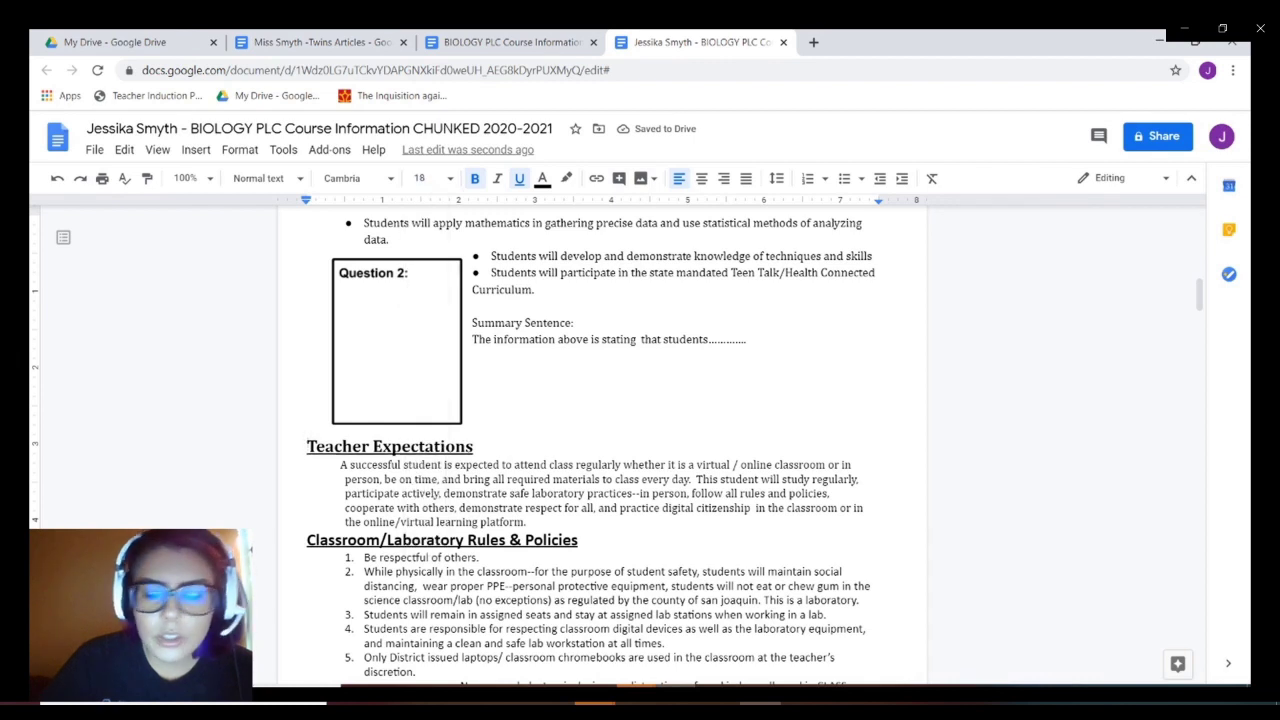
type("3")
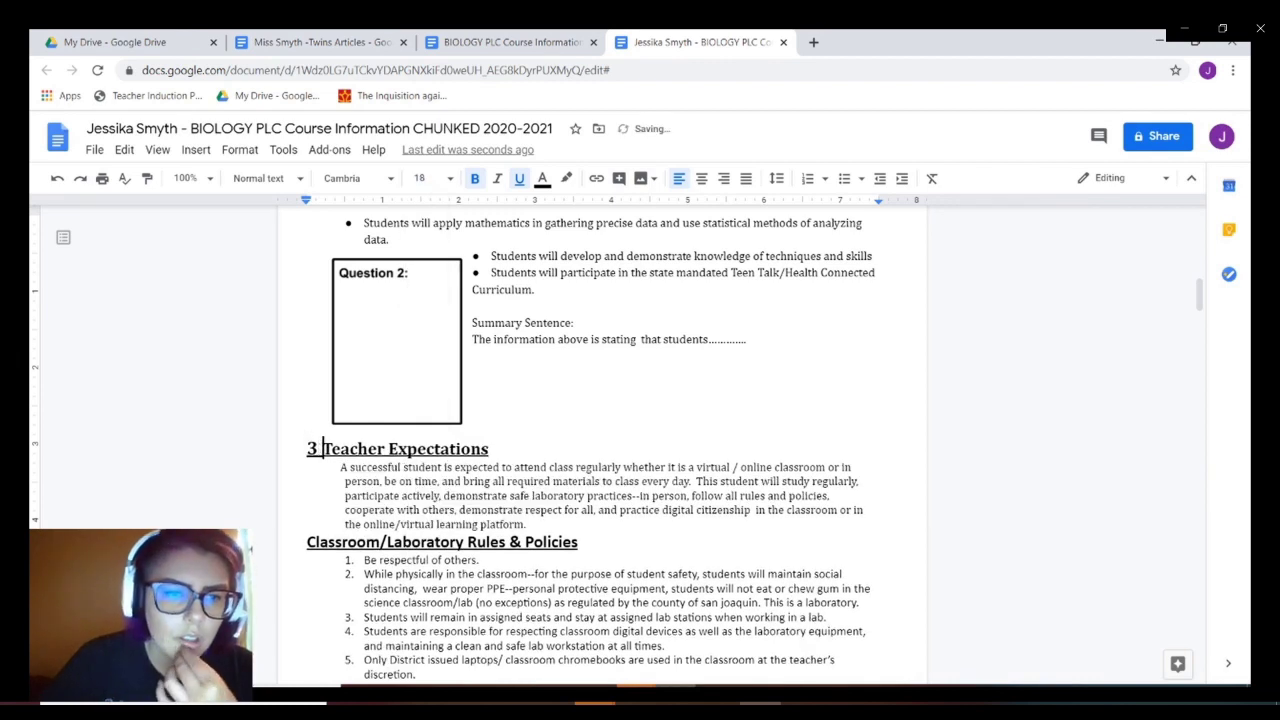
Insert the number 4 in 18-point text in front of the Classroom/Laboratory Rules & Policies heading, correcting the mistyped digit.
left_click(307, 541)
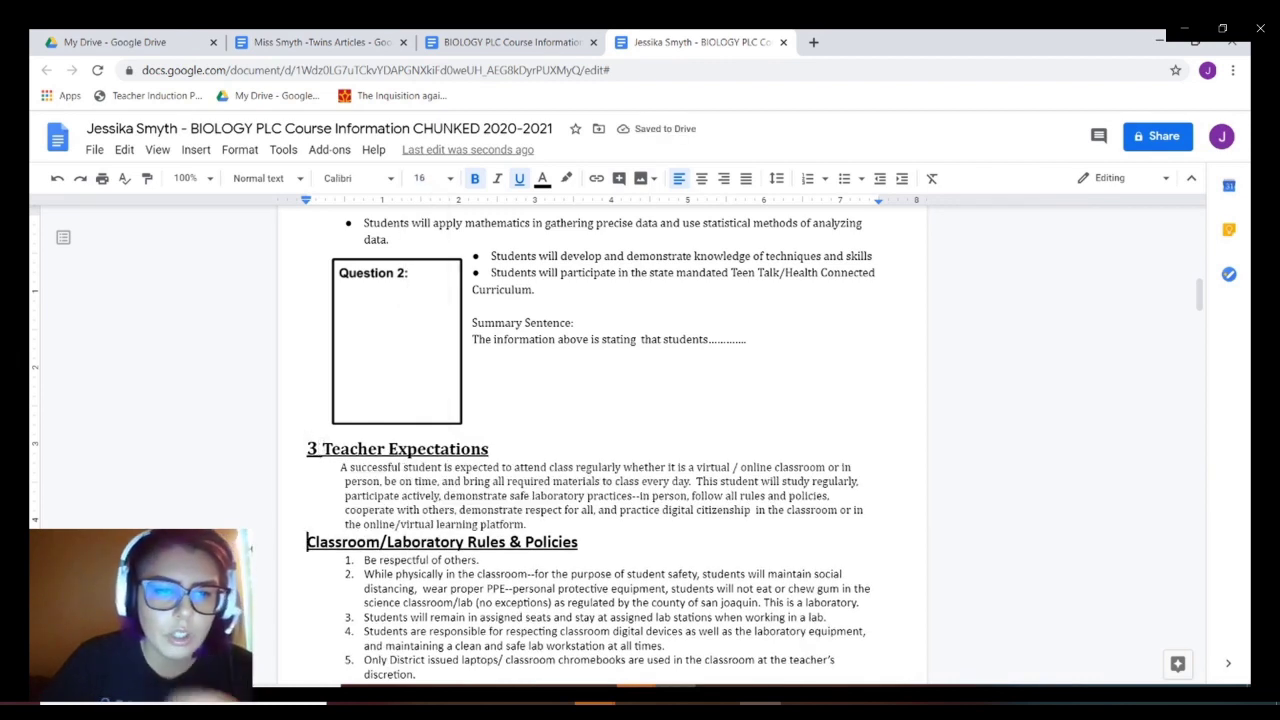
left_click(430, 178)
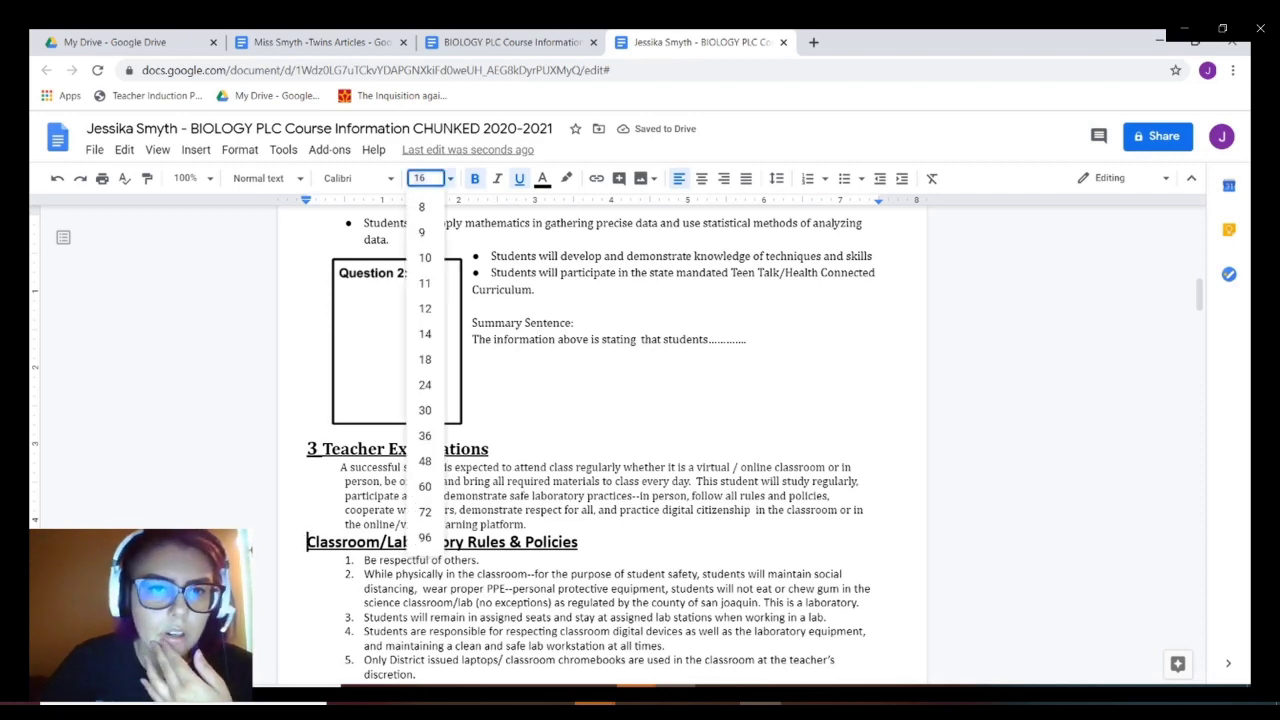
left_click(425, 360)
type("3")
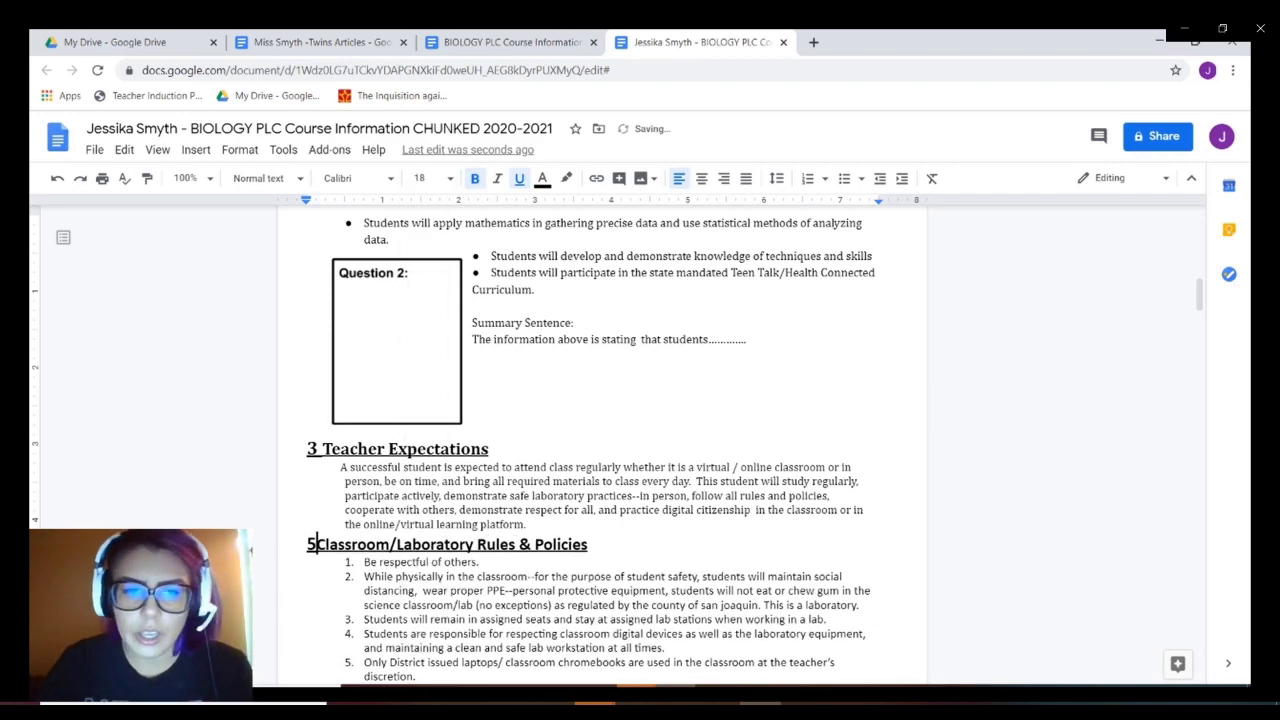
key("BackSpace")
type("4")
scroll(600, 450, "down", 5)
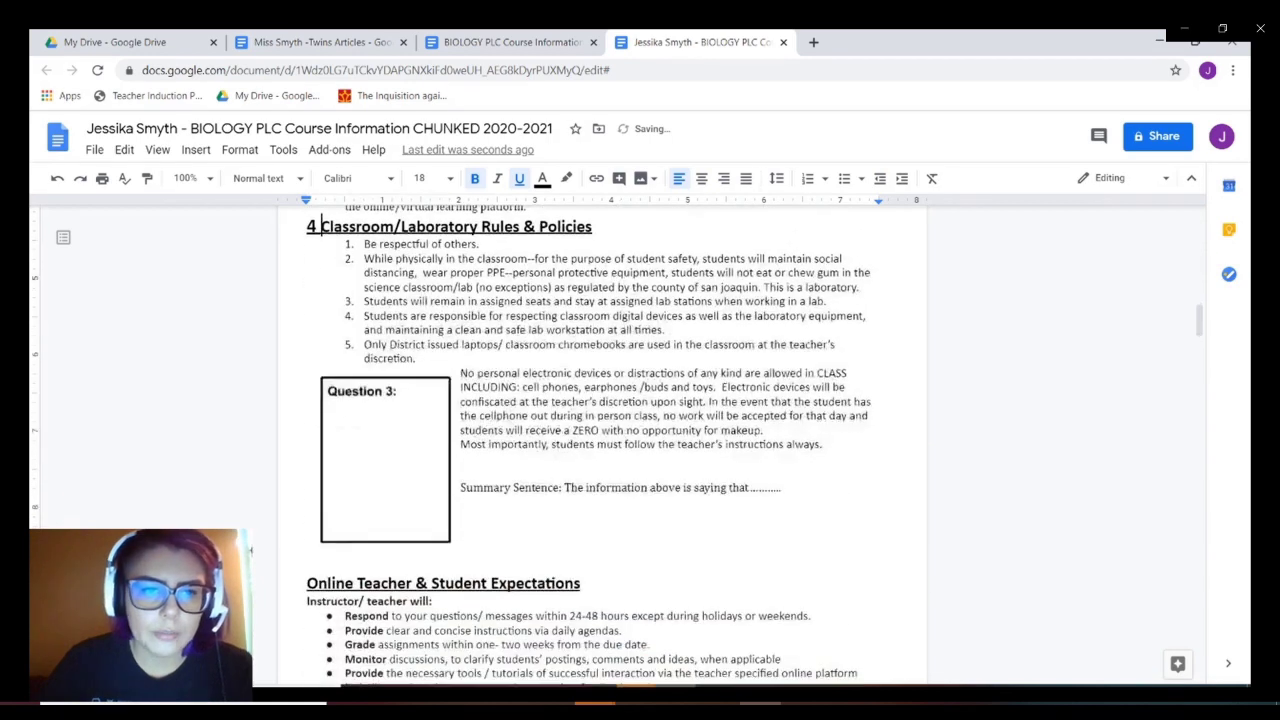
Insert the number 5 in 18-point text in front of the Online Teacher & Student Expectations heading.
left_click(307, 424)
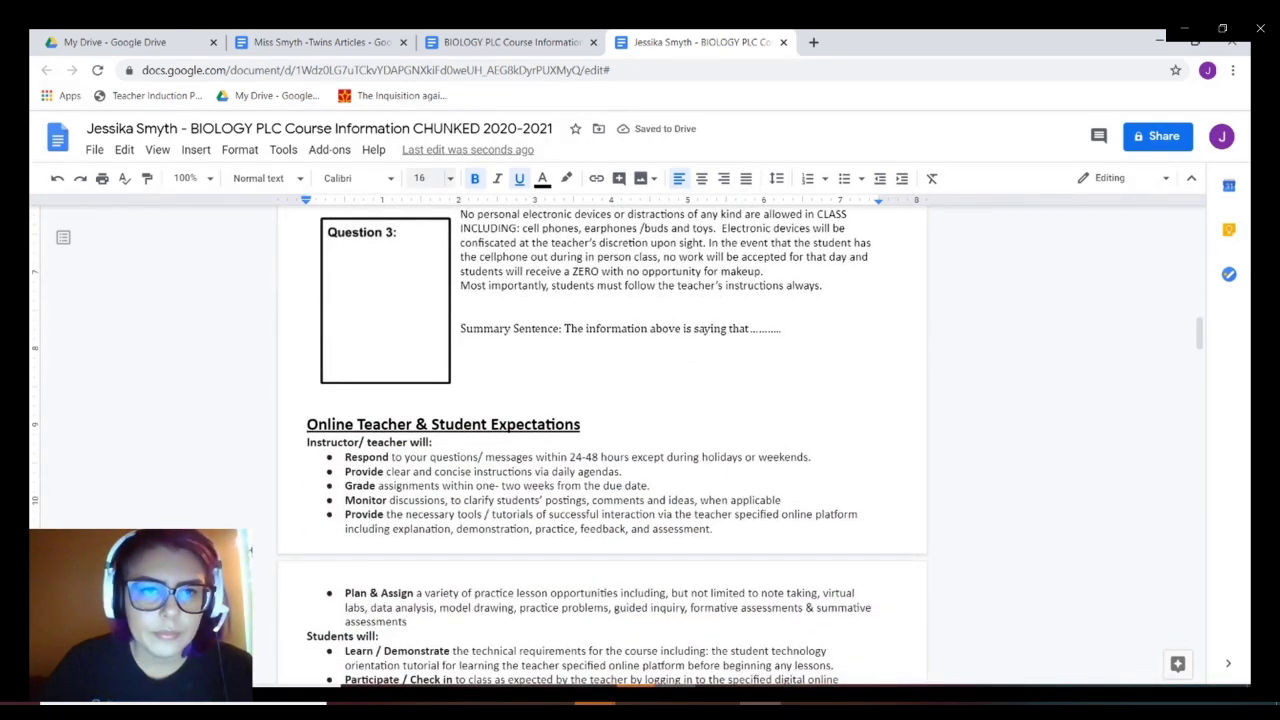
left_click(430, 178)
left_click(425, 359)
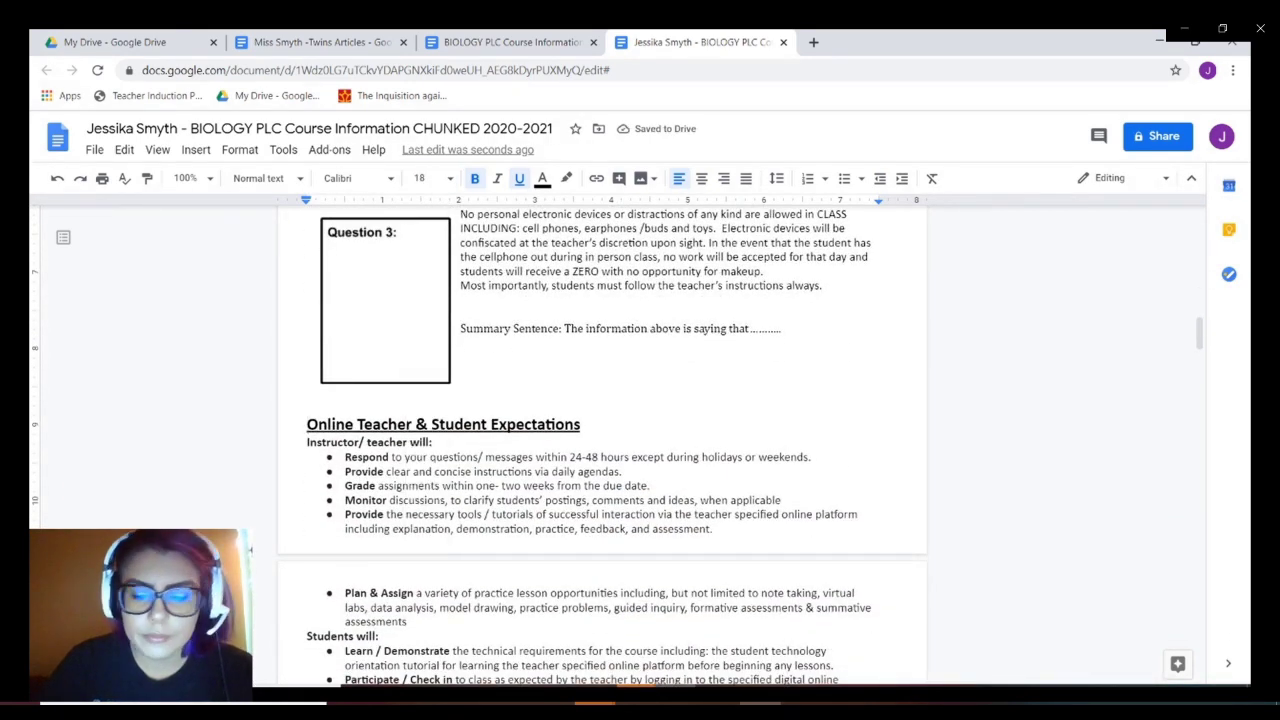
type("5")
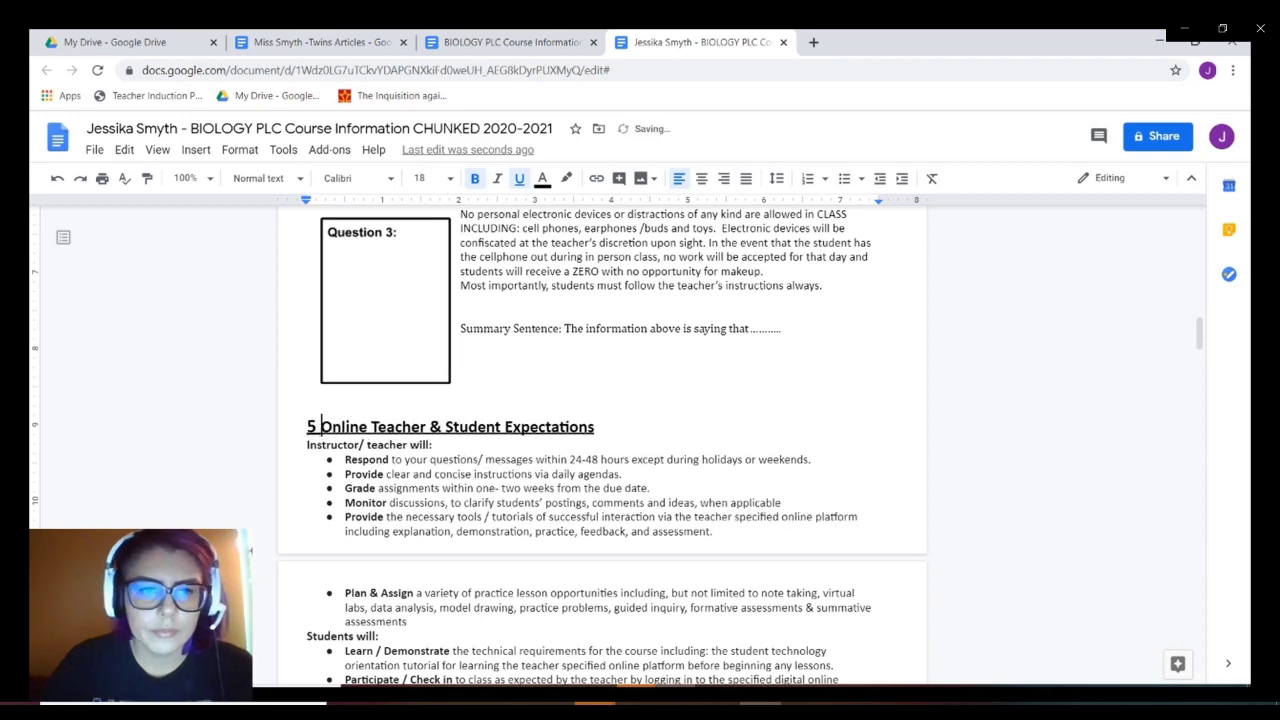
Insert the number 6 in 18-point text in front of the Behavior Expectations heading.
scroll(600, 450, "down", 5)
scroll(600, 450, "down", 3)
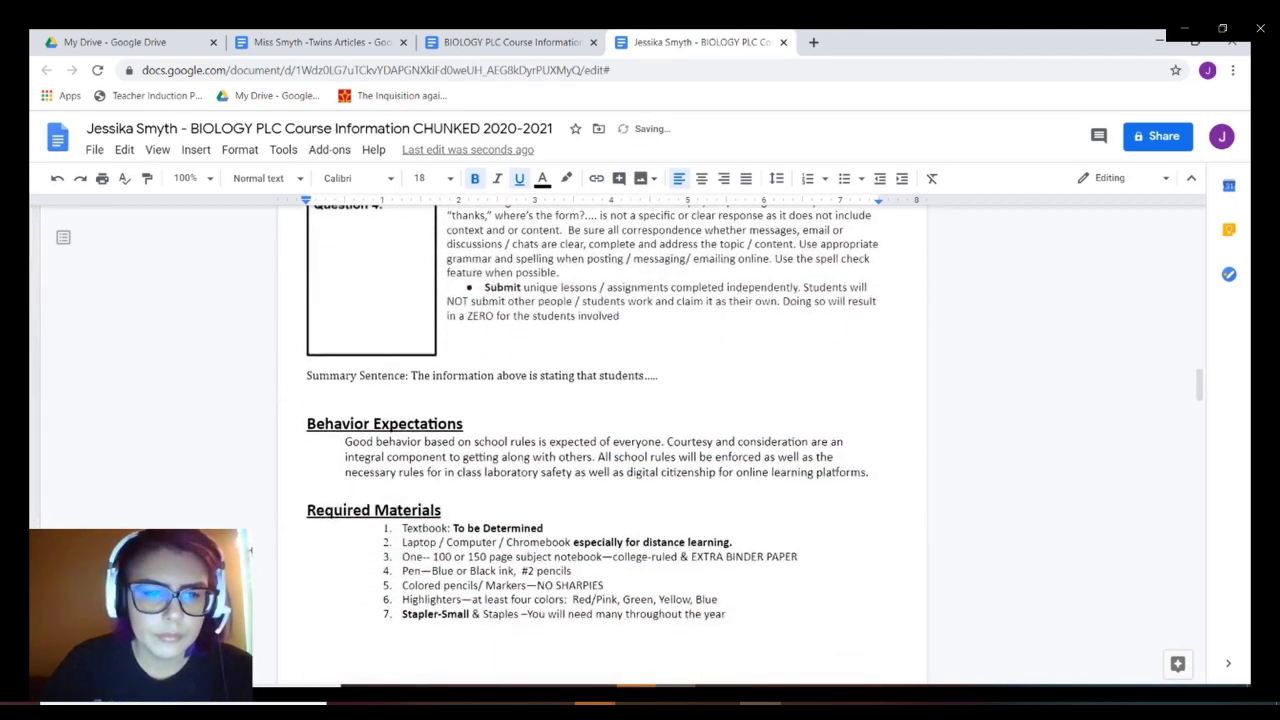
left_click(307, 424)
left_click(430, 178)
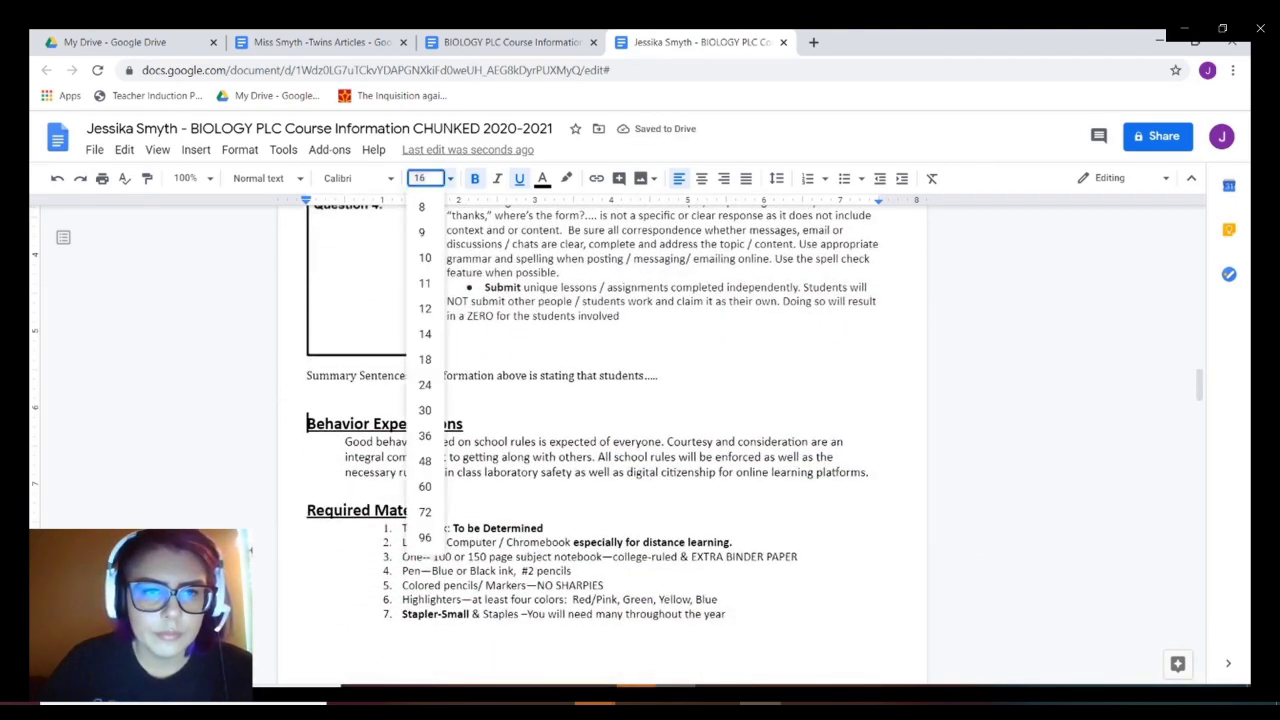
left_click(425, 359)
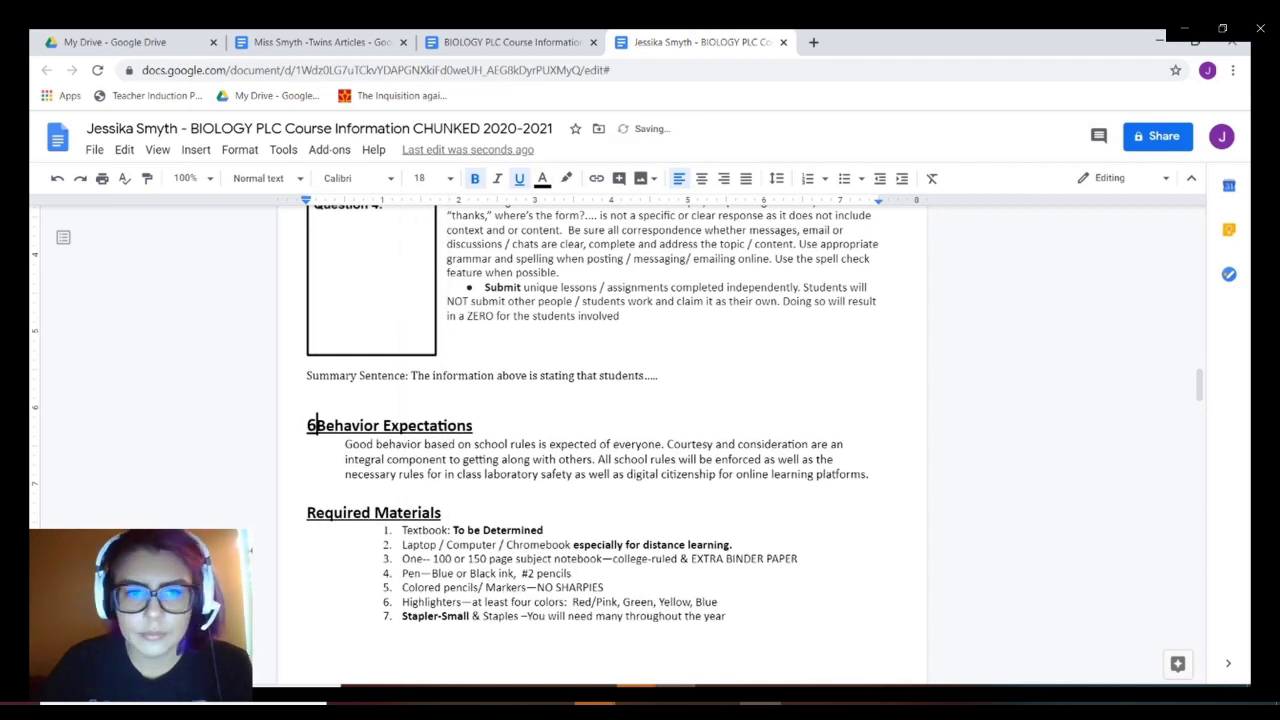
type("6")
Insert the number 7 in 18-point text in front of the Required Materials heading.
left_click(307, 512)
left_click(430, 178)
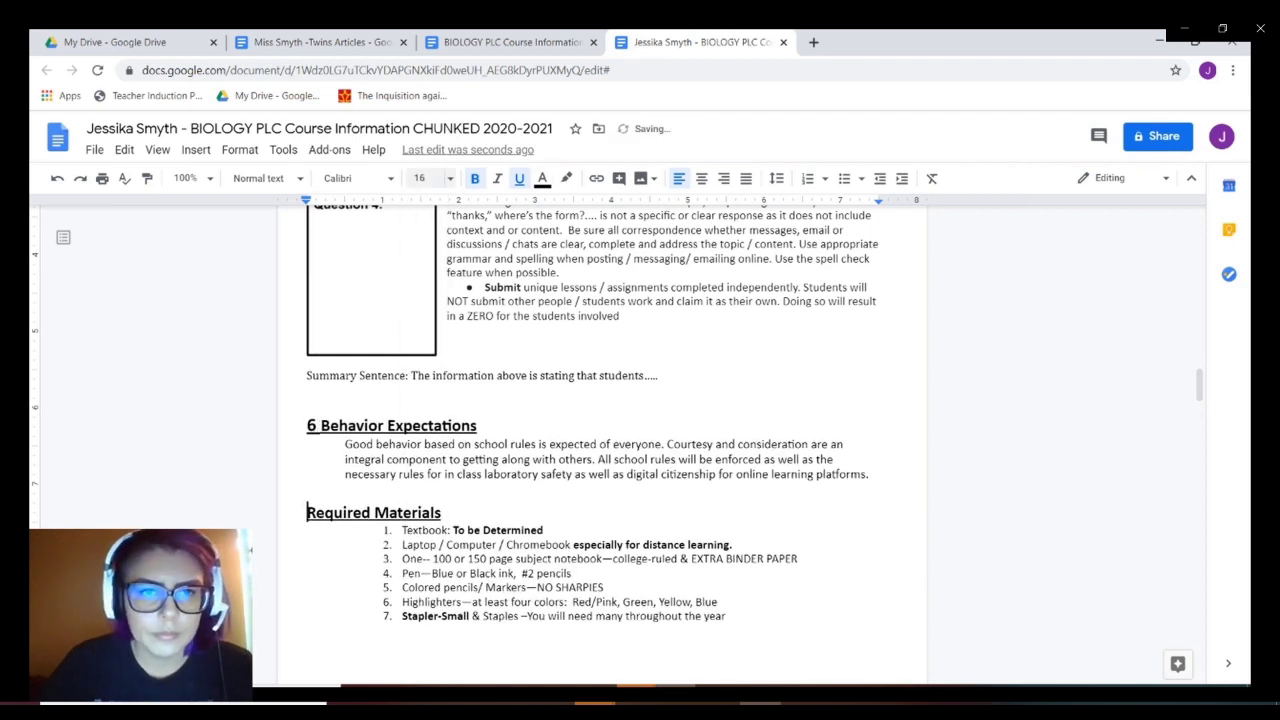
left_click(425, 359)
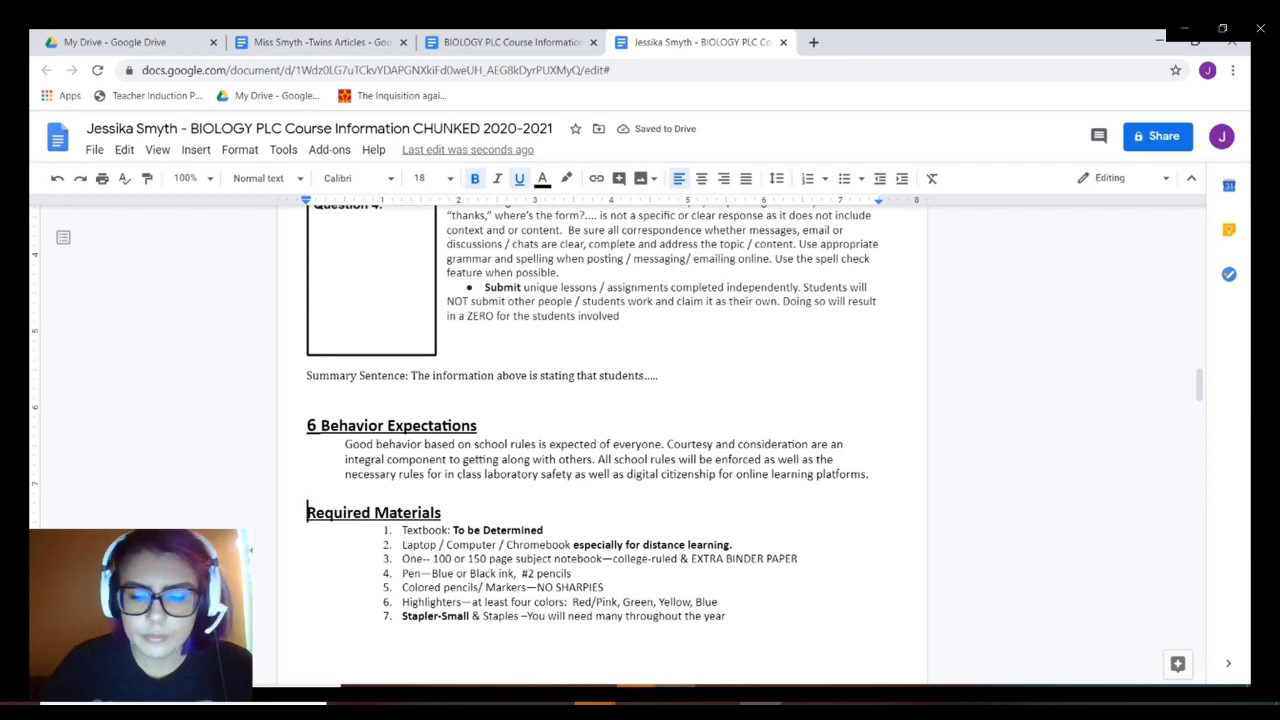
type("7")
Insert the number 8 in 18-point text in front of the Attendance heading.
scroll(602, 446, "down", 3)
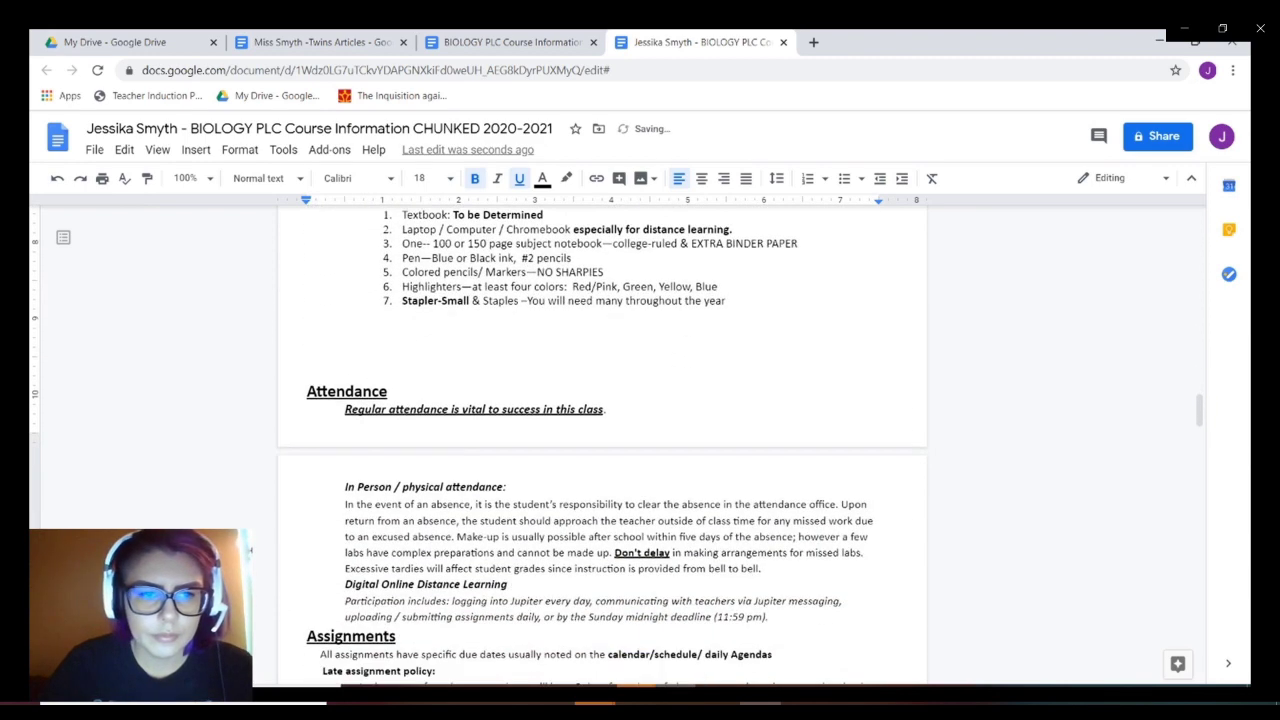
left_click(307, 391)
left_click(430, 178)
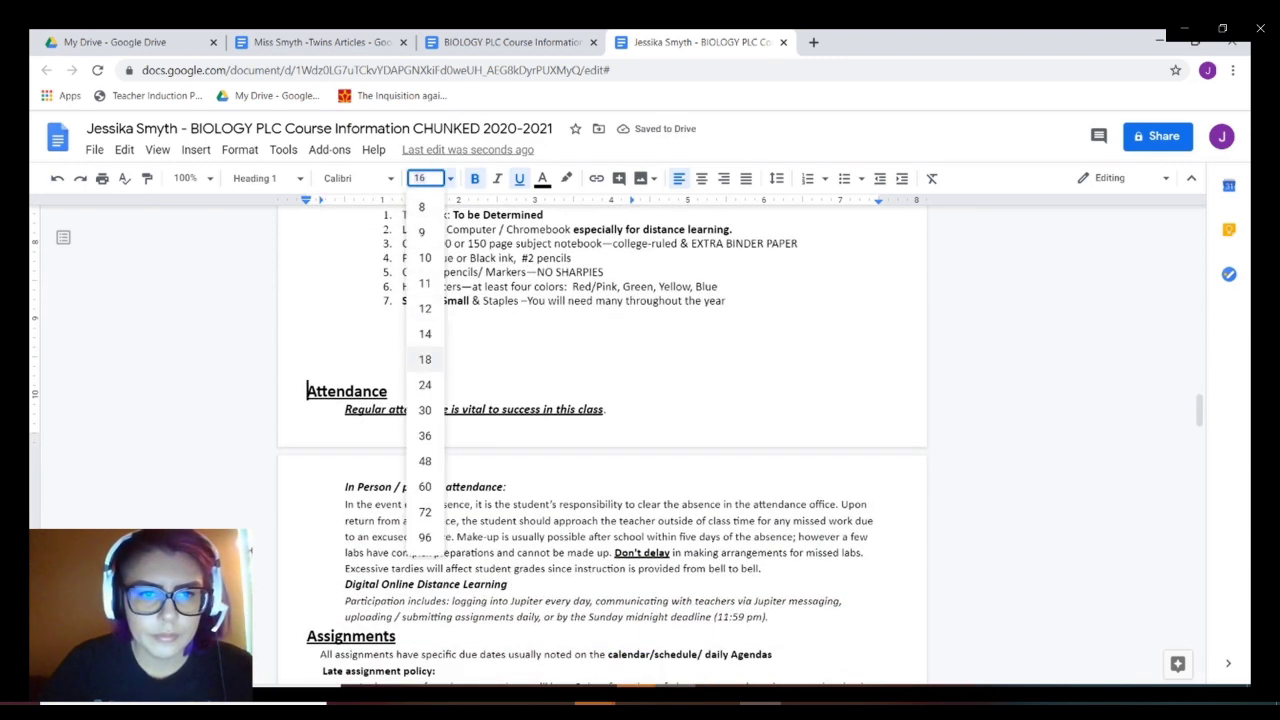
left_click(425, 359)
scroll(425, 359, "up", 2)
type("8")
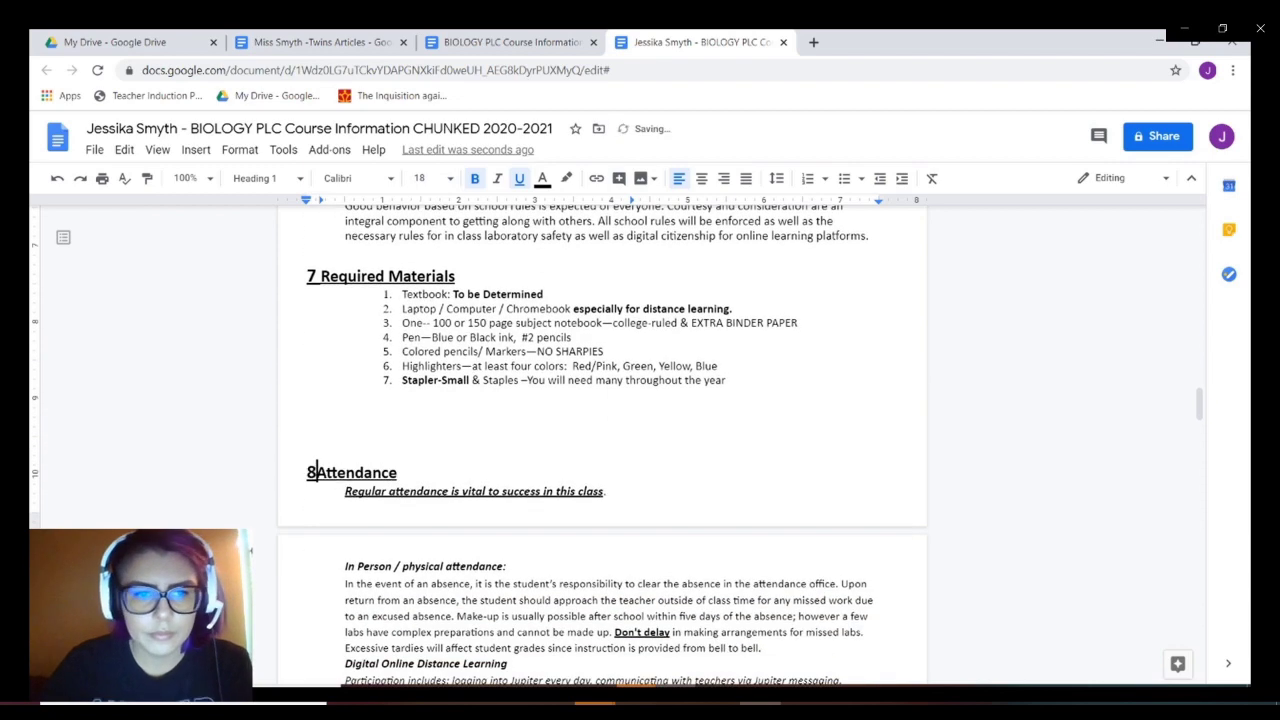
Insert the number 9 in 18-point text in front of the Assignments heading.
scroll(478, 446, "down", 3)
left_click(307, 397)
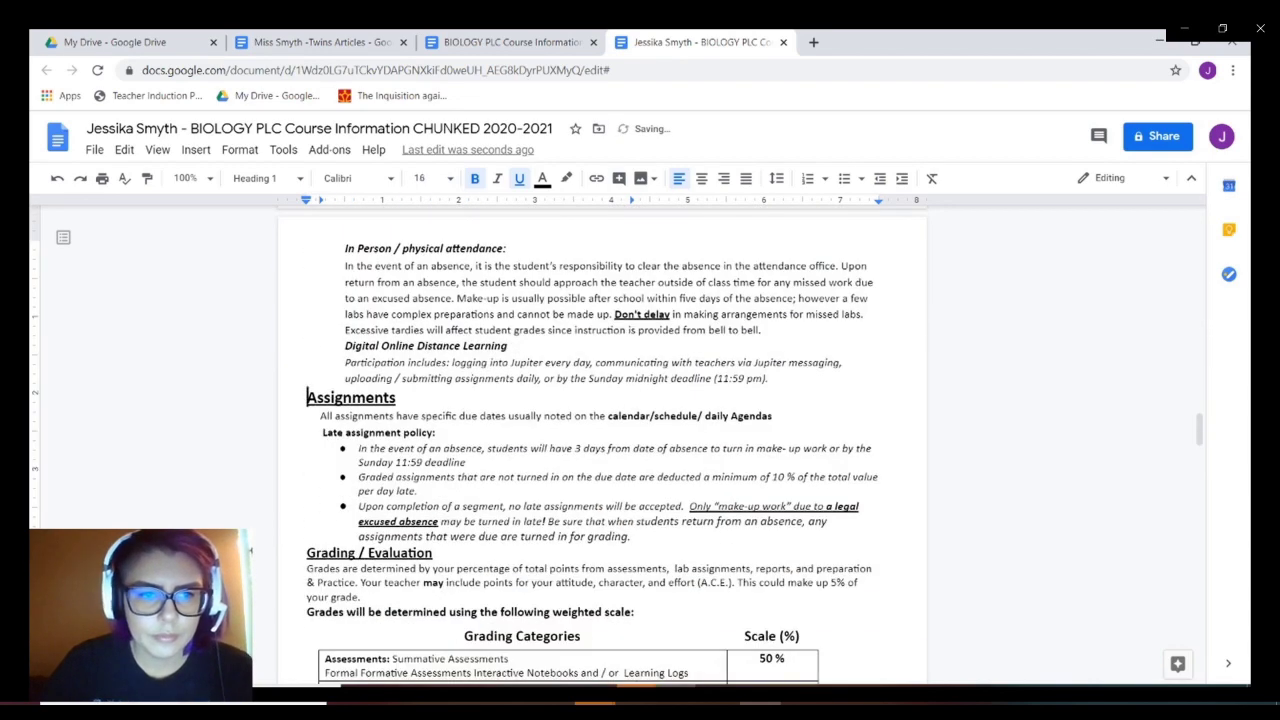
left_click(430, 178)
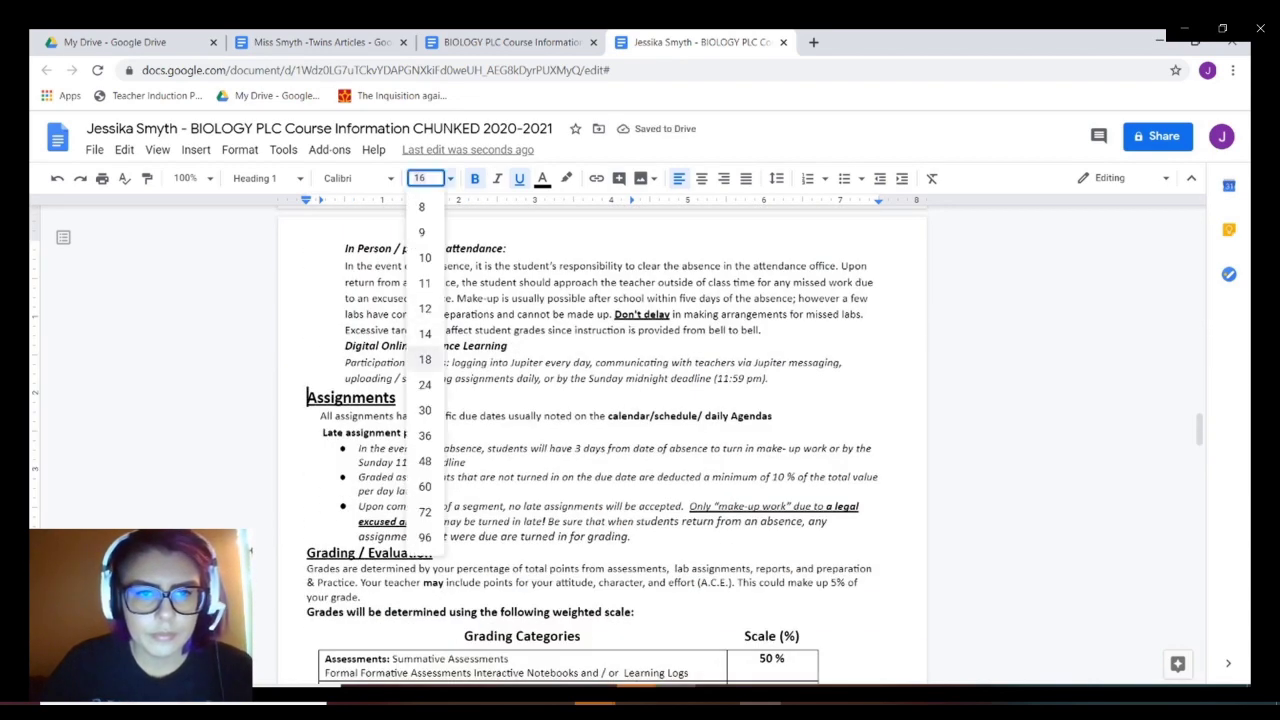
left_click(425, 359)
scroll(425, 359, "up", 2)
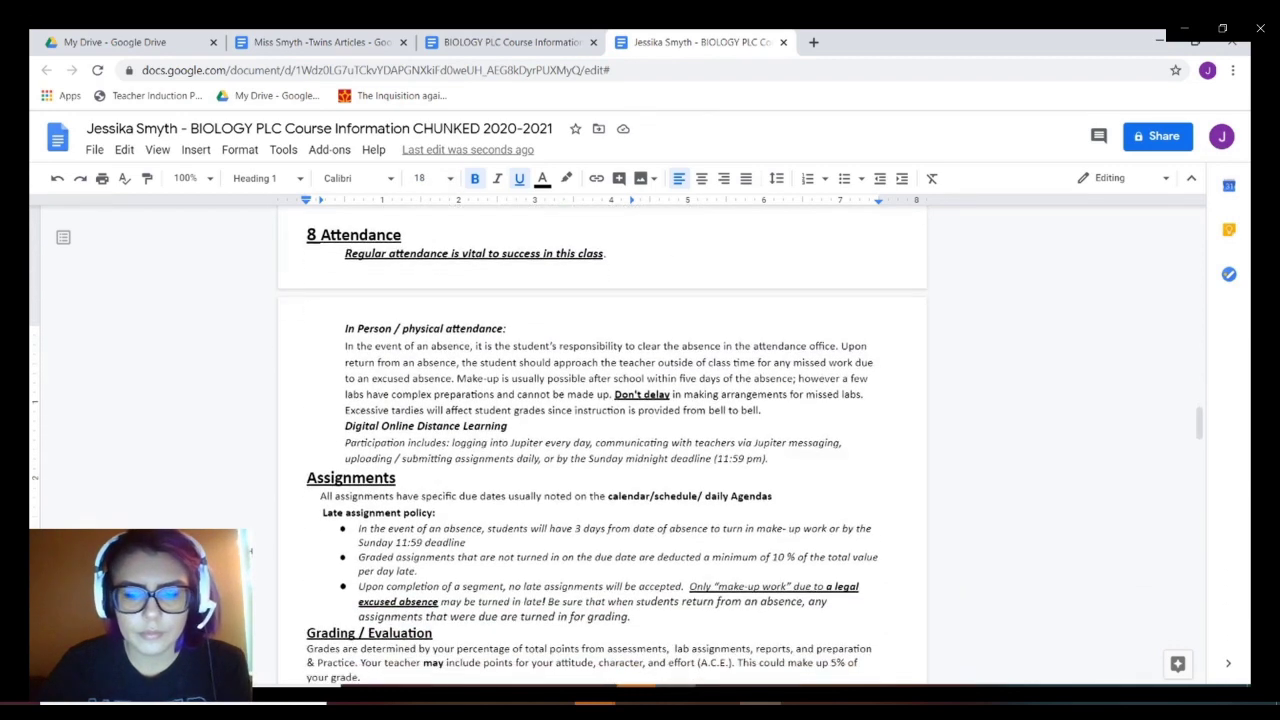
type("9")
Insert the number 10 in 18-point text in front of the Grading / Evaluation heading.
scroll(600, 446, "down", 3)
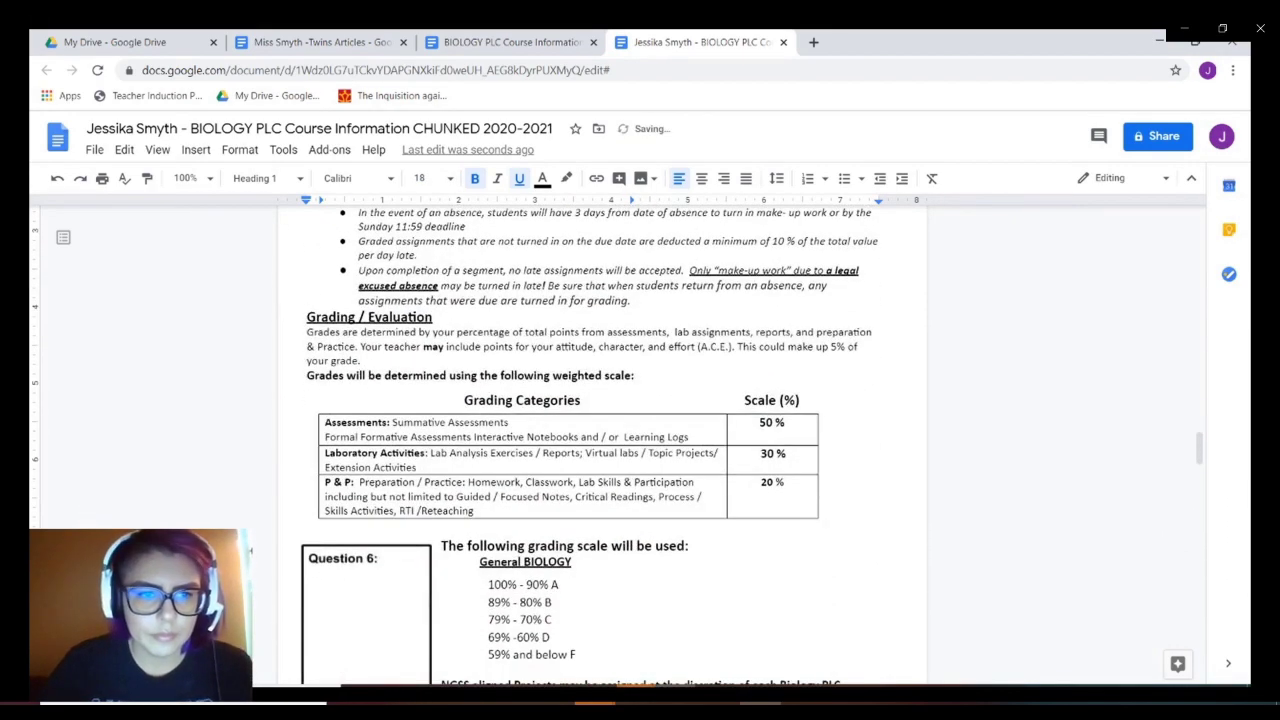
left_click(307, 316)
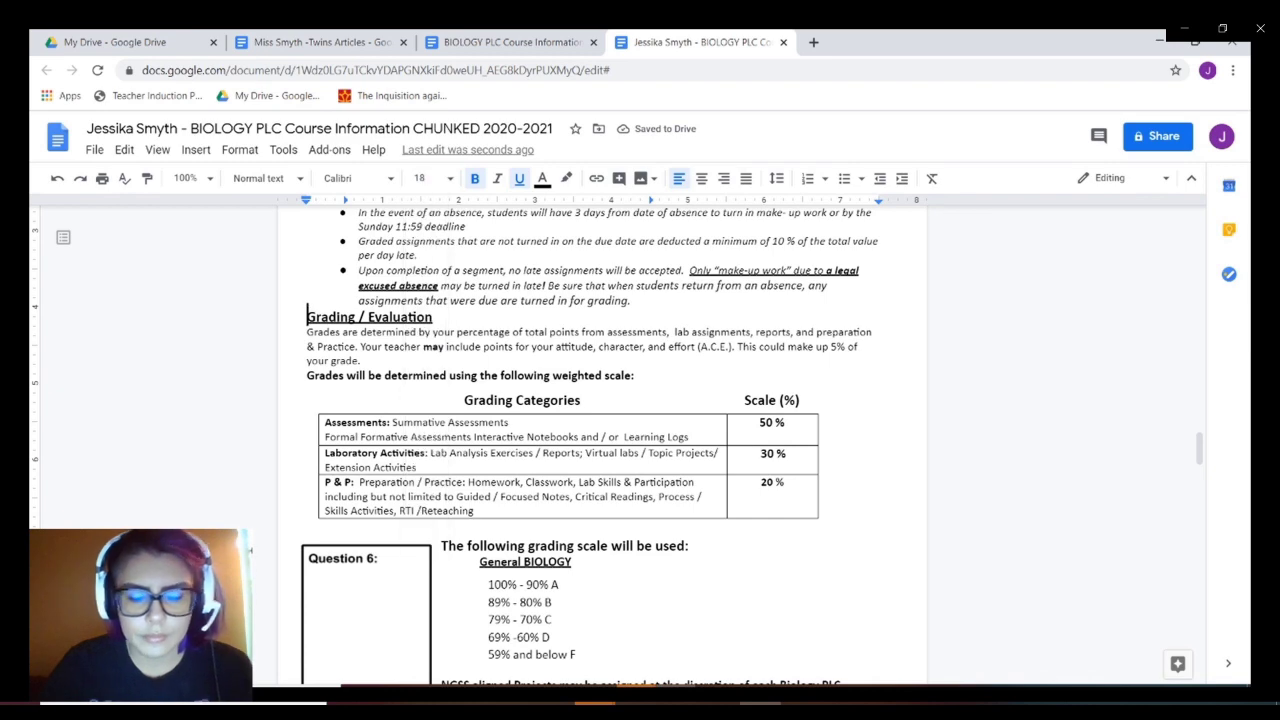
type("10")
Insert the number 11 in 18-point text in front of the Academic Honor Code heading.
scroll(600, 446, "down", 4)
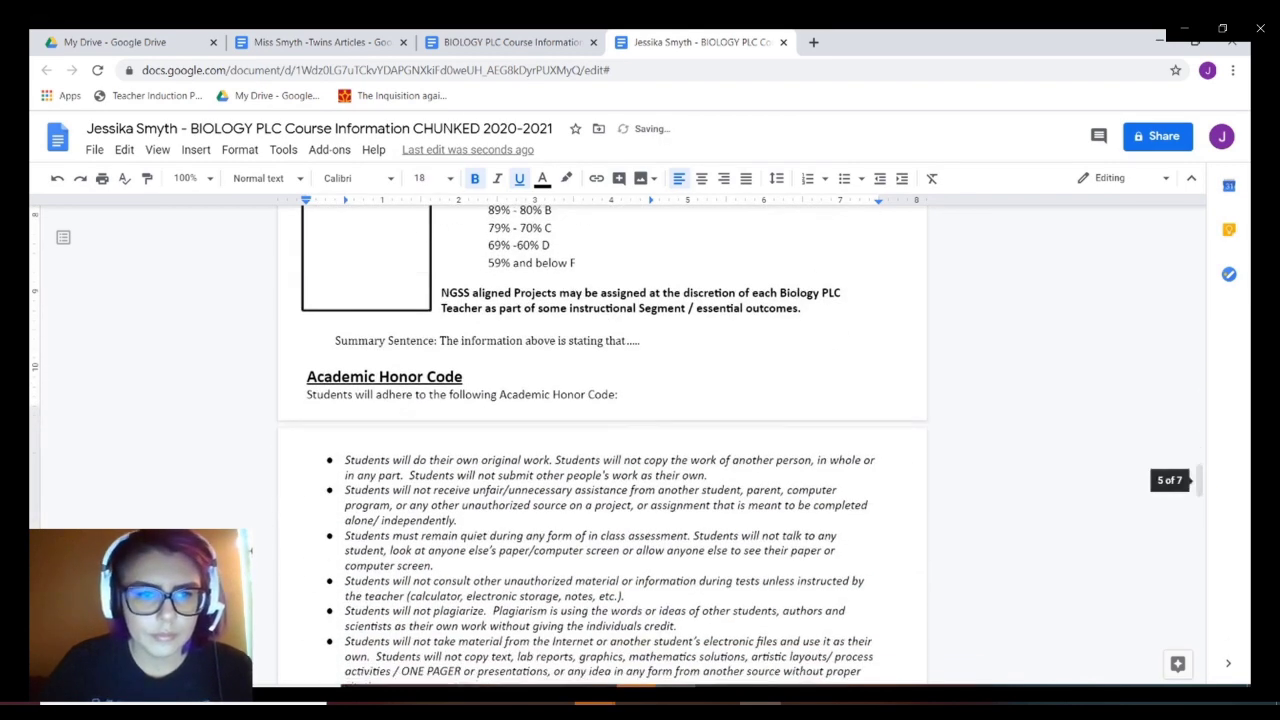
left_click(307, 376)
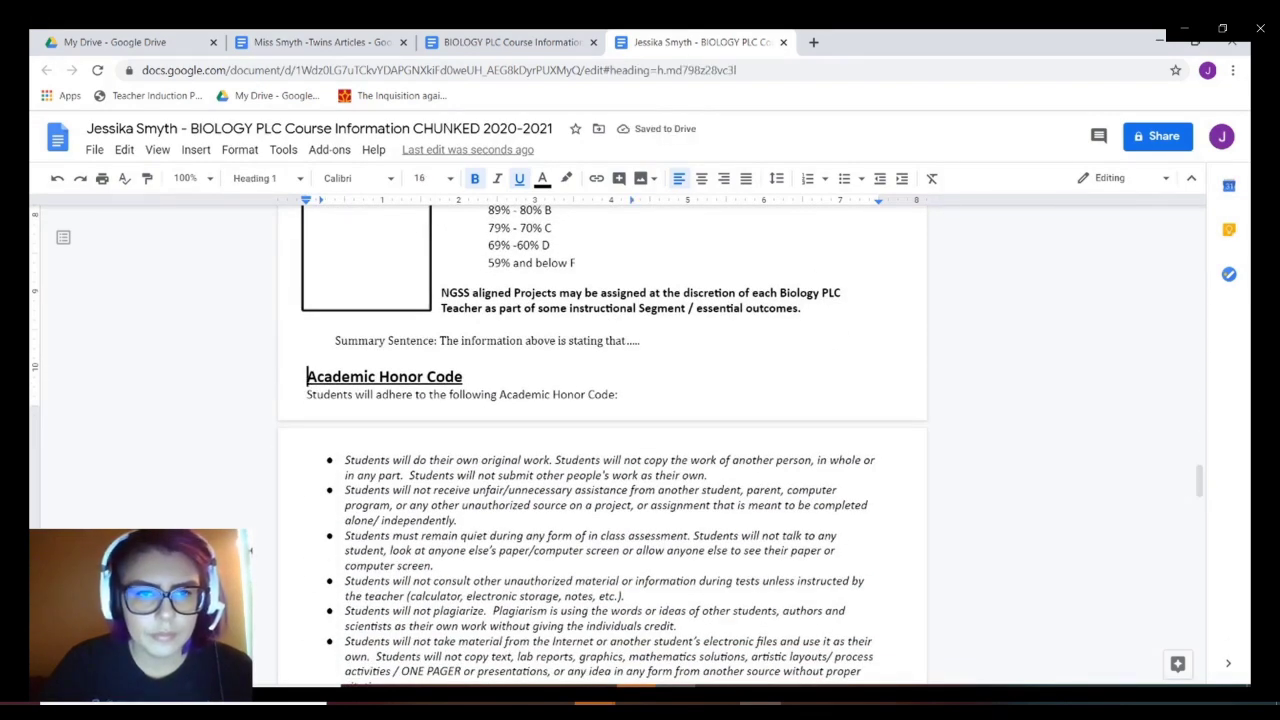
left_click(422, 178)
left_click(425, 359)
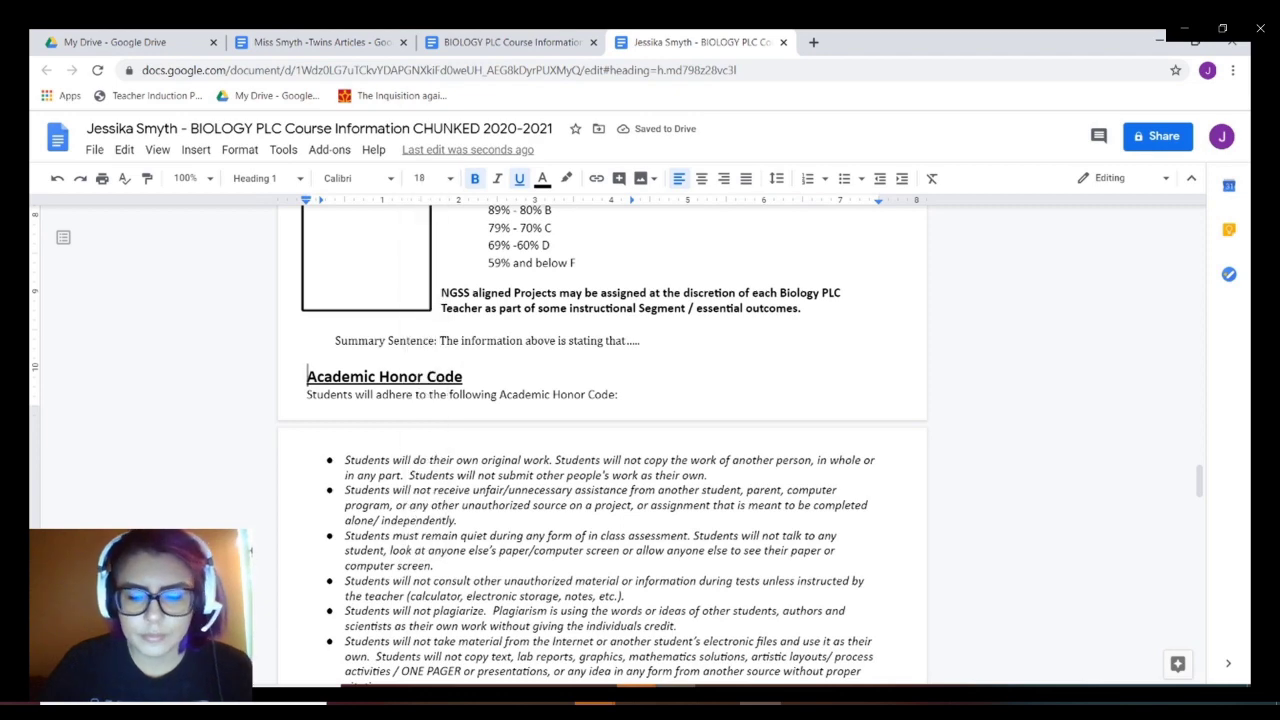
type("11")
Insert the number 12 in 18-point text in front of the Conferences / Special Help heading.
scroll(600, 440, "down", 5)
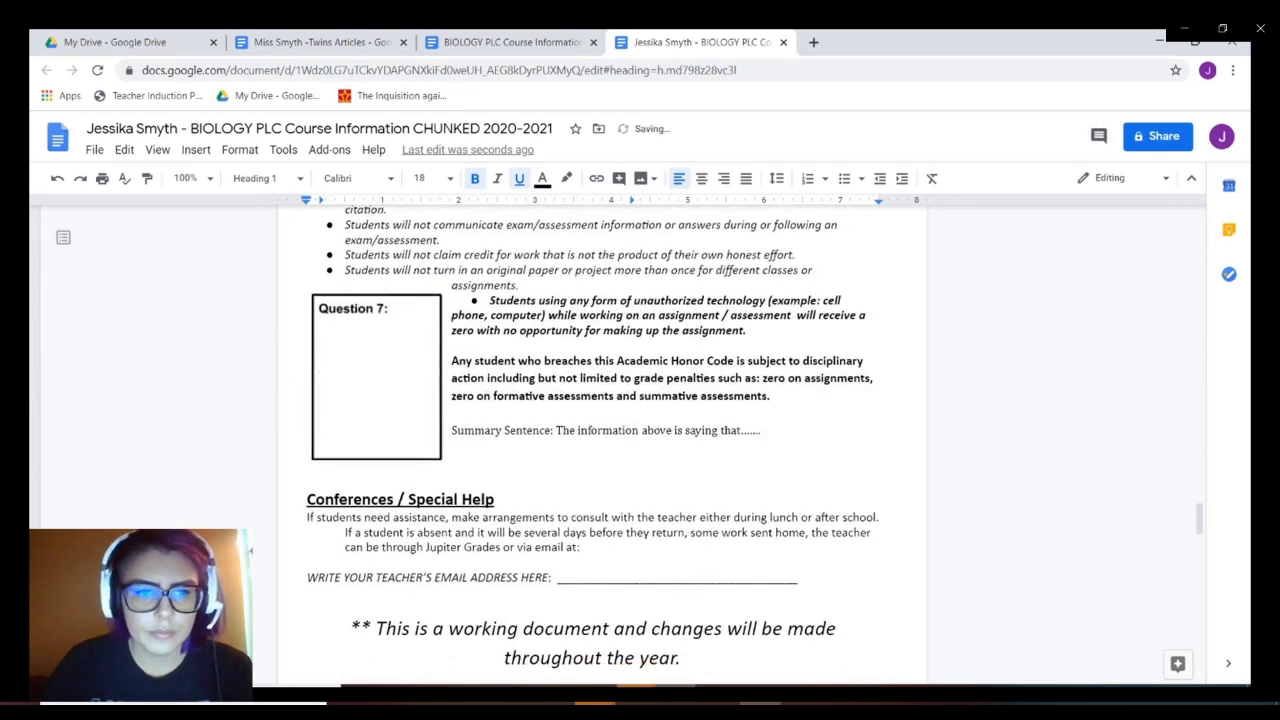
left_click(307, 499)
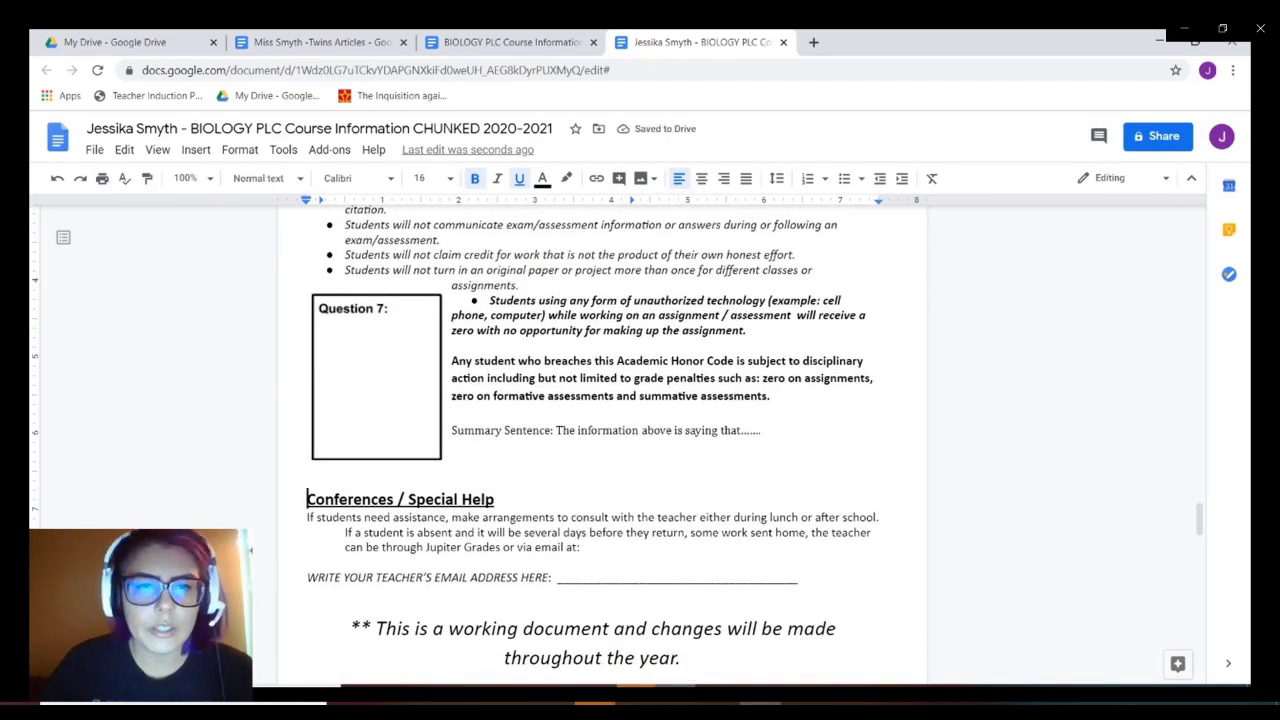
left_click(422, 178)
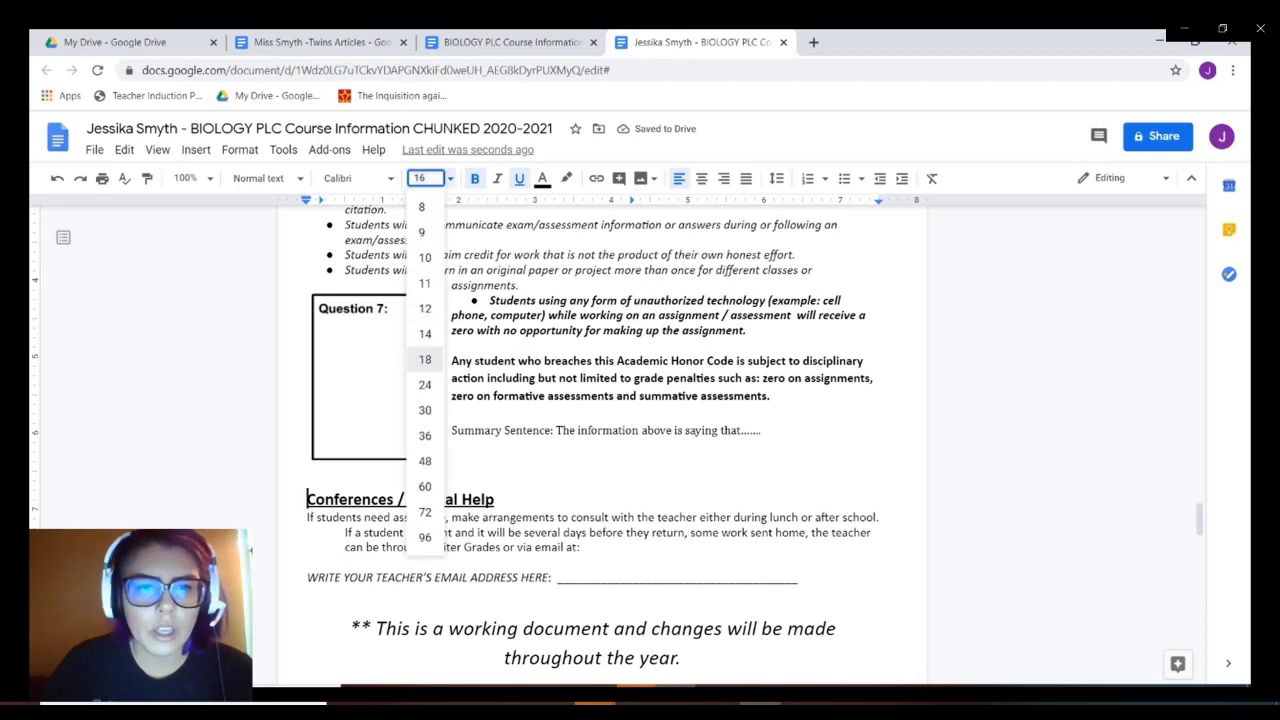
left_click(425, 359)
type("12")
Review the section numbering back to the start of the syllabus and read the Mark & Charting the Text instructions.
scroll(600, 440, "up", 10)
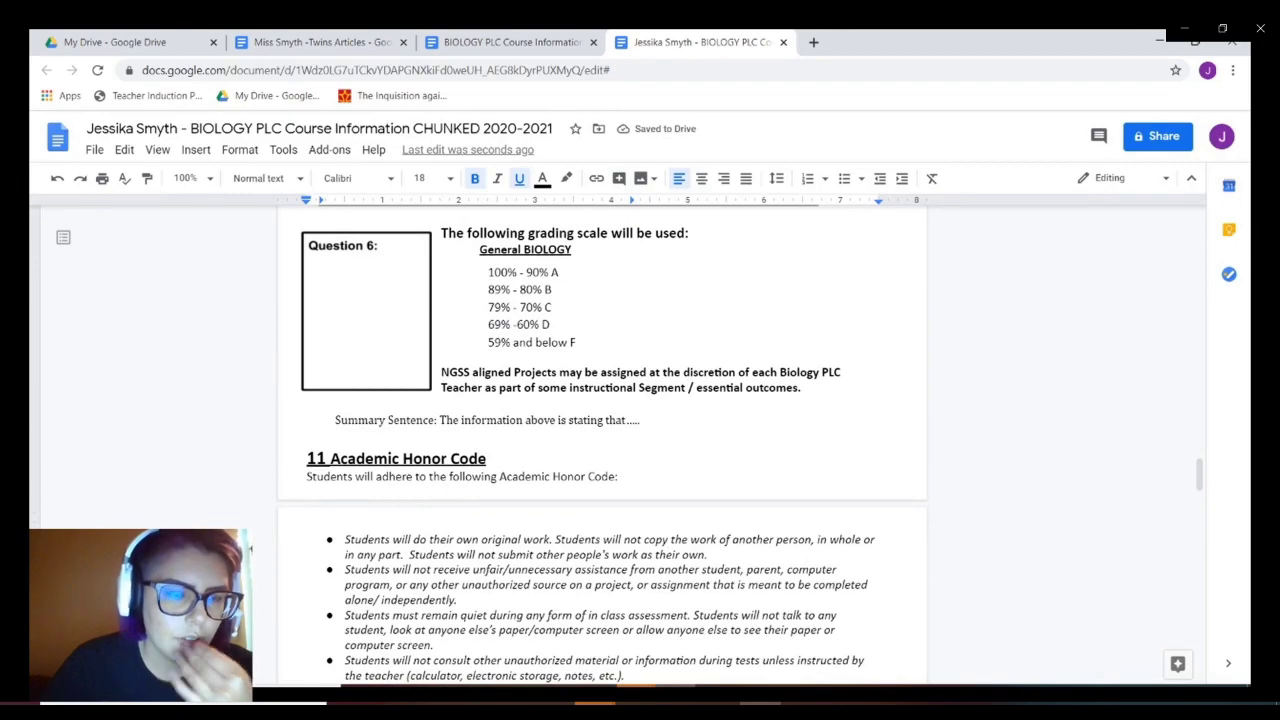
scroll(600, 440, "up", 12)
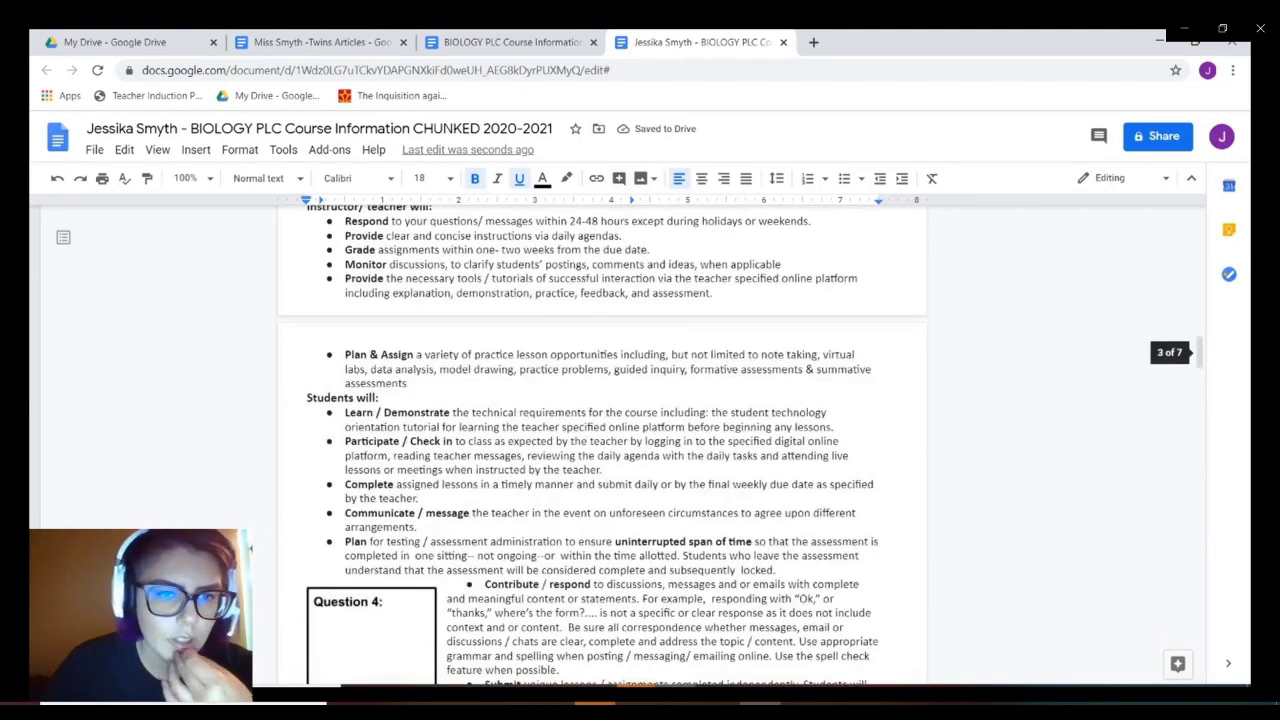
scroll(600, 440, "up", 10)
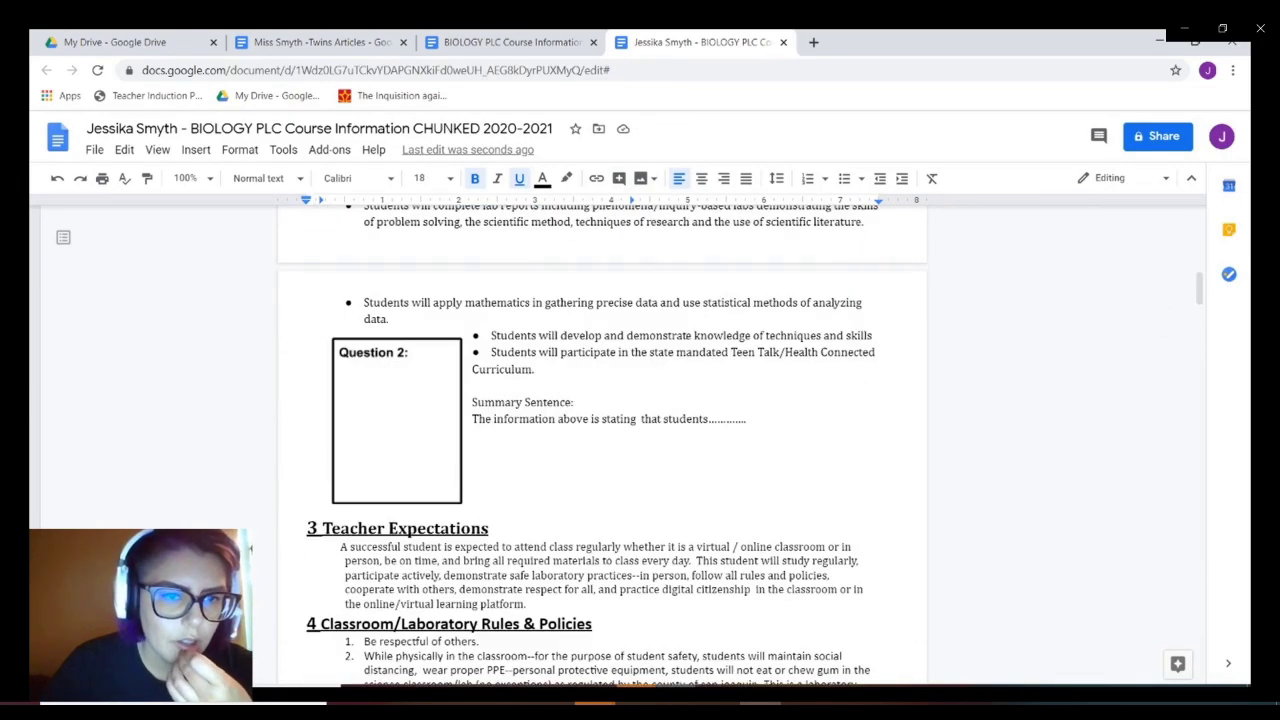
scroll(600, 440, "up", 10)
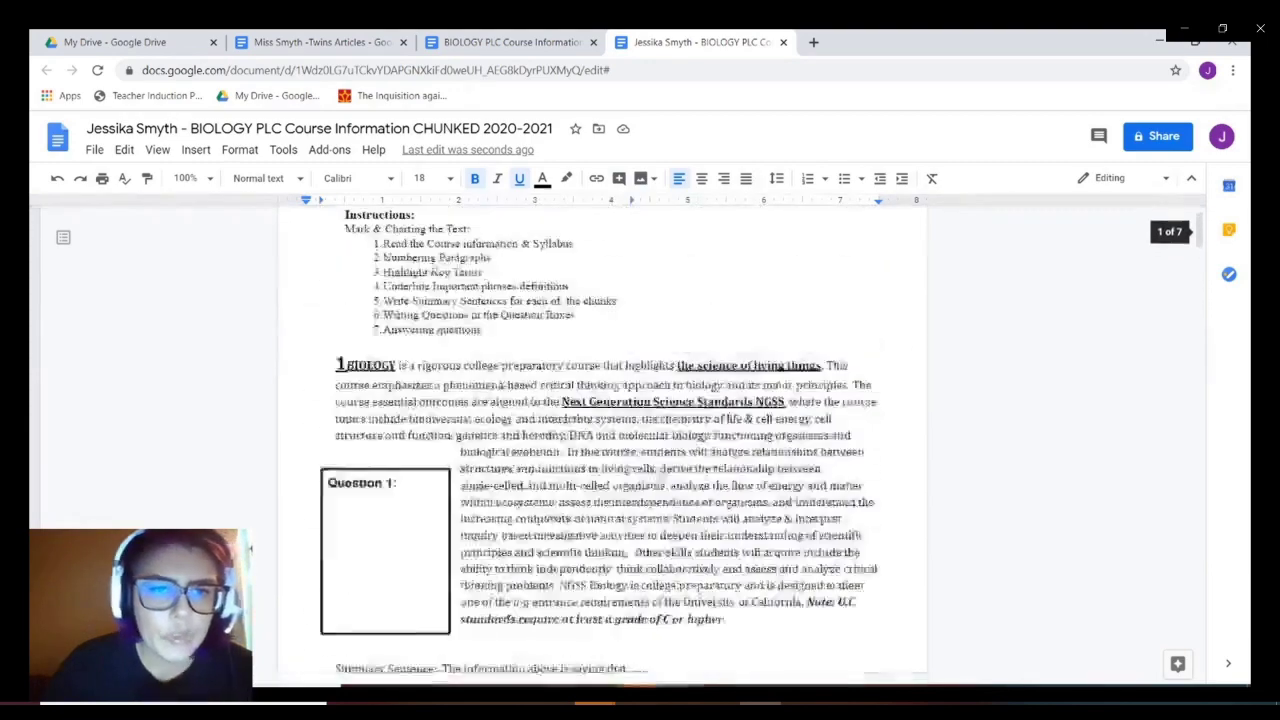
scroll(600, 440, "down", 1)
scroll(600, 440, "up", 1)
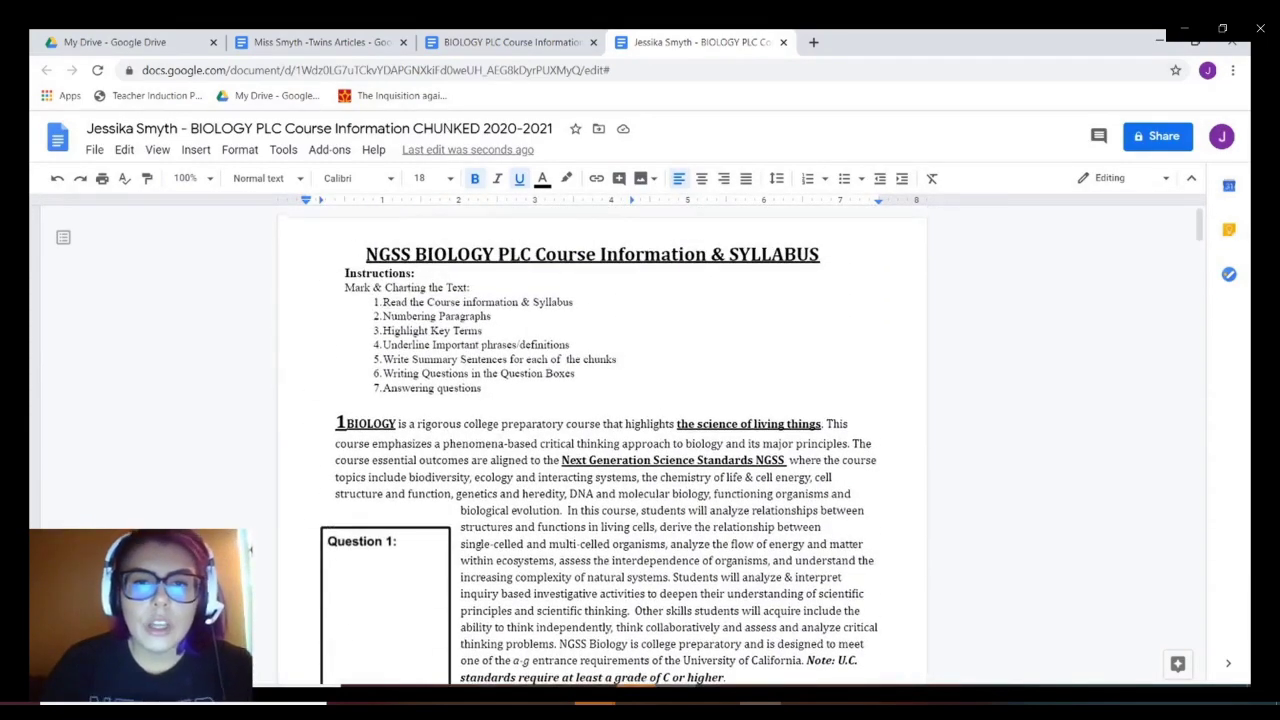
scroll(600, 440, "down", 1)
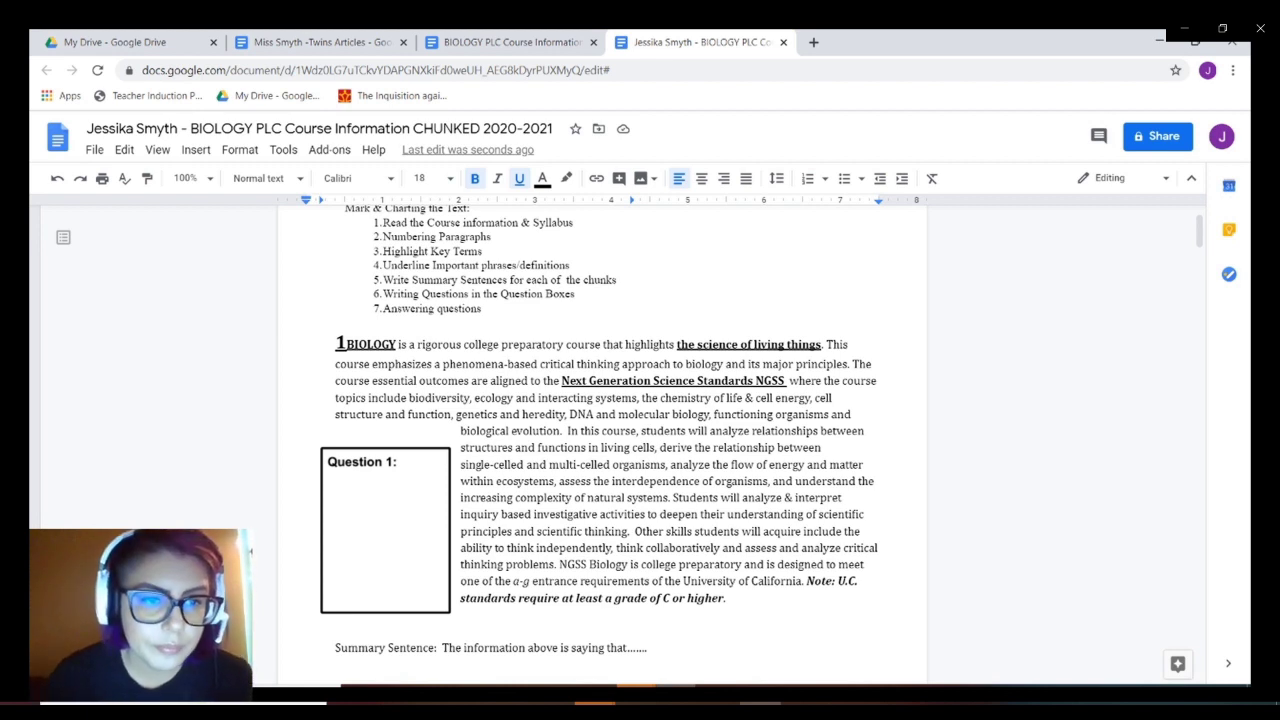
left_click(346, 343)
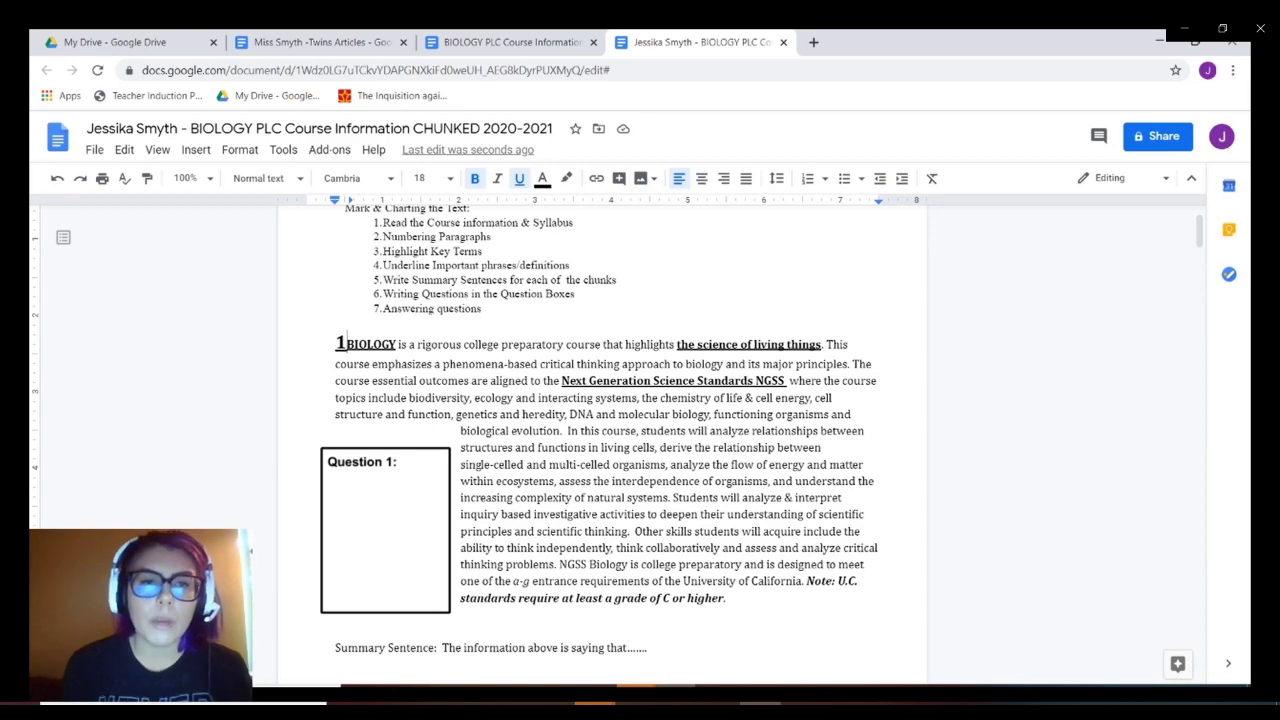
scroll(430, 190, "up", 5)
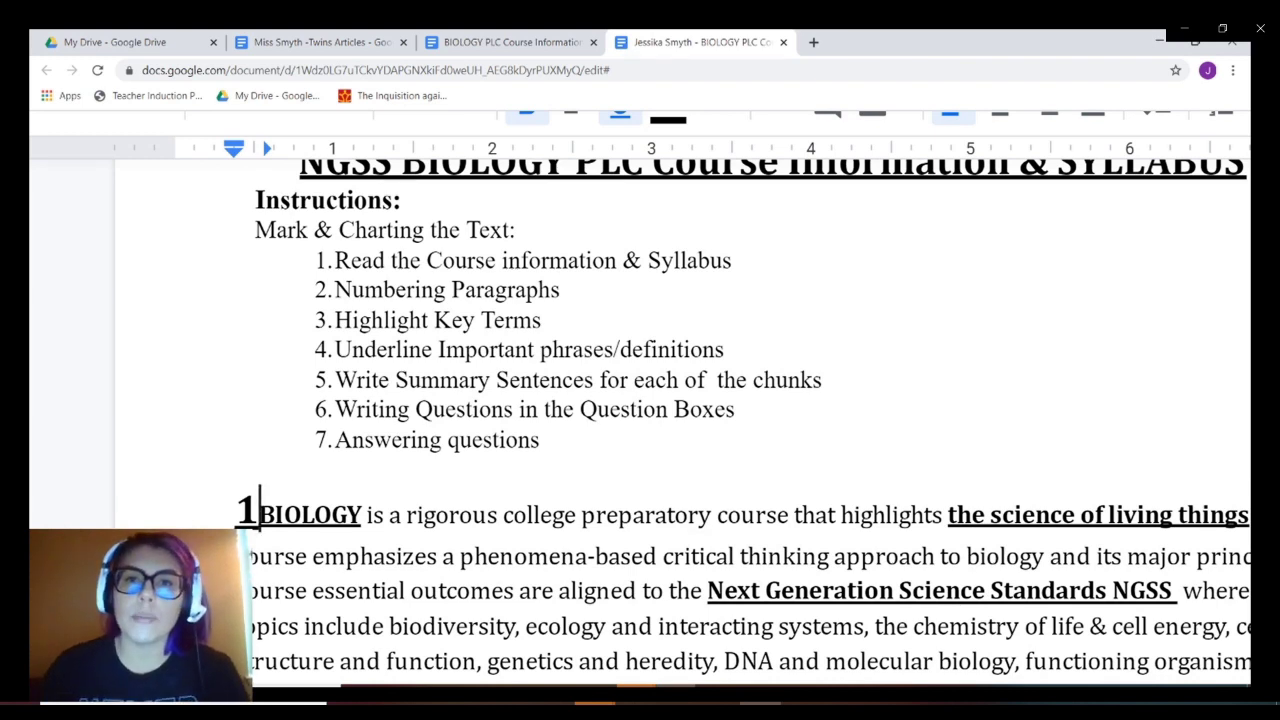
scroll(700, 450, "up", 2)
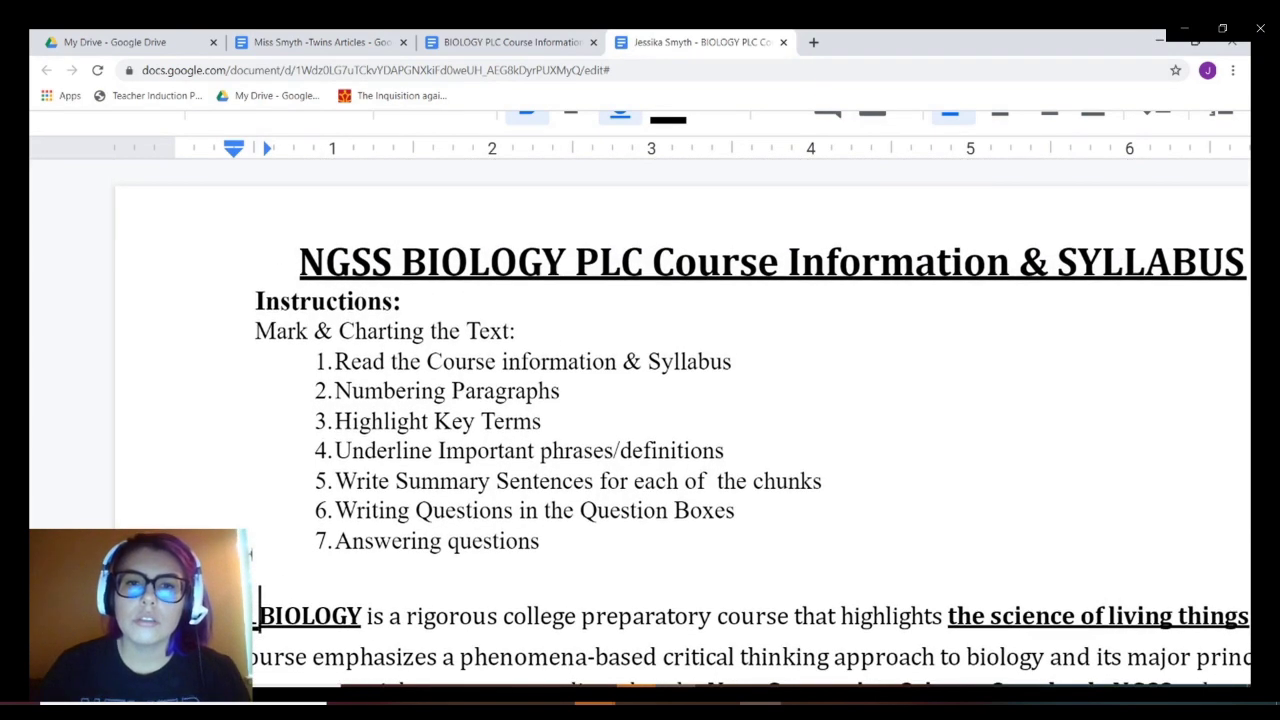
scroll(640, 400, "up", 3)
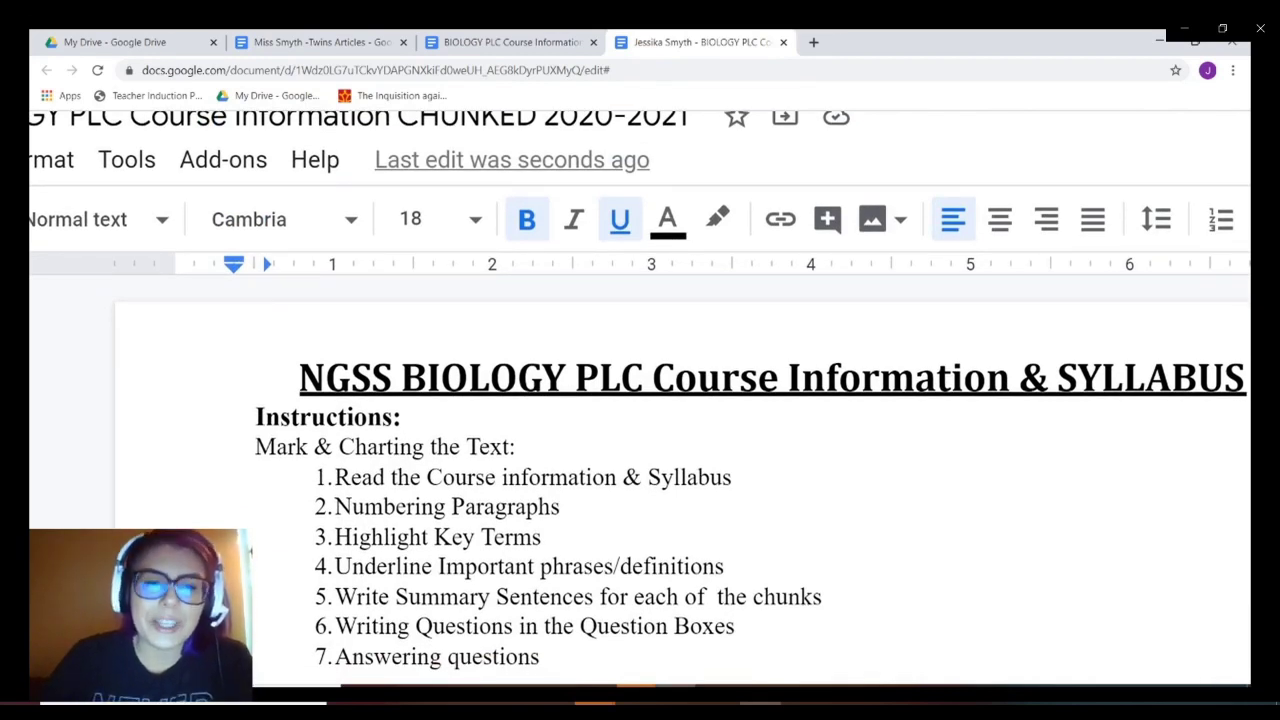
Highlight the third instruction, "Highlight Key Terms", in bright green.
left_click_drag(334, 537, 541, 537)
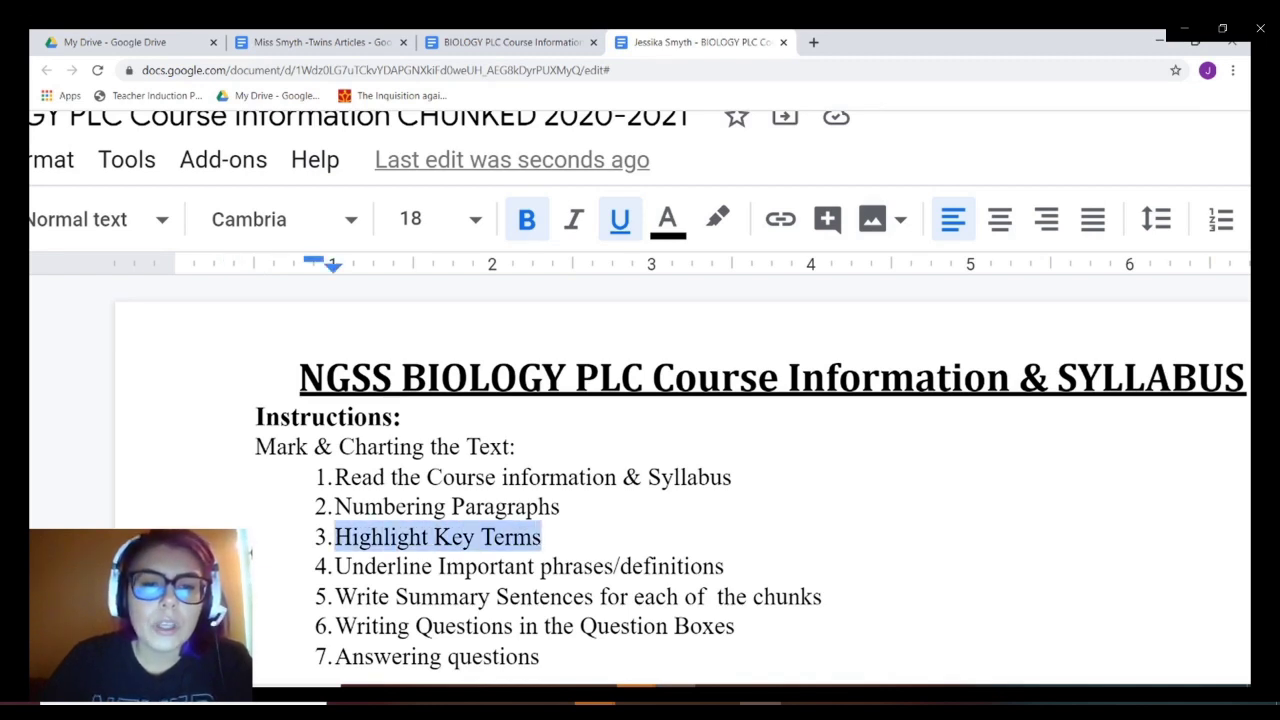
left_click(717, 219)
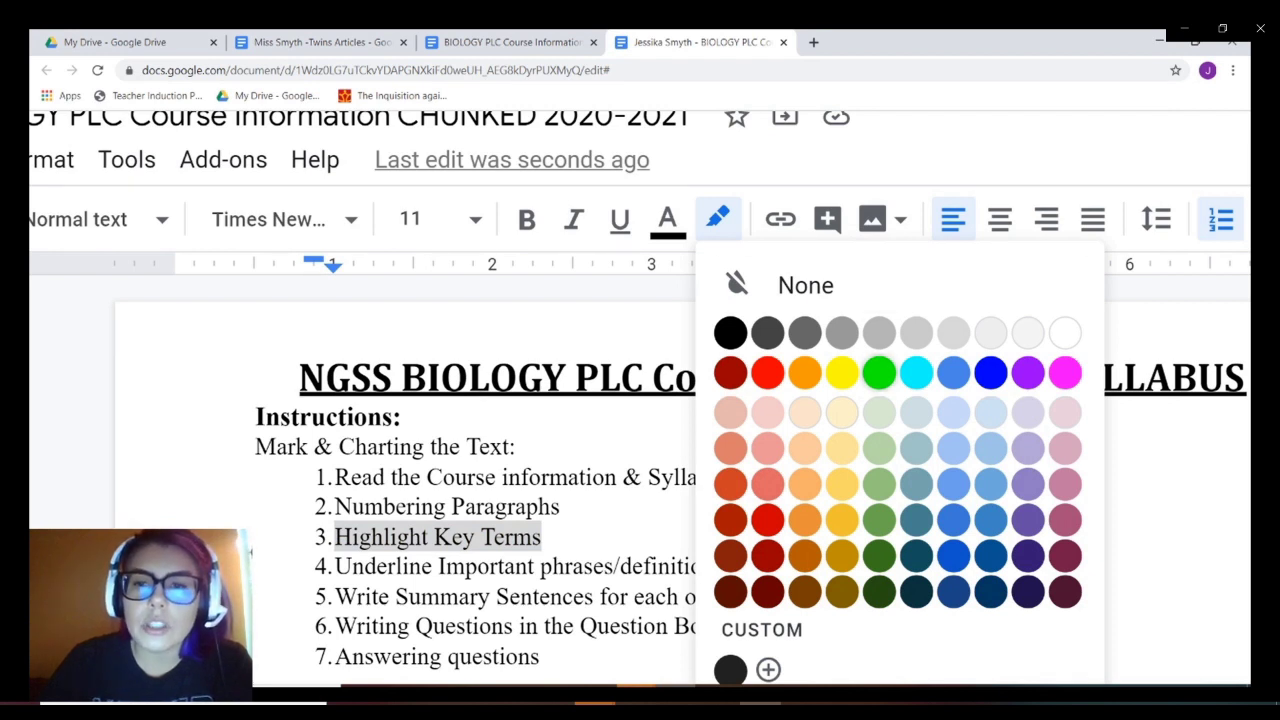
left_click(879, 372)
left_click(528, 566)
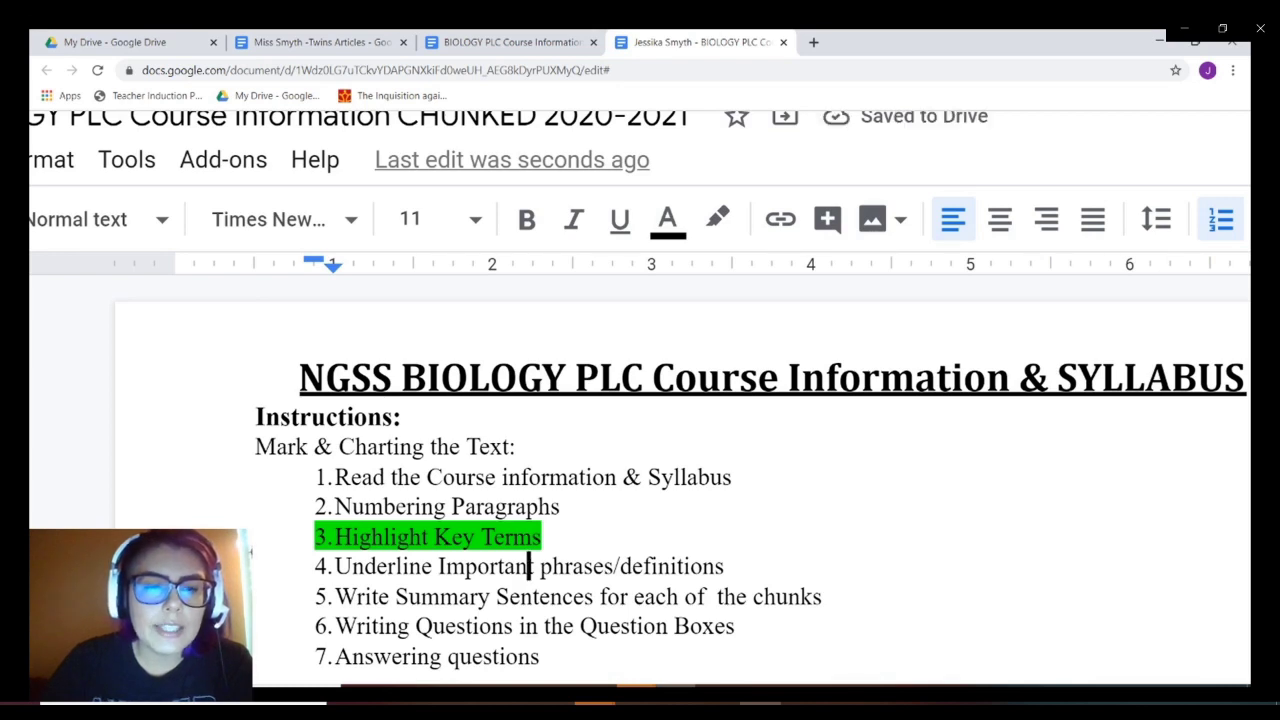
Underline the fourth instruction, "Underline Important phrases/definitions".
left_click_drag(336, 566, 736, 566)
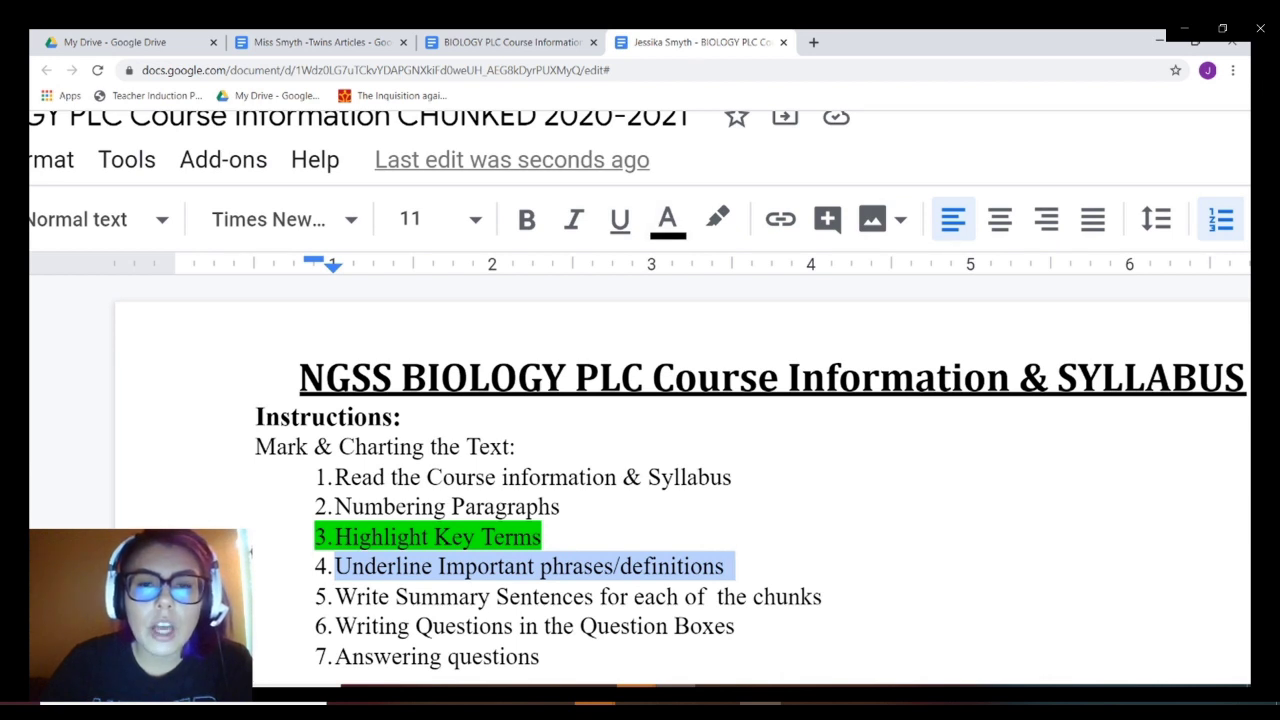
left_click(620, 220)
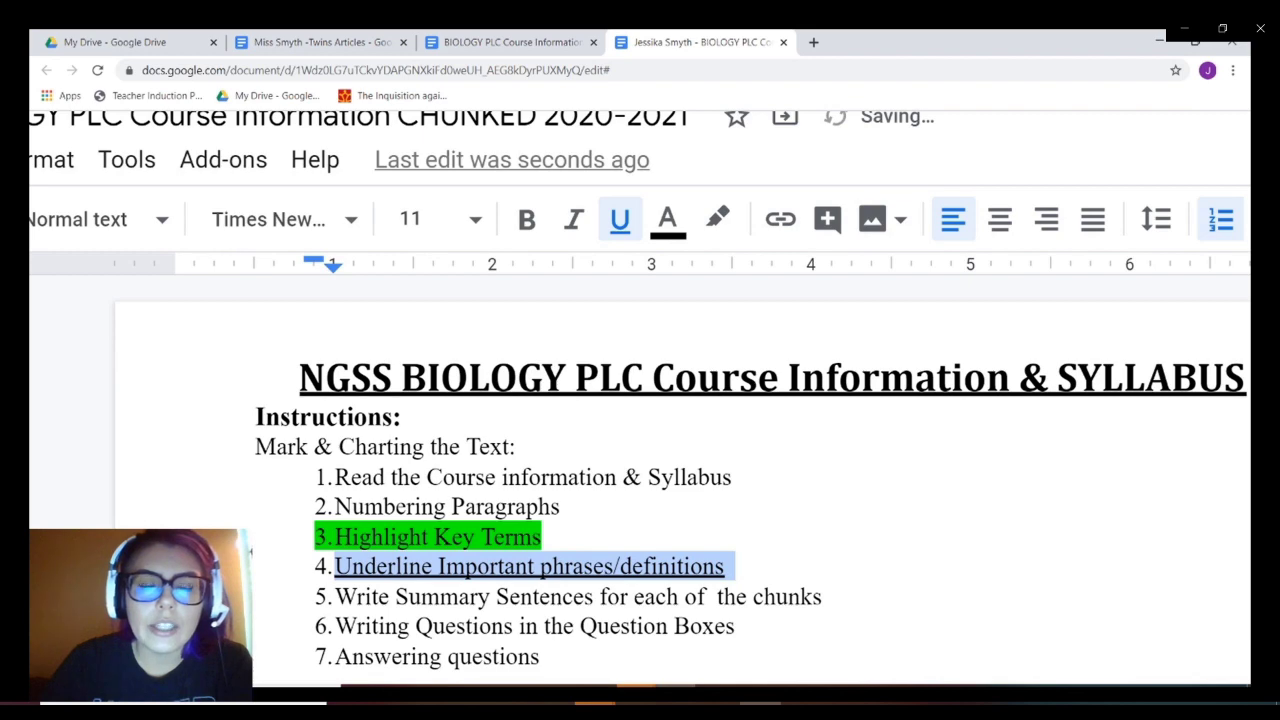
Zoom the page back out and look over sections 1 and 2 for text to mark.
scroll(700, 480, "down", 1)
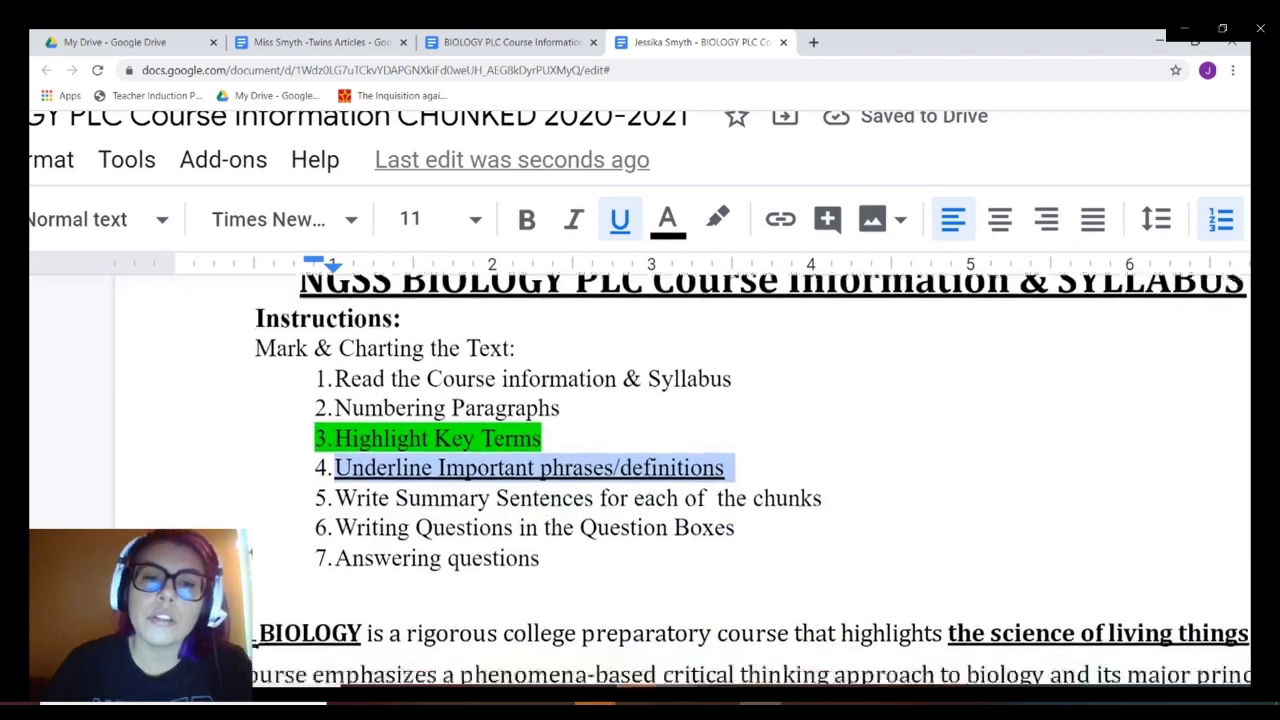
key("ctrl+minus")
key("ctrl+minus")
key("ctrl+minus")
key("ctrl+minus")
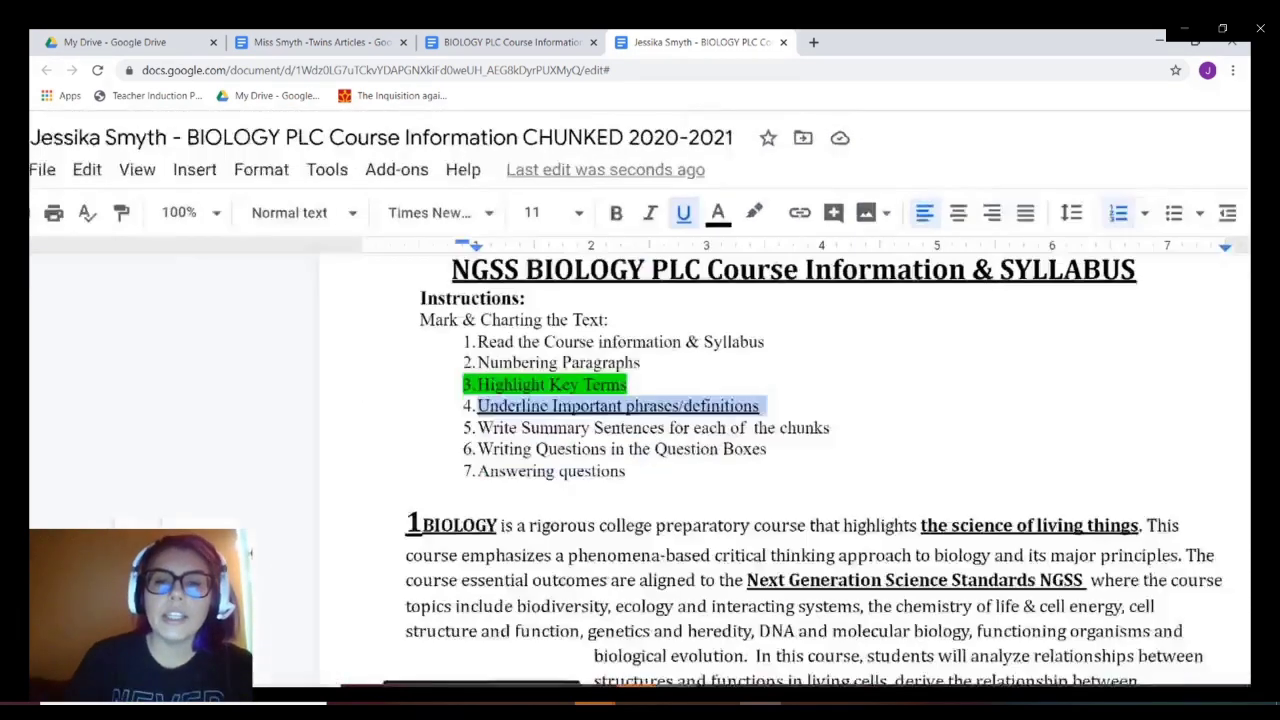
scroll(700, 450, "down", 3)
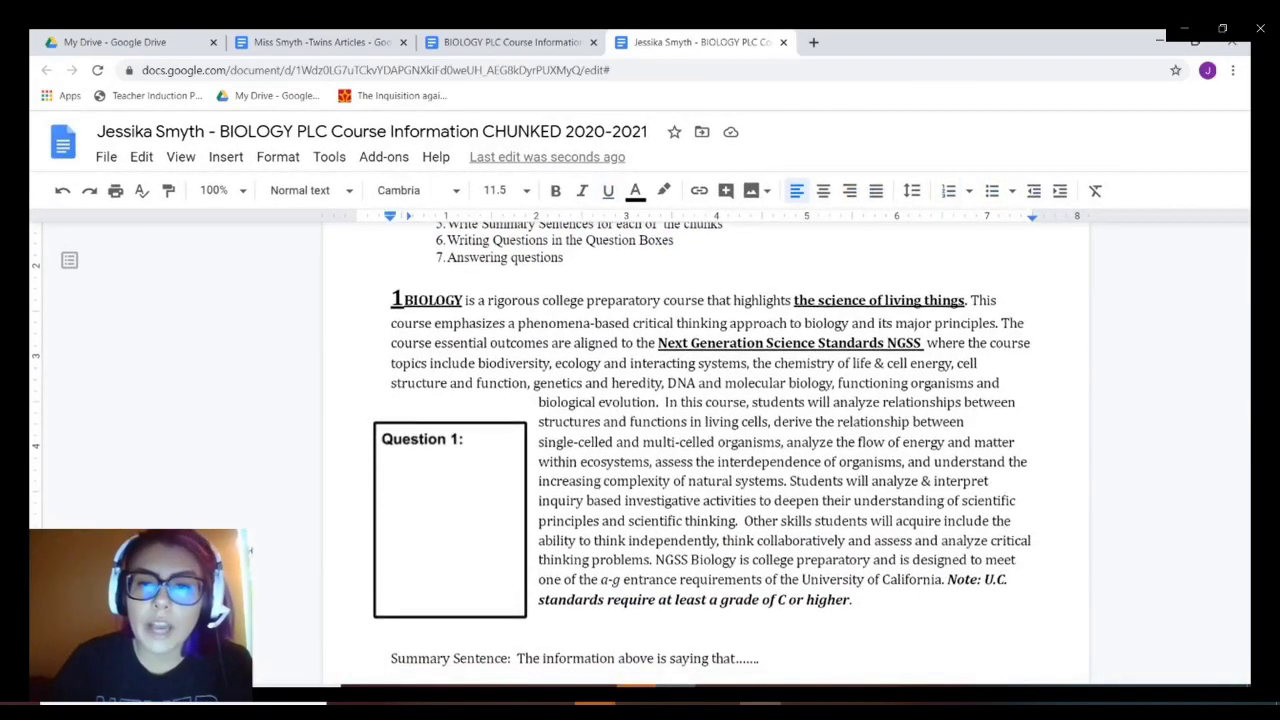
scroll(700, 450, "up", 1)
left_click(850, 458)
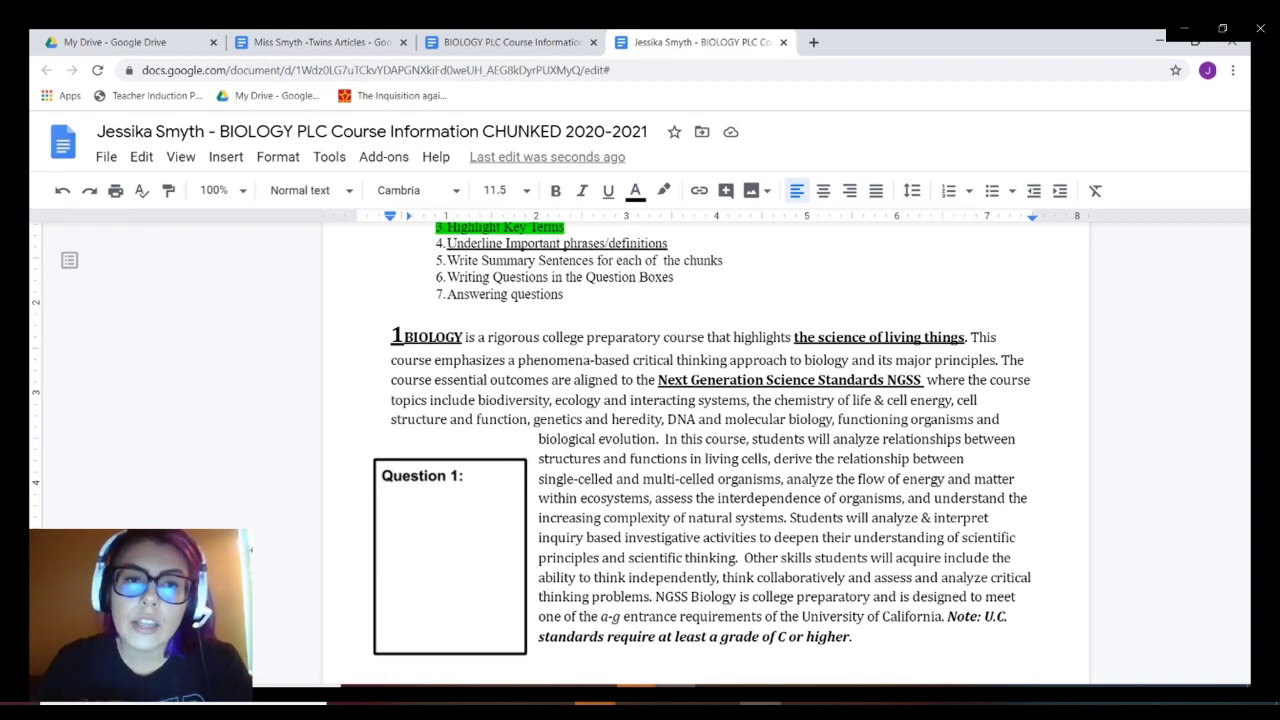
scroll(705, 450, "down", 4)
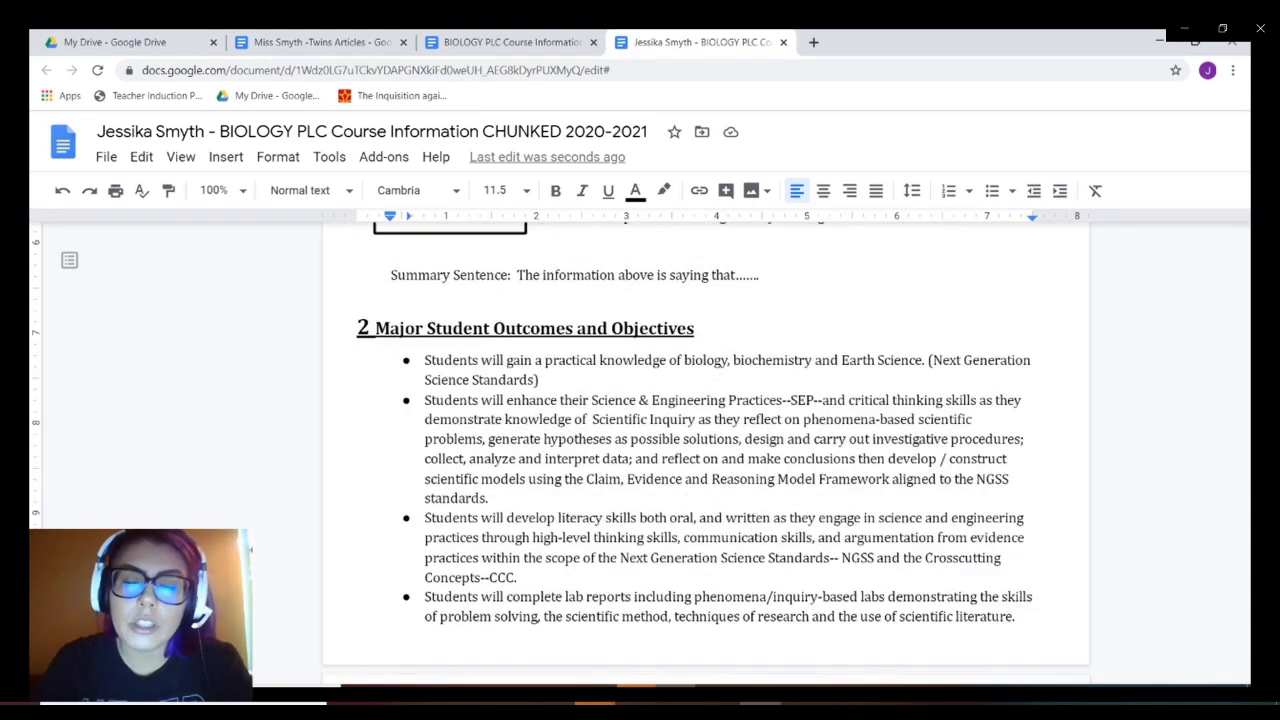
scroll(705, 450, "up", 5)
scroll(705, 450, "down", 1)
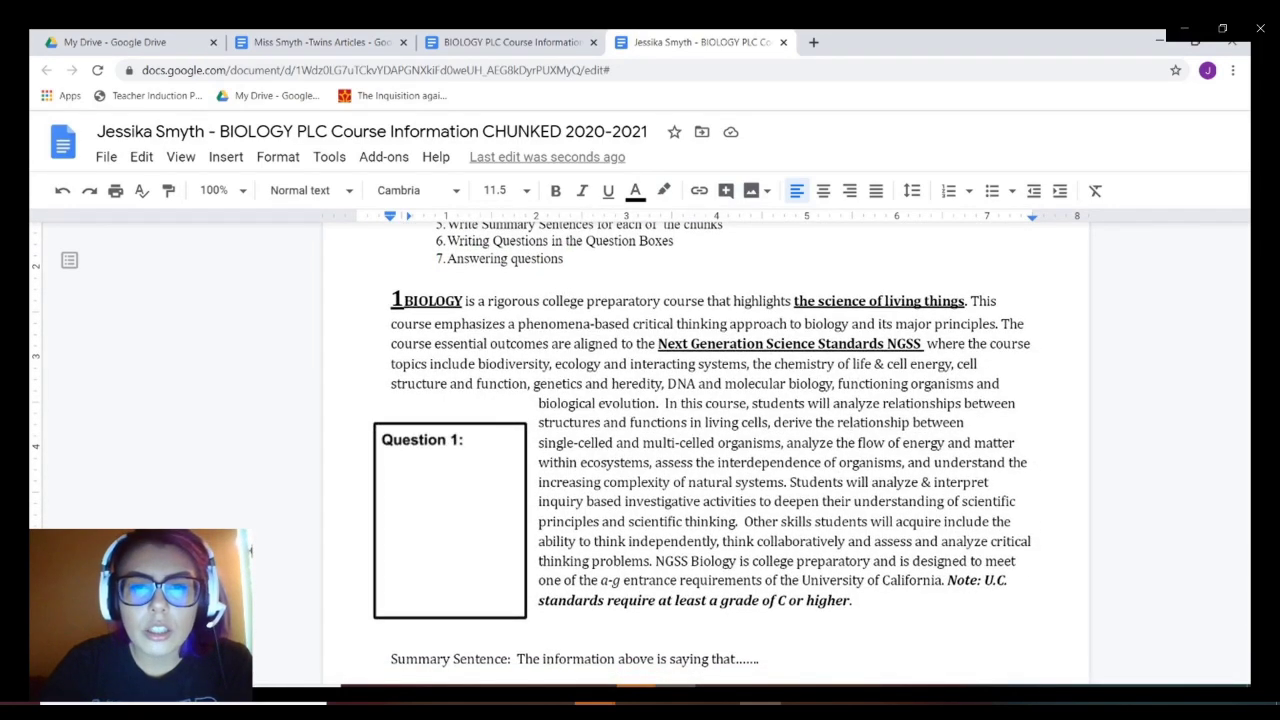
In section 1, highlight "BIOLOGY" in bright green and underline "college preparatory course".
left_click_drag(404, 300, 463, 301)
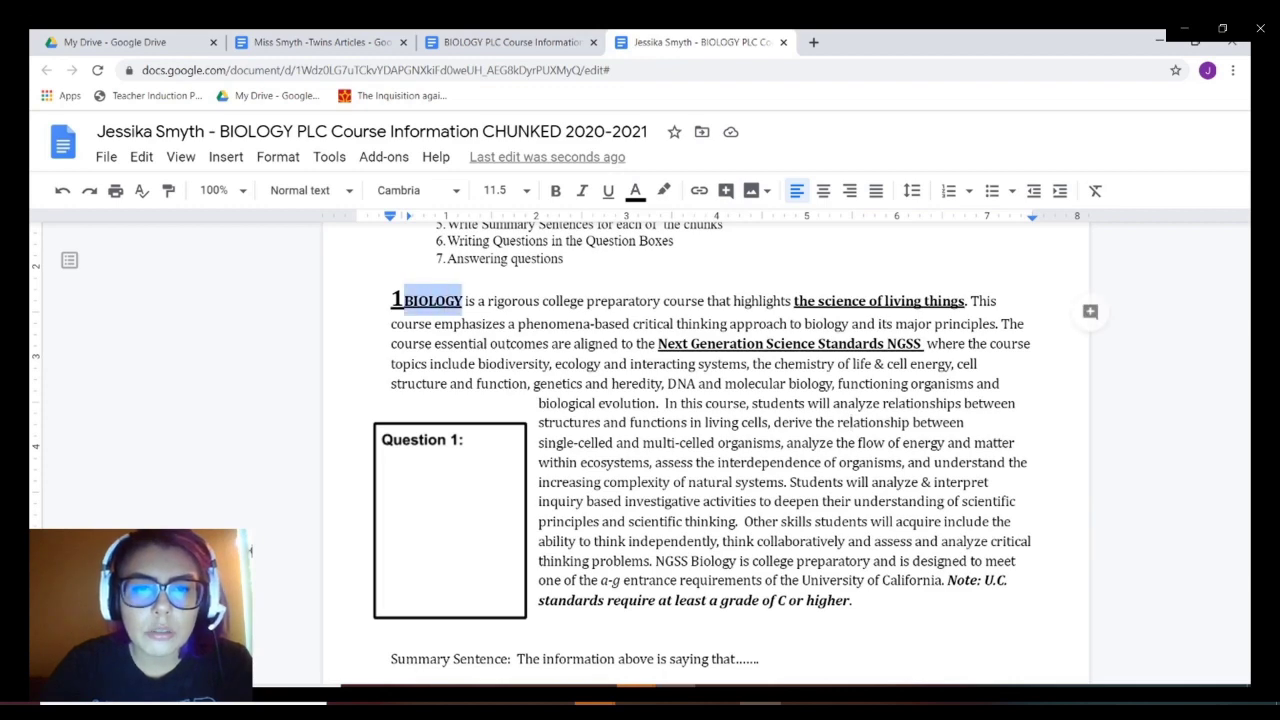
left_click(663, 190)
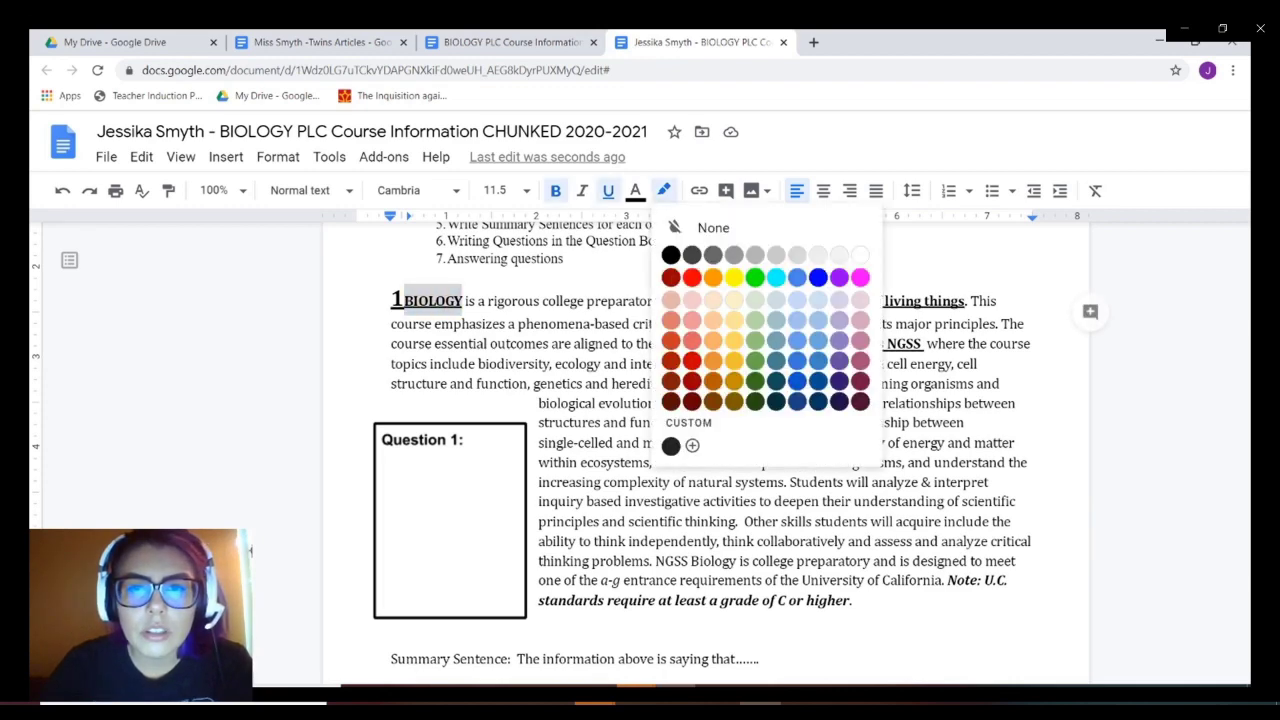
left_click(755, 277)
left_click(564, 300)
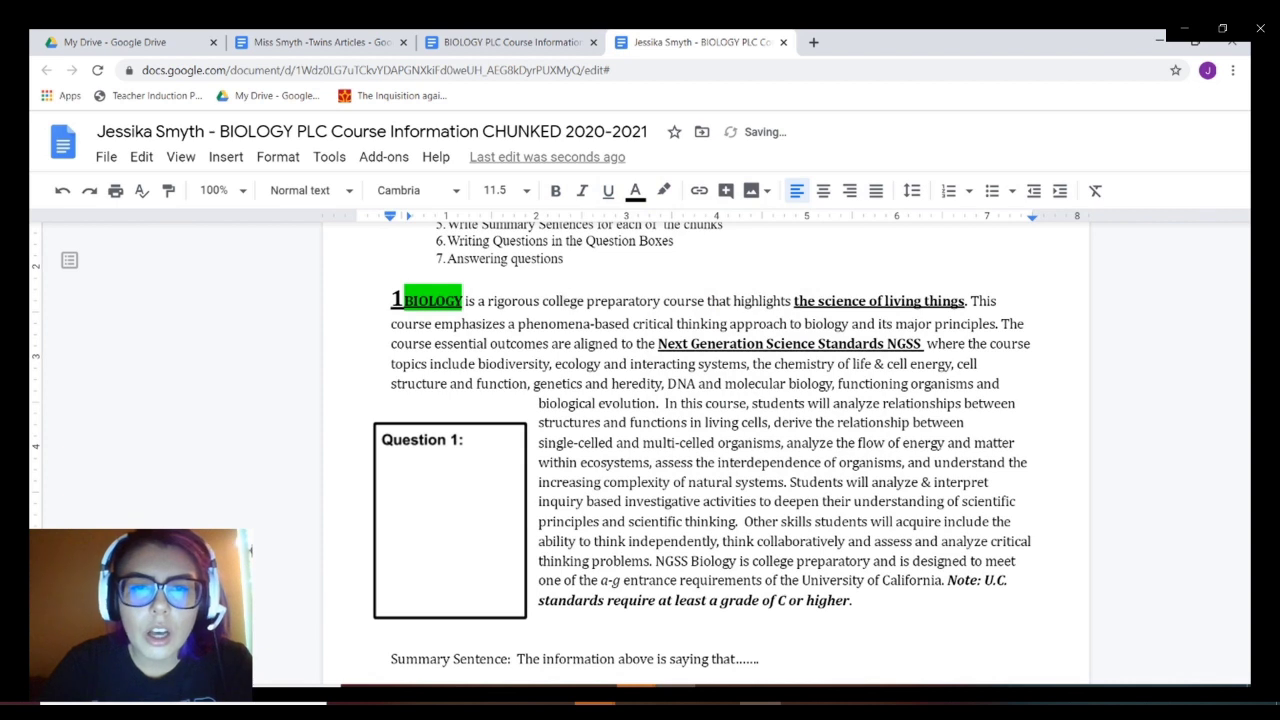
left_click_drag(542, 300, 704, 300)
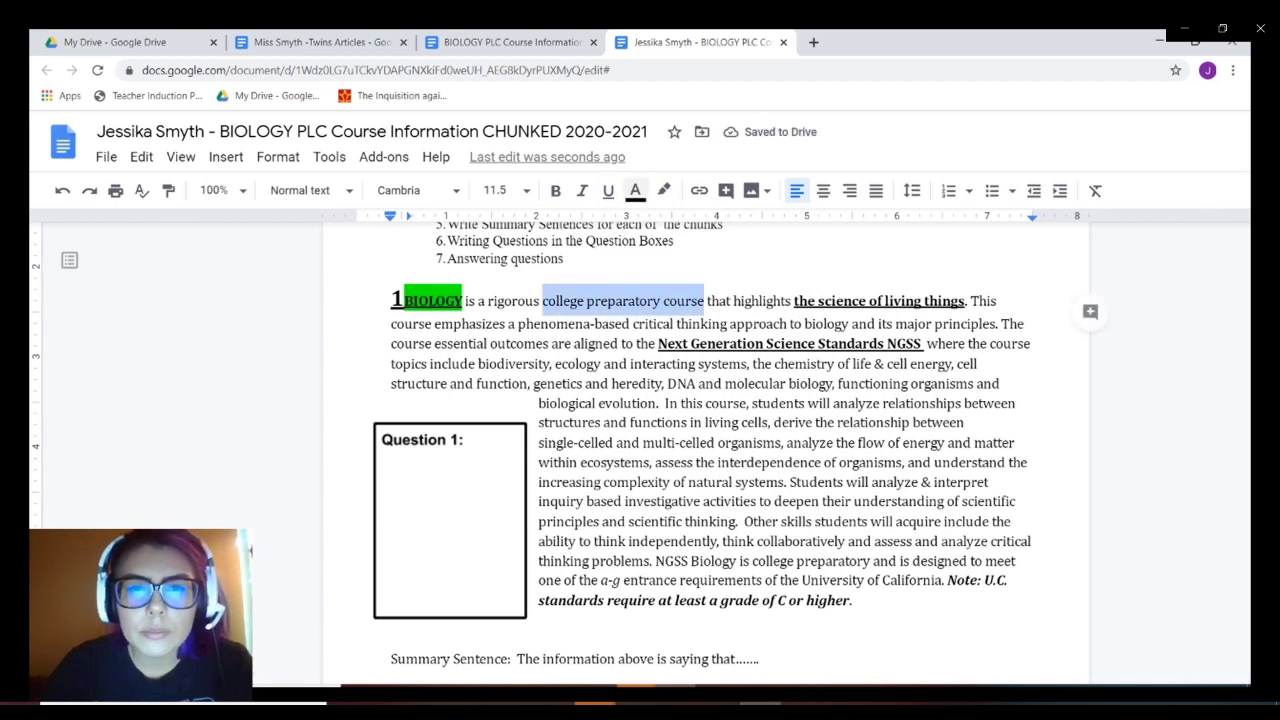
key("ctrl+u")
left_click(745, 300)
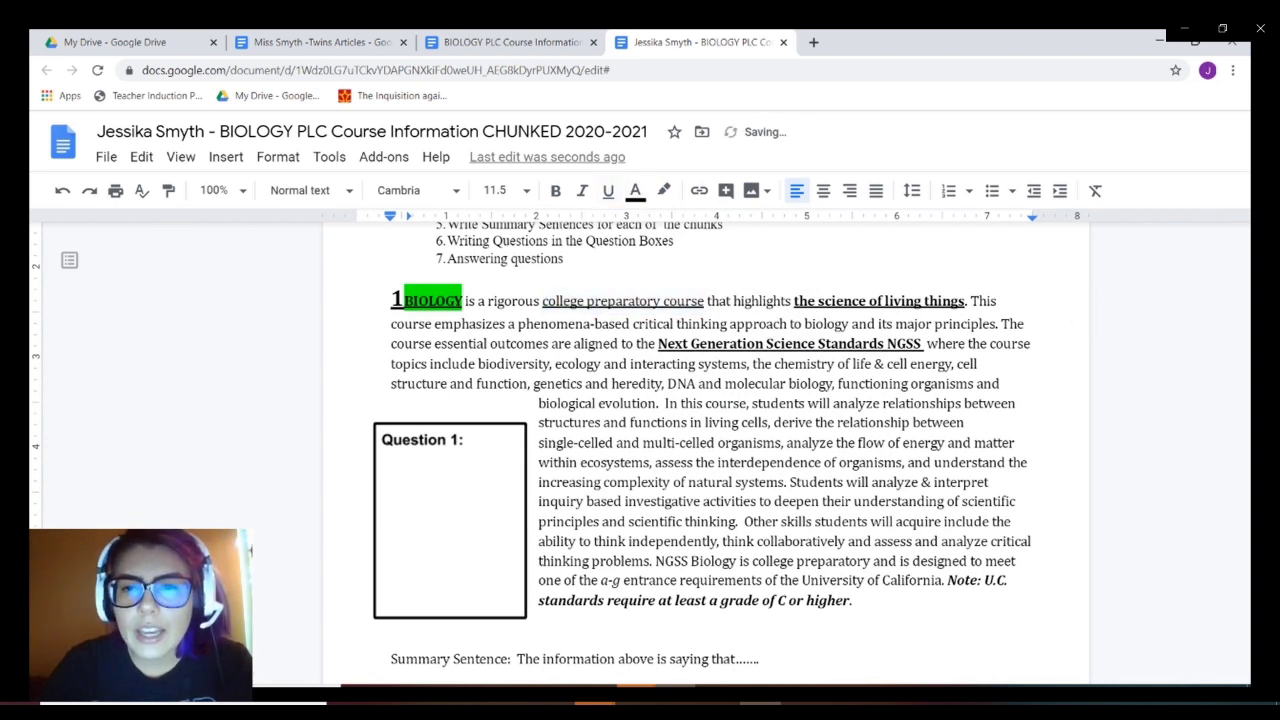
Highlight "living things" in the first sentence of section 1 in bright green.
left_click_drag(794, 301, 967, 301)
left_click(447, 273)
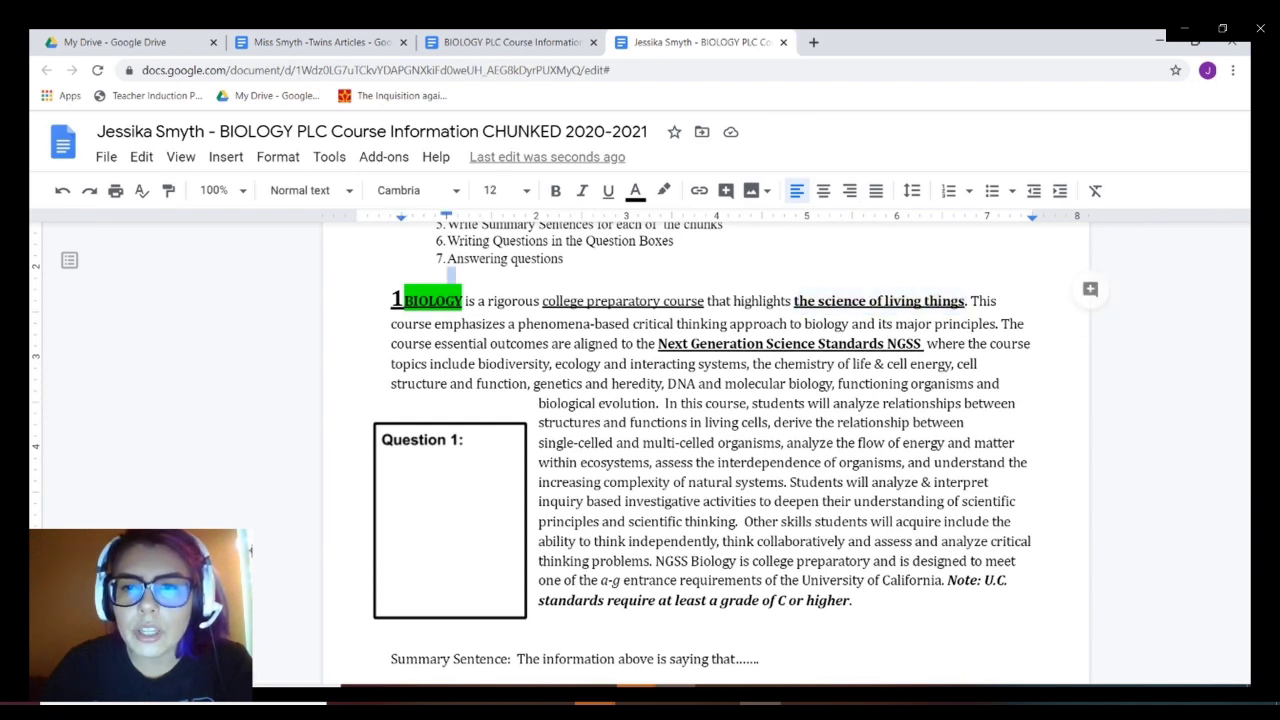
double_click(837, 301)
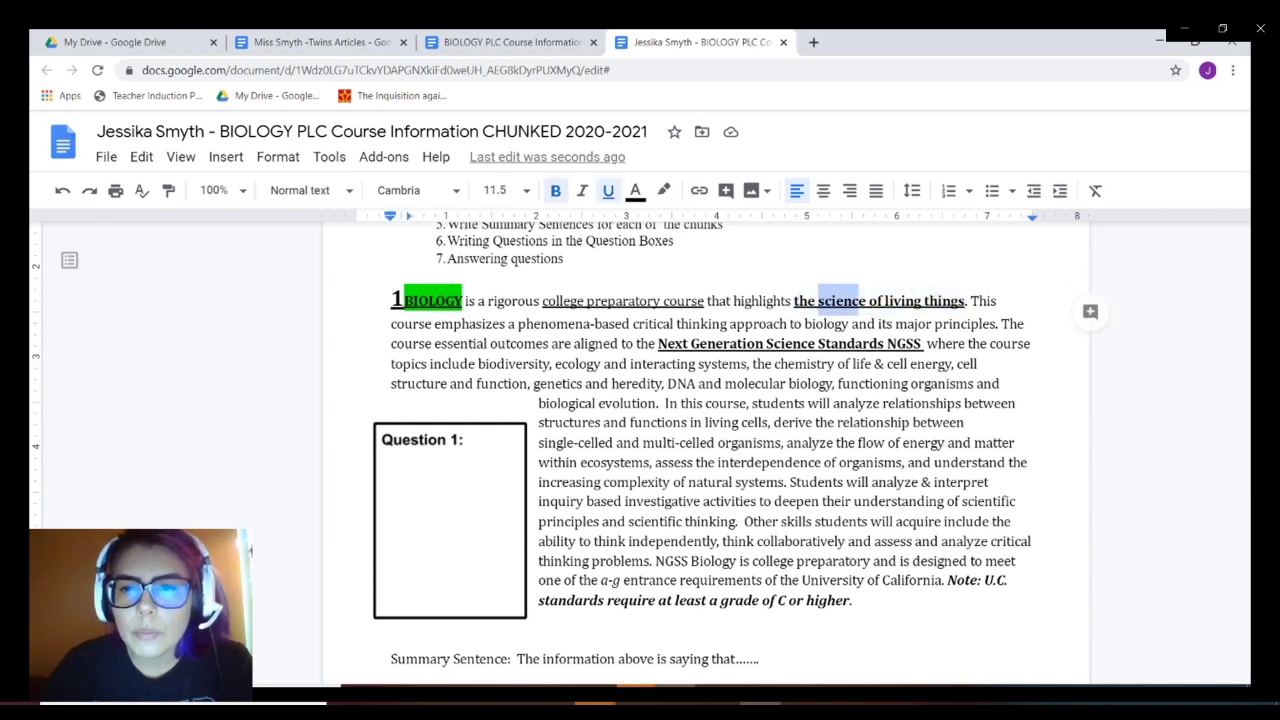
left_click_drag(884, 301, 965, 301)
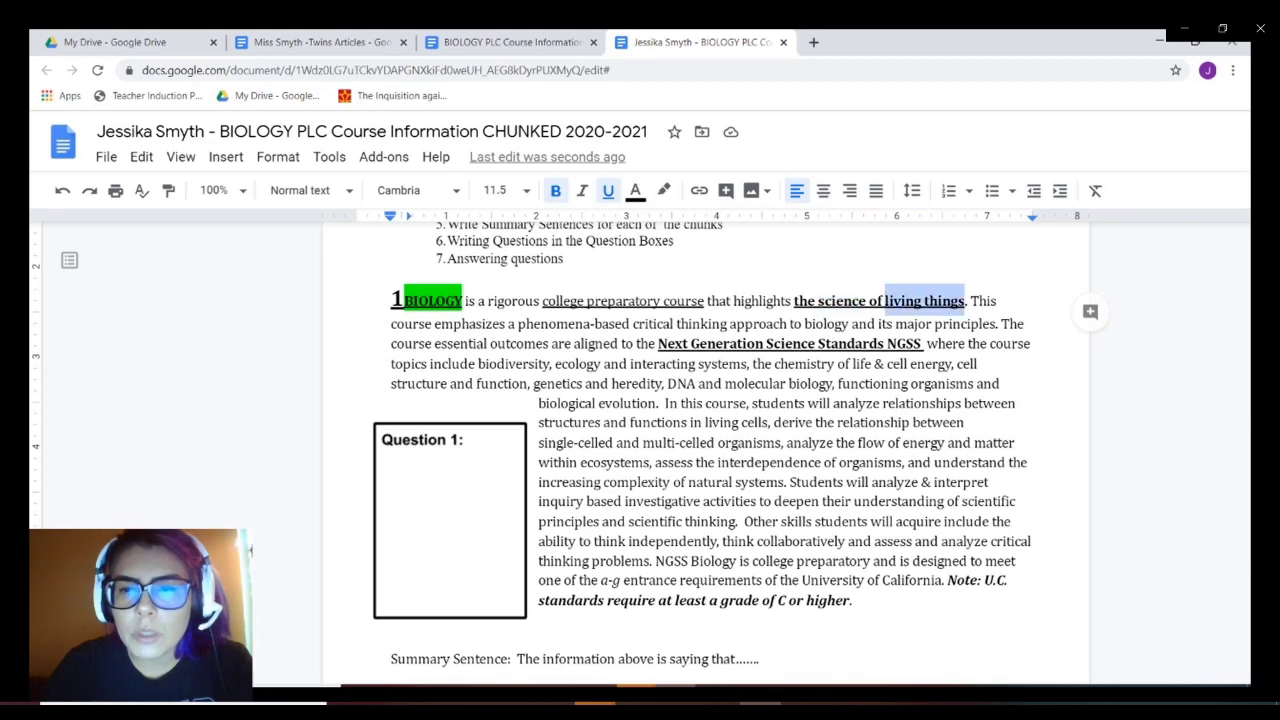
left_click(663, 190)
left_click(755, 277)
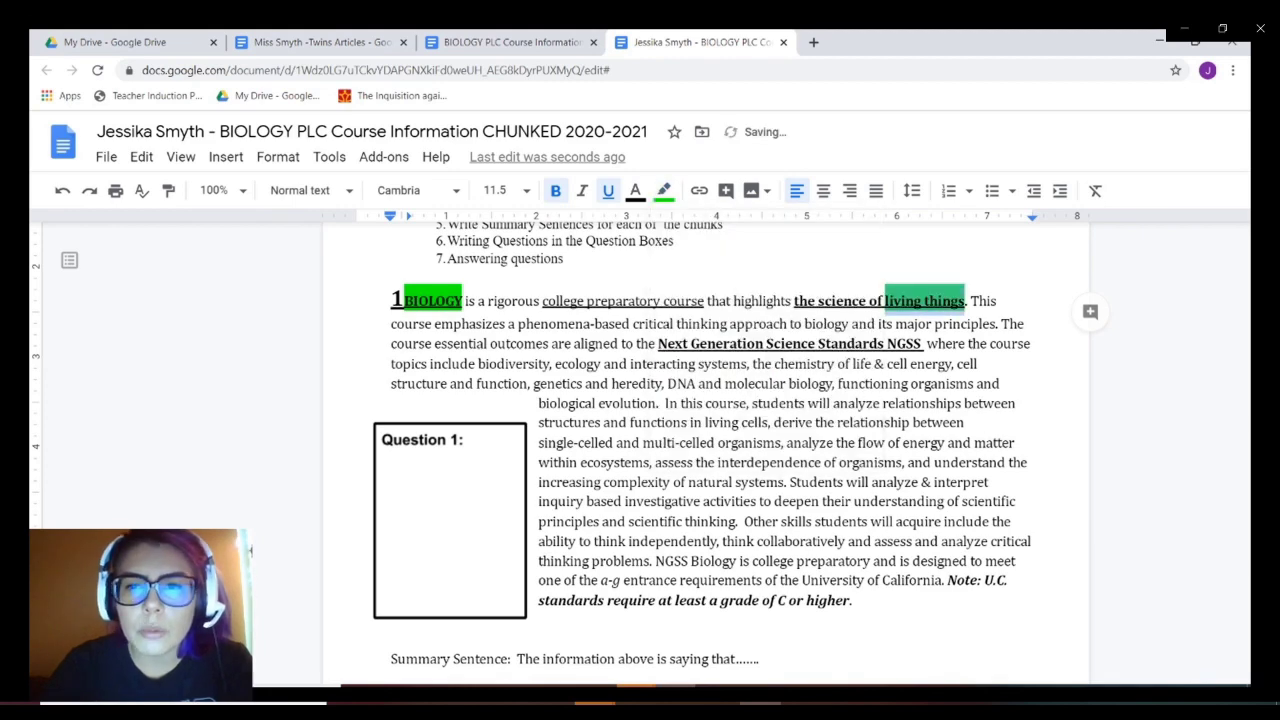
left_click(772, 343)
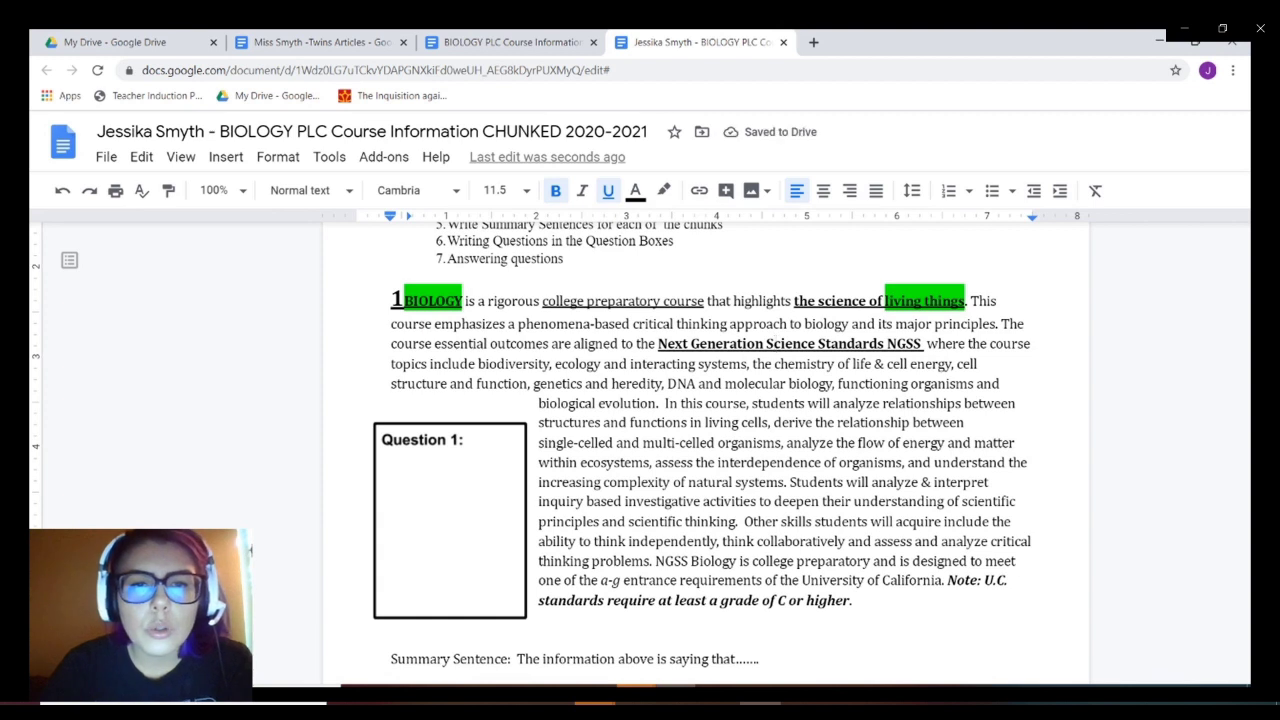
Underline "phenomena-based critical thinking" in section 1 and highlight its word "phenomena" in bright green.
left_click_drag(517, 323, 728, 323)
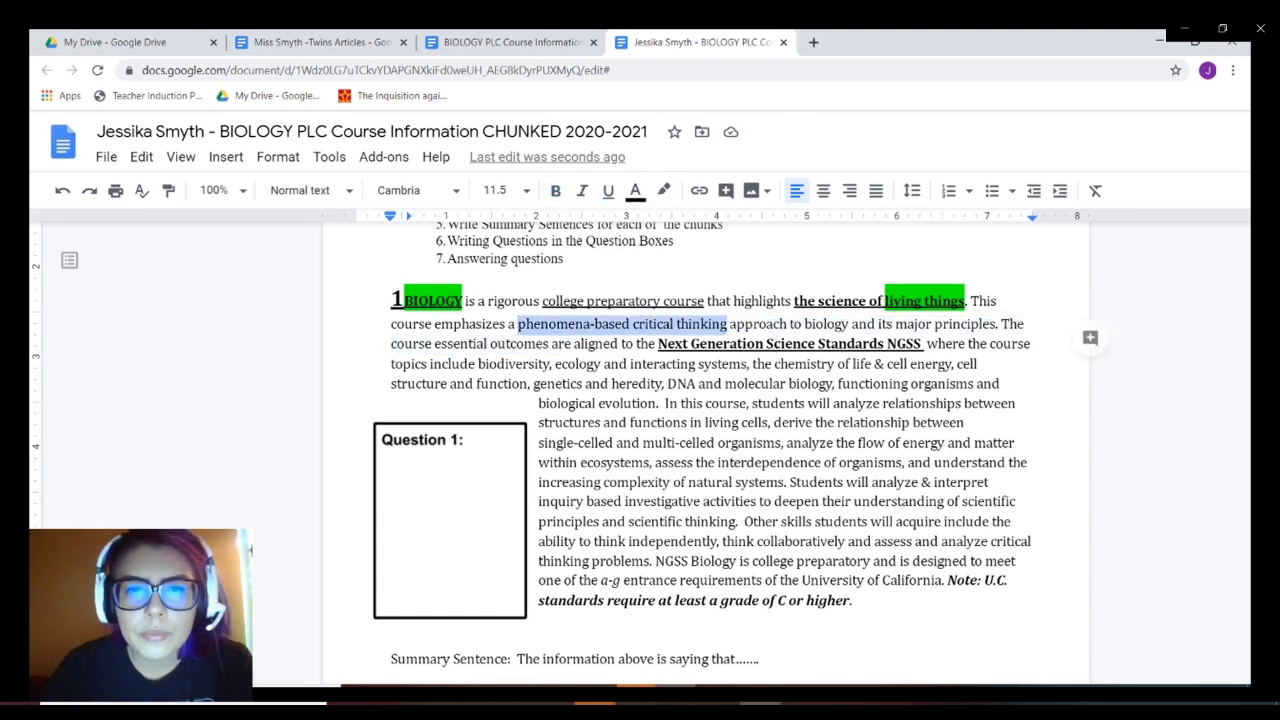
left_click(608, 190)
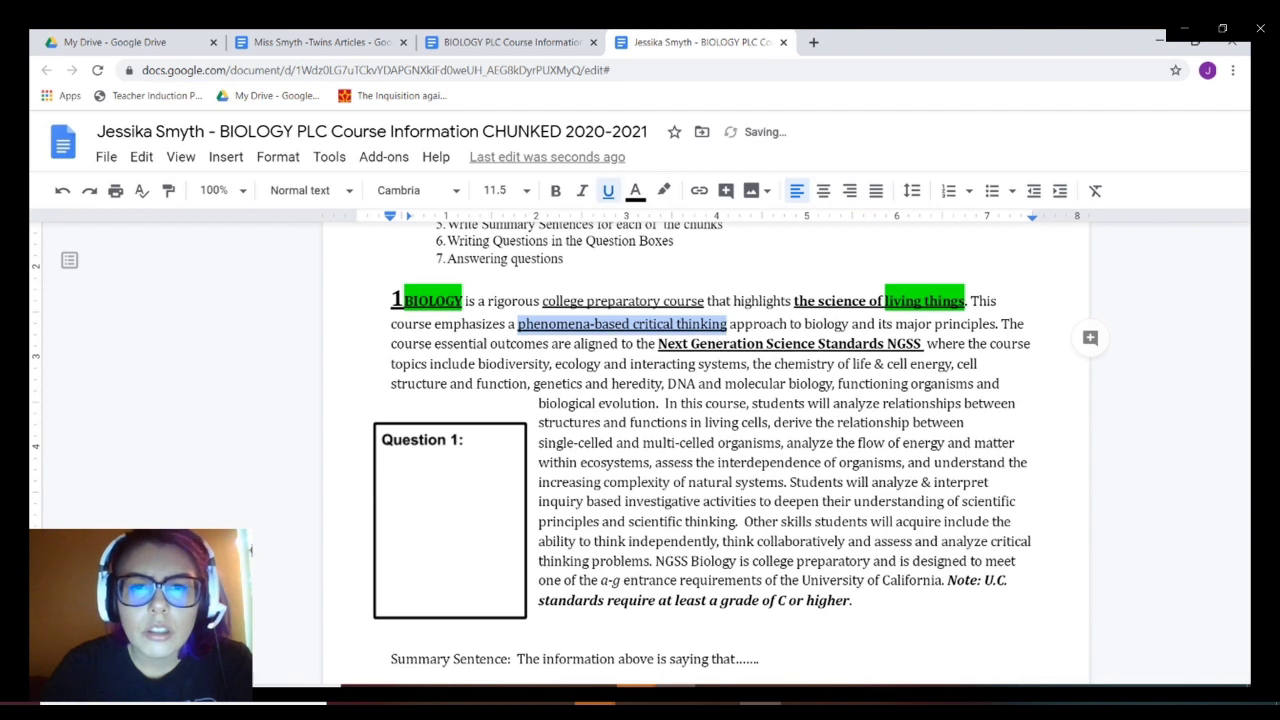
left_click(576, 323)
left_click_drag(591, 323, 517, 324)
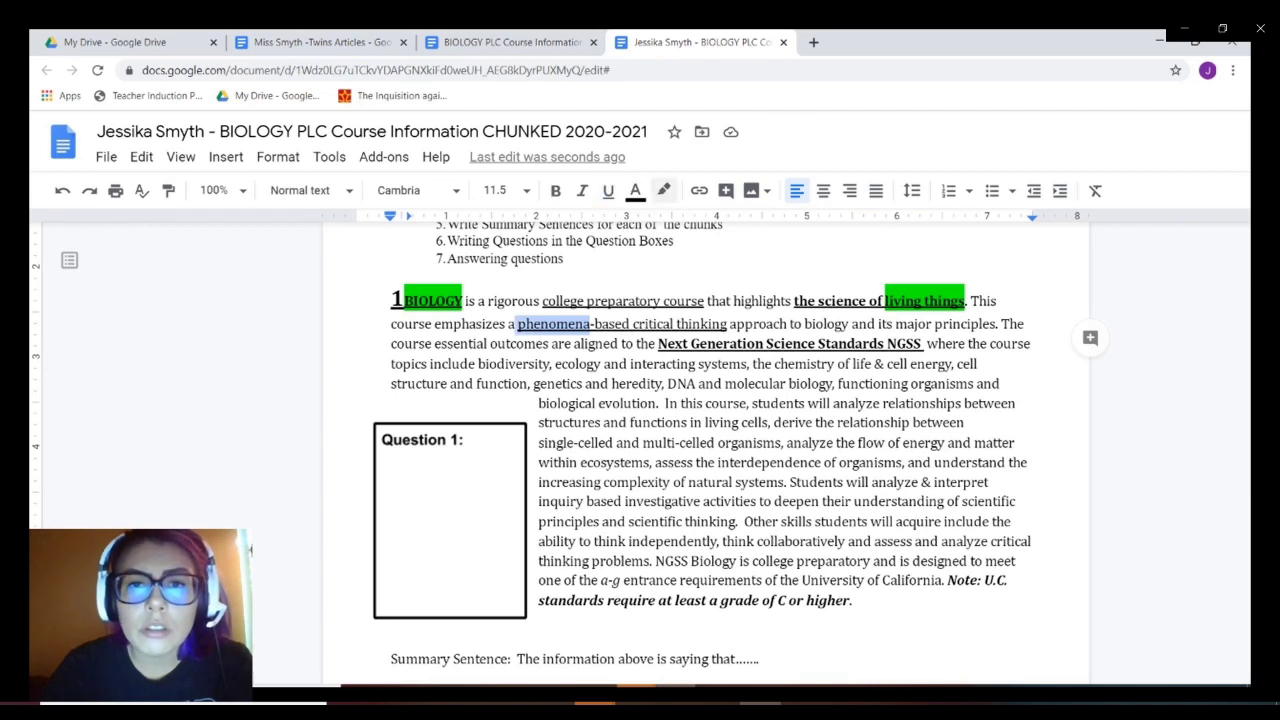
left_click(663, 190)
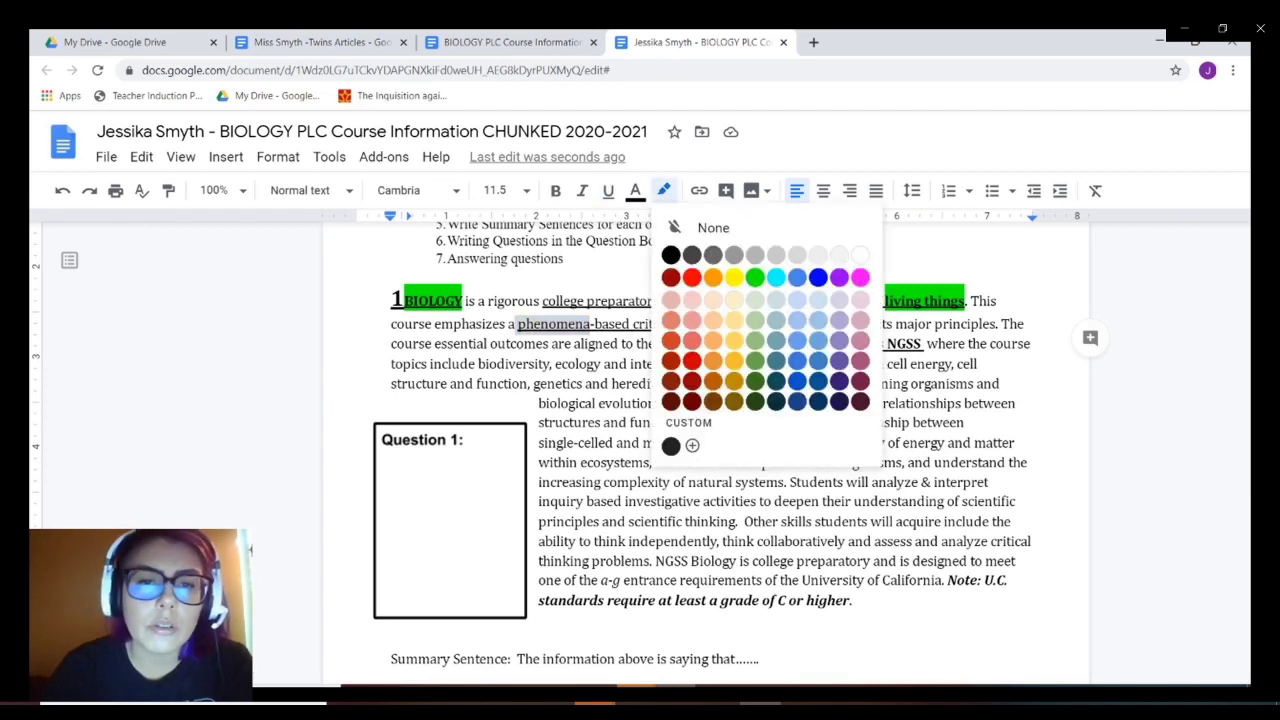
left_click(755, 277)
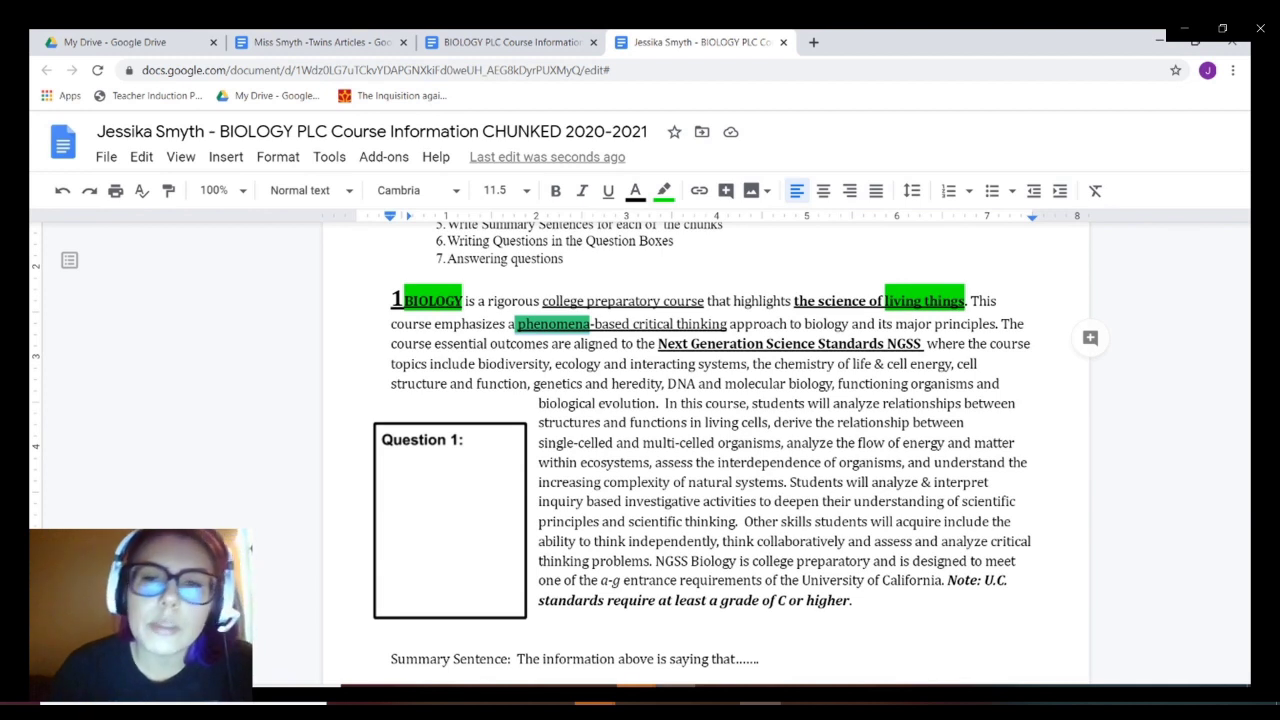
left_click(569, 323)
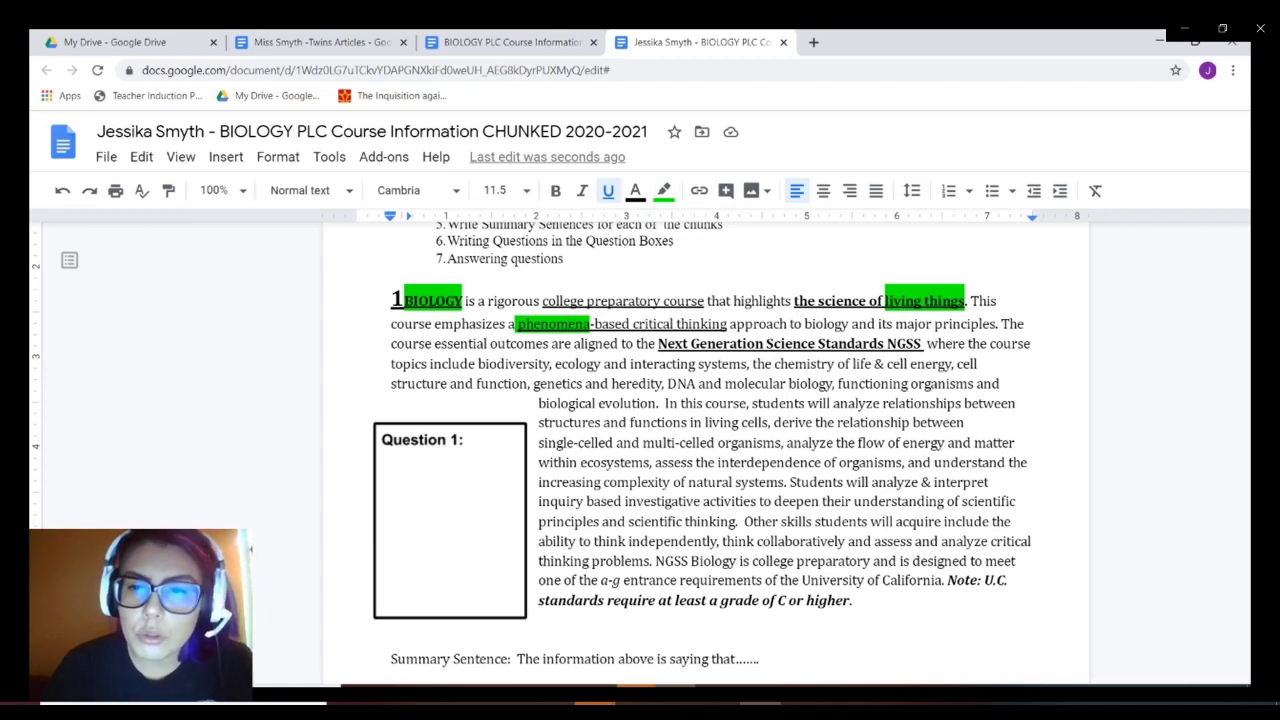
Underline "its major principles" in section 1 and highlight "NGSS" after Next Generation Science Standards in bright green.
left_click_drag(878, 324, 996, 324)
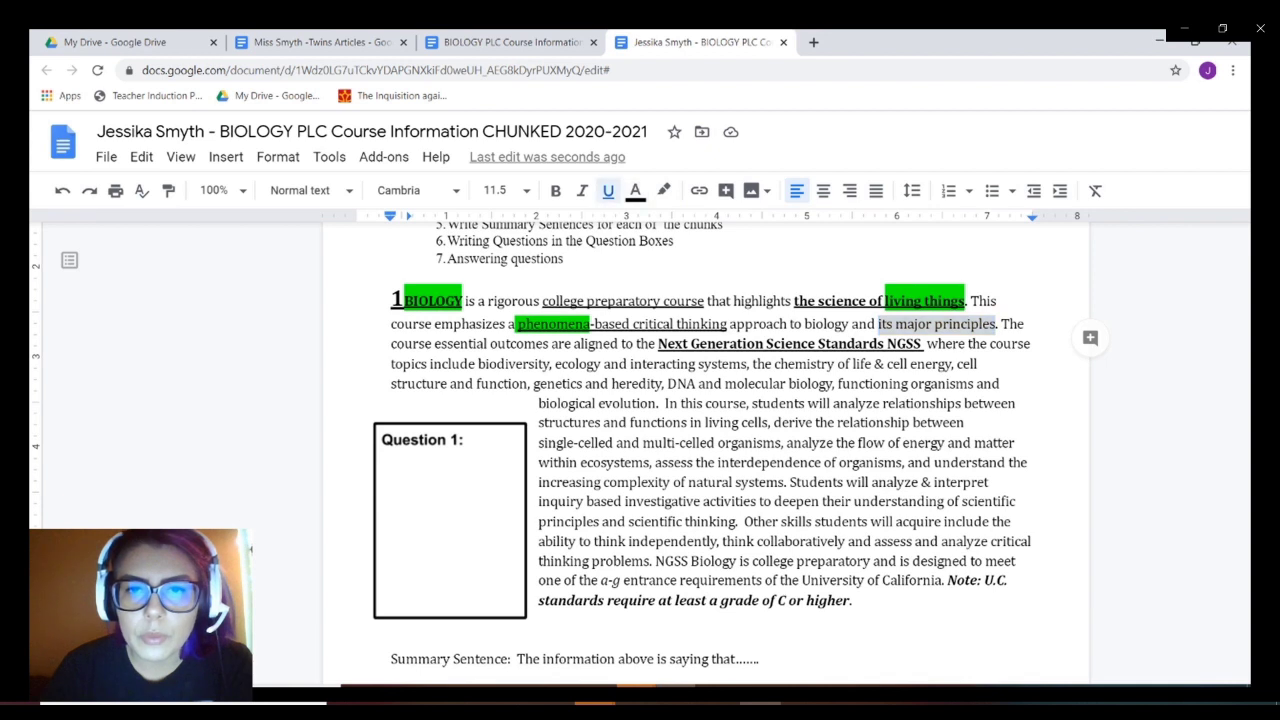
left_click(608, 190)
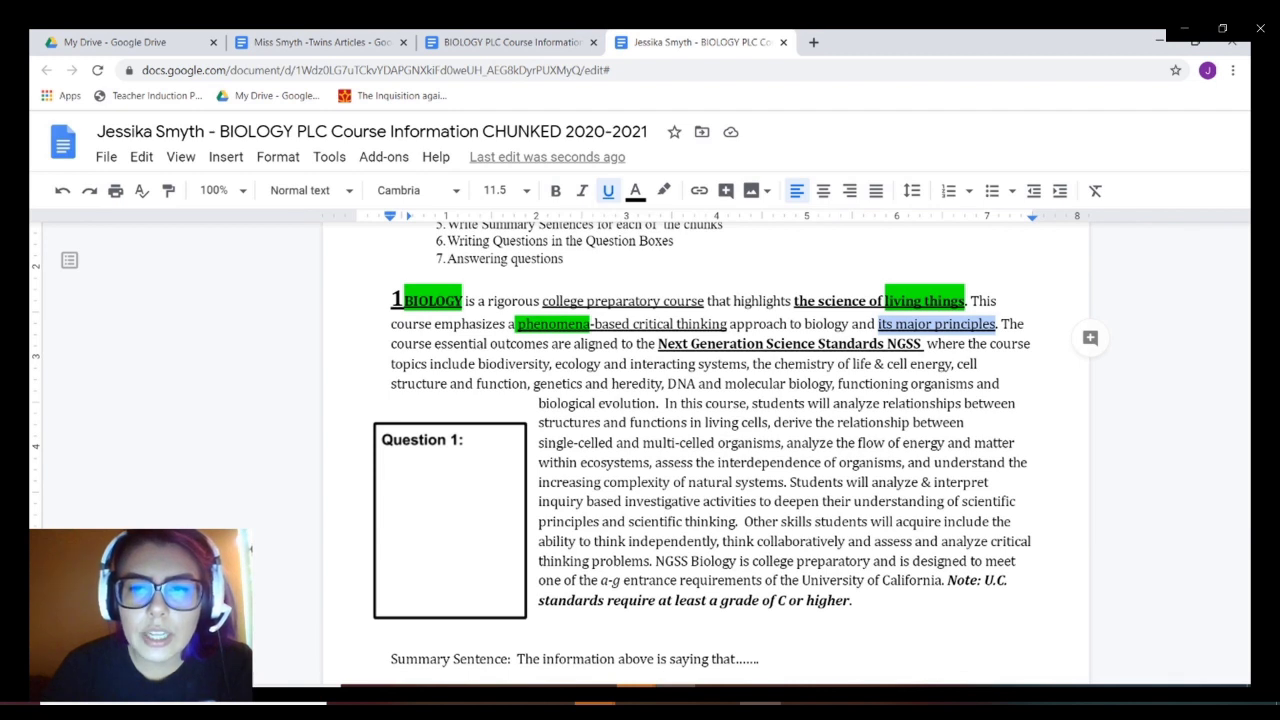
left_click_drag(922, 343, 887, 343)
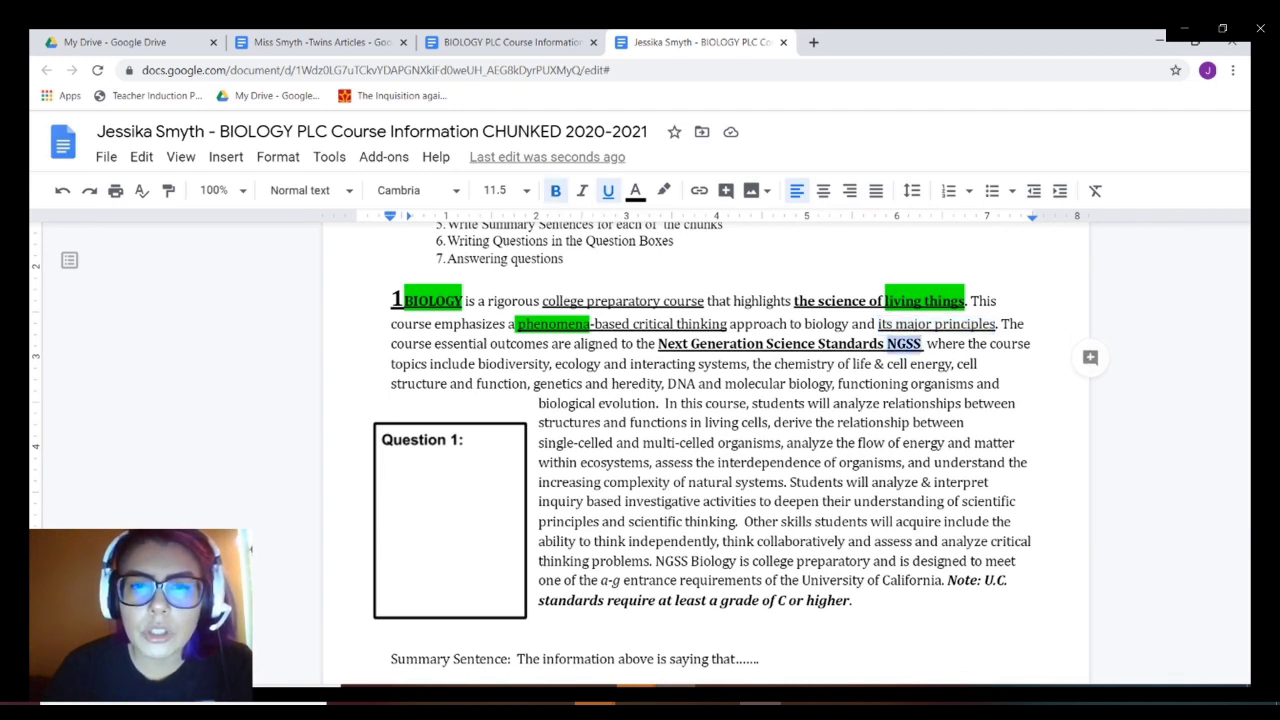
left_click(663, 190)
left_click(752, 276)
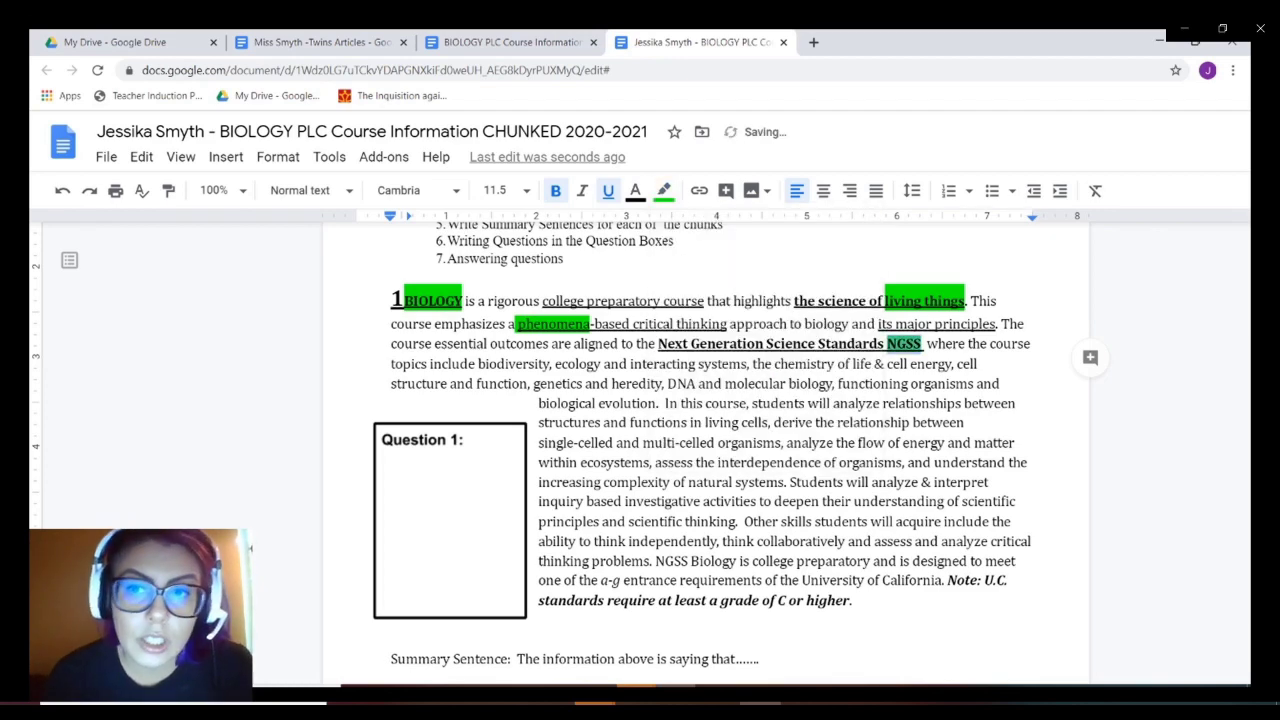
left_click(947, 343)
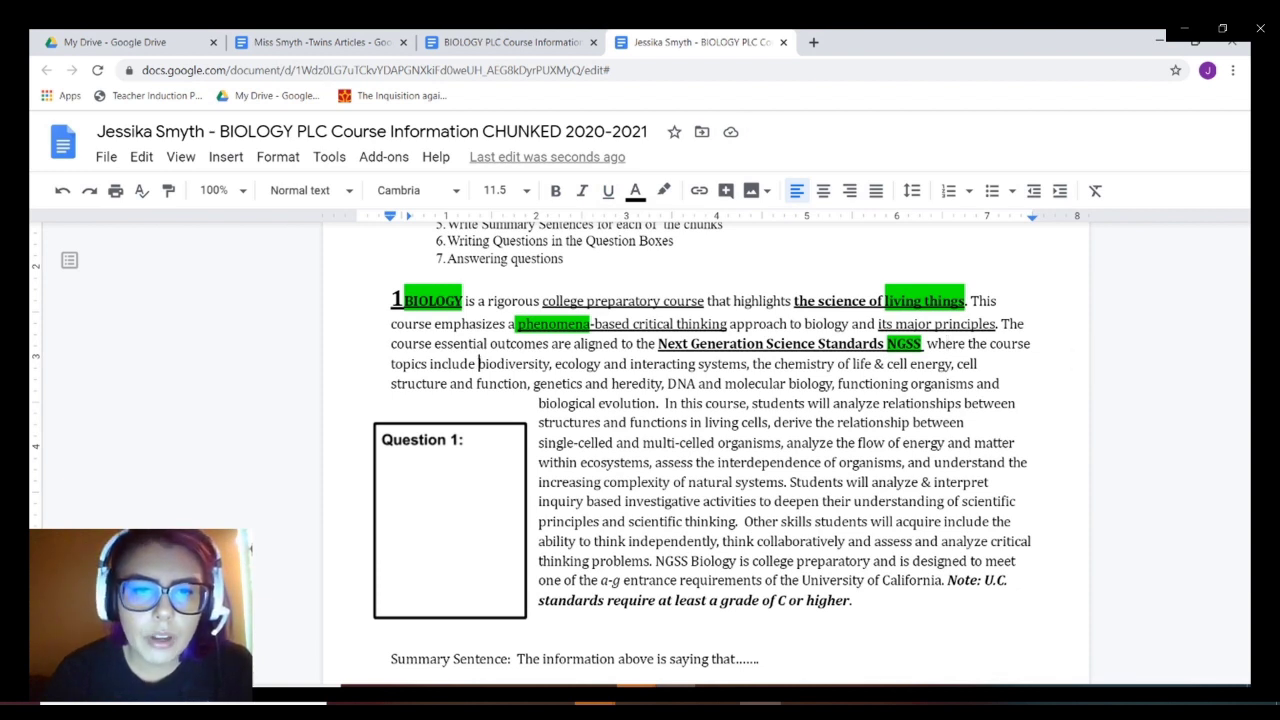
Underline "biodiversity", "ecology and interacting systems", "chemistry of life & cell energy" and "cell structure and function" in section 1's topic list.
left_click_drag(478, 364, 953, 364)
key("ctrl+u")
key("ctrl+u")
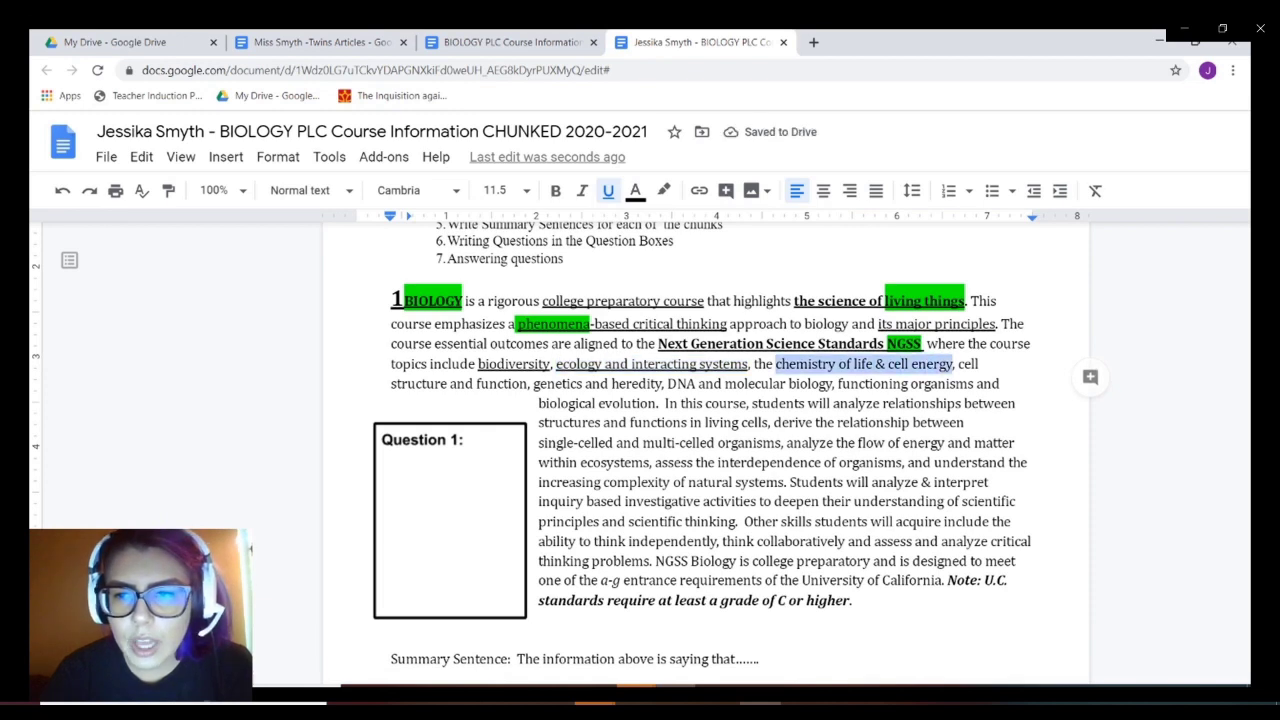
key("ctrl+u")
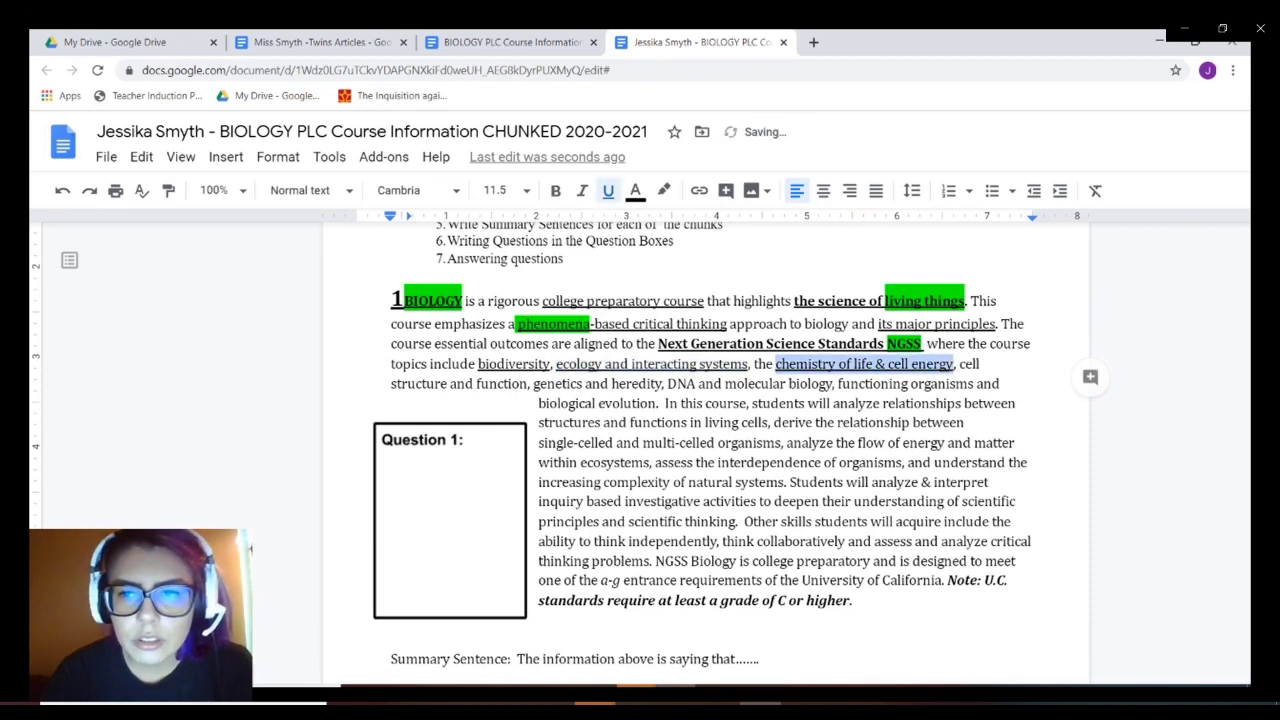
left_click_drag(958, 364, 527, 384)
key("ctrl+u")
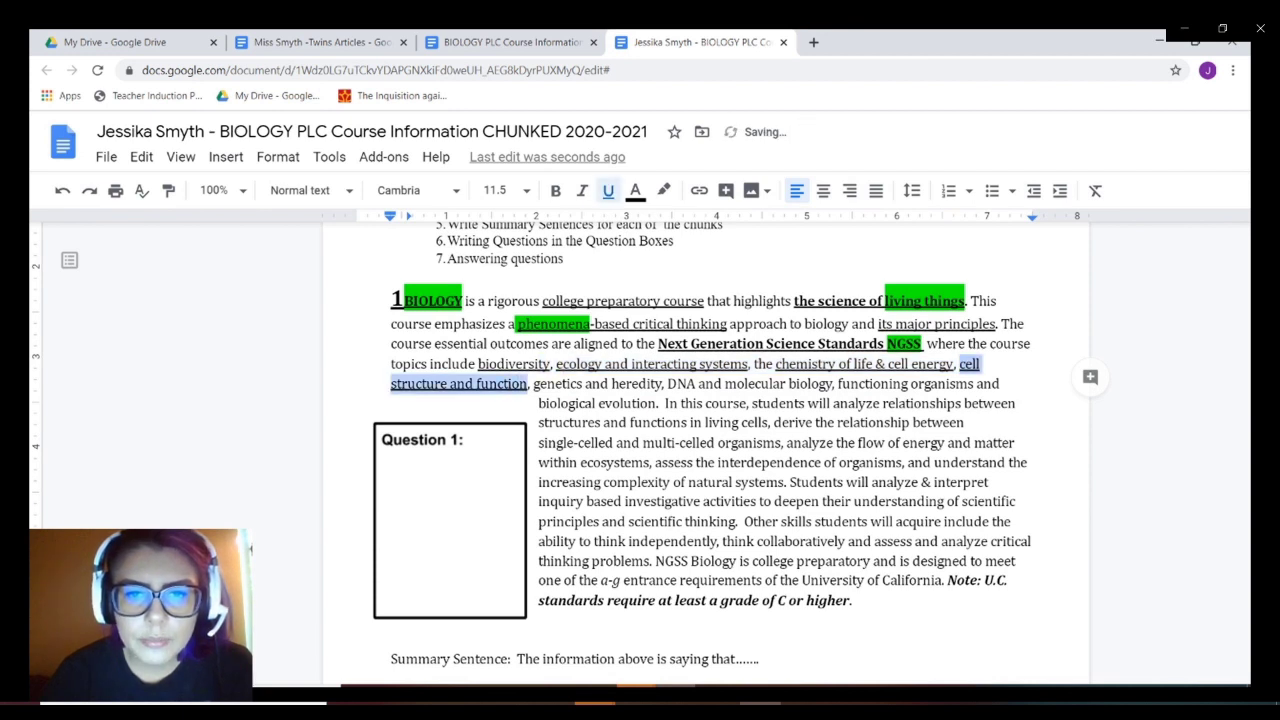
Underline "genetics and heredity", "DNA and molecular biology", "functioning organisms" and "biological evolution" in section 1's topic list.
left_click_drag(533, 384, 976, 384)
key("ctrl+u")
key("ctrl+u")
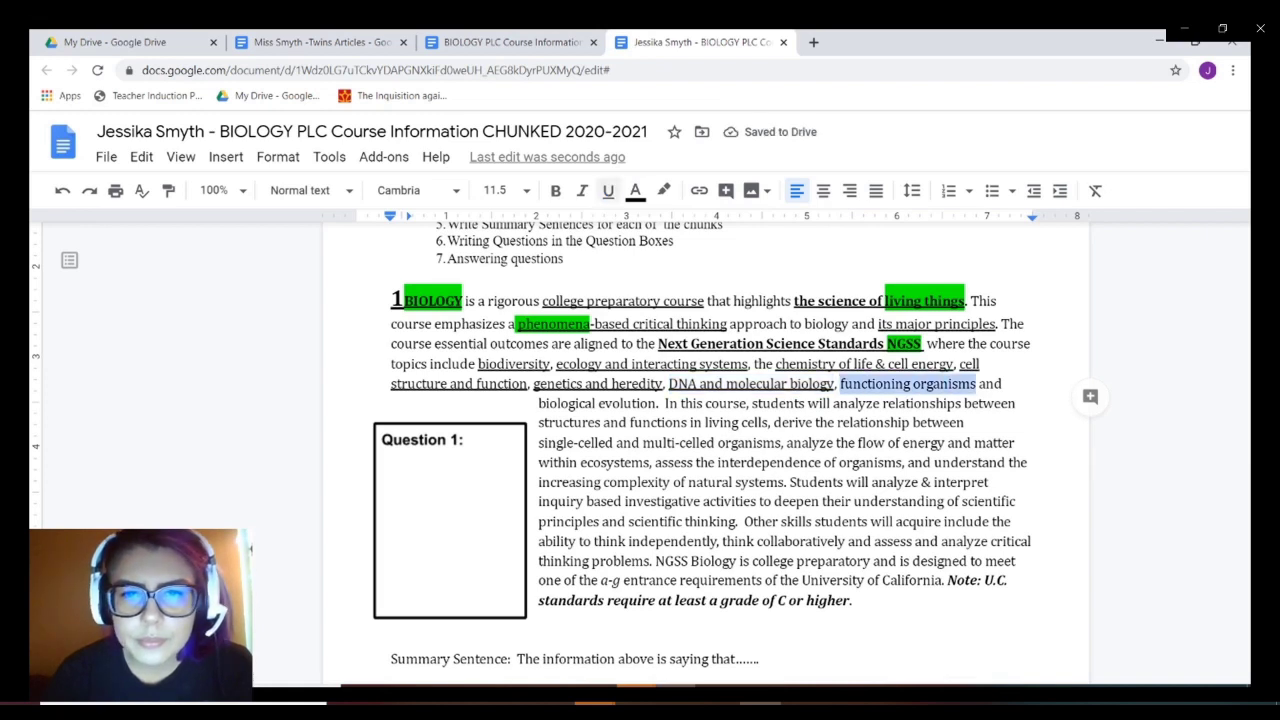
left_click(608, 190)
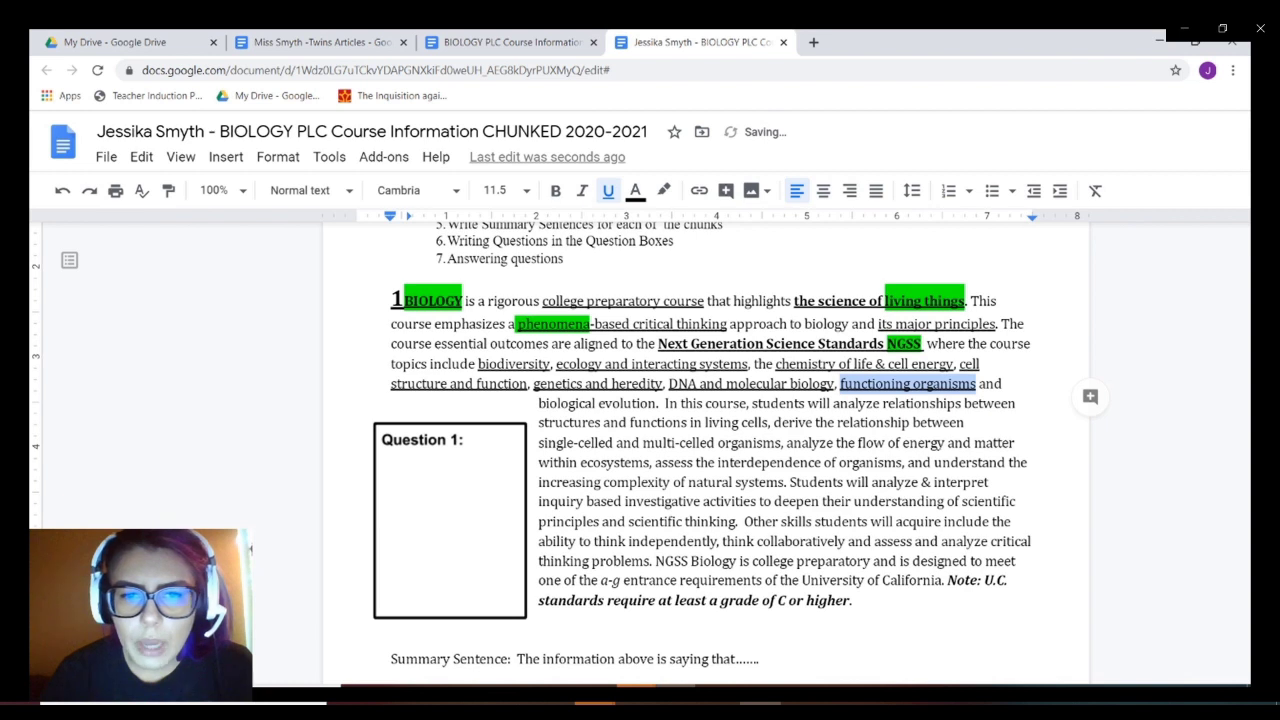
left_click_drag(538, 403, 656, 403)
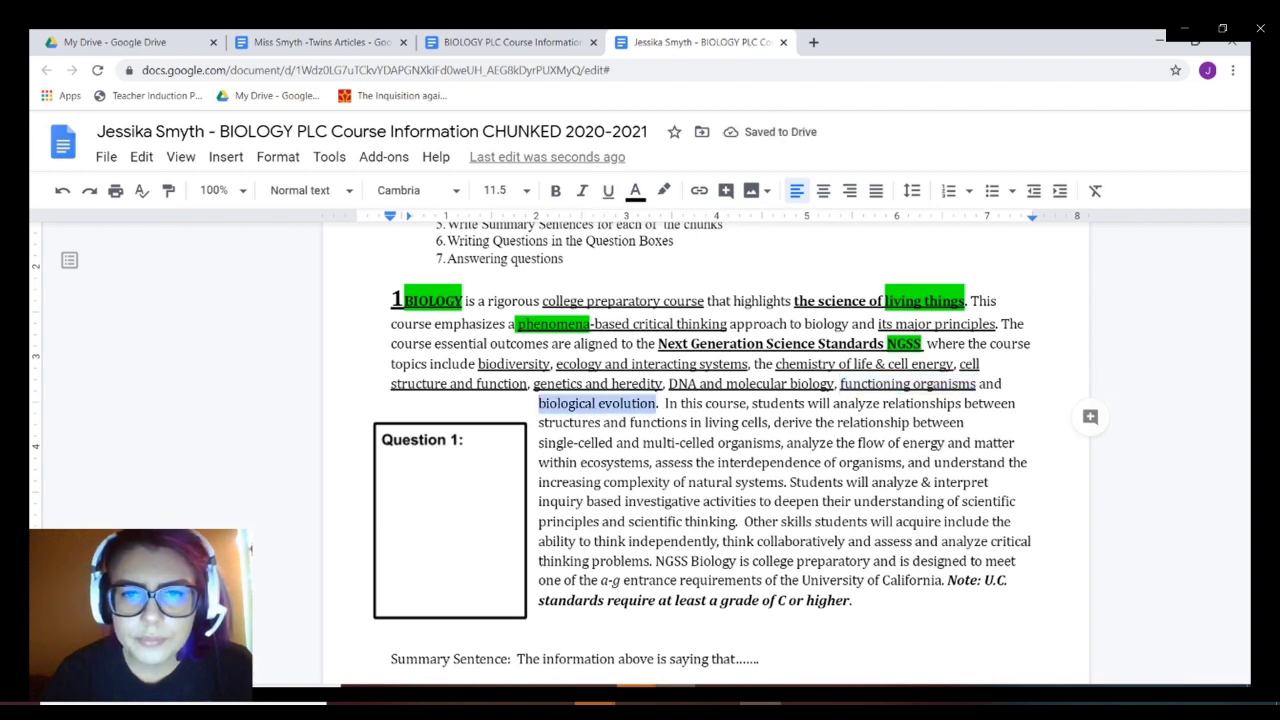
left_click(608, 190)
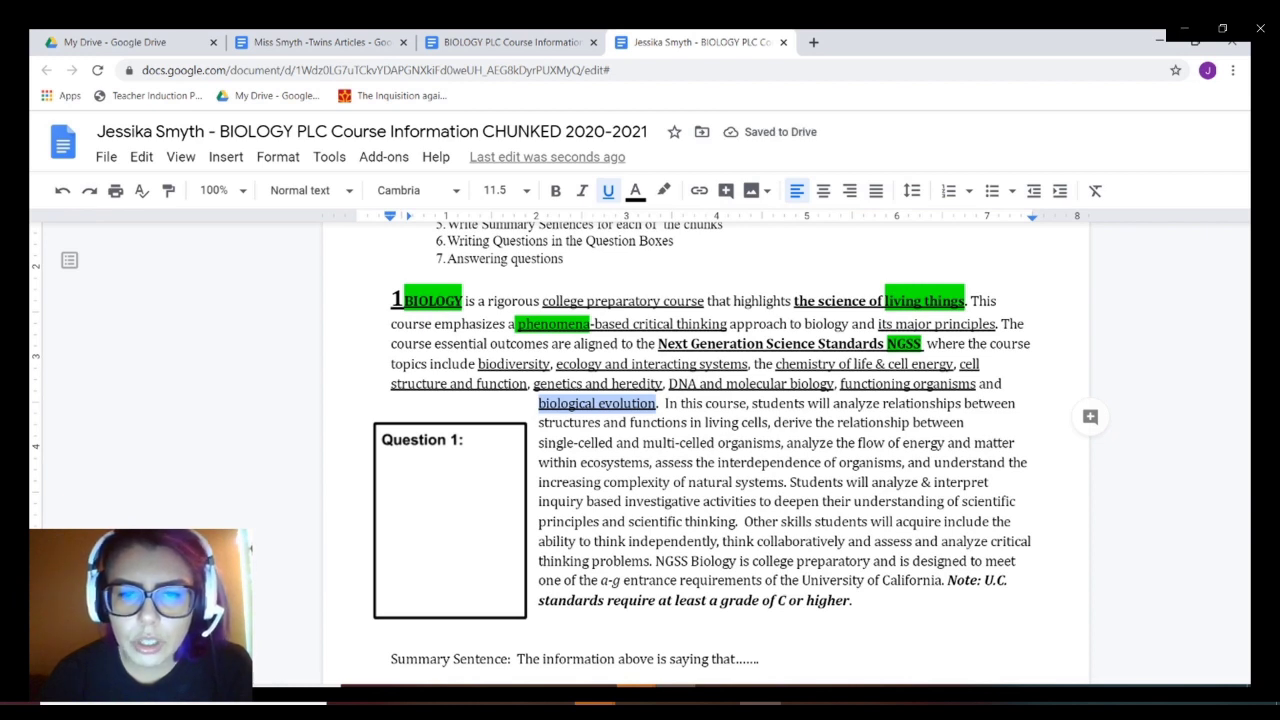
Underline "structures and functions in living cells" in section 1 and highlight its words "functions" and "structures" in bright green.
left_click_drag(540, 422, 769, 422)
key("ctrl+u")
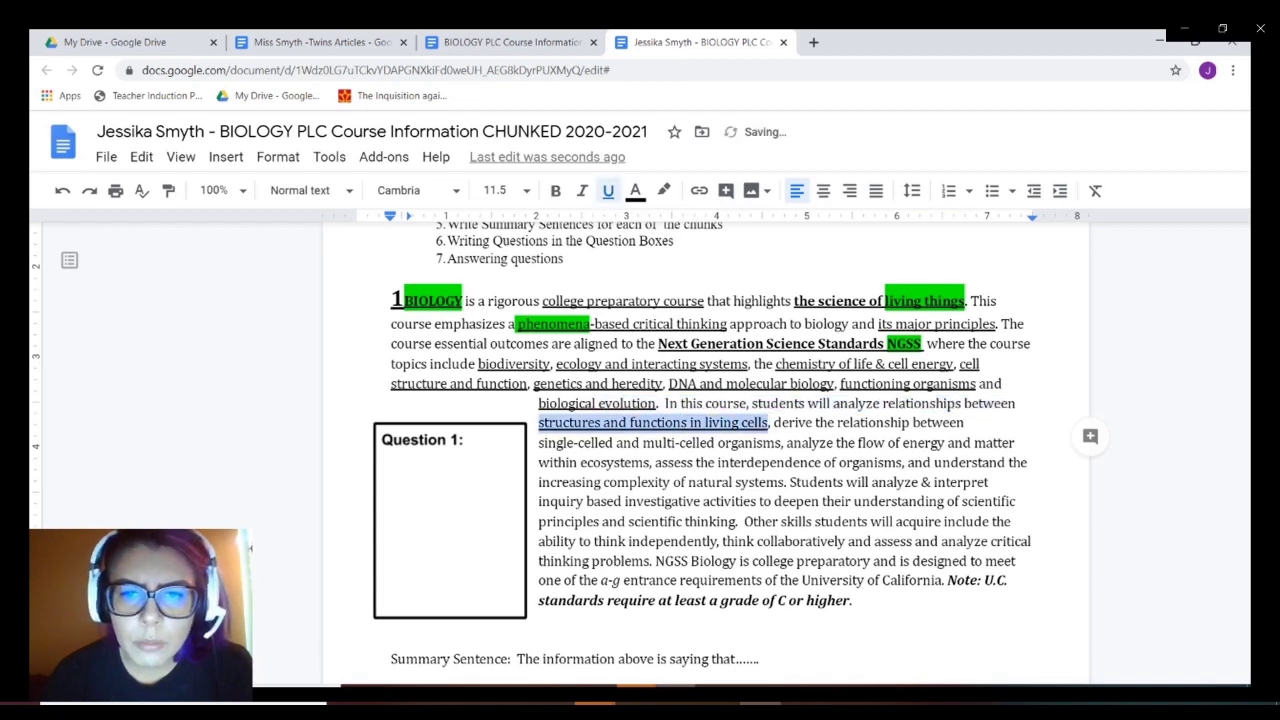
double_click(686, 422)
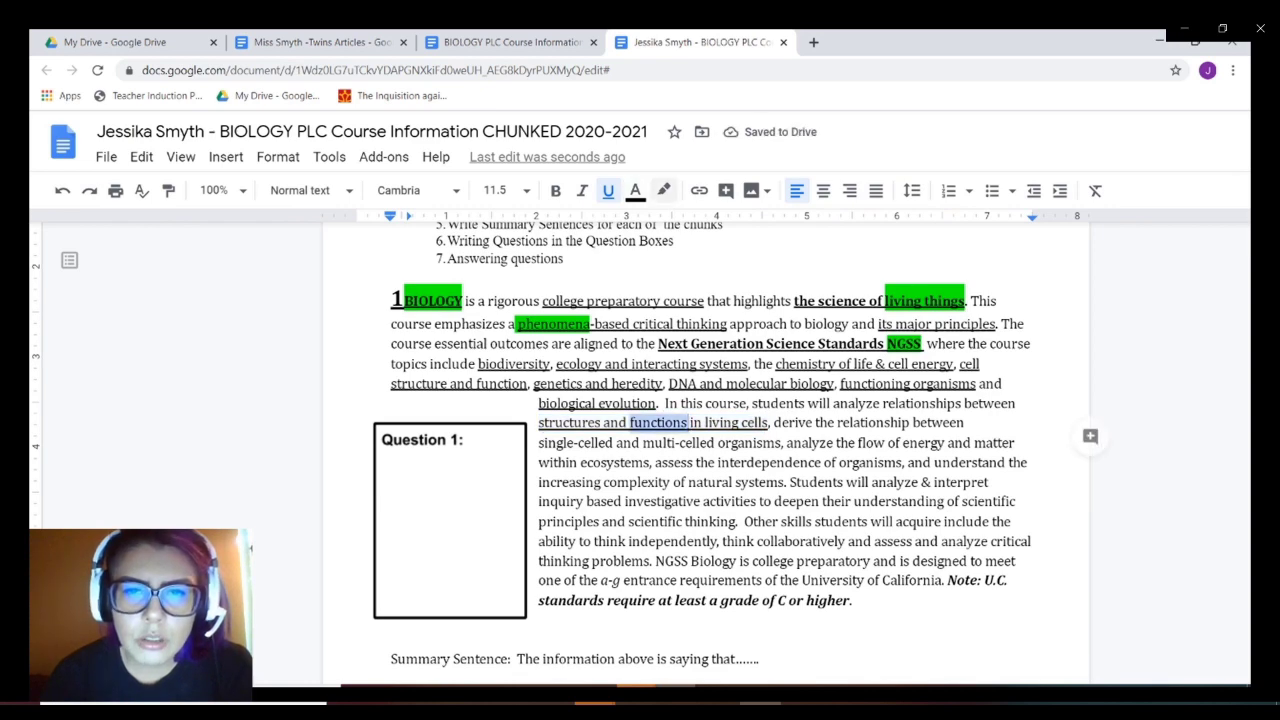
left_click(663, 190)
left_click(735, 270)
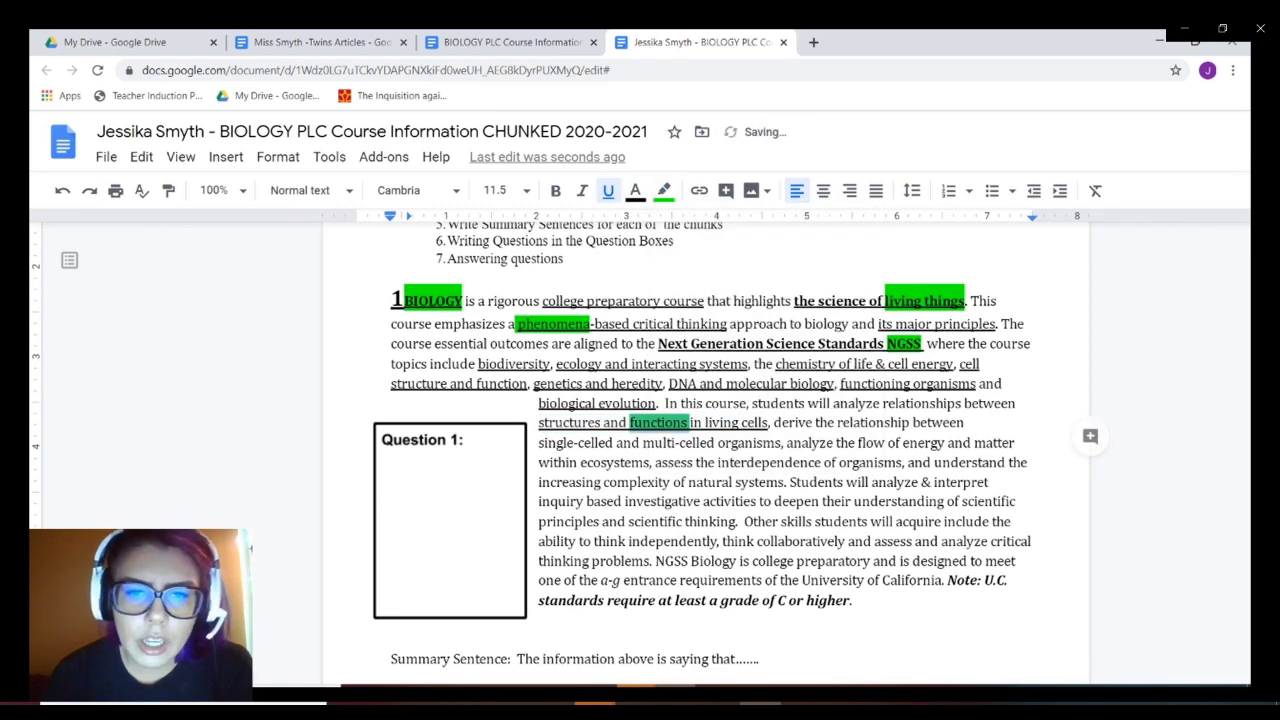
left_click_drag(628, 422, 538, 422)
left_click(663, 190)
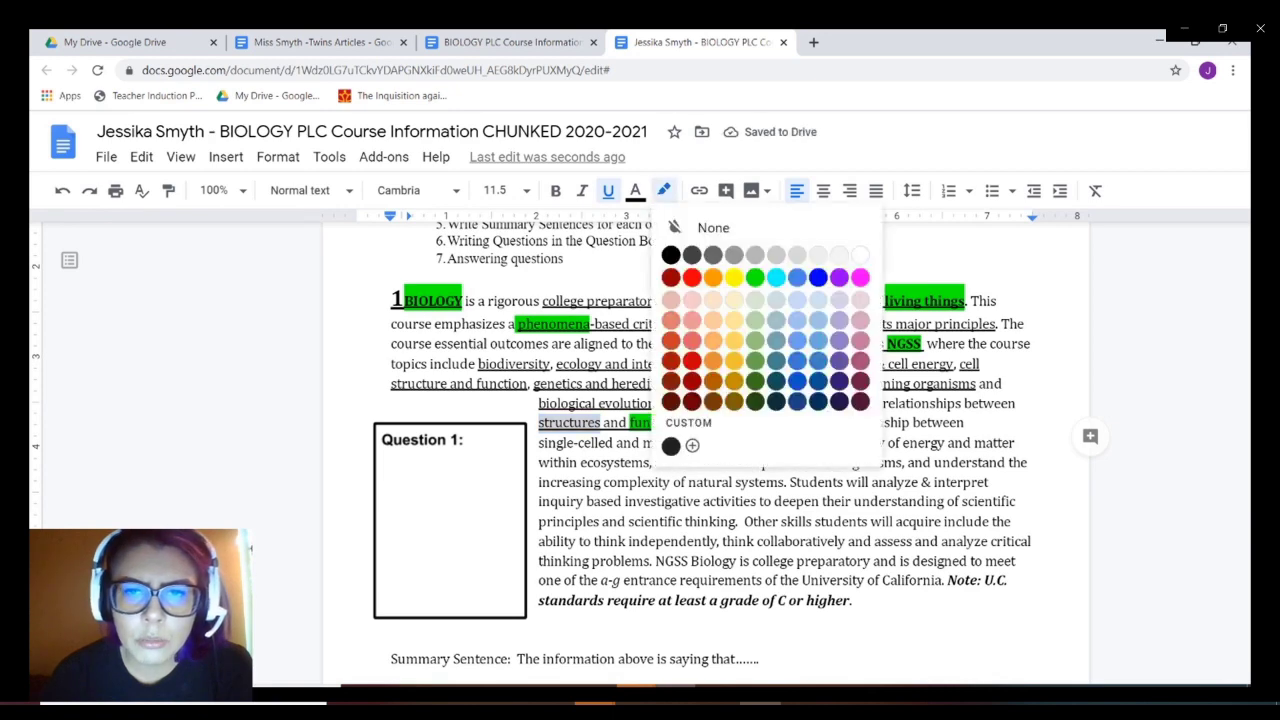
left_click(755, 277)
left_click(735, 403)
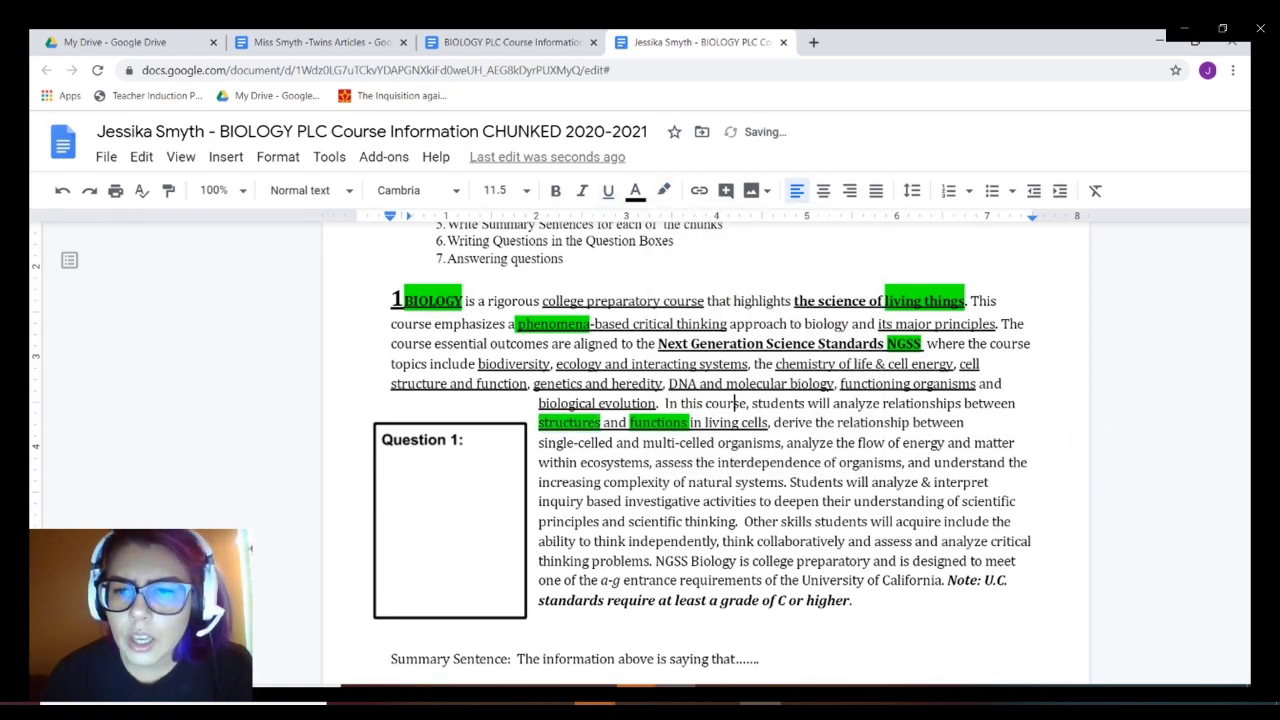
Underline "analyze relationships" and "single-celled and multi-celled organisms" in section 1.
left_click_drag(833, 403, 961, 403)
key("ctrl+u")
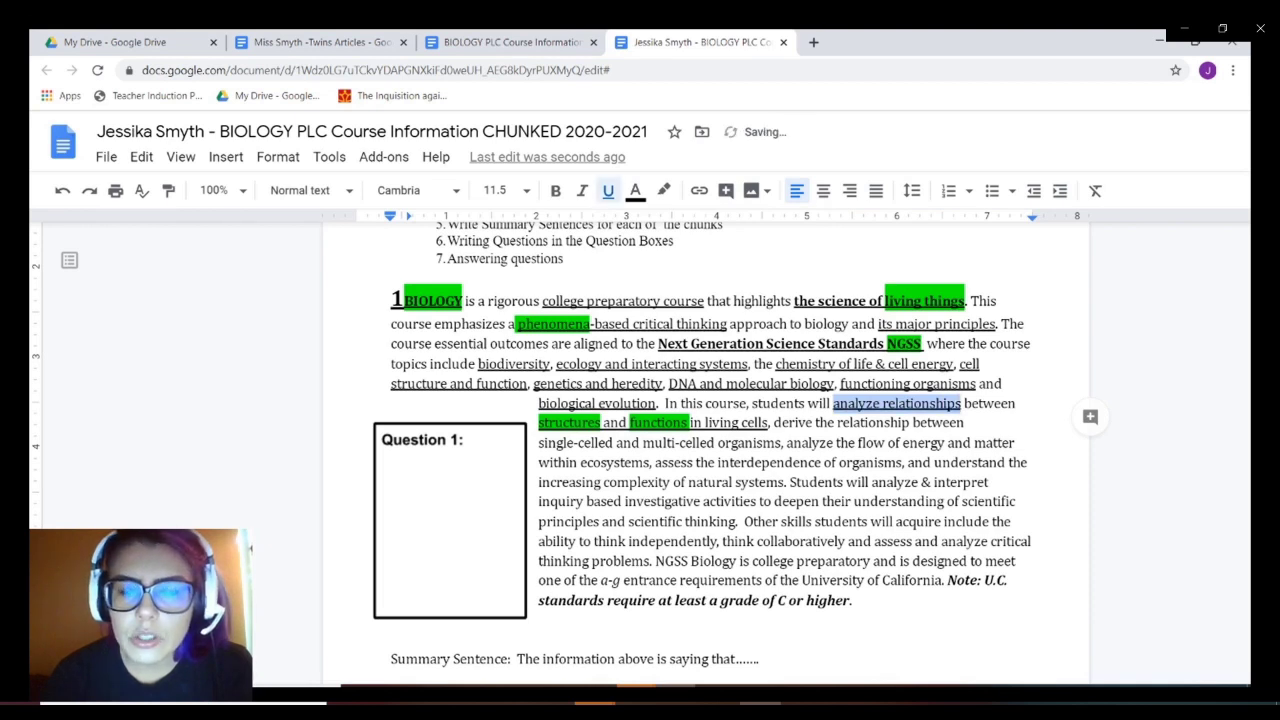
left_click_drag(791, 442, 800, 442)
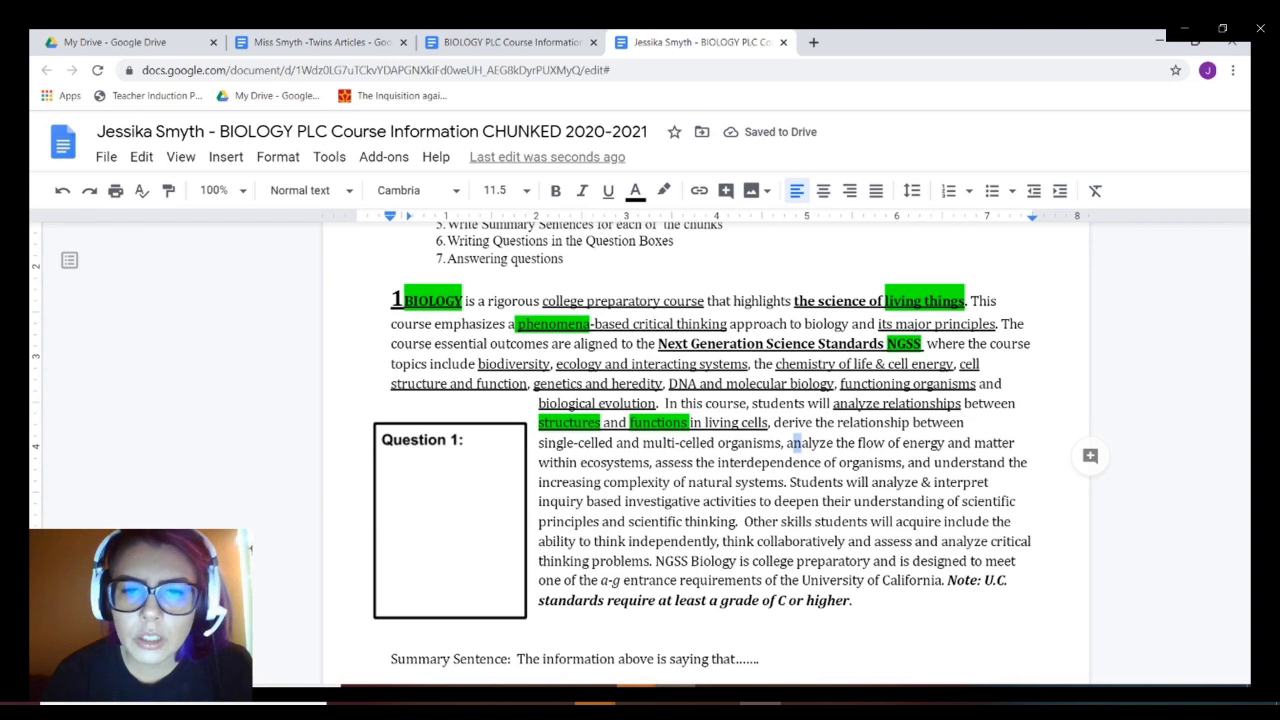
left_click_drag(538, 442, 780, 442)
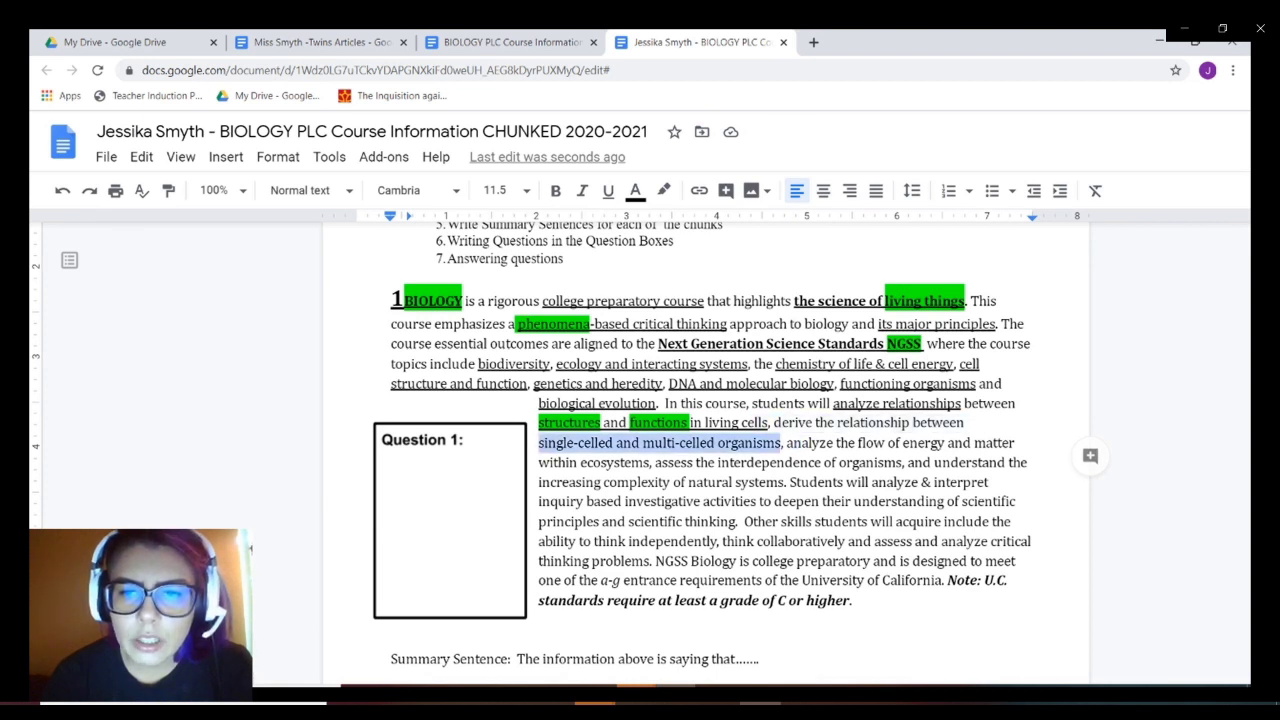
left_click(608, 190)
left_click(614, 442)
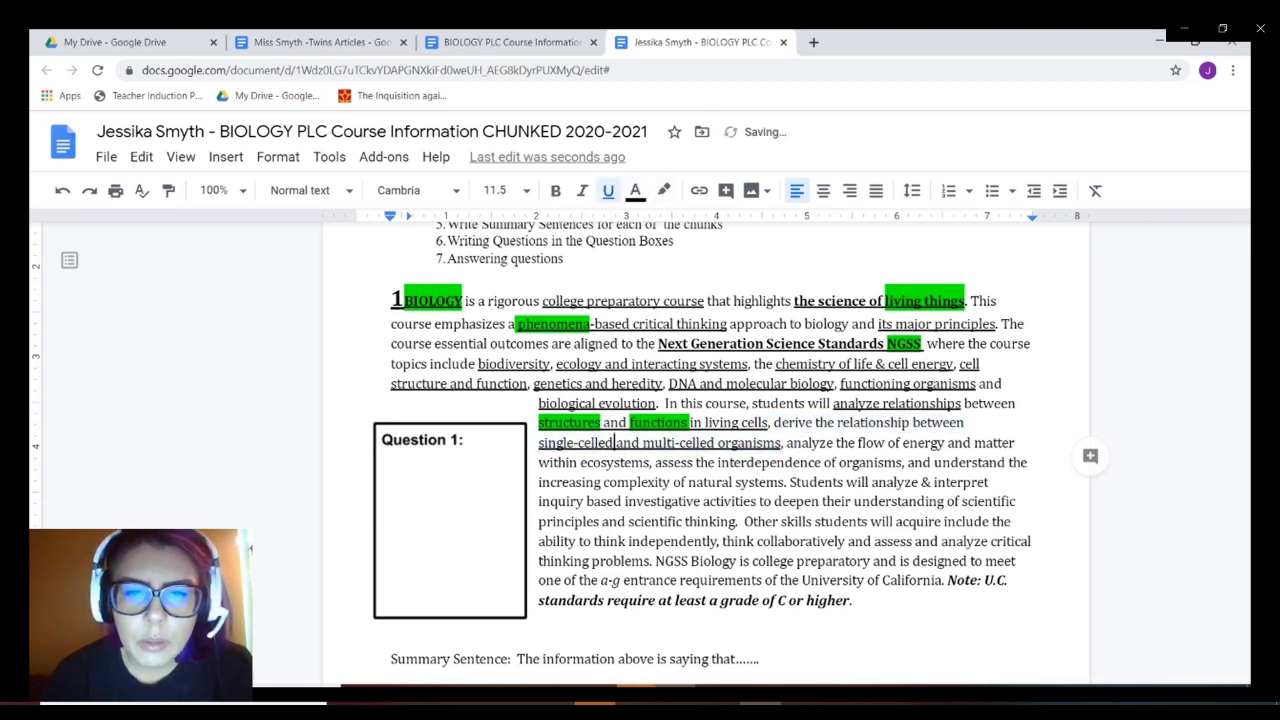
Highlight "celled" within "single-celled" in section 1 in bright green.
left_click_drag(614, 442, 578, 442)
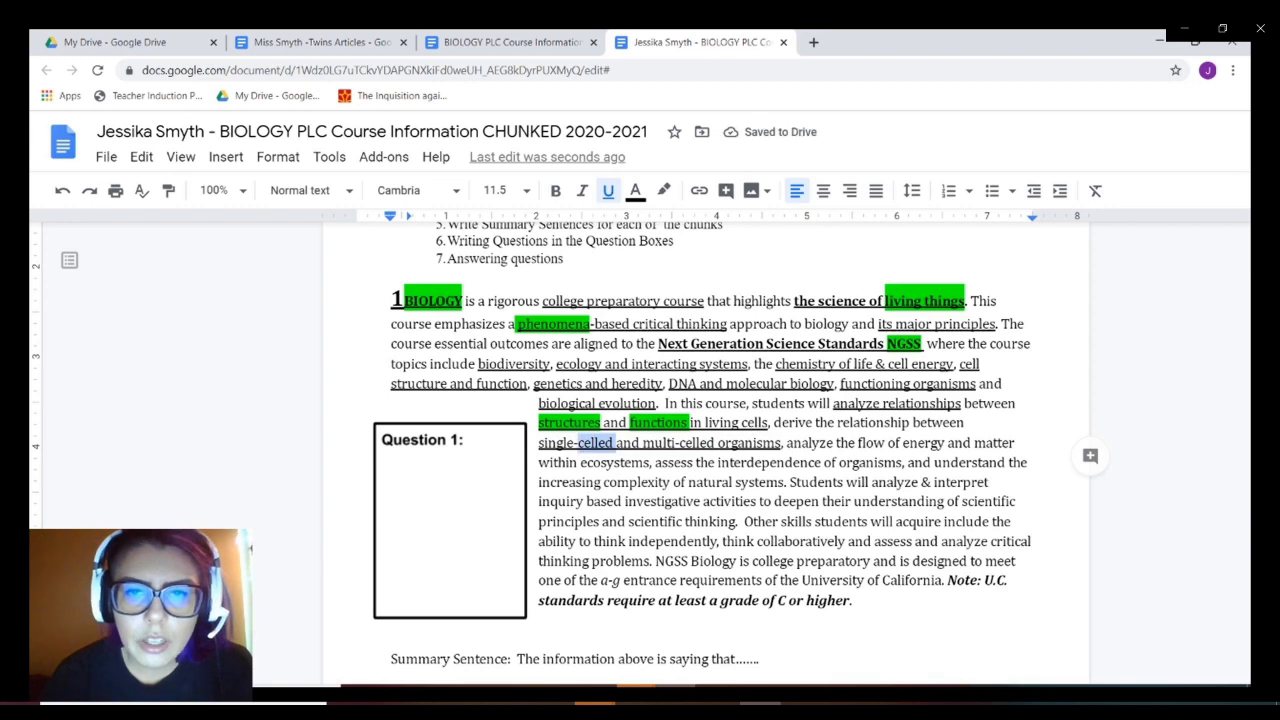
left_click(663, 190)
left_click(740, 277)
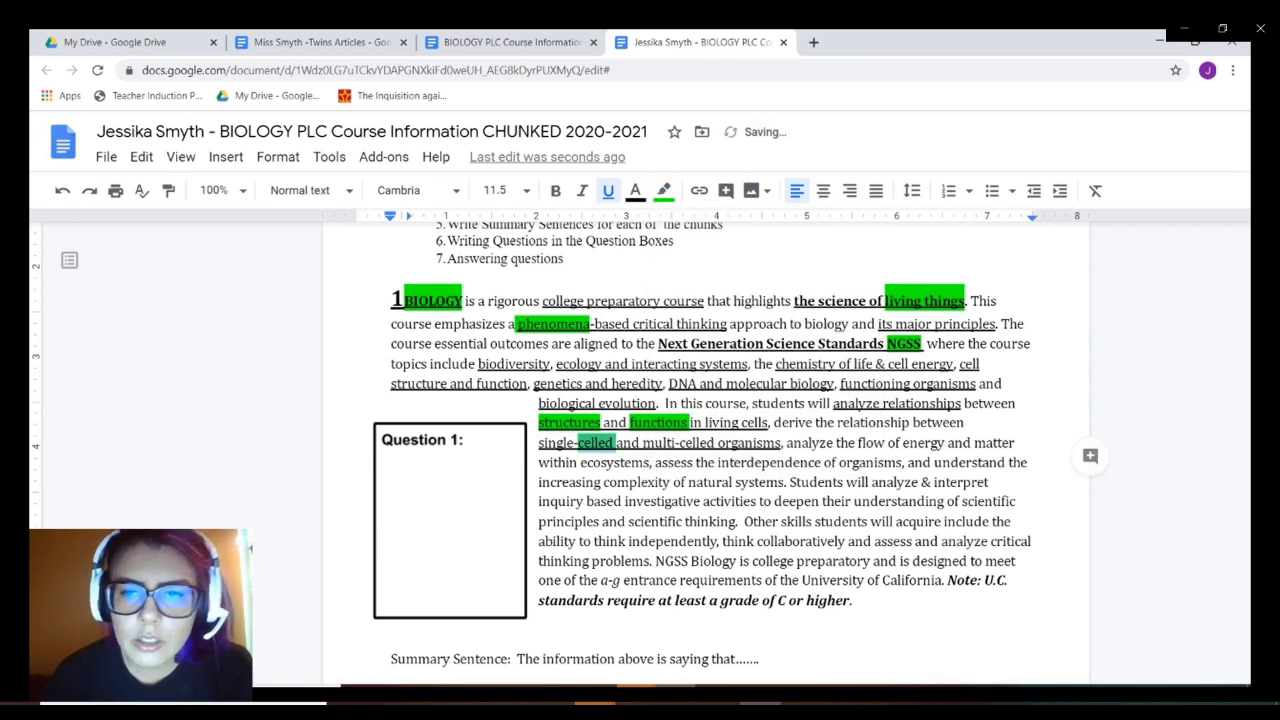
left_click(812, 442)
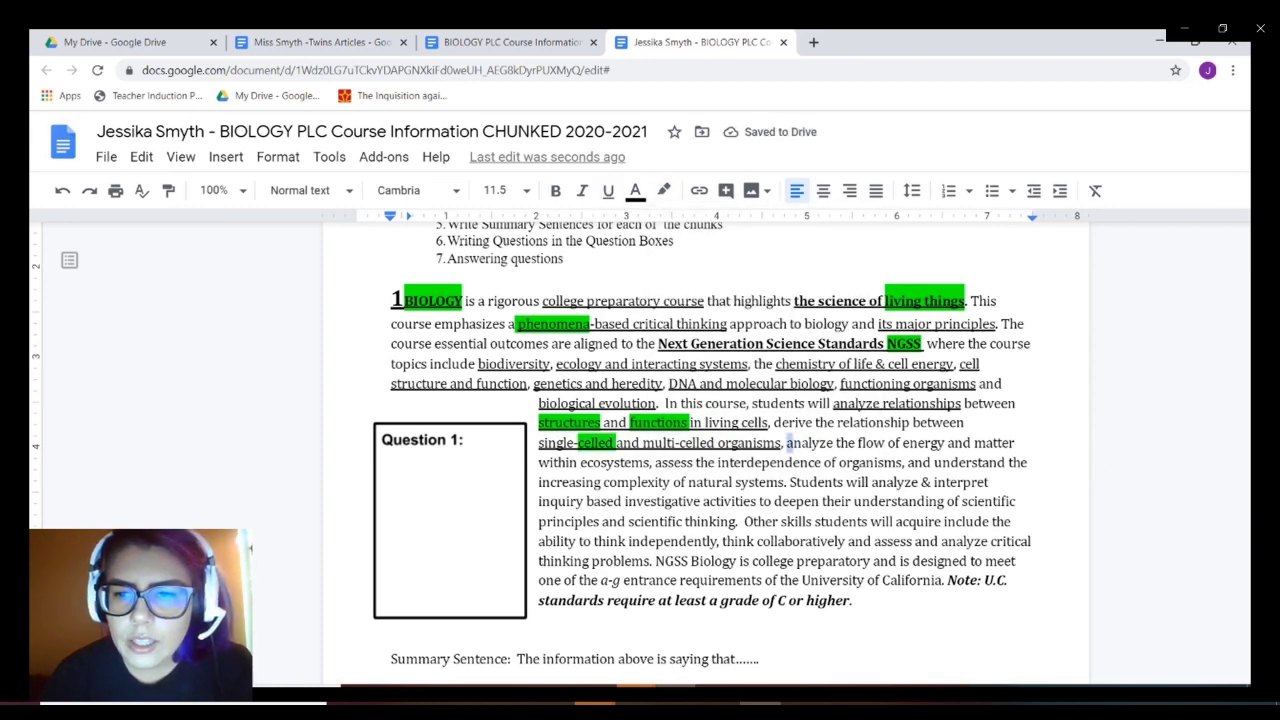
Underline "analyze the flow of energy and matter within ecosystems" in section 1 and highlight its word "analyze" in bright green.
left_click_drag(787, 442, 650, 462)
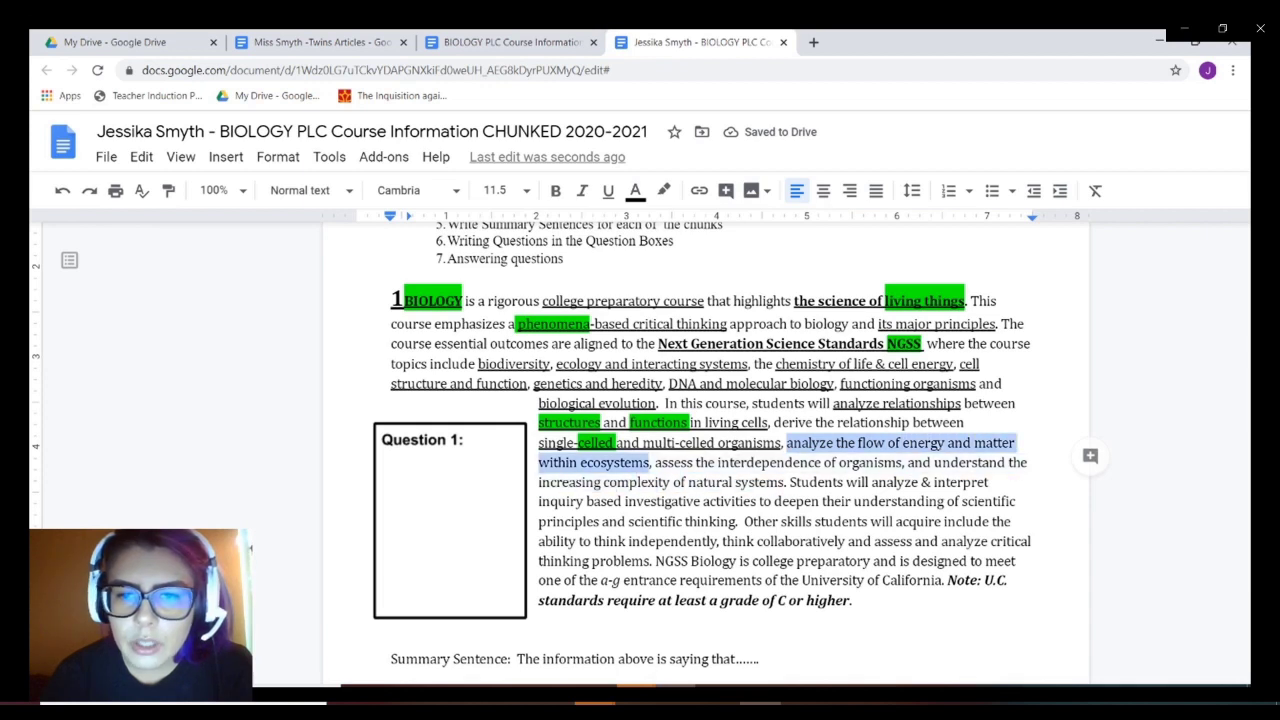
left_click(608, 190)
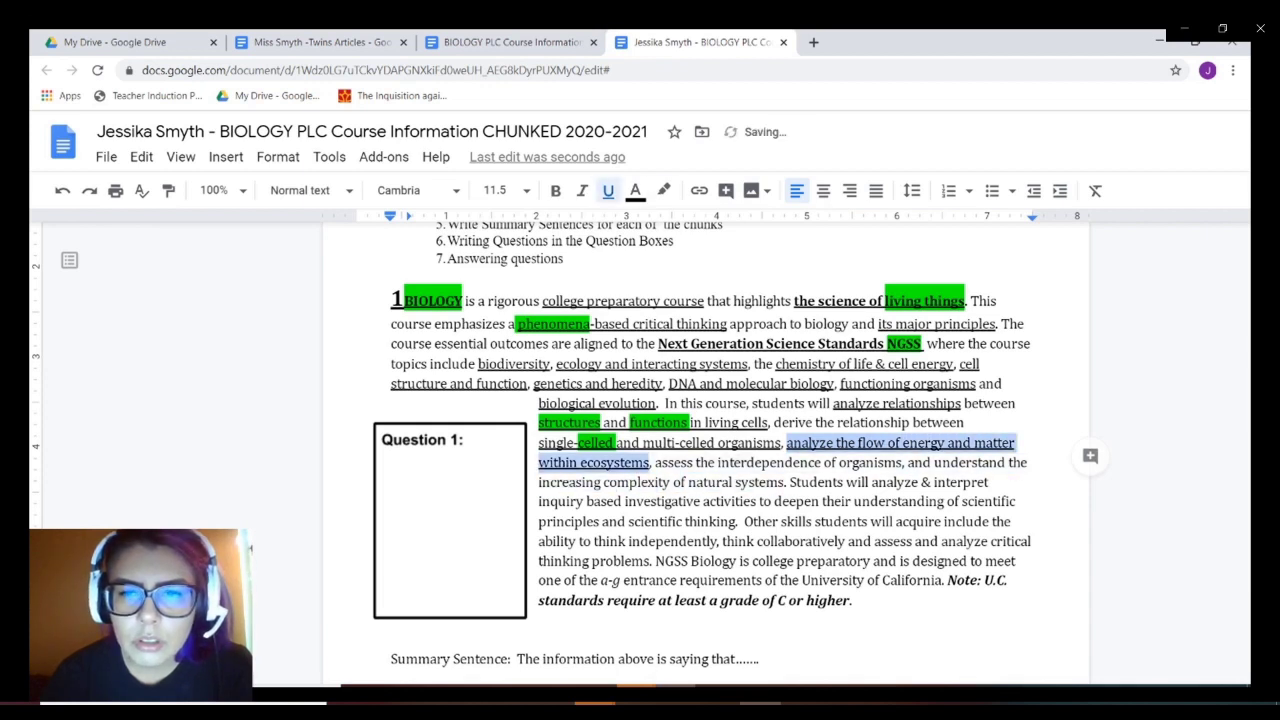
left_click(834, 443)
left_click_drag(834, 443, 786, 443)
left_click(663, 190)
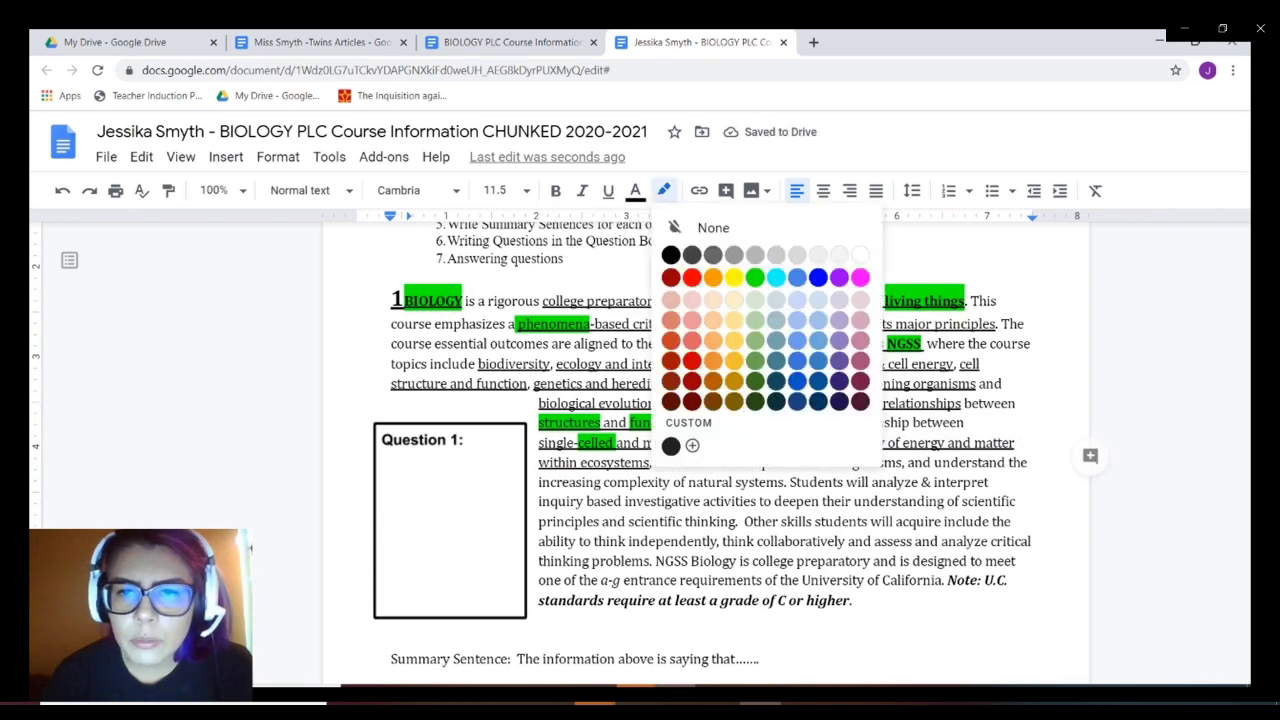
left_click(754, 276)
left_click(861, 462)
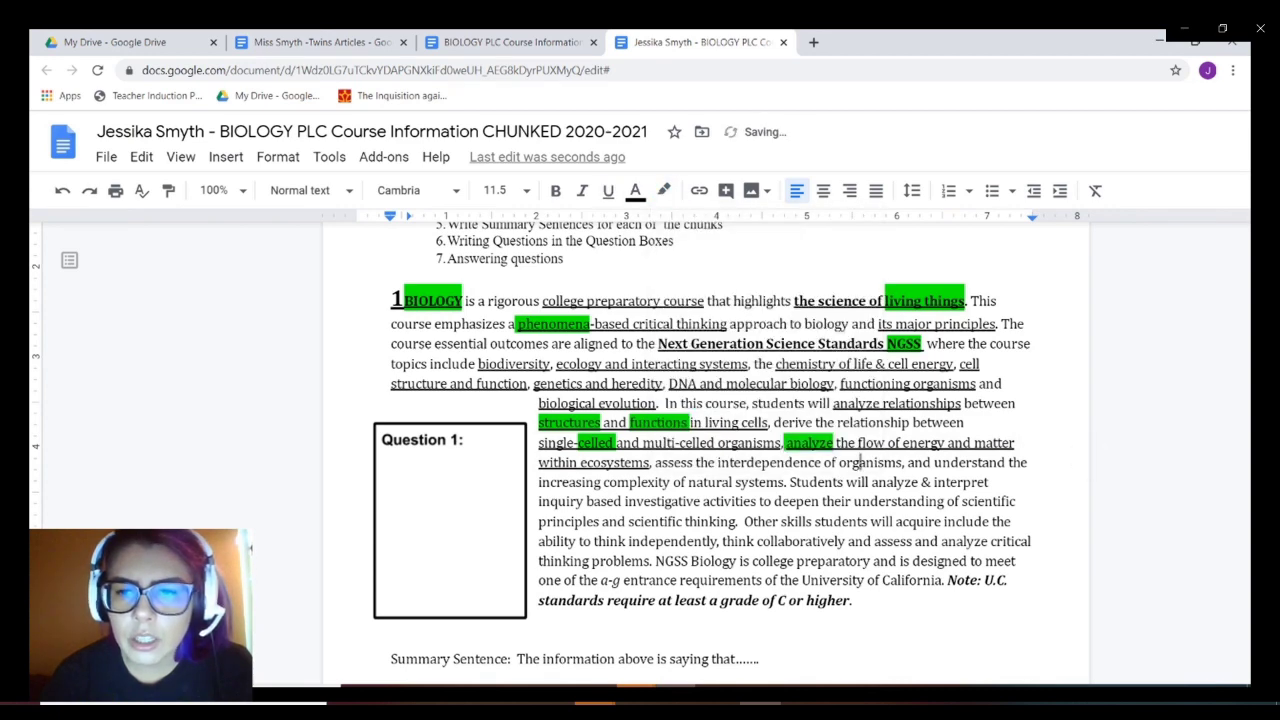
Underline "assess the interdependence of organisms" in section 1 and highlight its word "organisms" in bright green.
left_click_drag(655, 462, 903, 462)
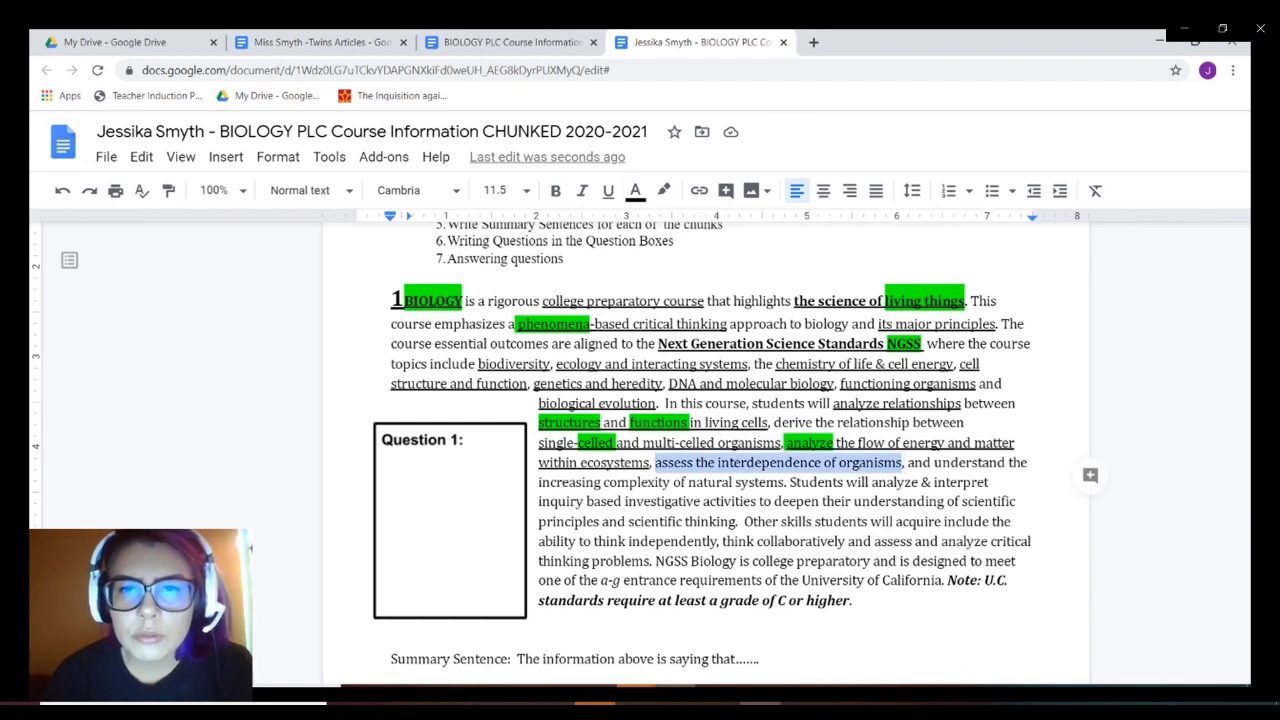
key("ctrl+u")
left_click(868, 462)
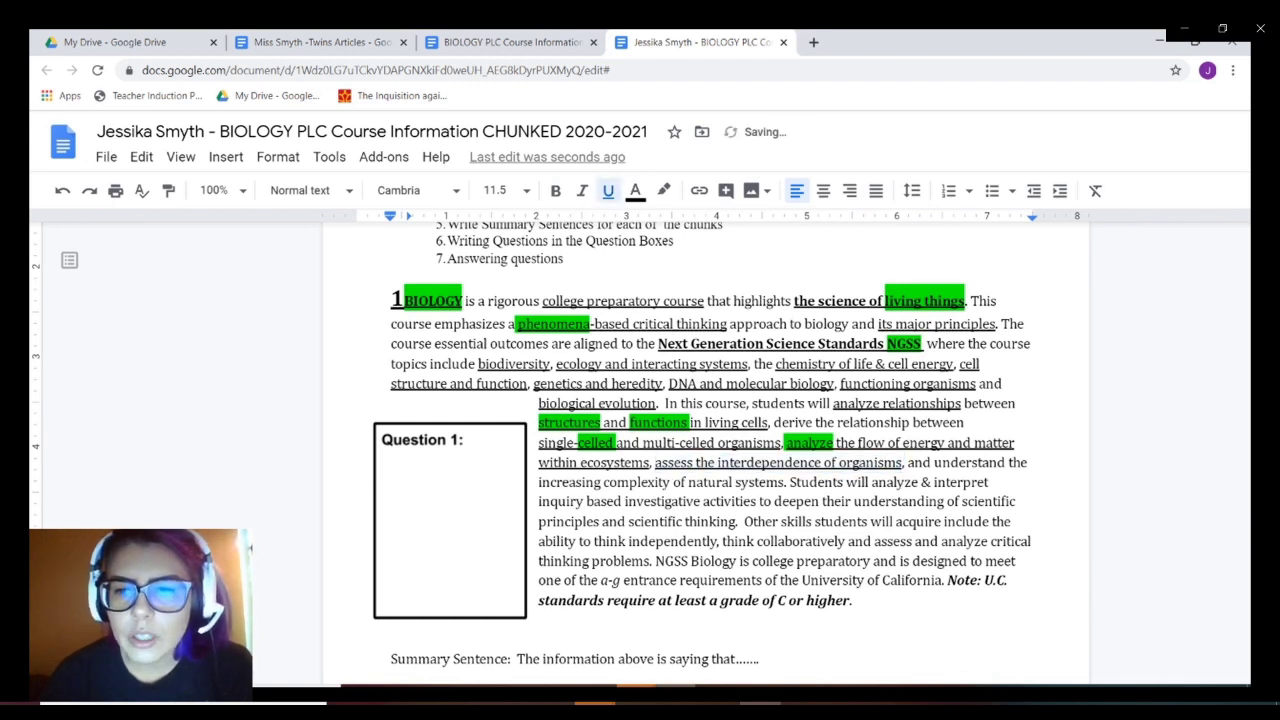
left_click_drag(902, 462, 838, 462)
left_click(663, 190)
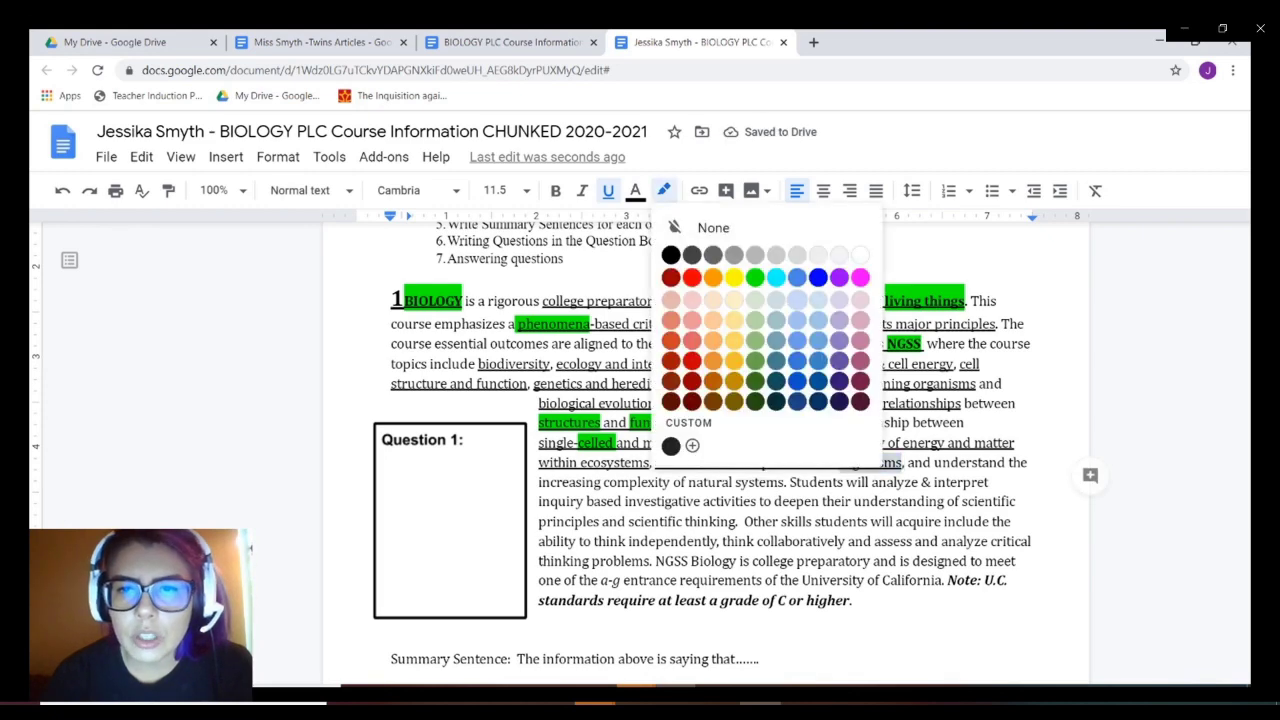
left_click(755, 277)
left_click(933, 462)
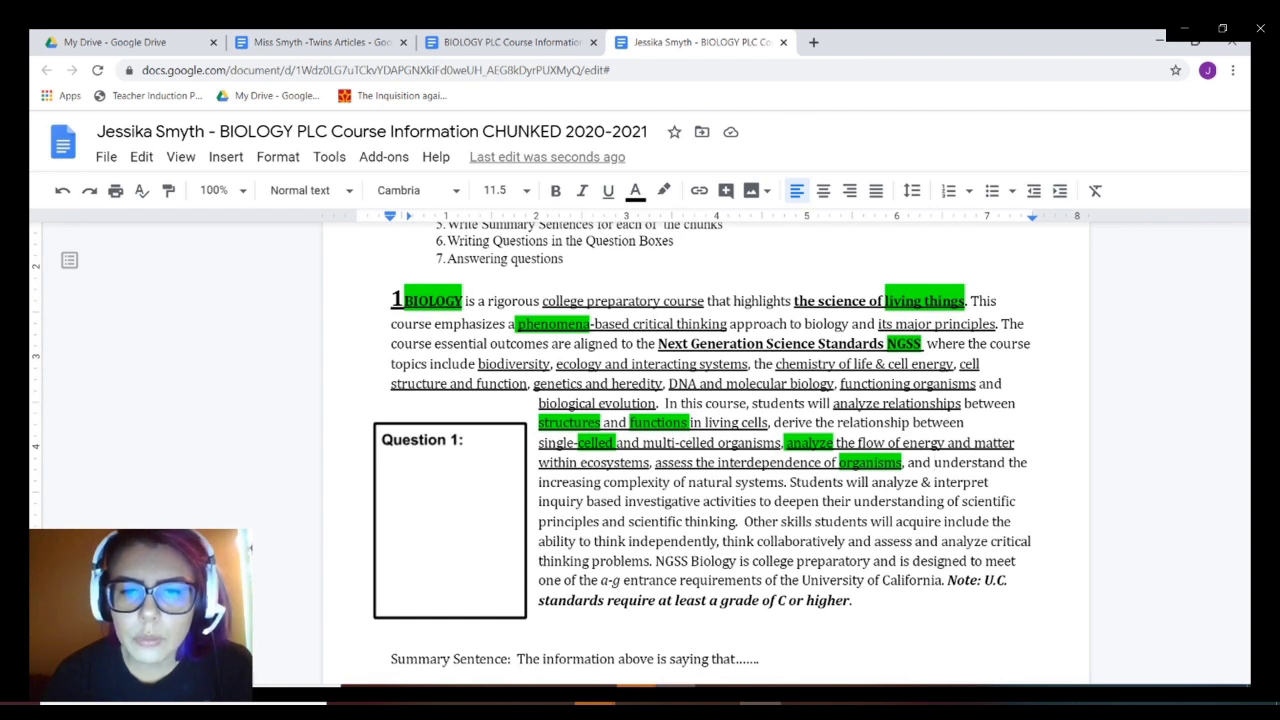
Underline "complexity of natural systems", "analyze & interpret inquiry based investigative activities" and "scientific principles and scientific thinking" in section 1.
left_click_drag(603, 482, 785, 482)
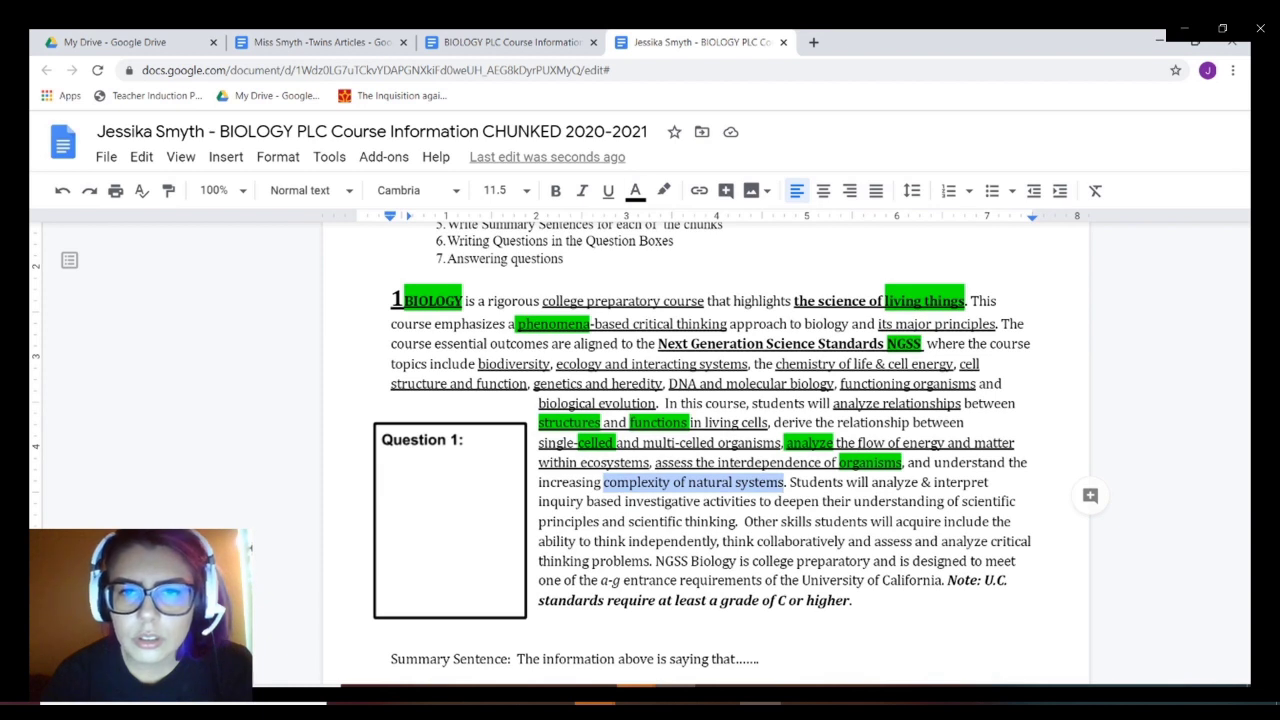
left_click(608, 190)
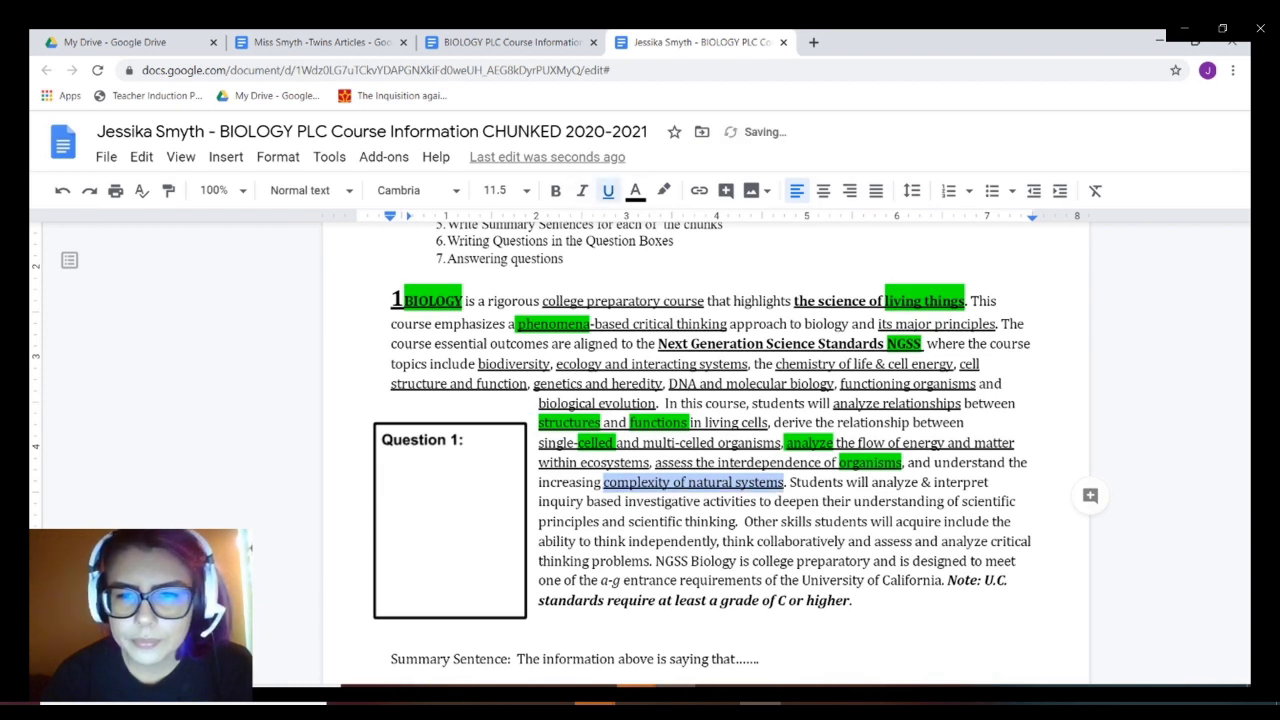
left_click(854, 502)
left_click(872, 482)
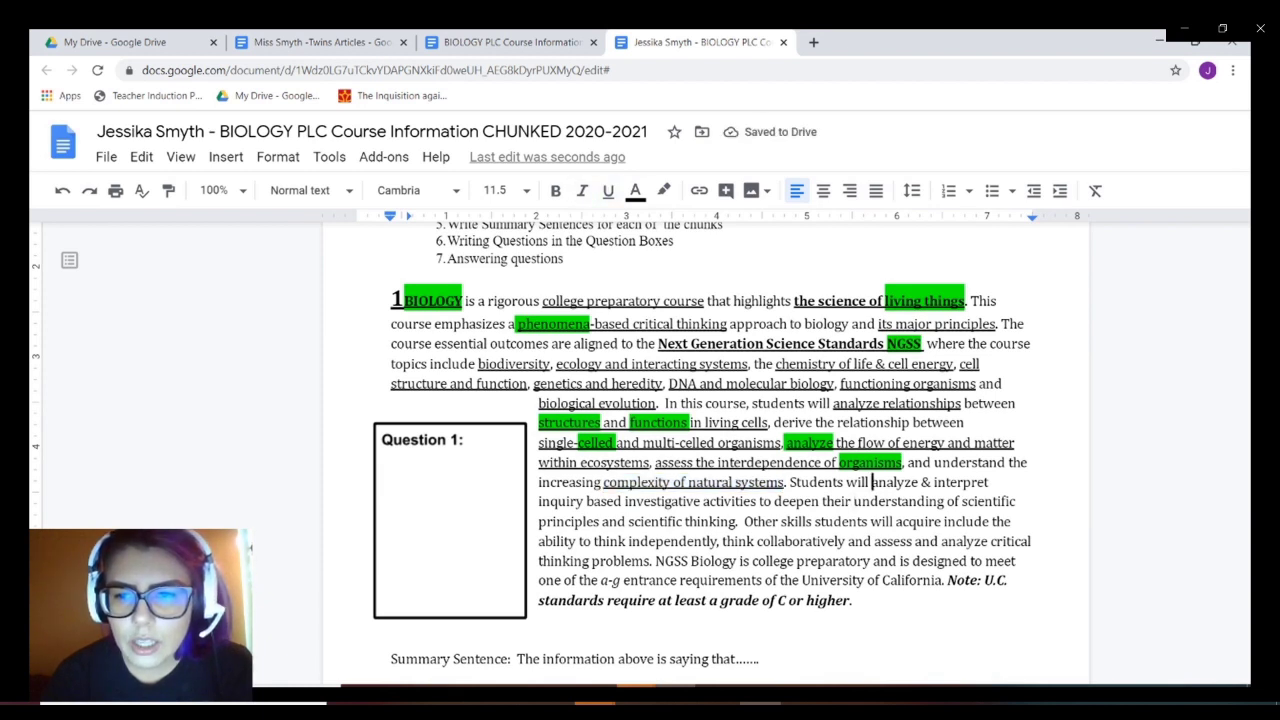
left_click_drag(872, 482, 756, 502)
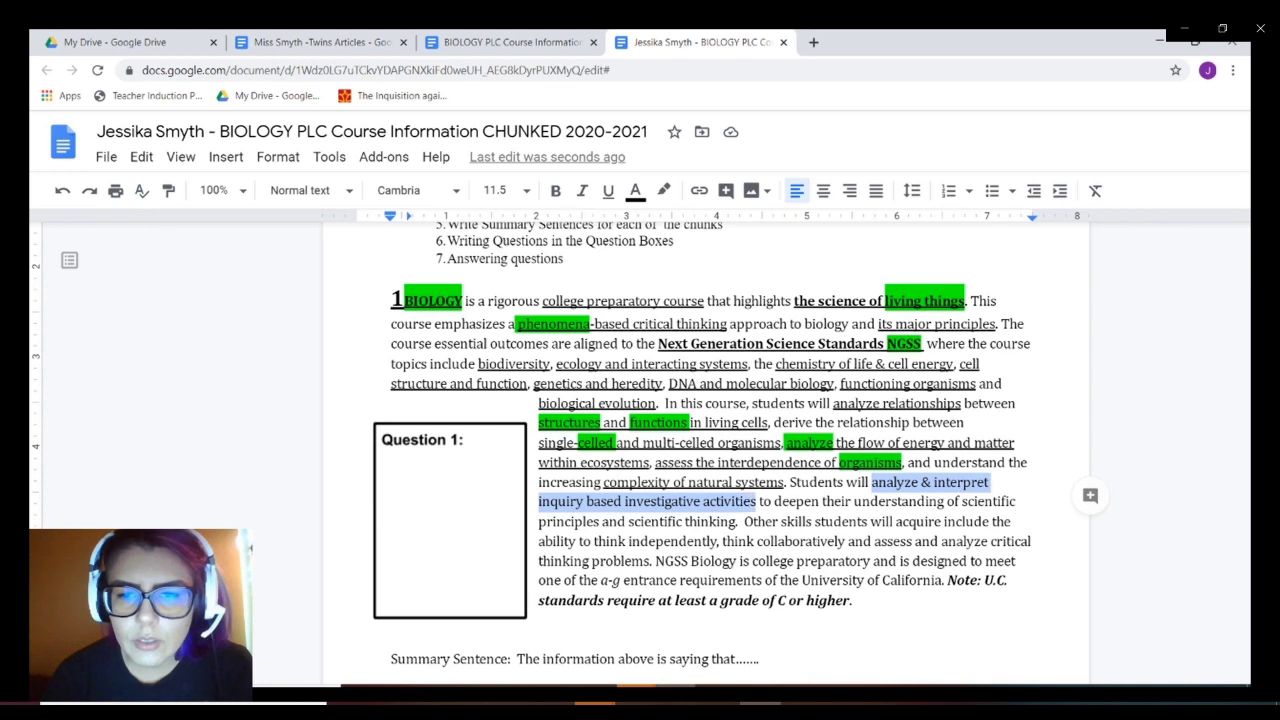
key("ctrl+u")
left_click(886, 521)
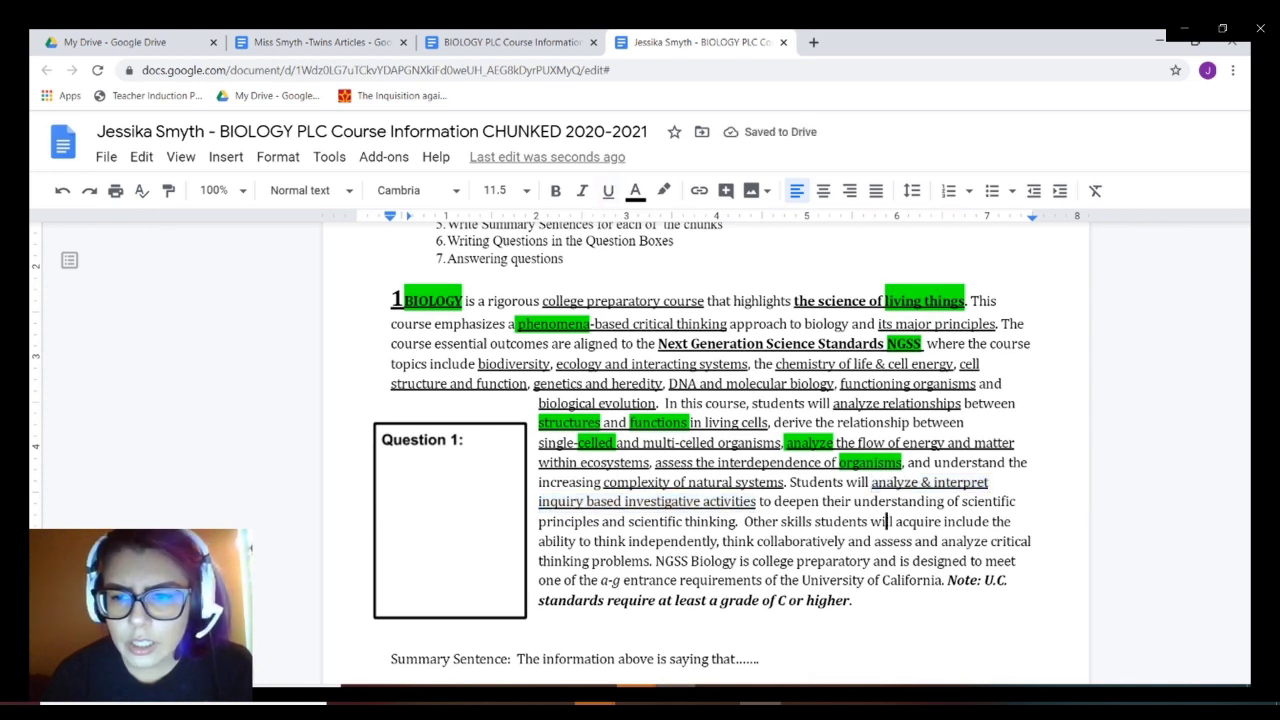
left_click_drag(962, 501, 738, 521)
key("ctrl+u")
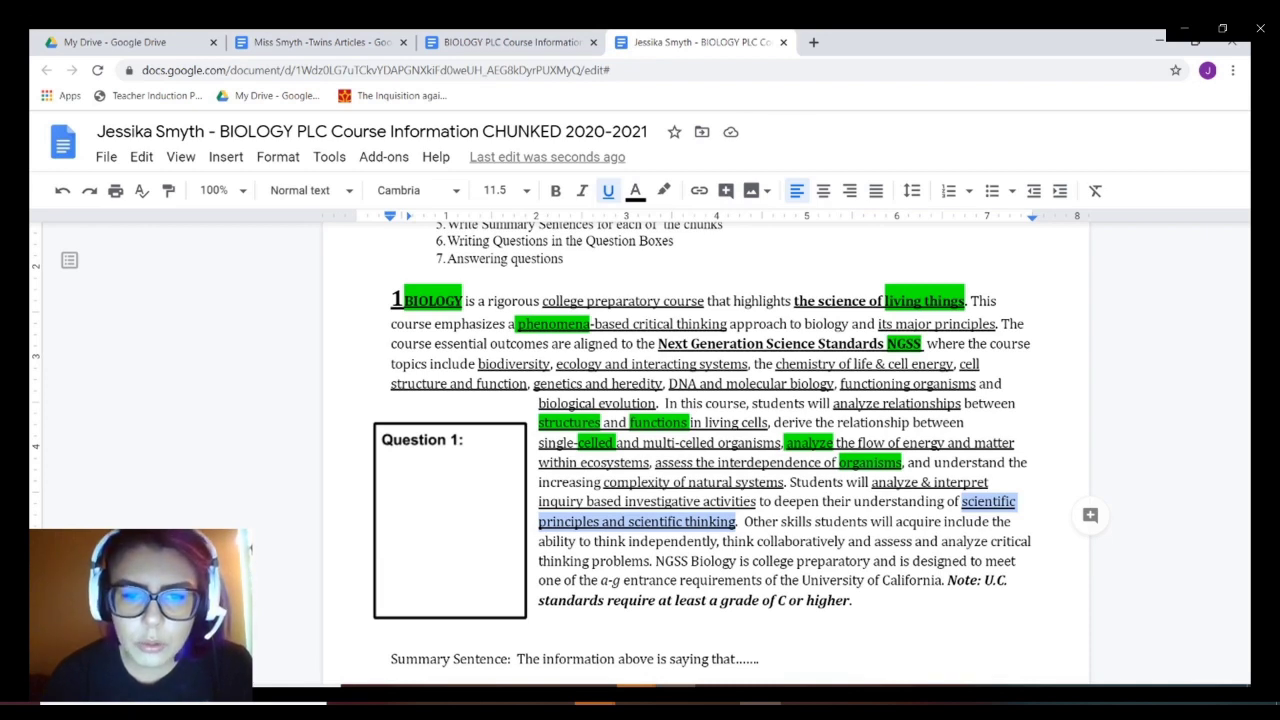
Underline "think independently", "think collaboratively" and "assess and analyze critical thinking problems" in section 1's sentence about other skills.
left_click_drag(594, 541, 717, 541)
key("ctrl+u")
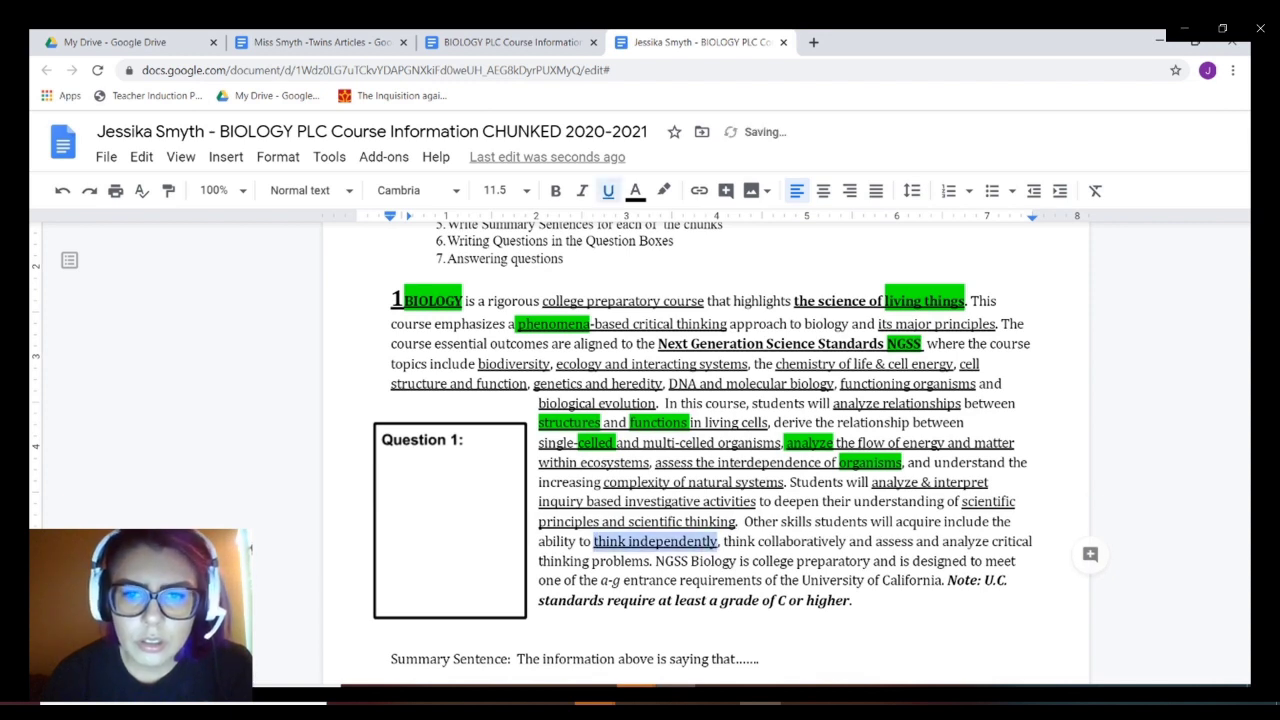
left_click_drag(723, 541, 846, 541)
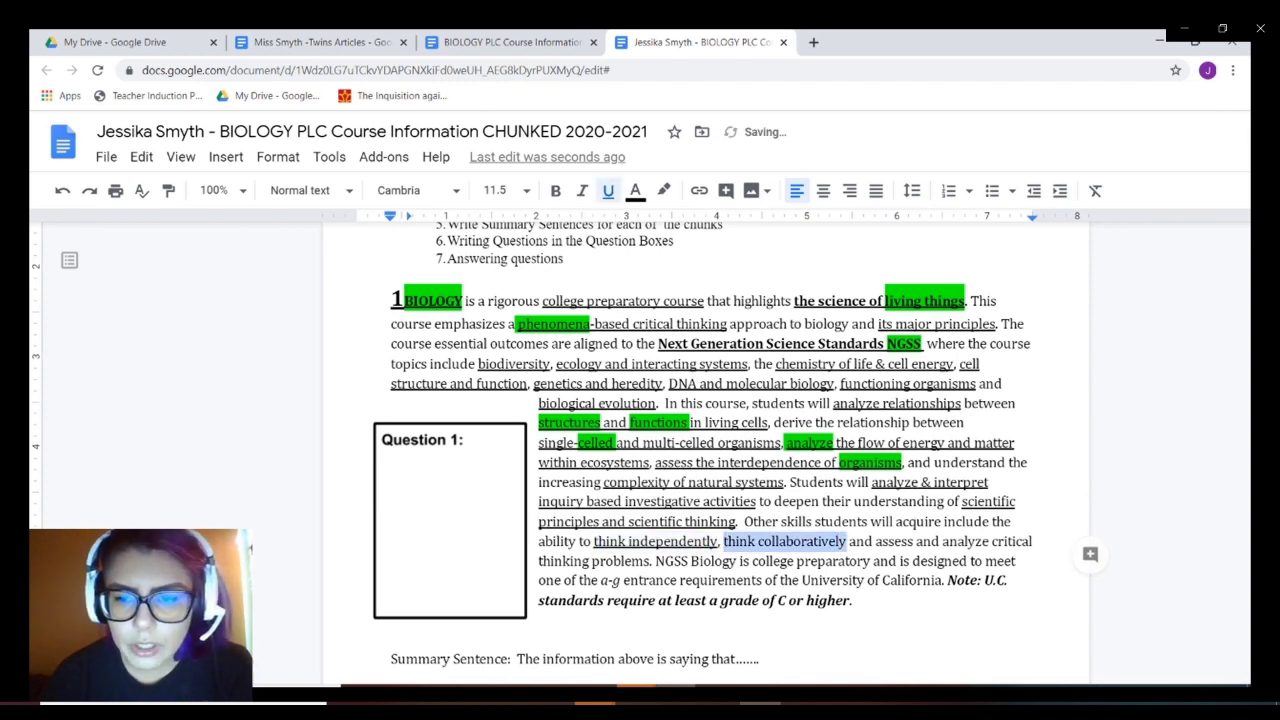
left_click(635, 190)
left_click(608, 190)
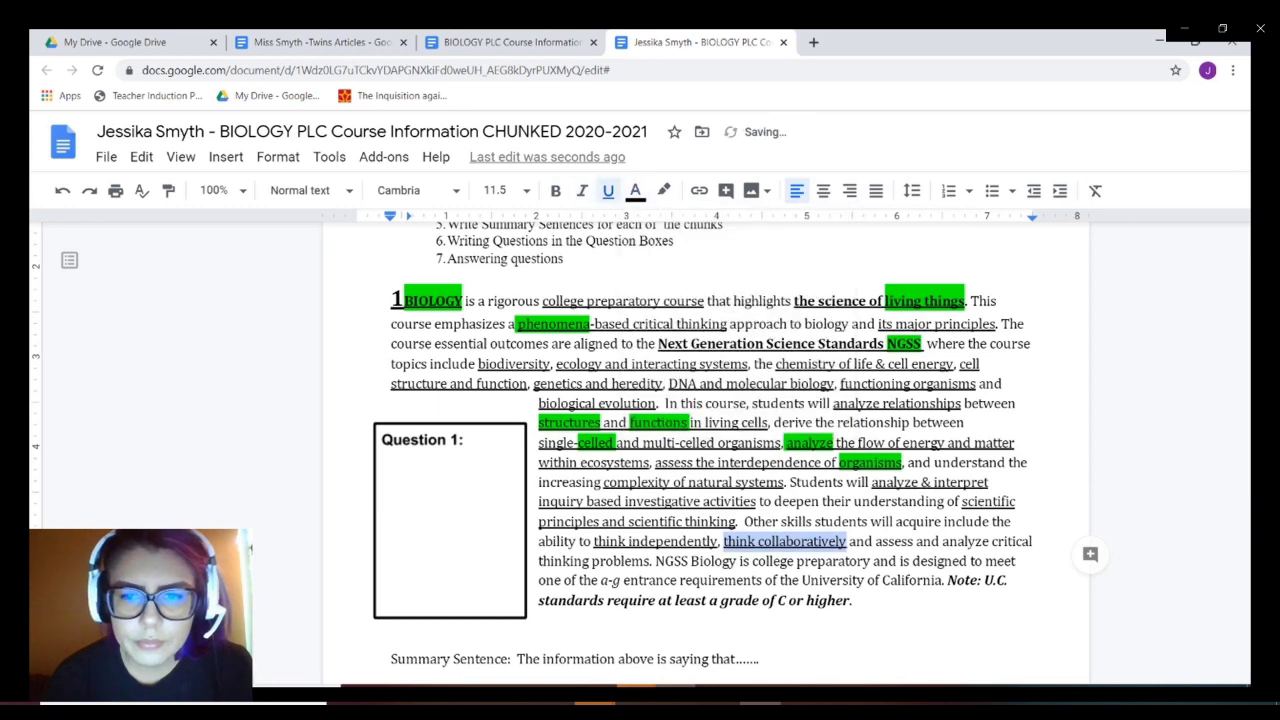
left_click_drag(876, 541, 650, 561)
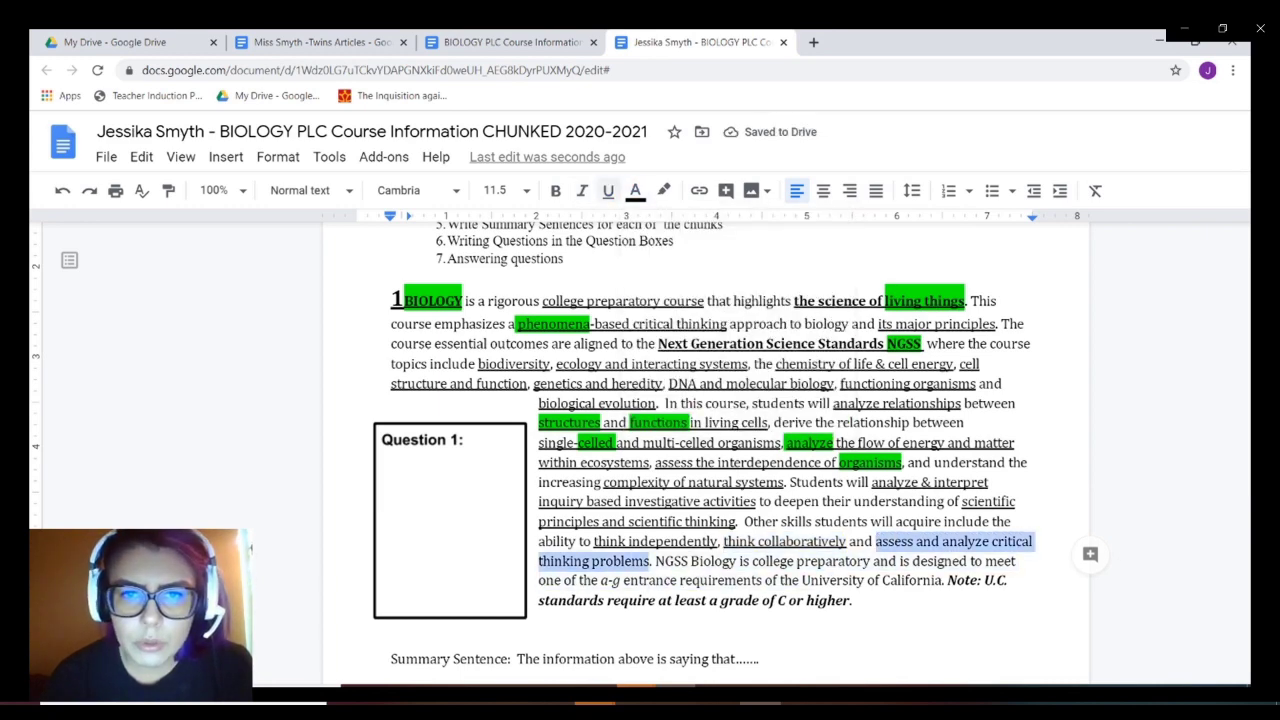
left_click(608, 190)
left_click(881, 541)
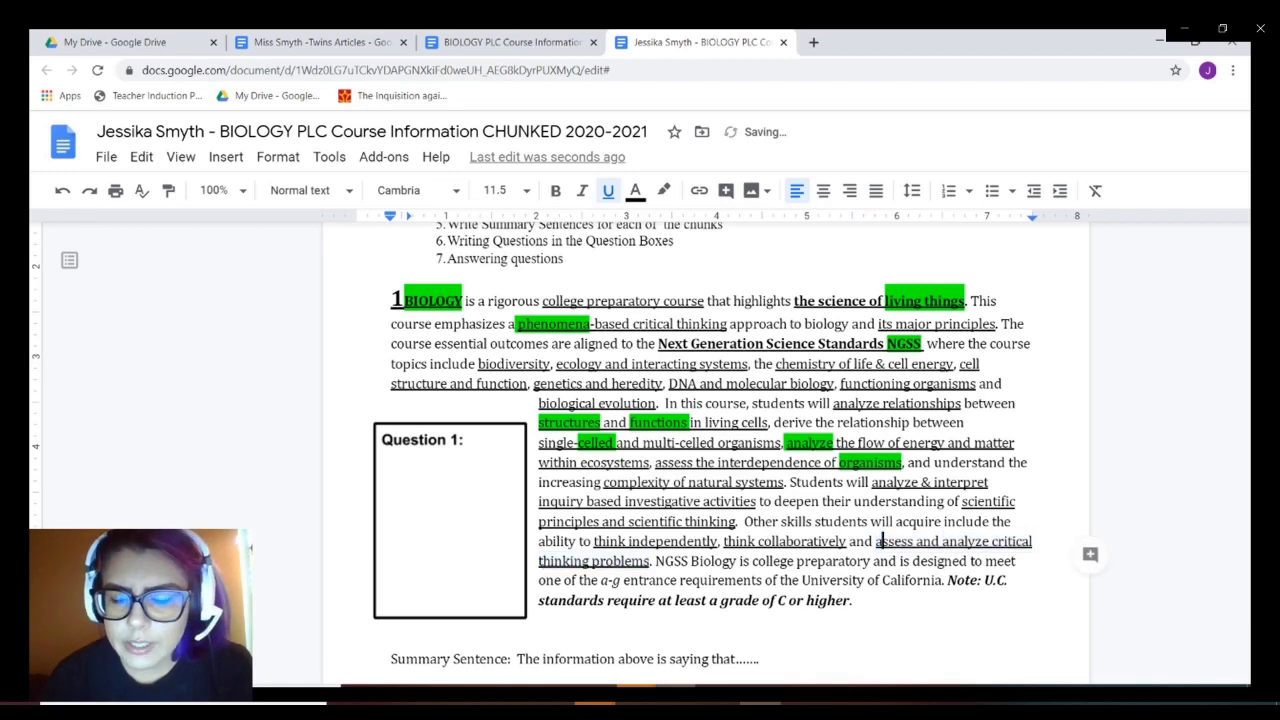
Highlight "assess" and "thinking" in bright green within section 1's phrase "assess and analyze critical thinking problems".
left_click_drag(876, 541, 913, 541)
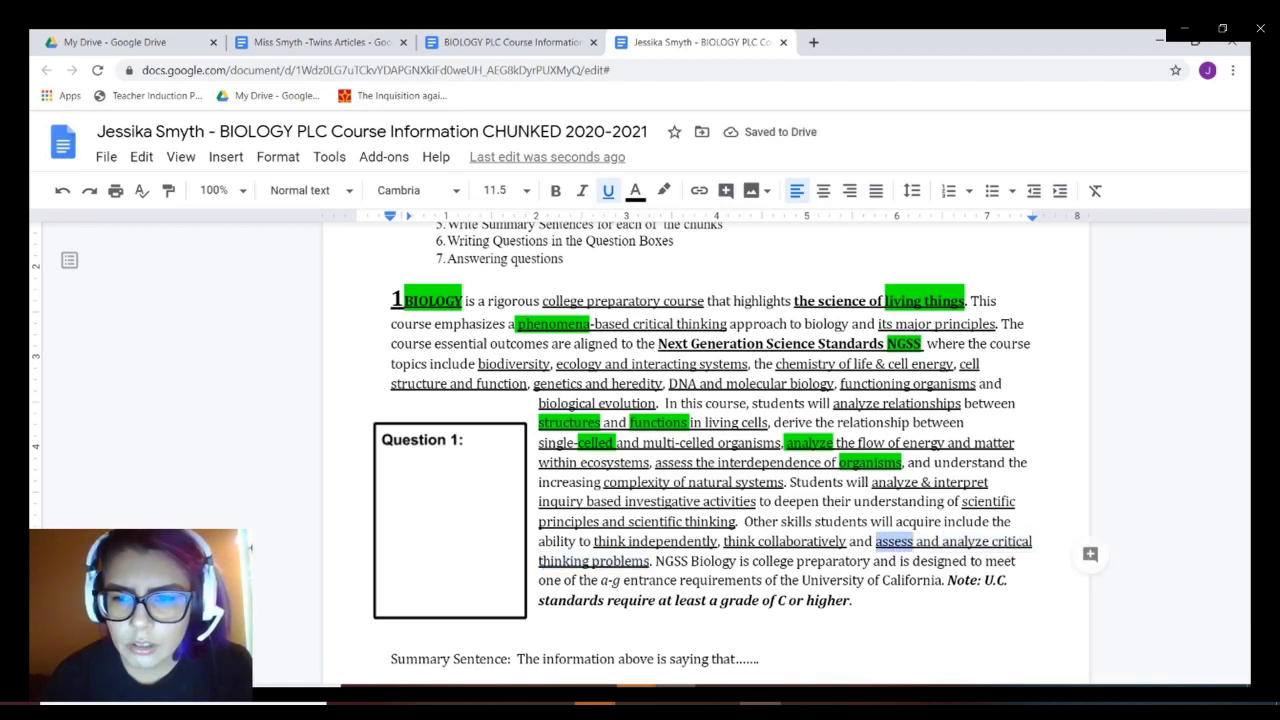
left_click(663, 190)
left_click(753, 277)
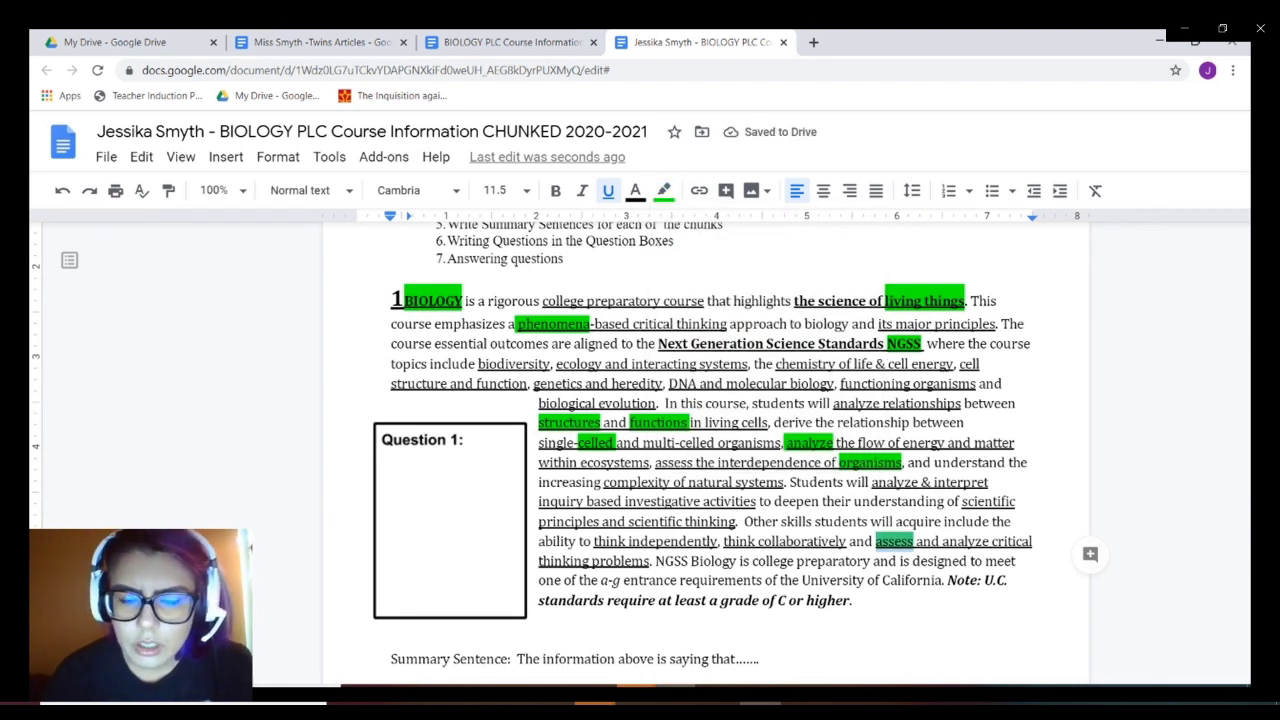
left_click_drag(540, 561, 592, 561)
left_click(663, 190)
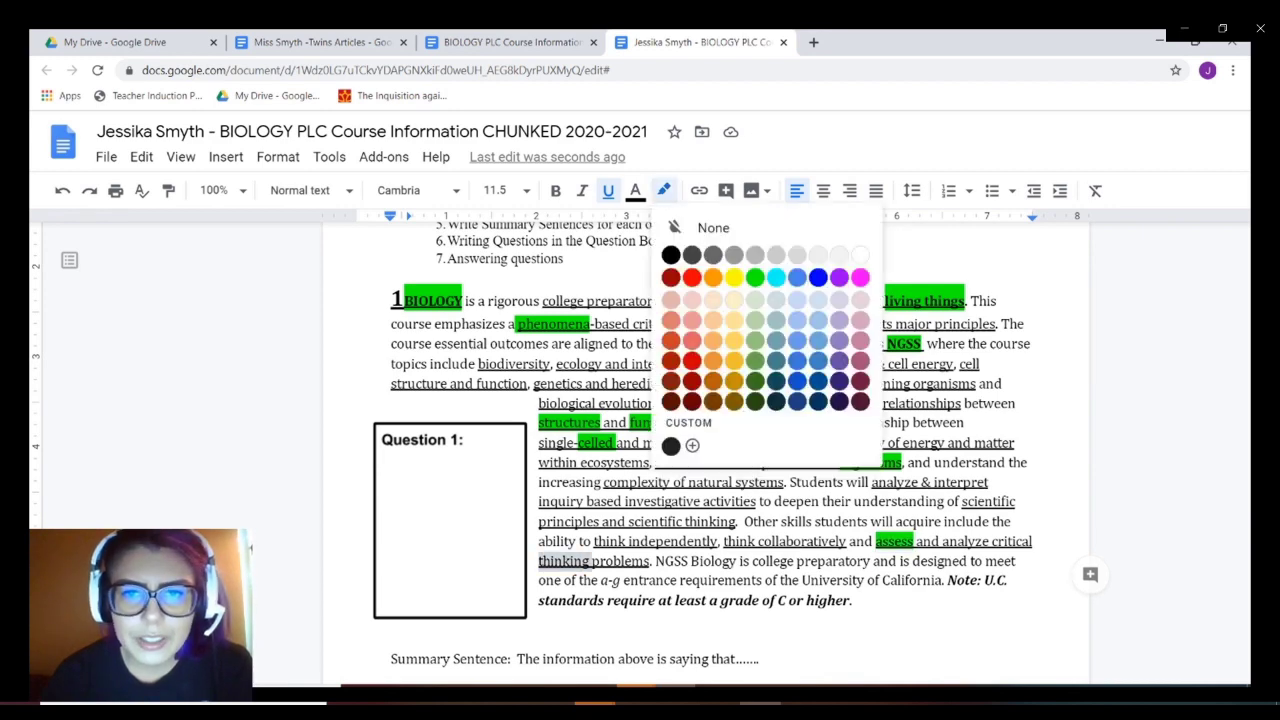
left_click(753, 277)
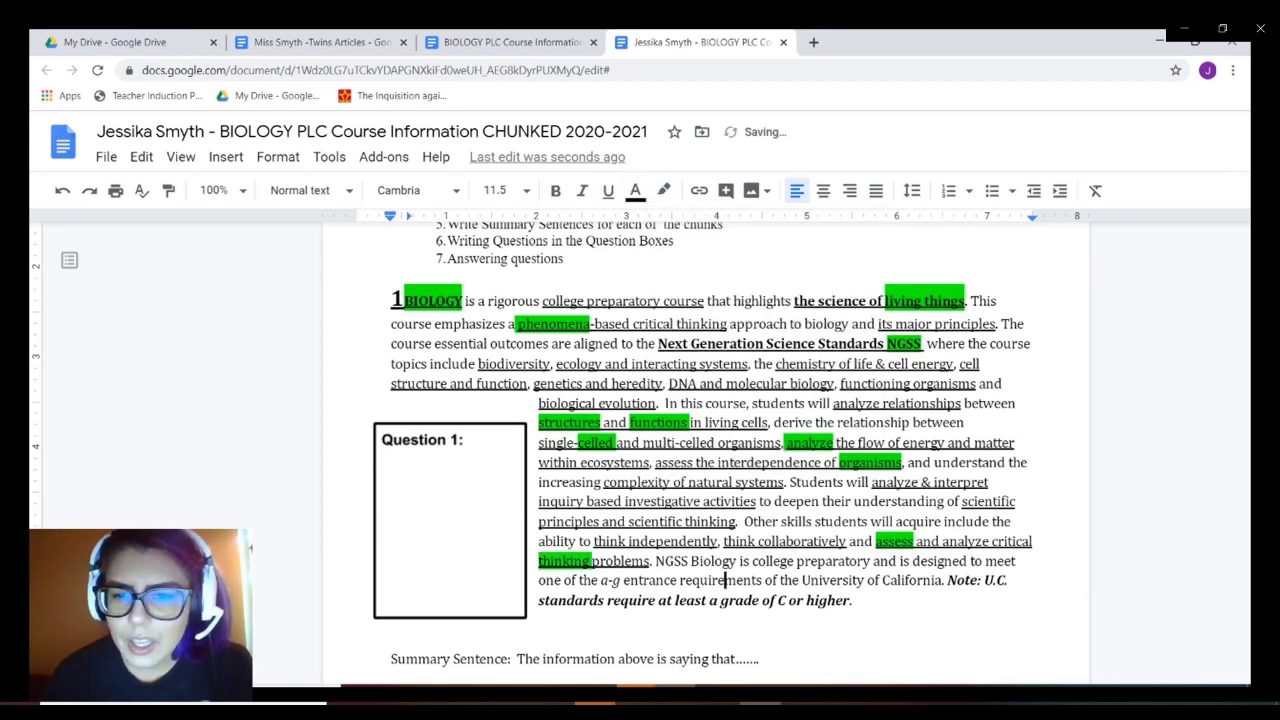
Highlight "NGSS Biology" and "college preparatory" near the end of section 1 in bright green and underline "NGSS Biology is college preparatory".
left_click_drag(654, 561, 736, 561)
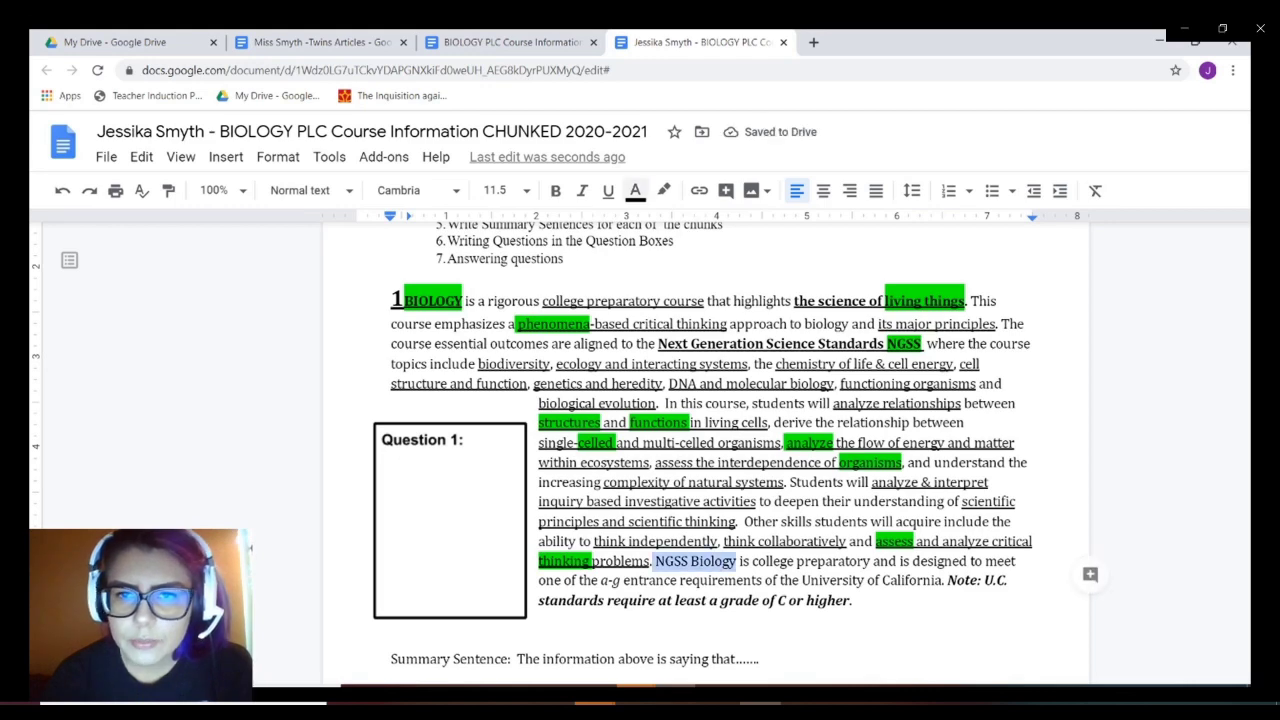
left_click(663, 190)
left_click(753, 277)
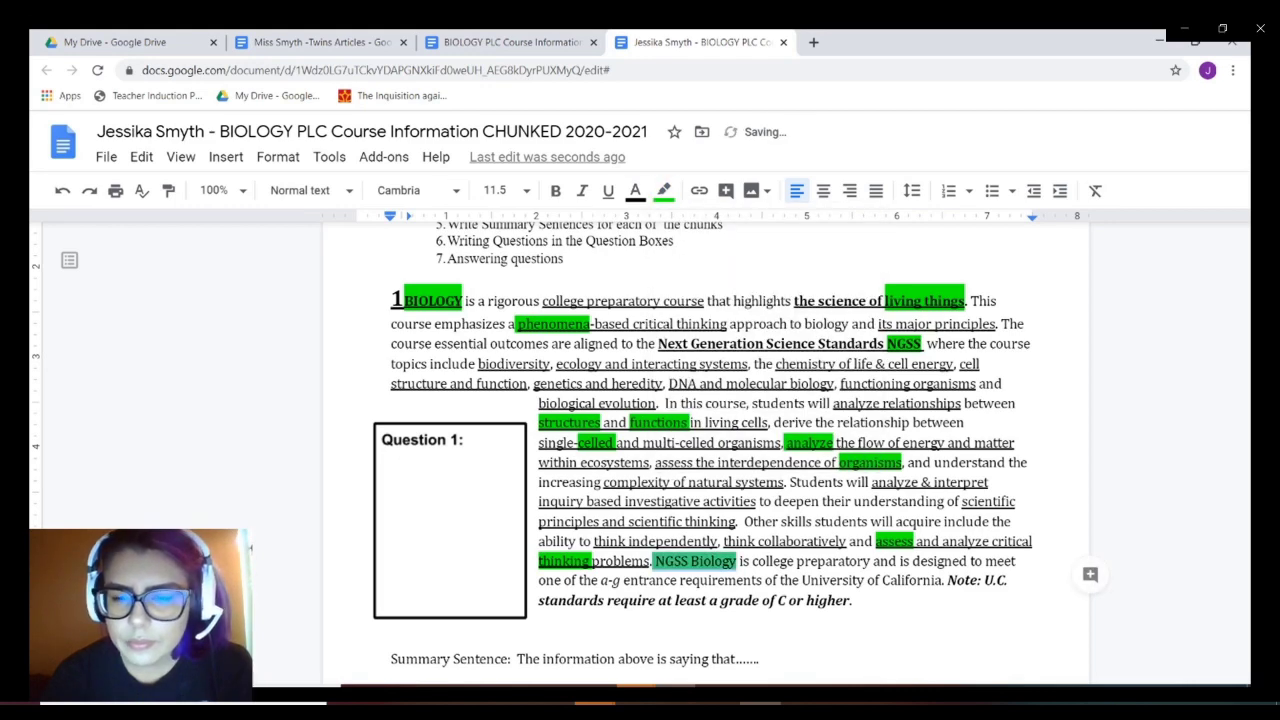
left_click_drag(754, 561, 866, 561)
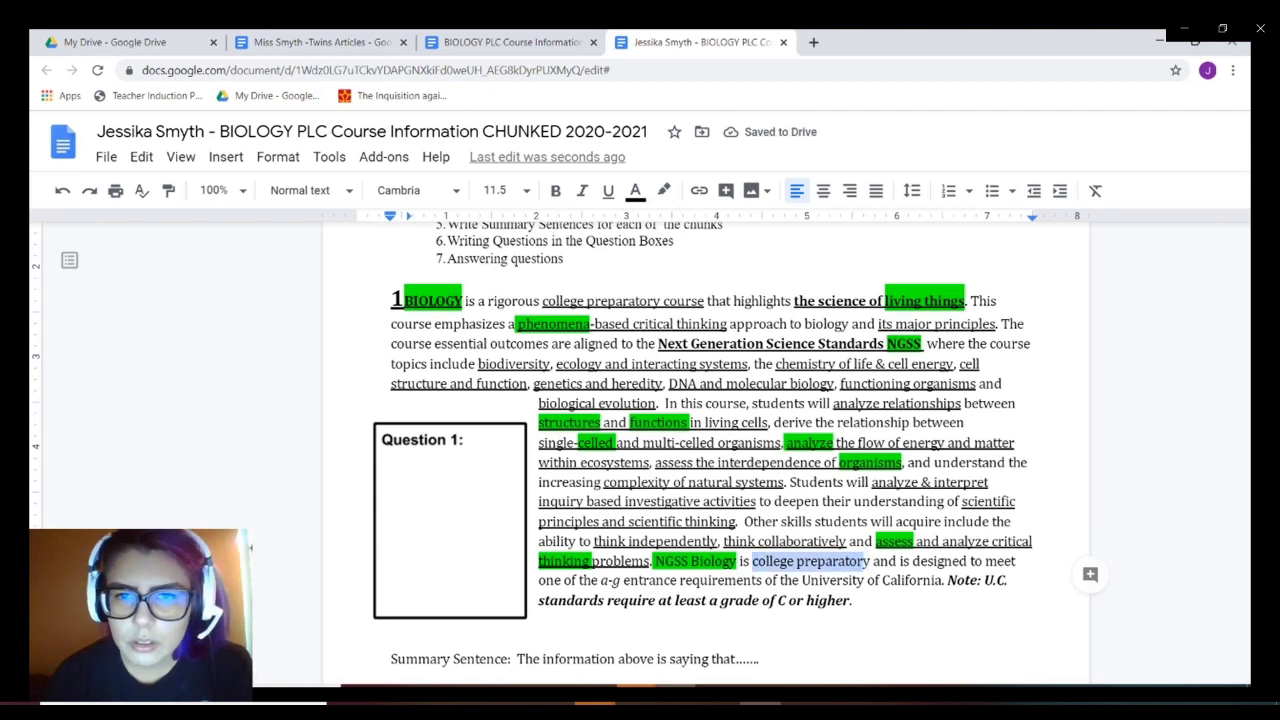
left_click(663, 190)
left_click(753, 277)
left_click(913, 561)
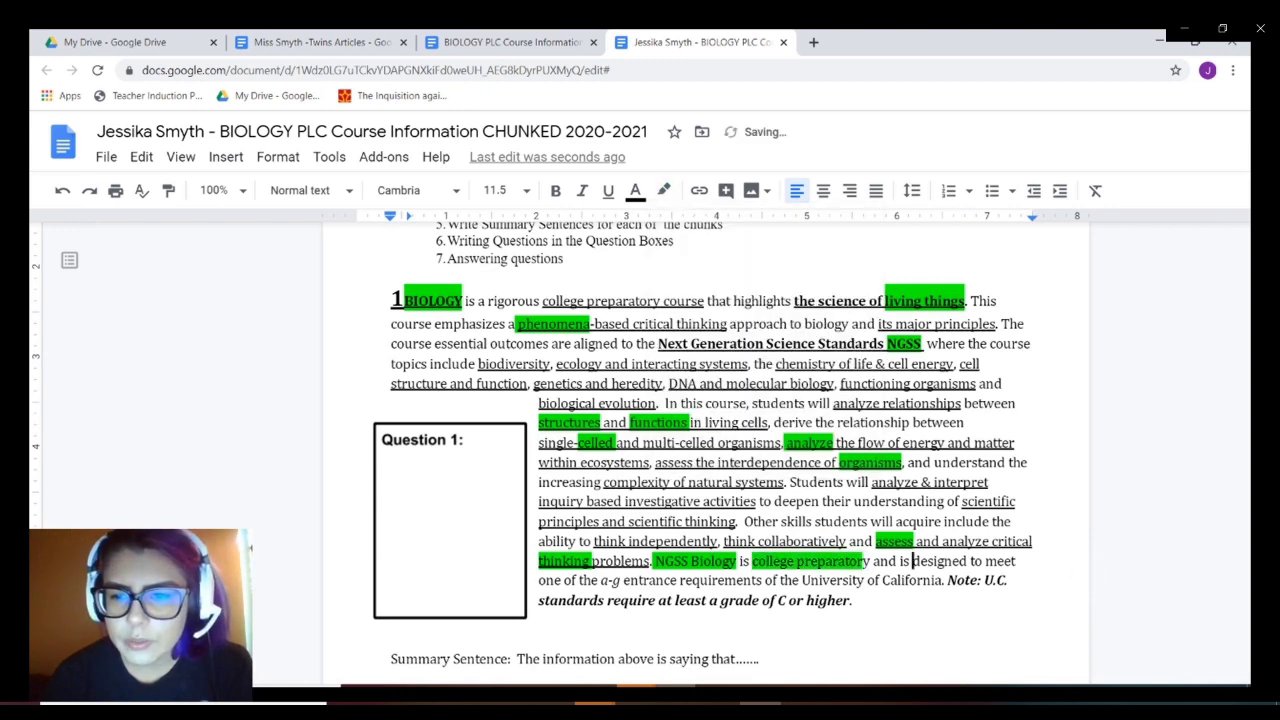
left_click_drag(653, 561, 870, 561)
left_click(608, 190)
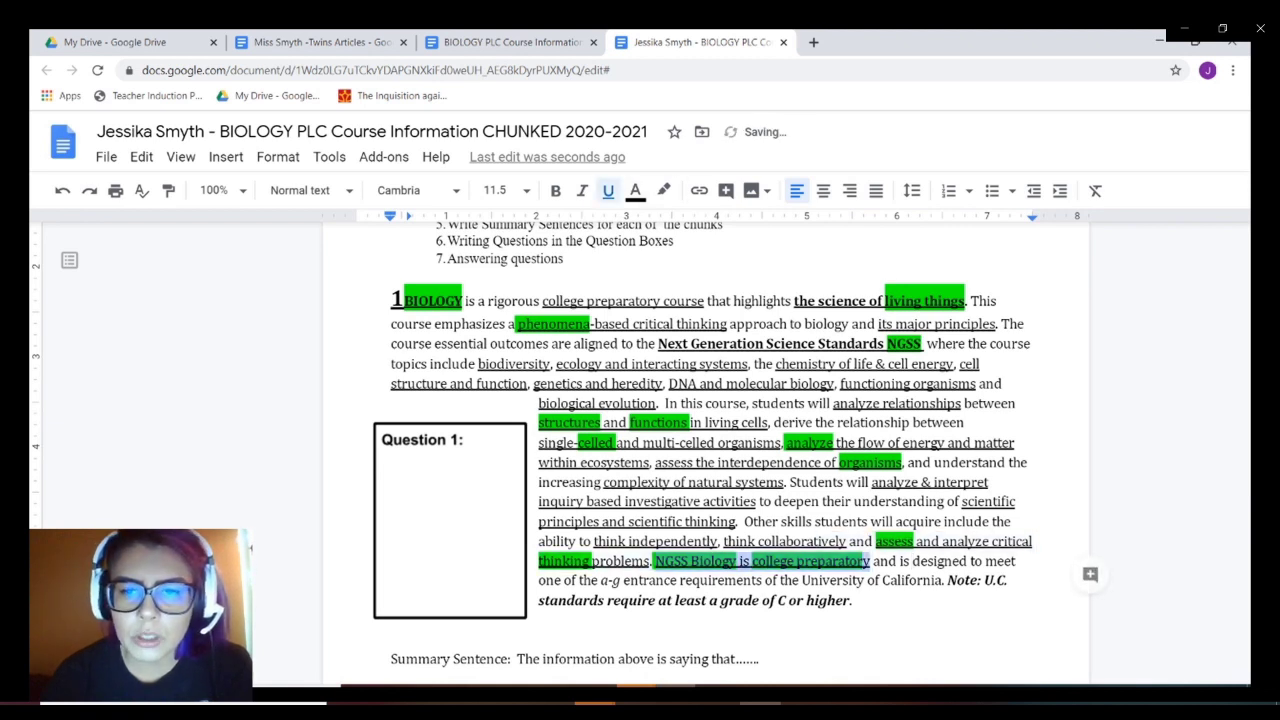
Underline "meet one of the a-g entrance requirements of the University of California" and the closing "Note: U.C. standards" sentence in section 1.
left_click(918, 580)
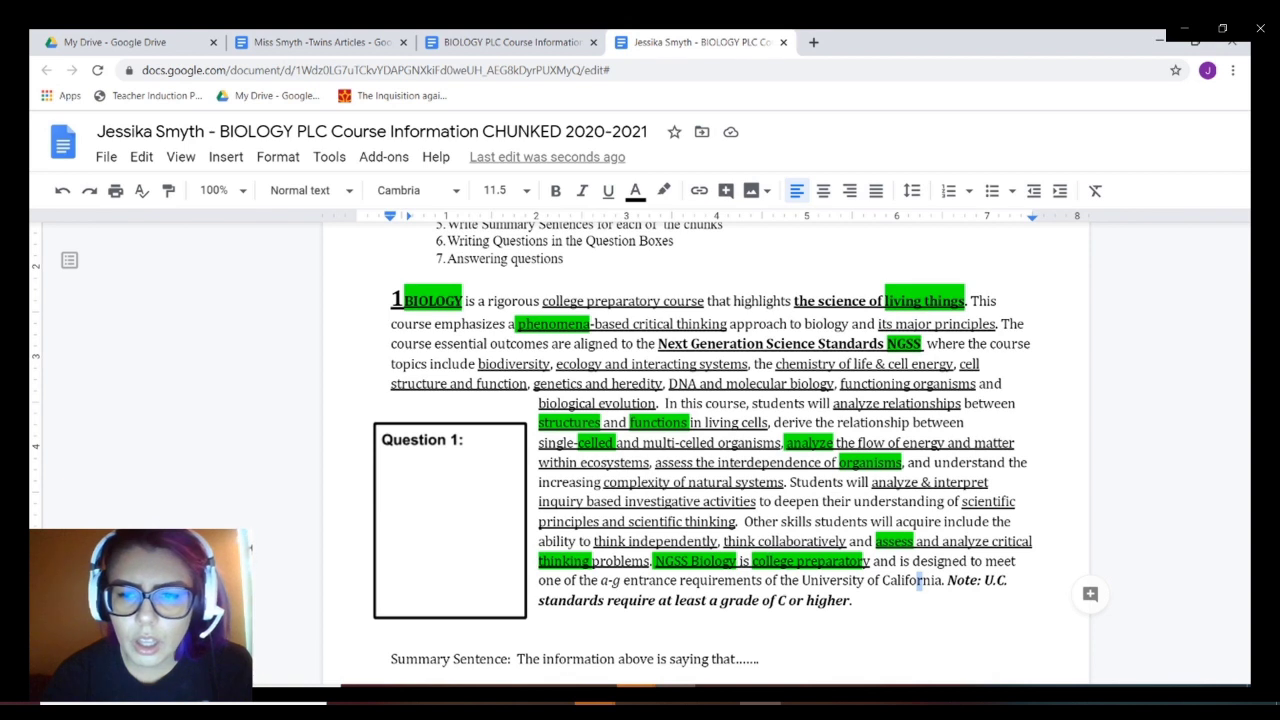
left_click_drag(986, 561, 942, 580)
left_click(608, 190)
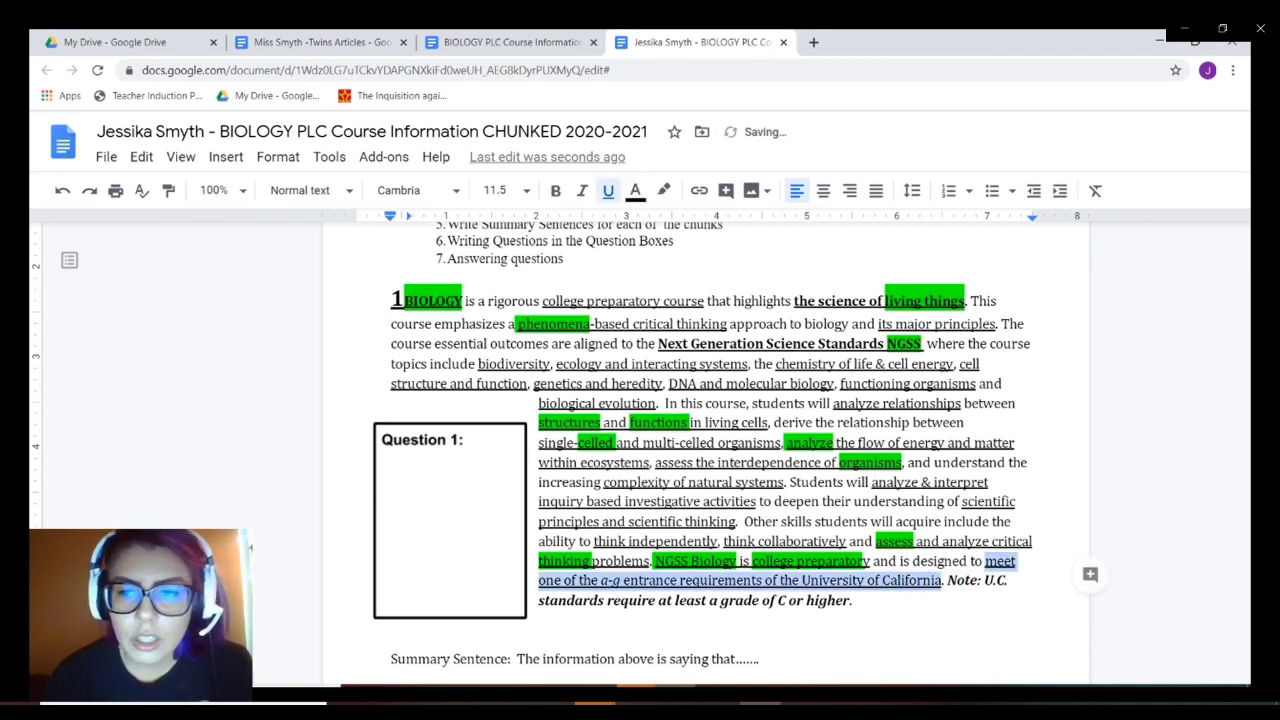
left_click(855, 600)
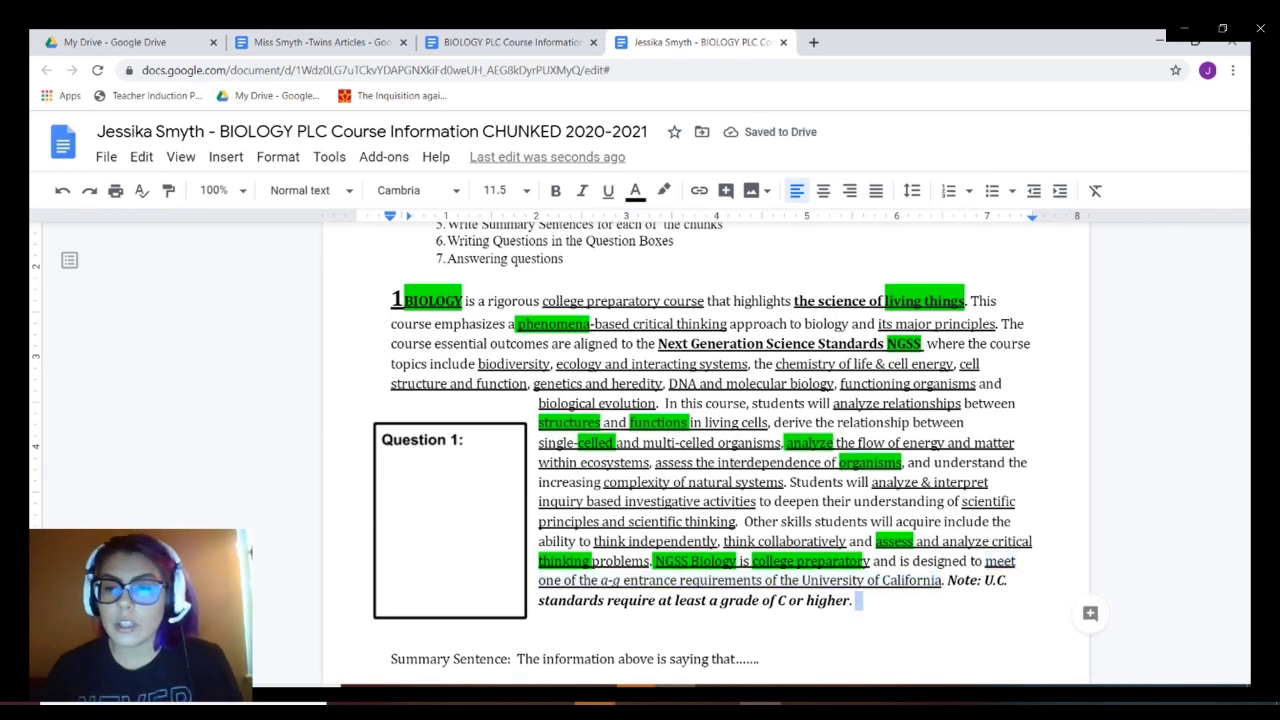
left_click_drag(856, 600, 947, 580)
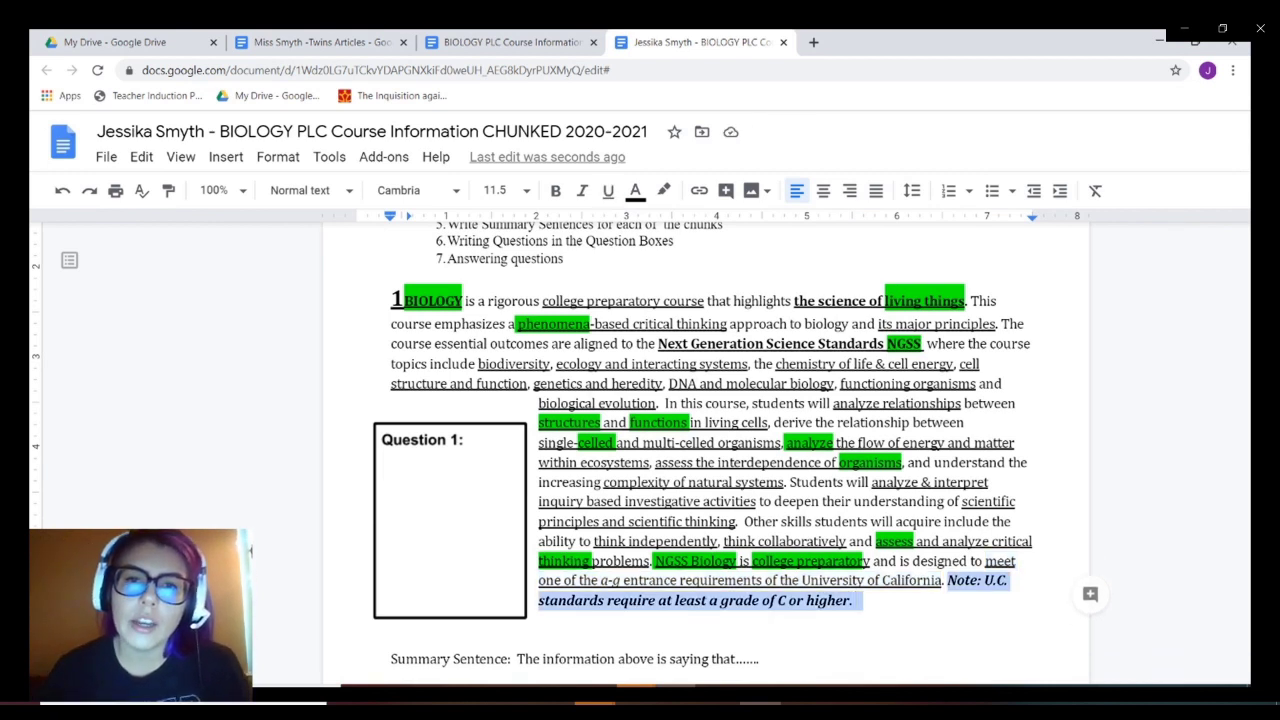
key("ctrl+u")
left_click(856, 600)
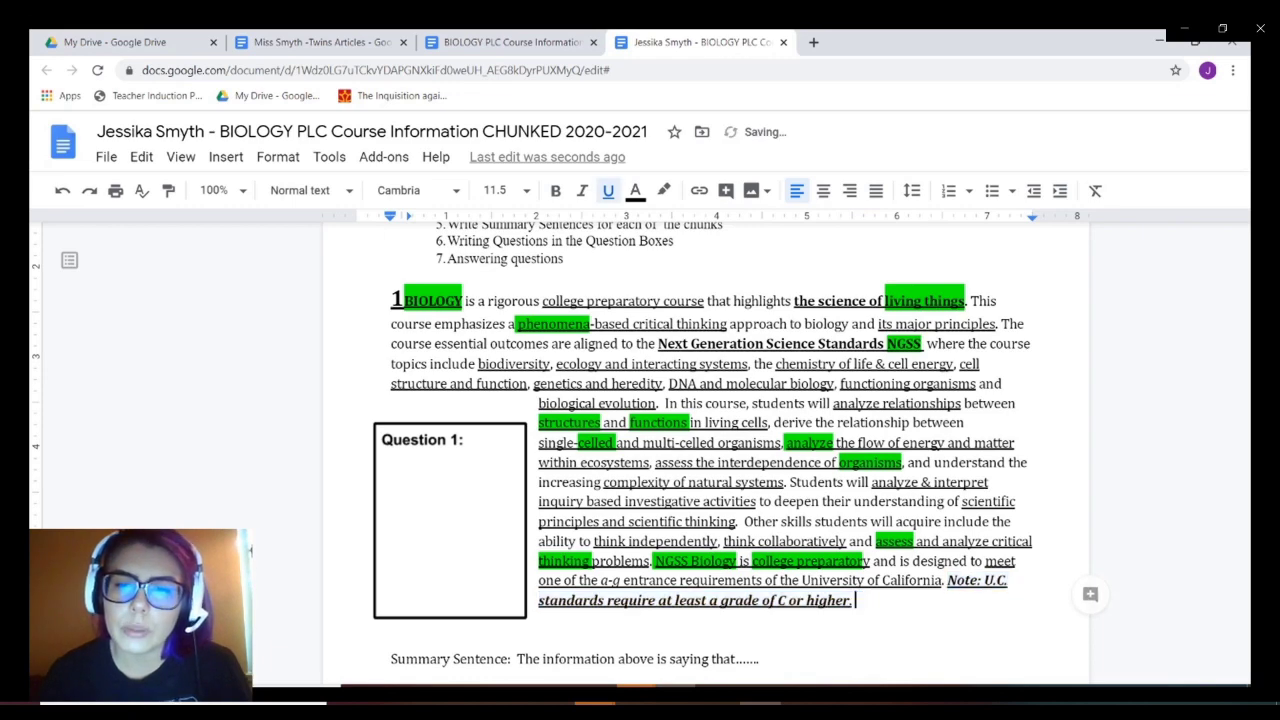
Review the marked-up section 1 against the Mark & Charting the Text instructions, including its summary sentence prompt.
scroll(700, 450, "down", 1)
scroll(700, 450, "up", 2)
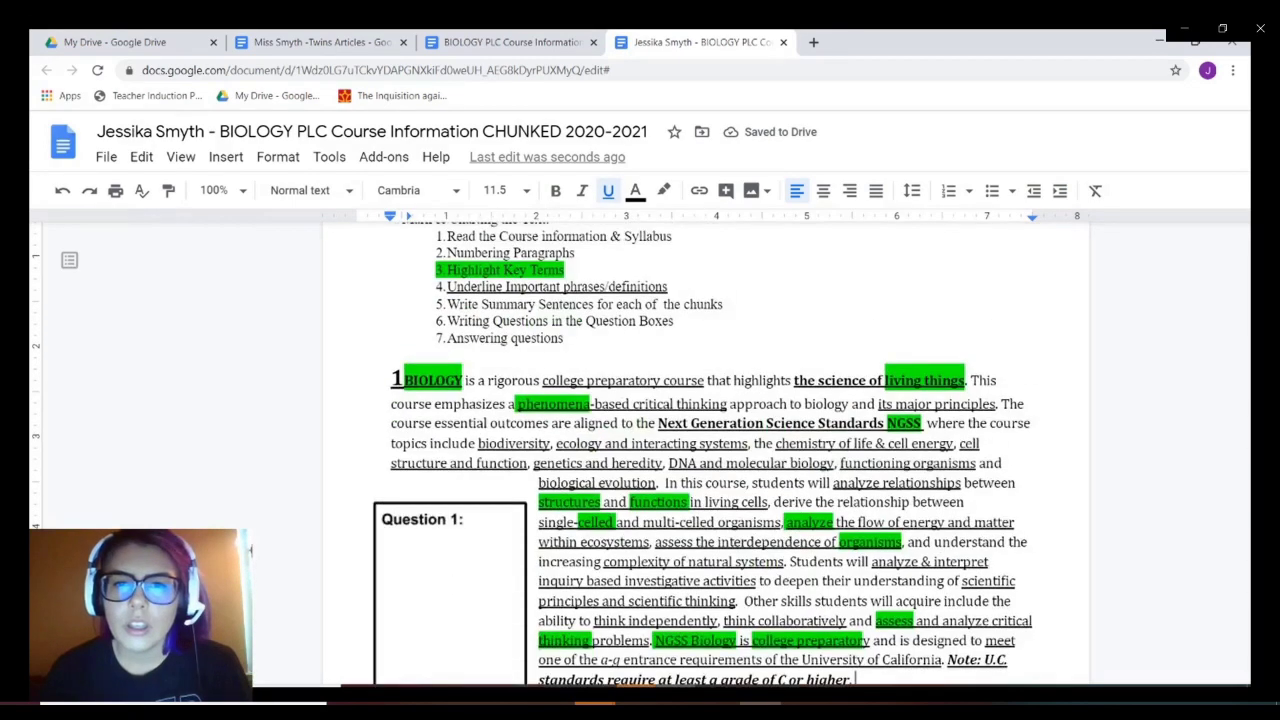
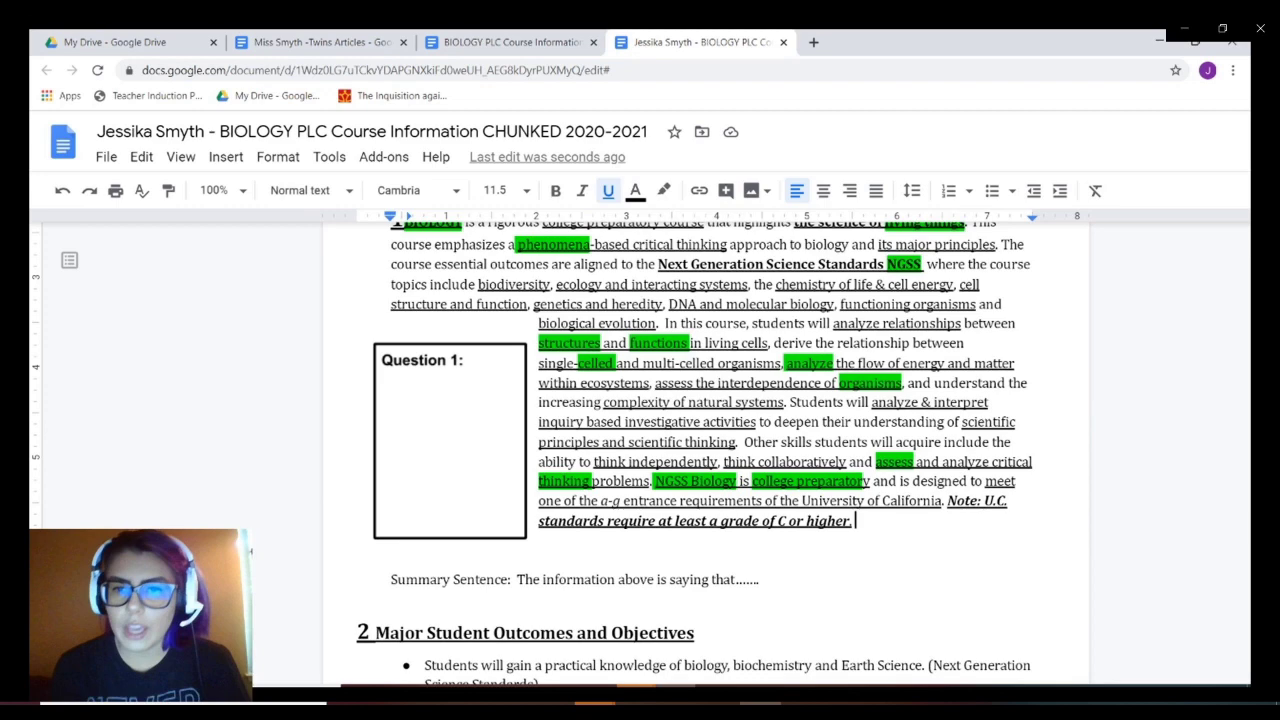
scroll(700, 450, "up", 4)
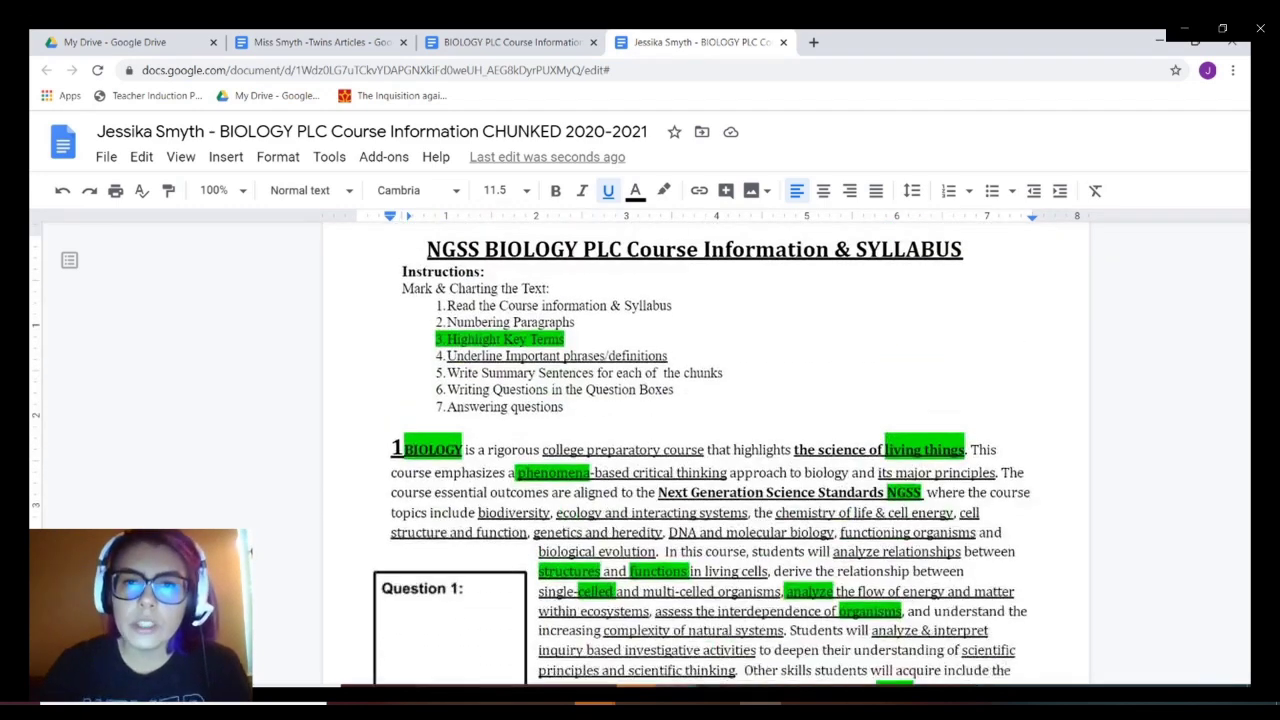
scroll(700, 450, "down", 3)
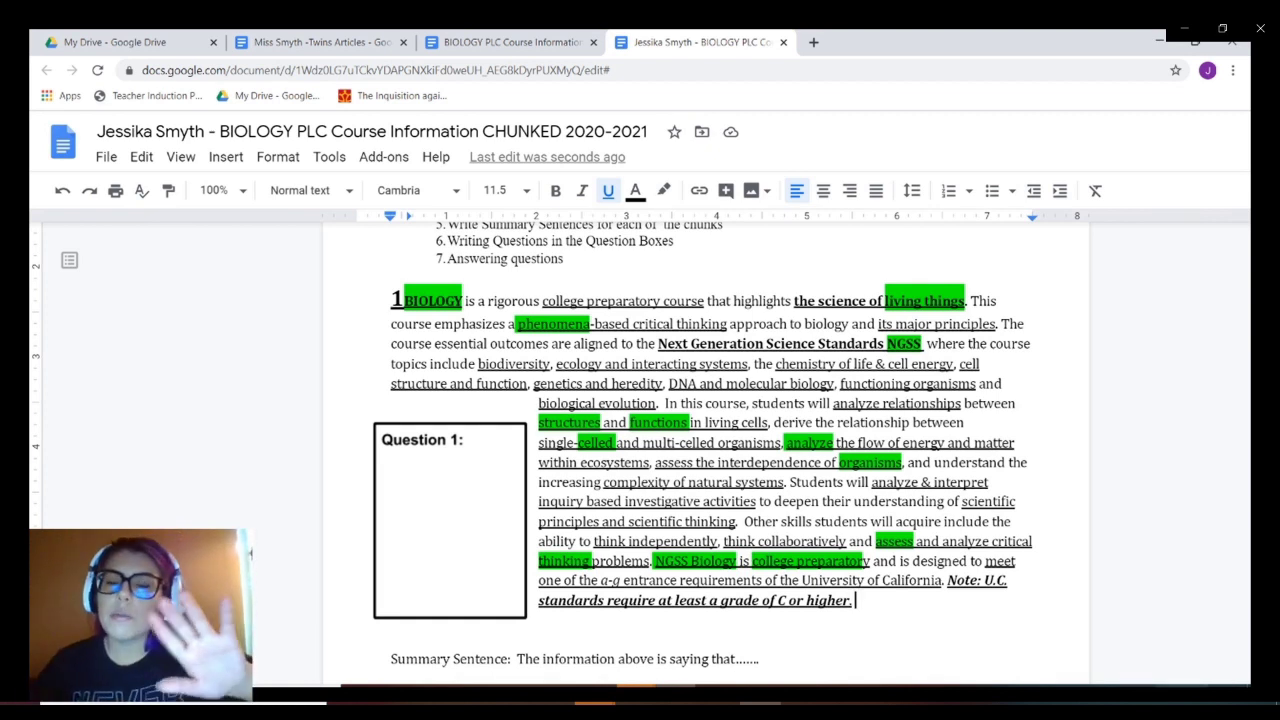
scroll(705, 450, "down", 4)
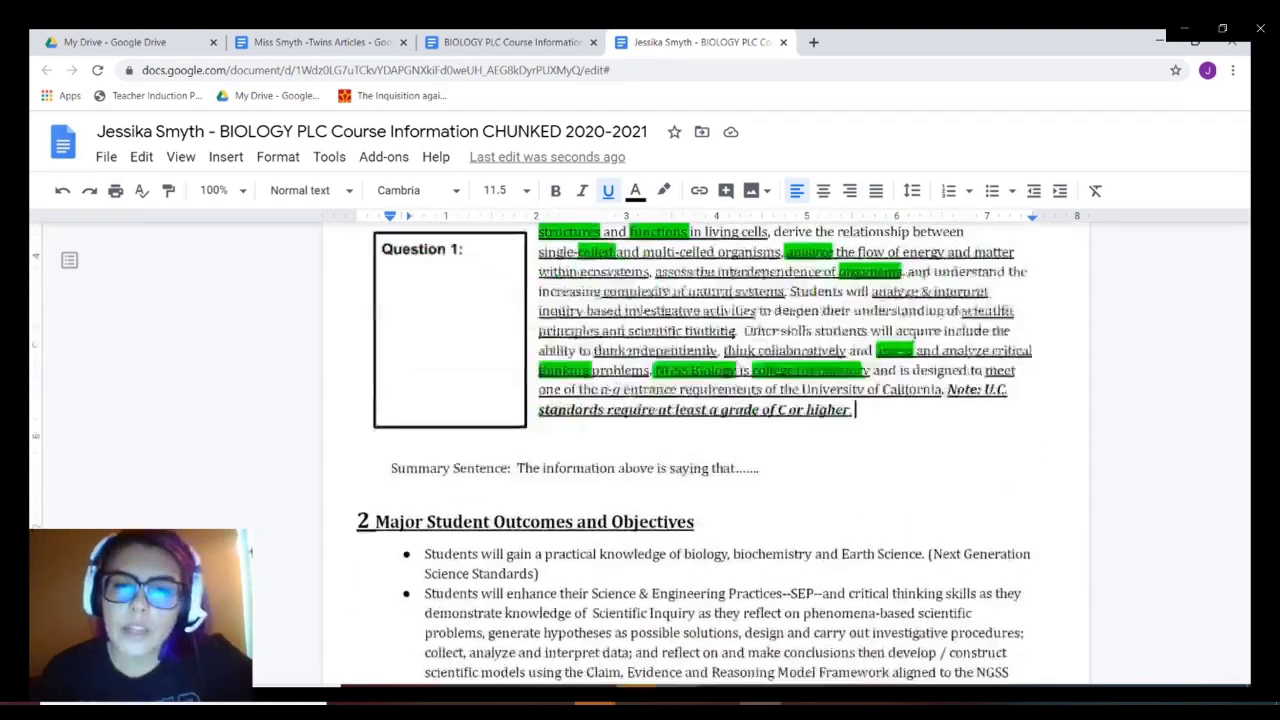
scroll(705, 450, "up", 4)
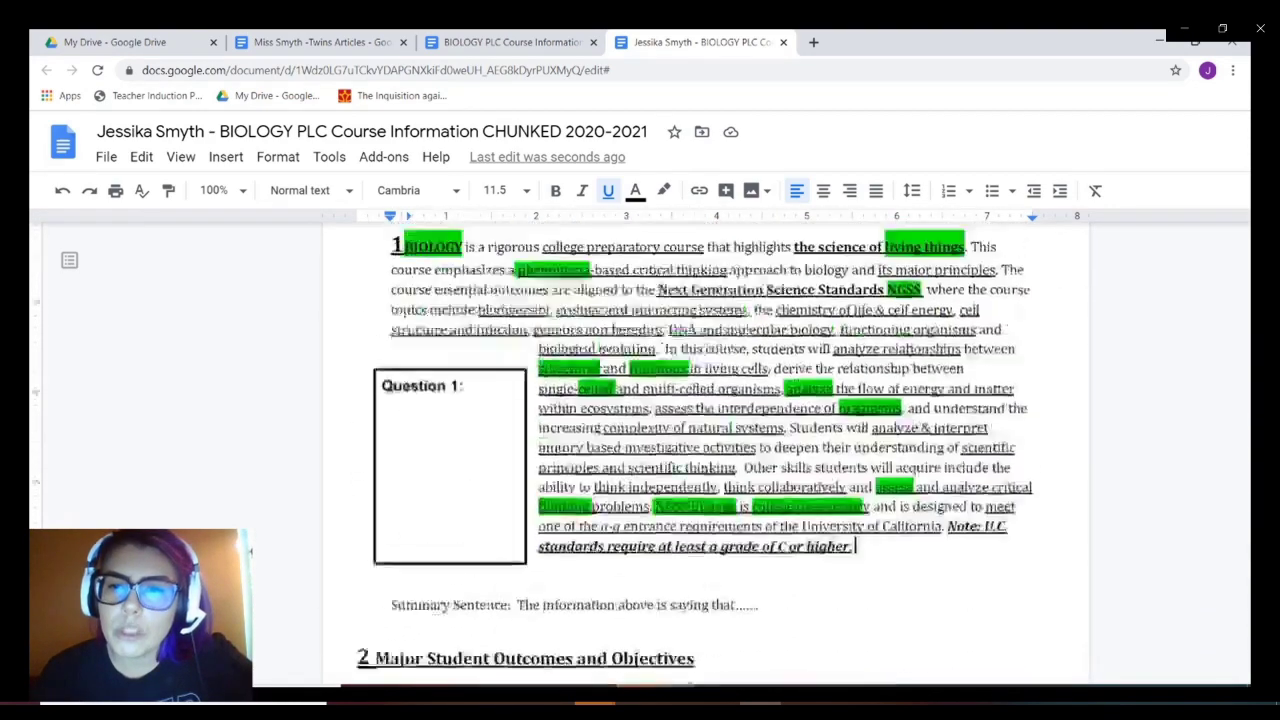
scroll(705, 450, "down", 1)
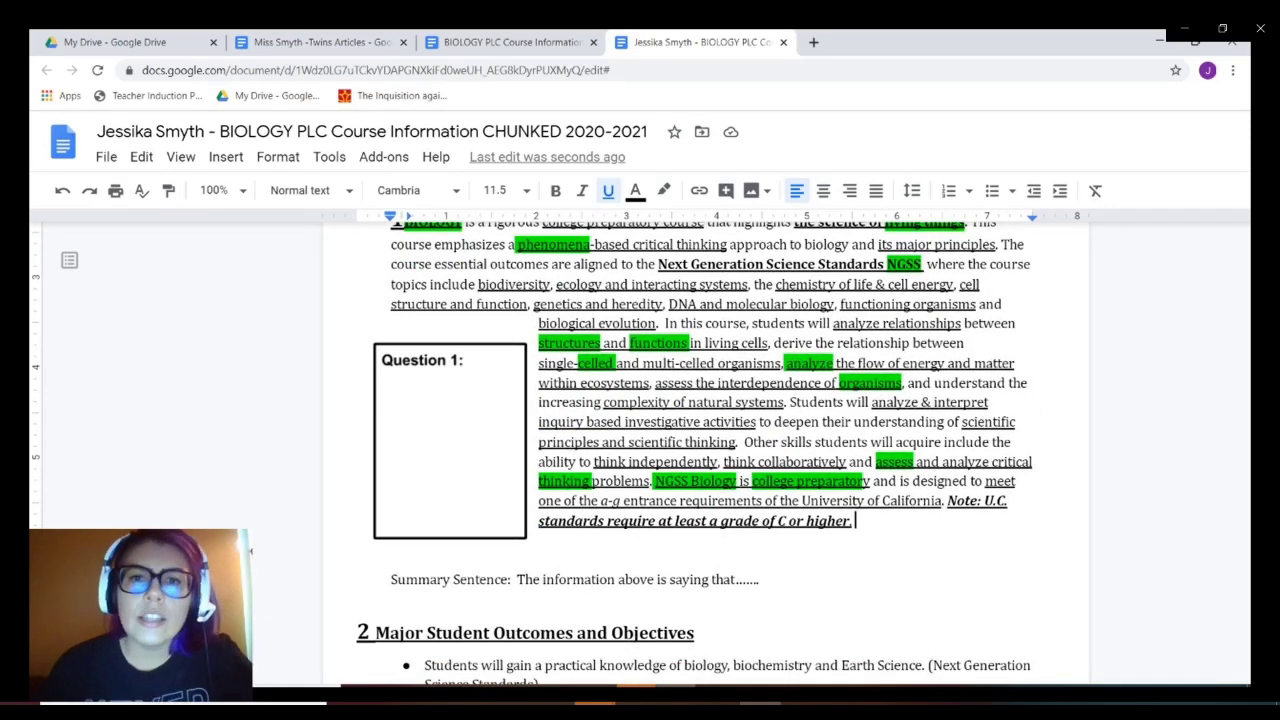
scroll(705, 450, "up", 2)
scroll(705, 450, "down", 1)
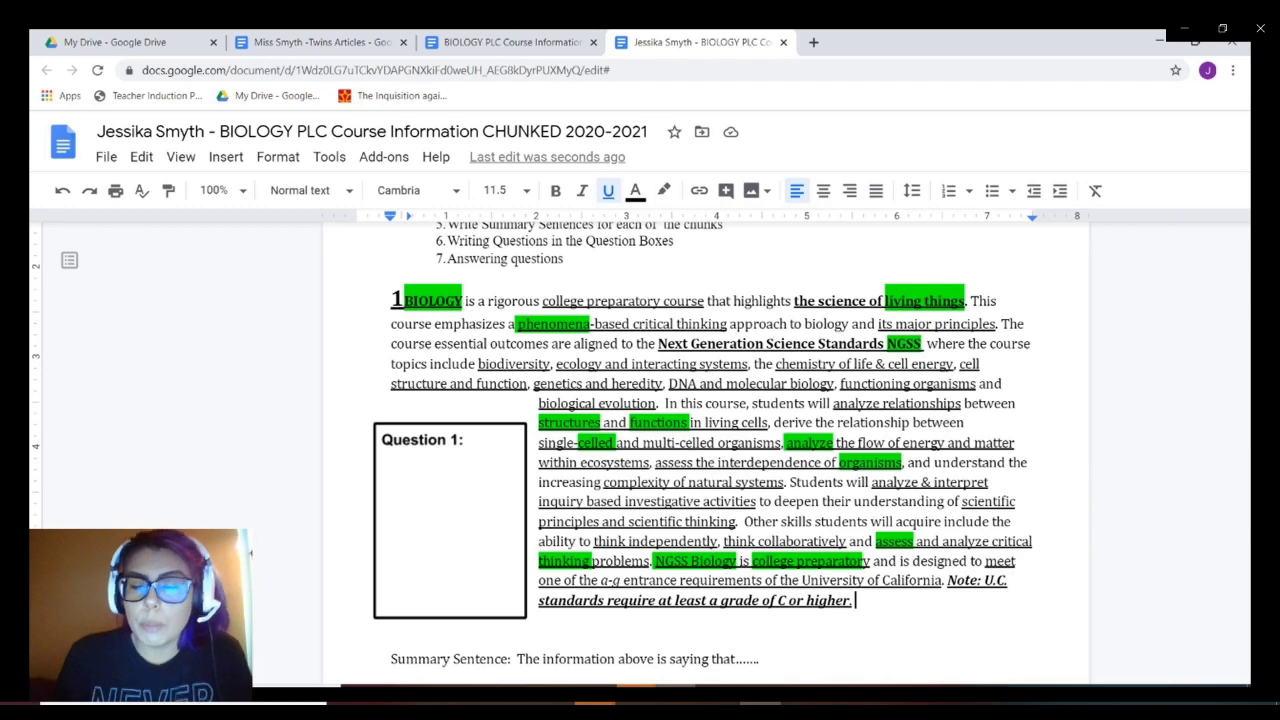
scroll(705, 450, "up", 3)
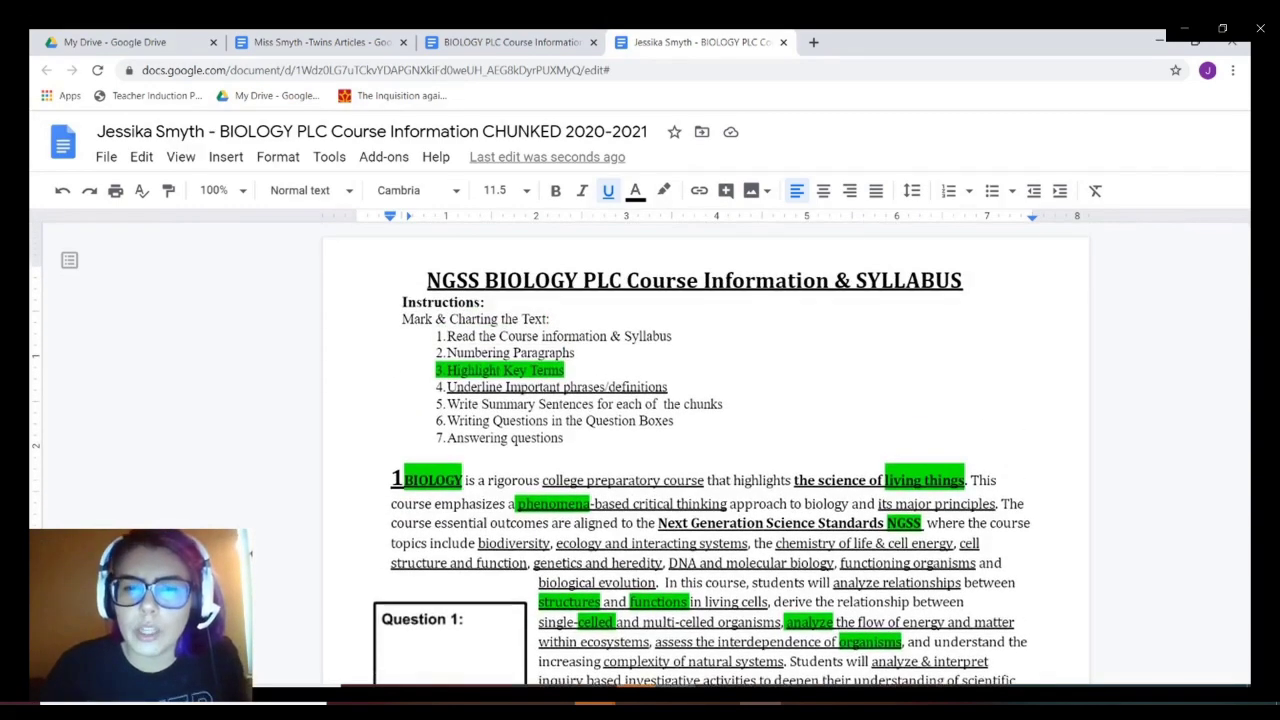
scroll(705, 450, "down", 3)
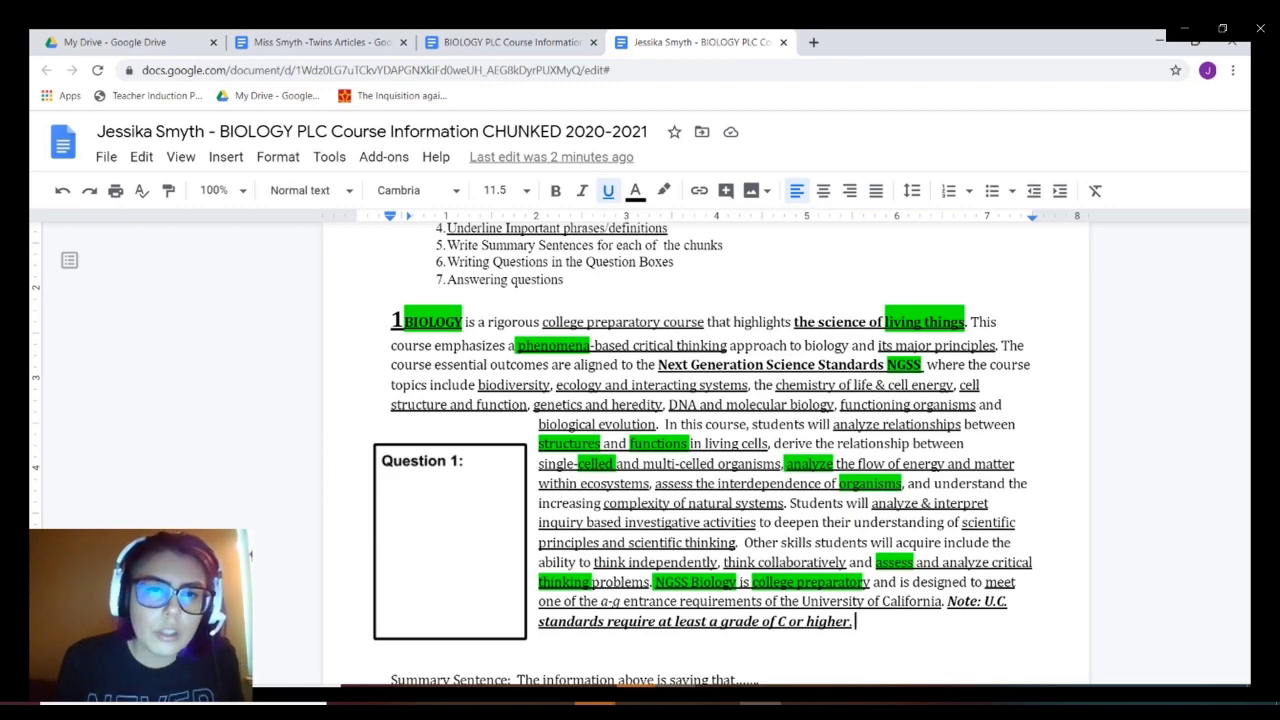
scroll(705, 450, "up", 2)
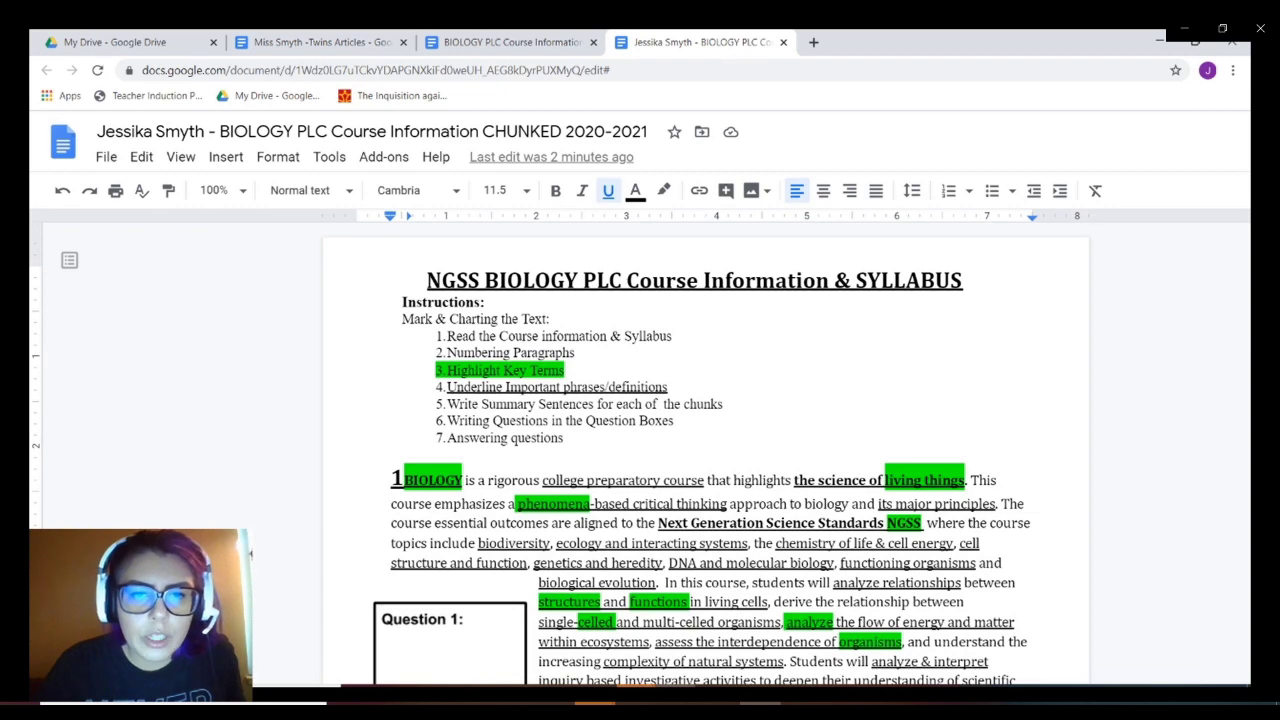
Change the text color of instruction 5, "Write Summary Sentences for each of the chunks", to blue.
left_click_drag(447, 404, 724, 404)
scroll(724, 404, "down", 1)
scroll(705, 450, "down", 2)
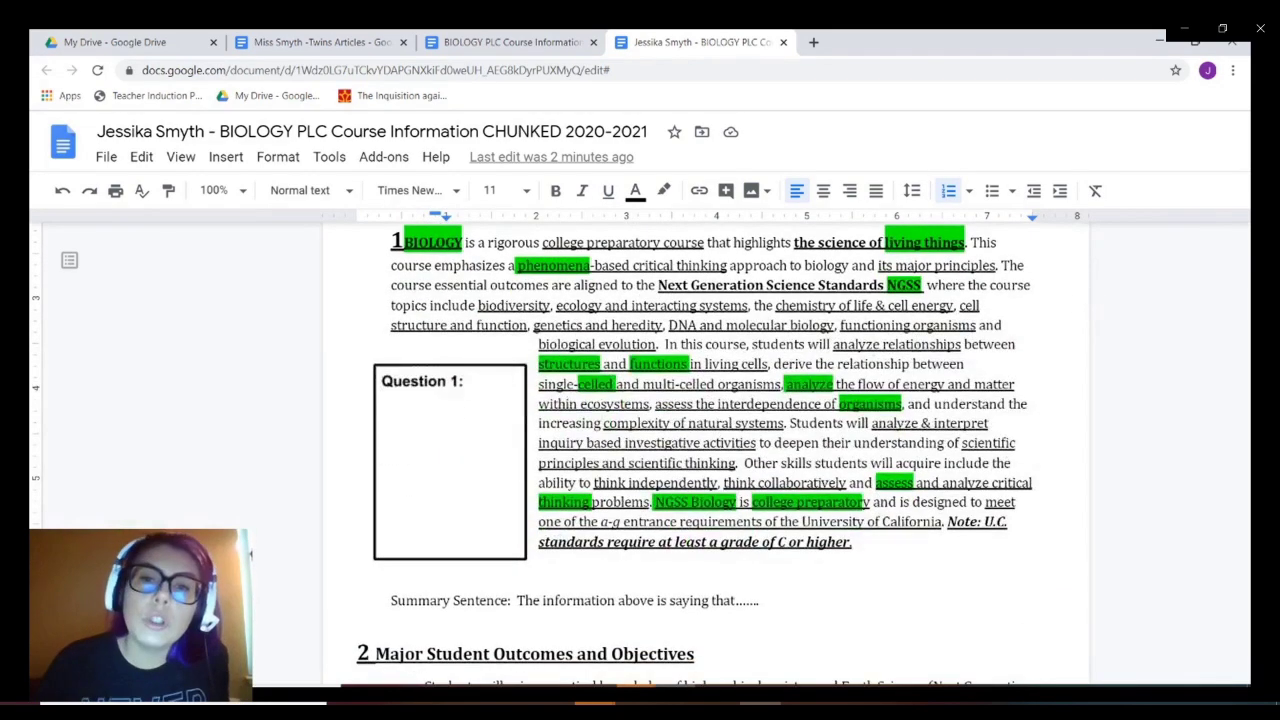
scroll(705, 450, "up", 1)
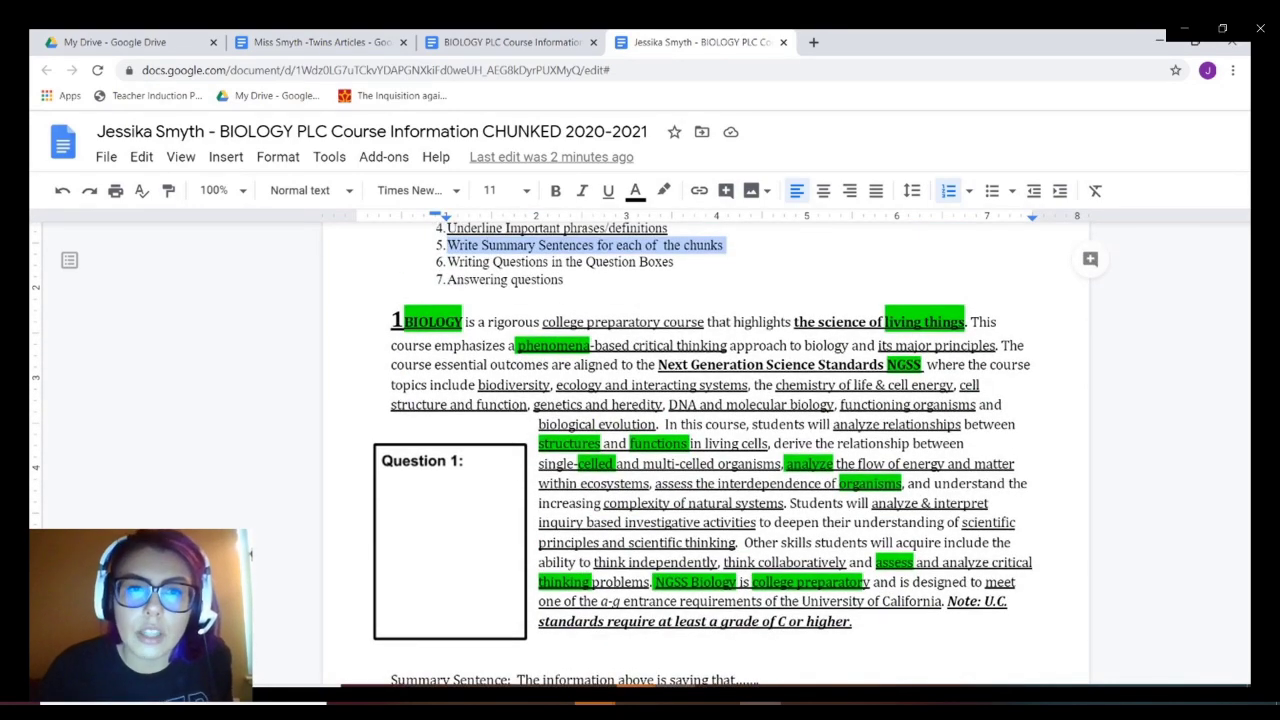
scroll(705, 450, "up", 1)
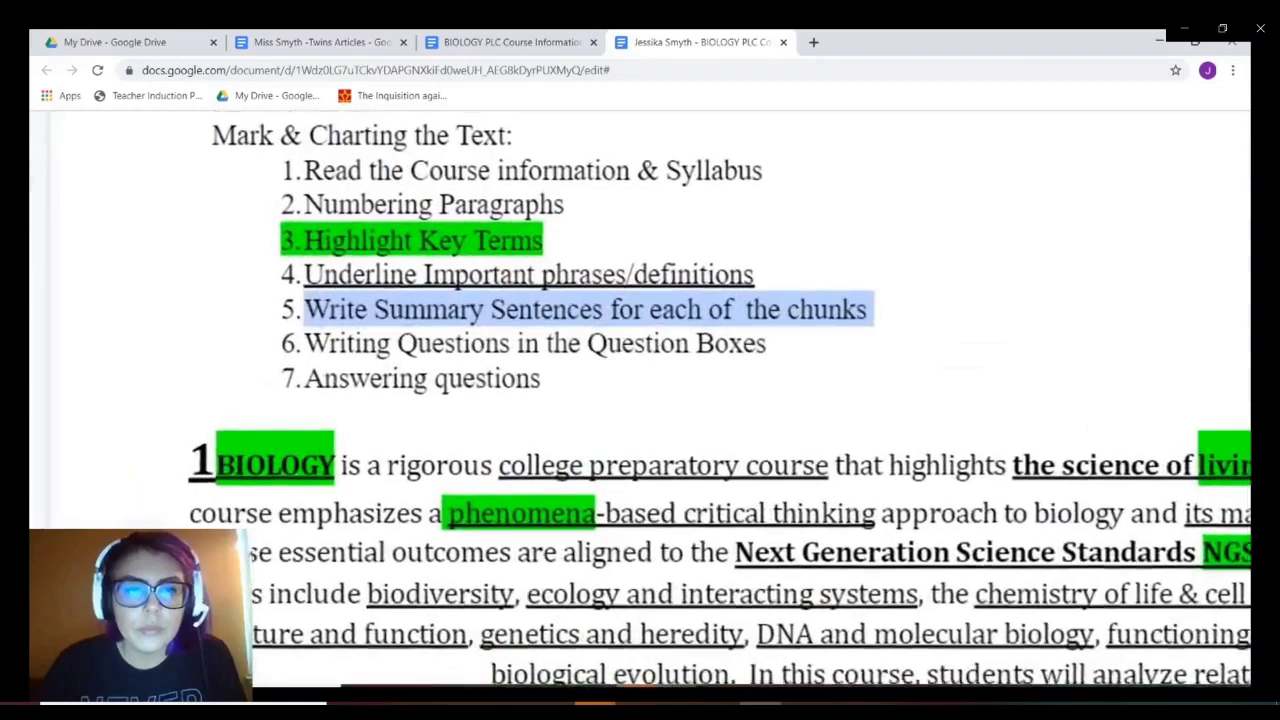
scroll(705, 450, "up", 2)
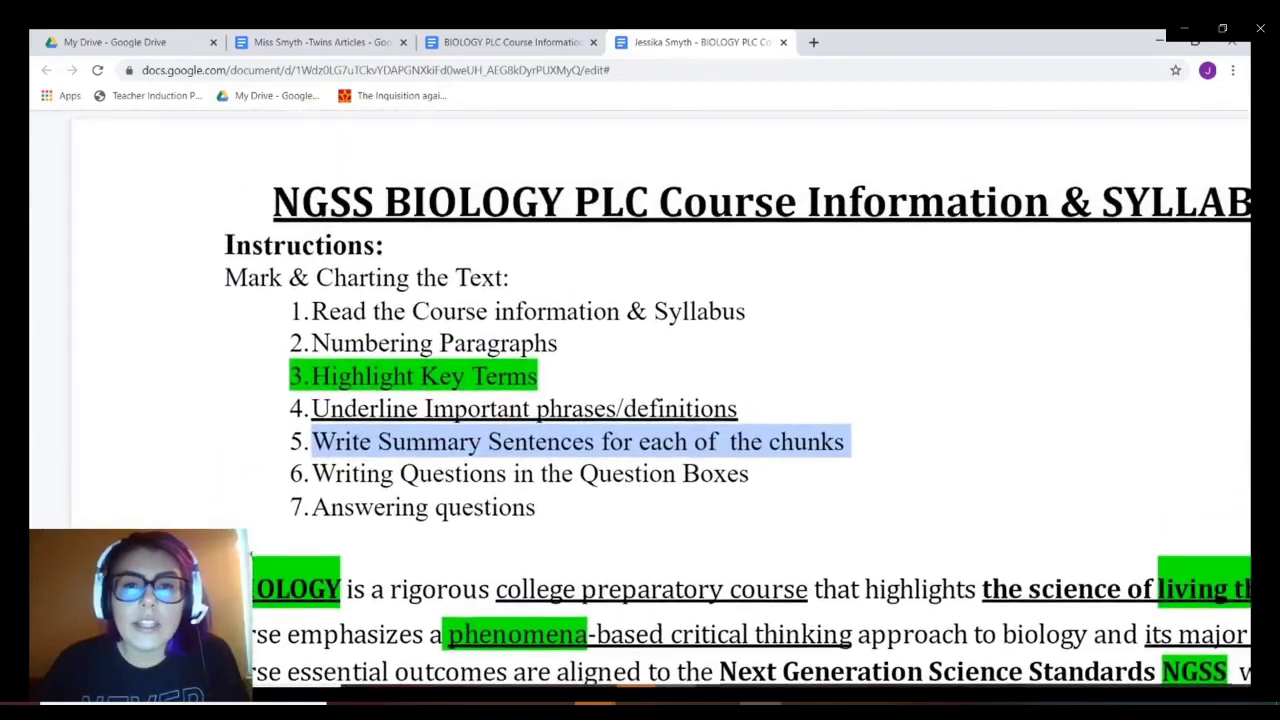
scroll(660, 407, "up", 1)
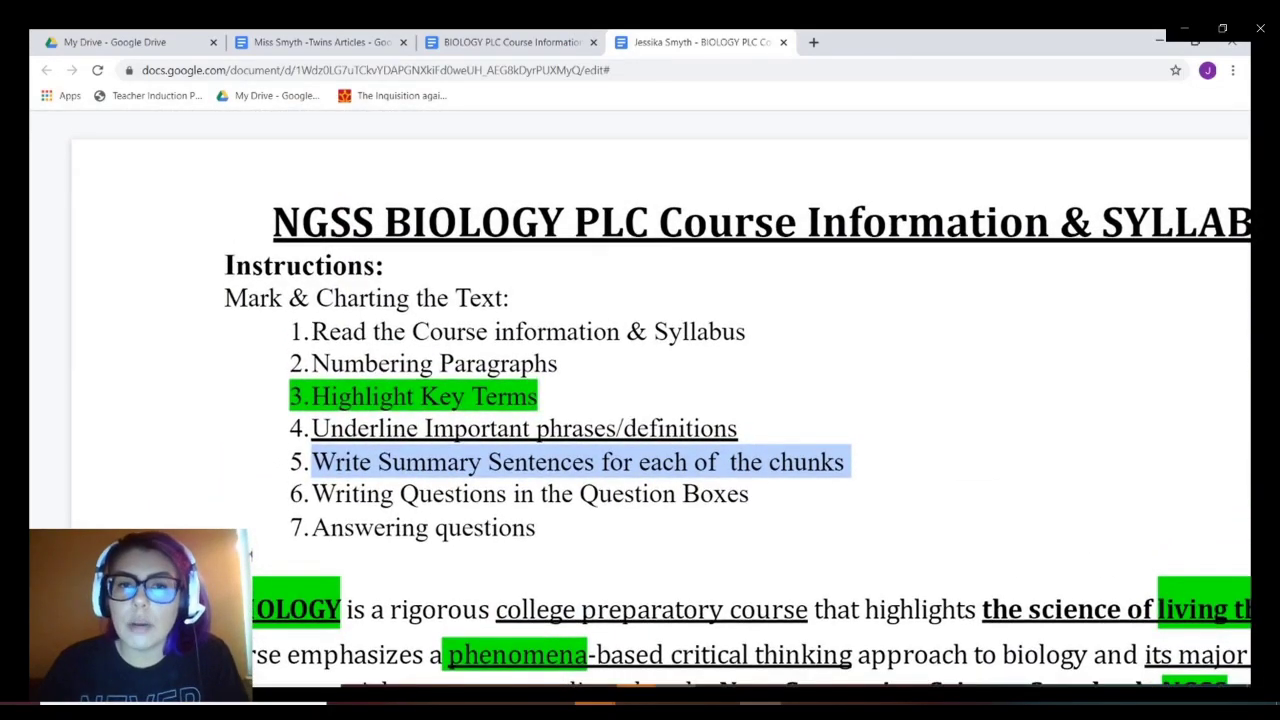
key("ctrl+0")
key("Escape")
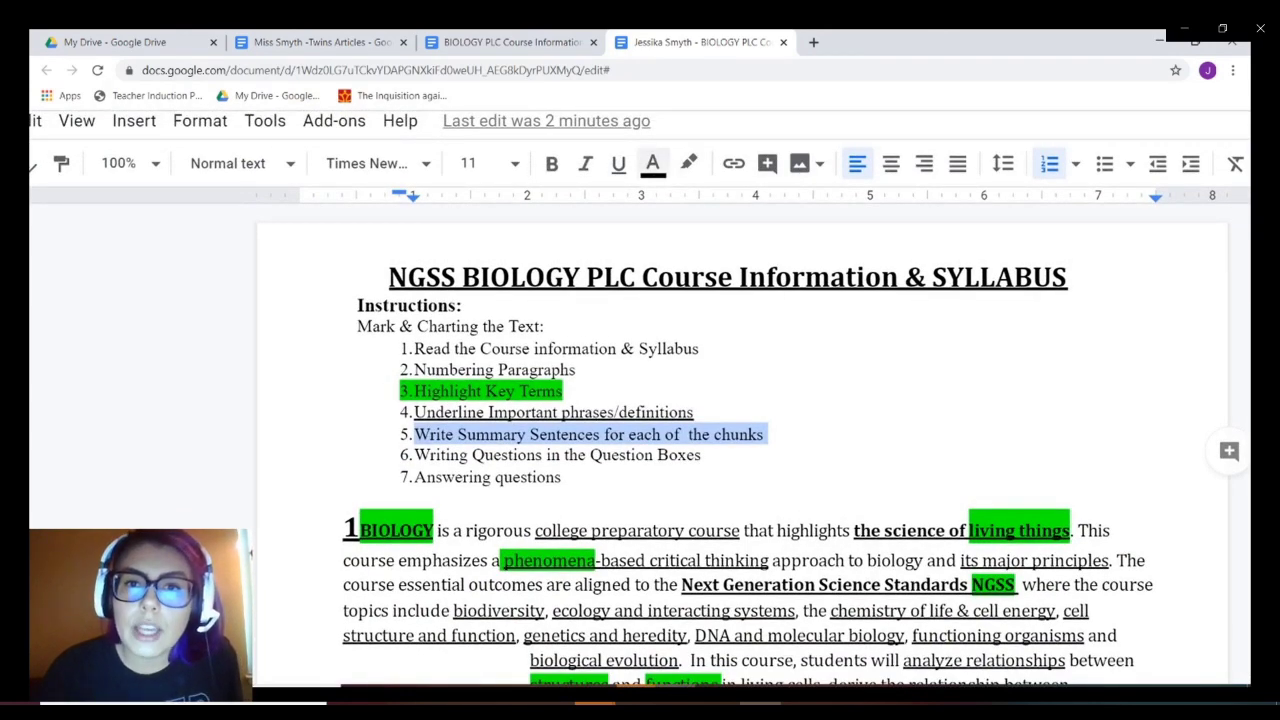
left_click(652, 165)
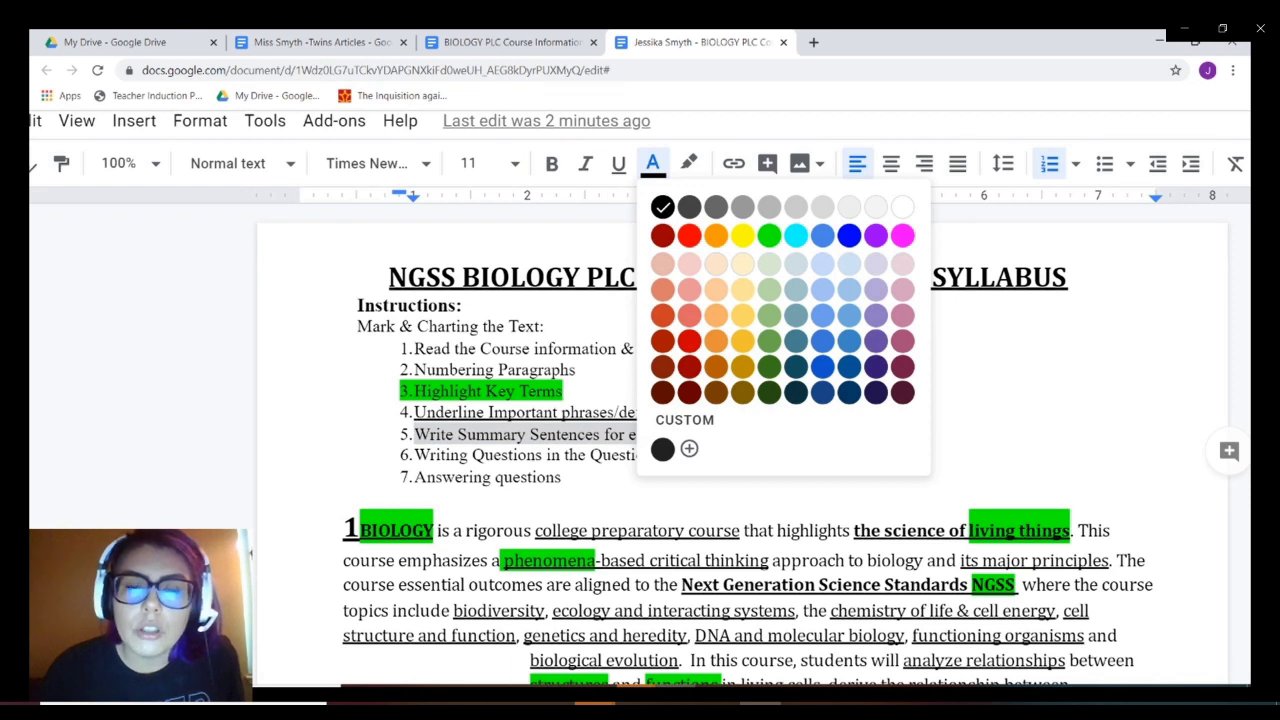
left_click(477, 434)
left_click_drag(414, 434, 776, 436)
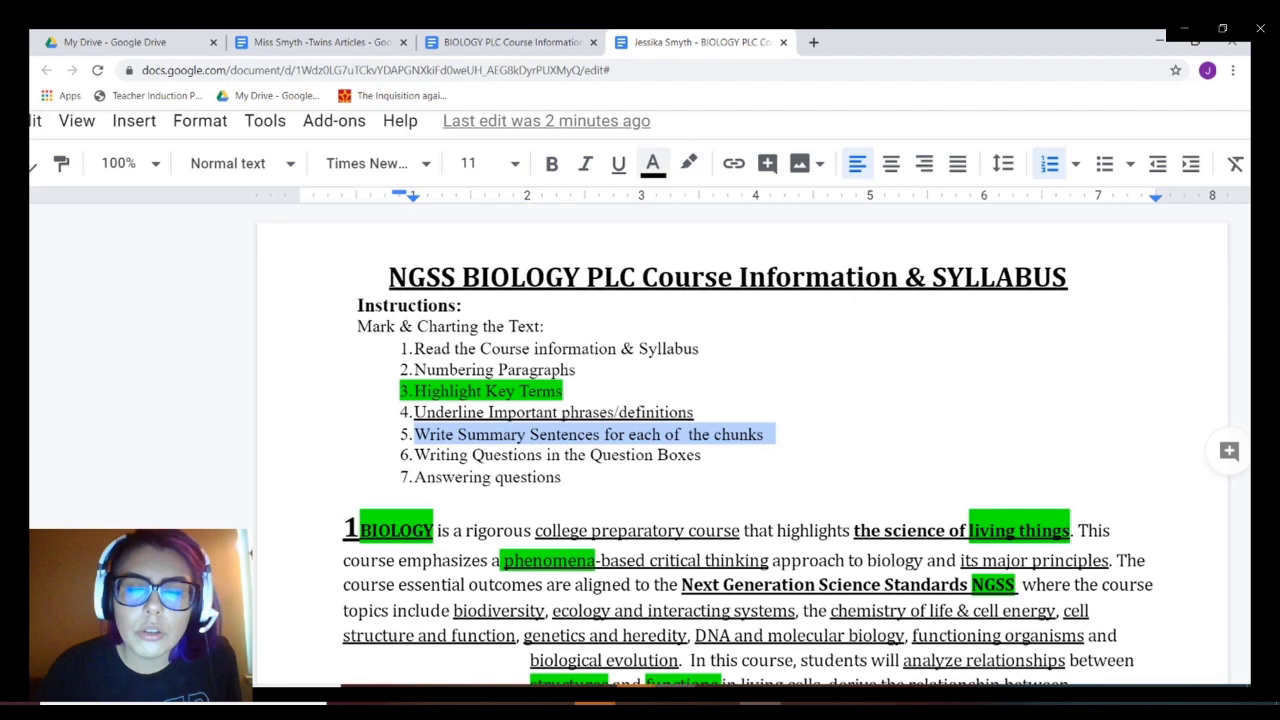
left_click(652, 165)
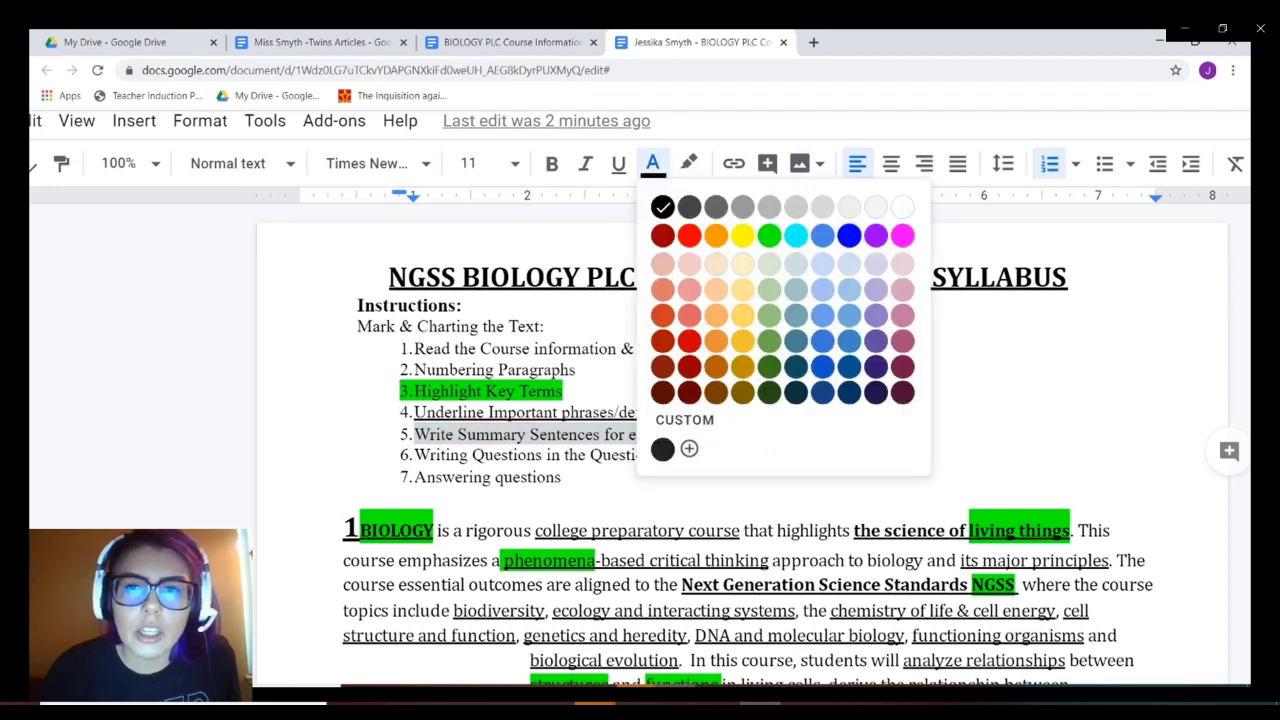
left_click(850, 236)
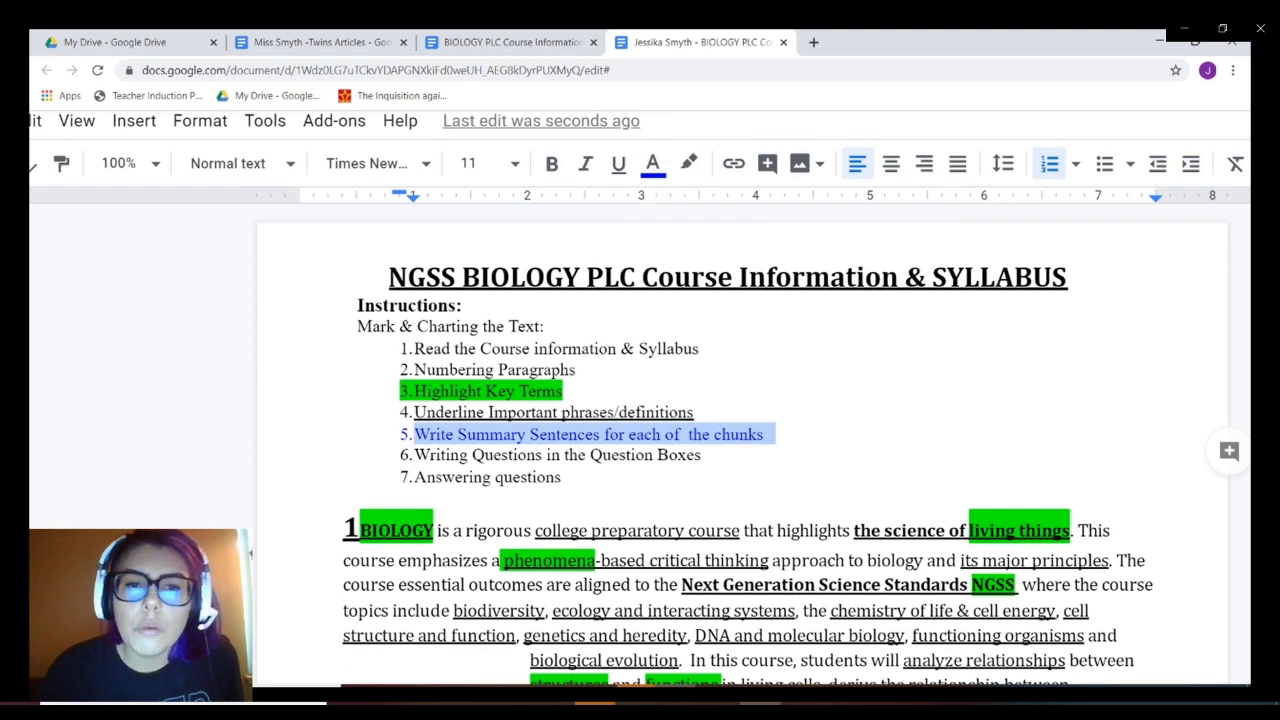
Highlight the words "Summary Sentences" in instruction 5 in yellow.
left_click(490, 434)
left_click_drag(458, 434, 599, 434)
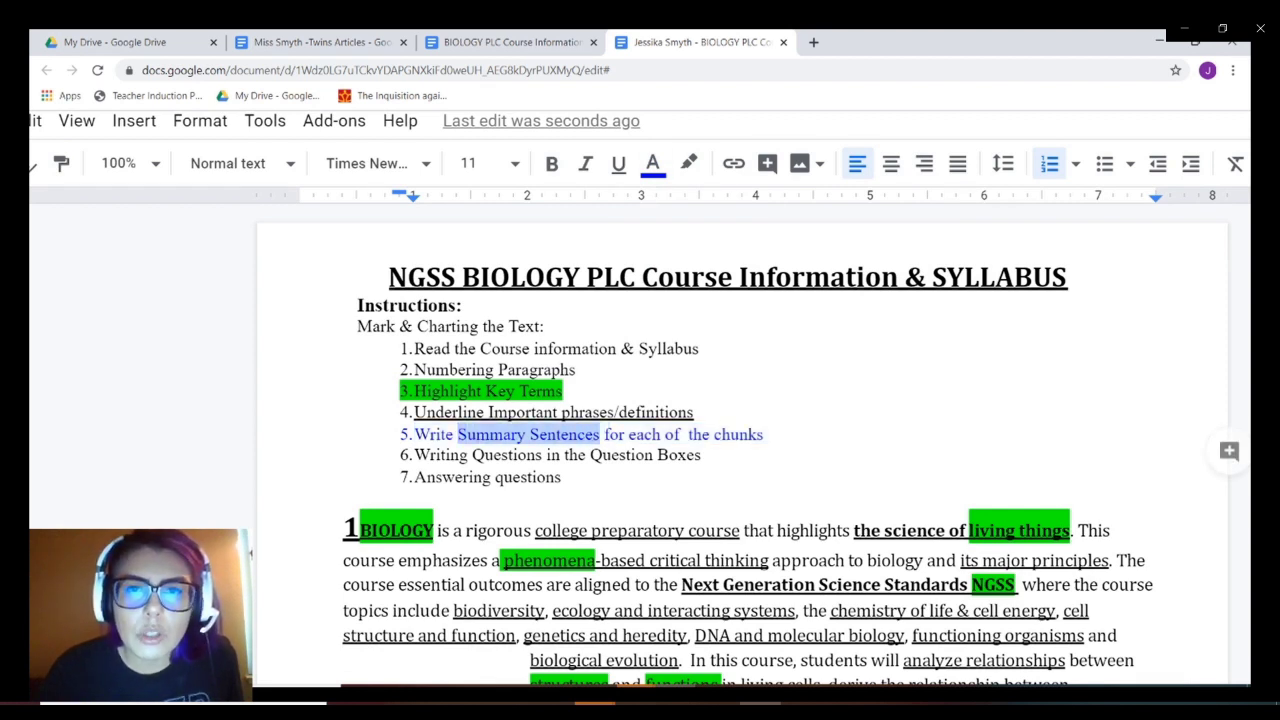
left_click(688, 163)
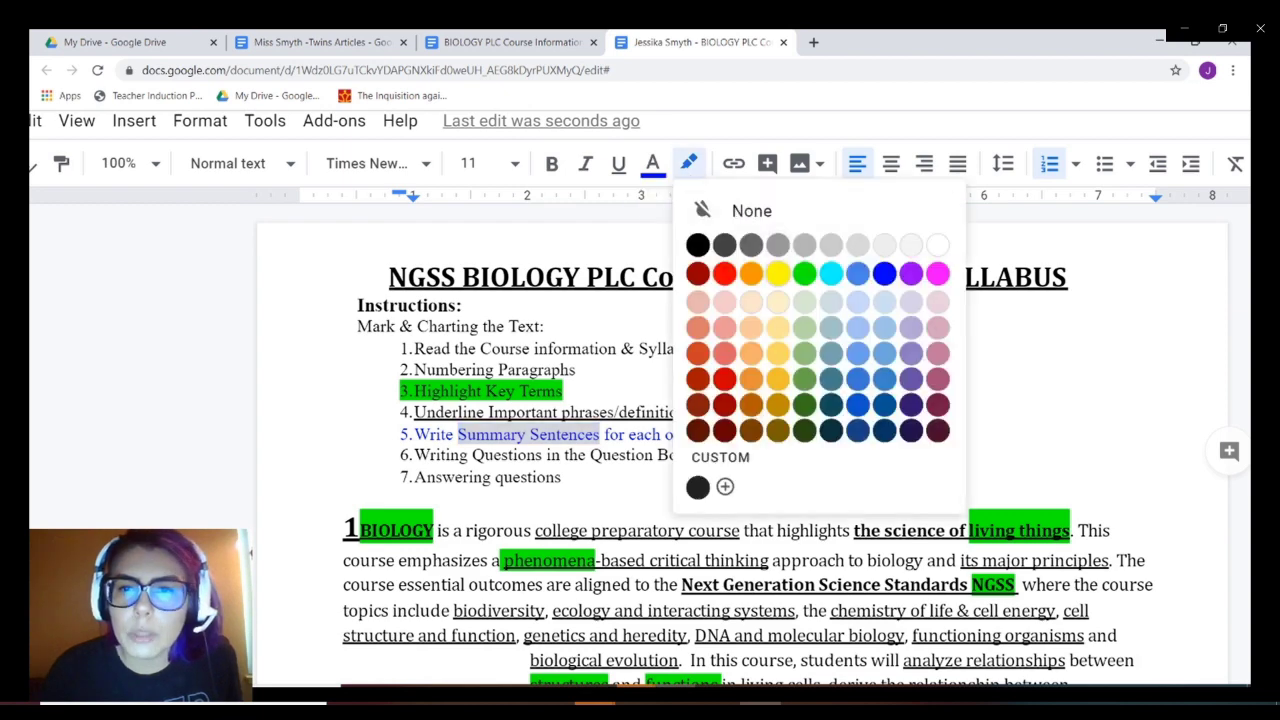
left_click(778, 273)
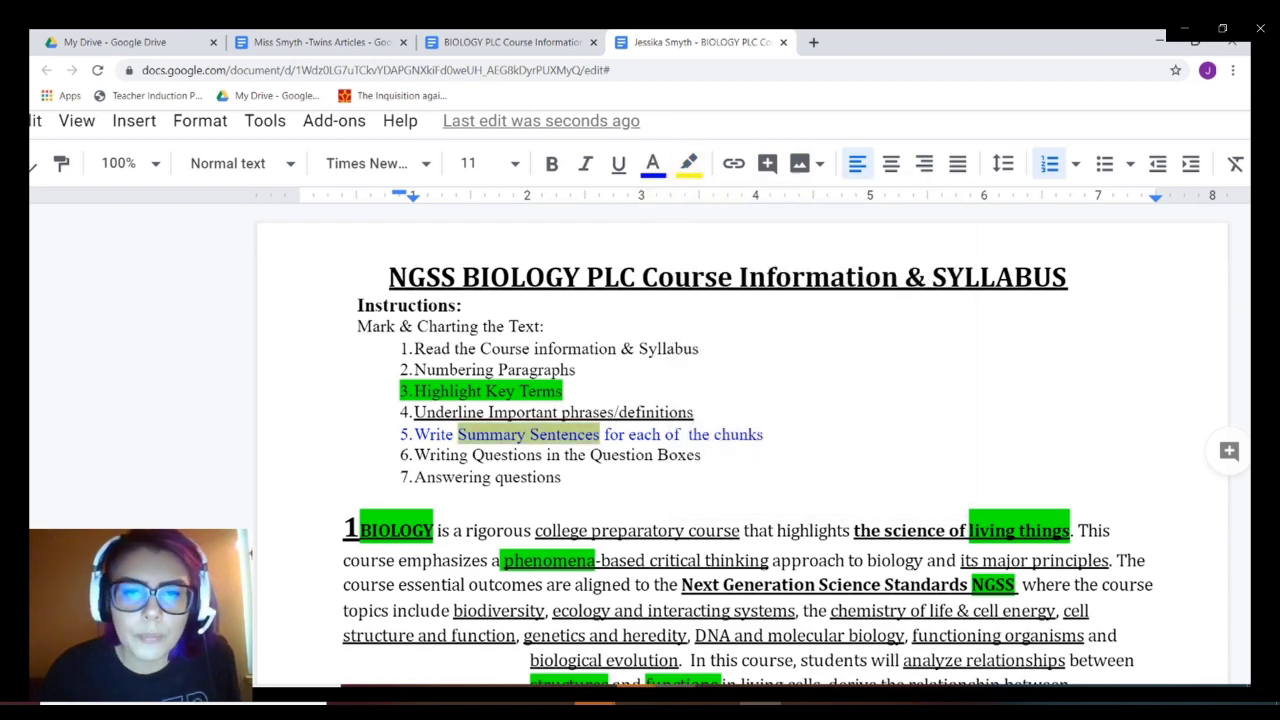
left_click(671, 455)
Set the text color to blue at the end of section 1's summary prompt, "The information above is saying that".
scroll(671, 455, "down", 4)
scroll(727, 445, "down", 3)
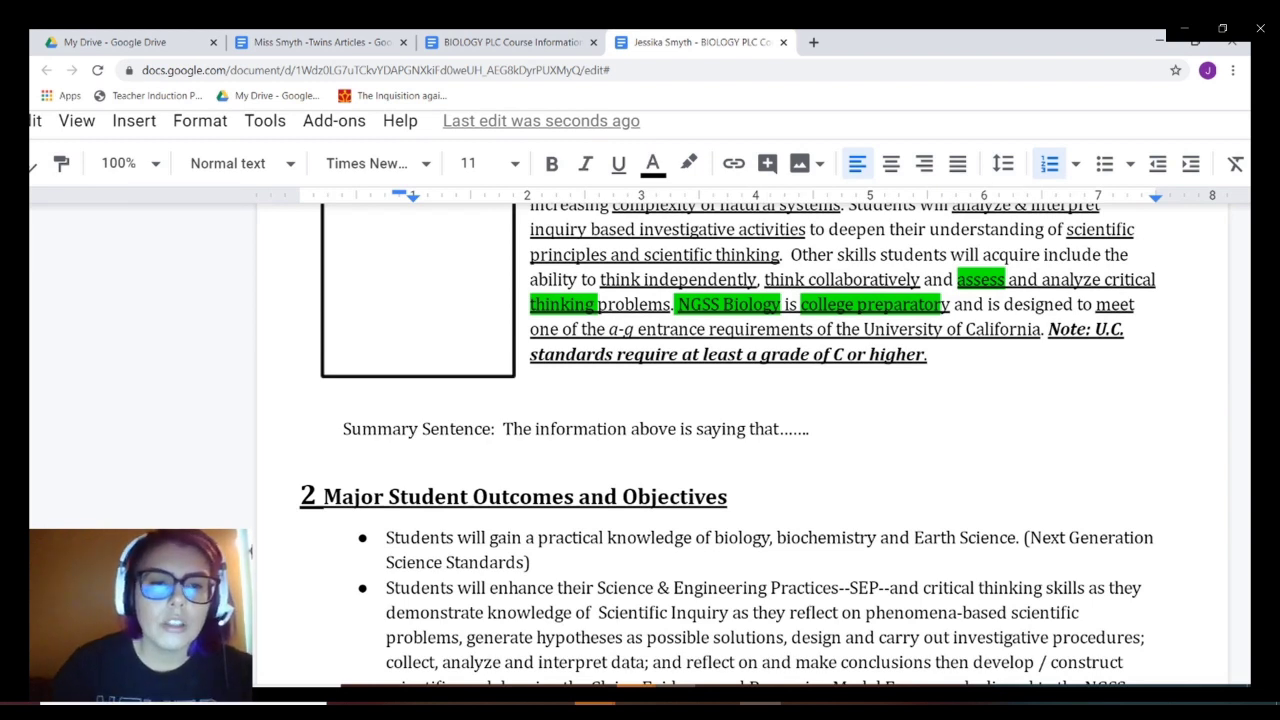
left_click(811, 429)
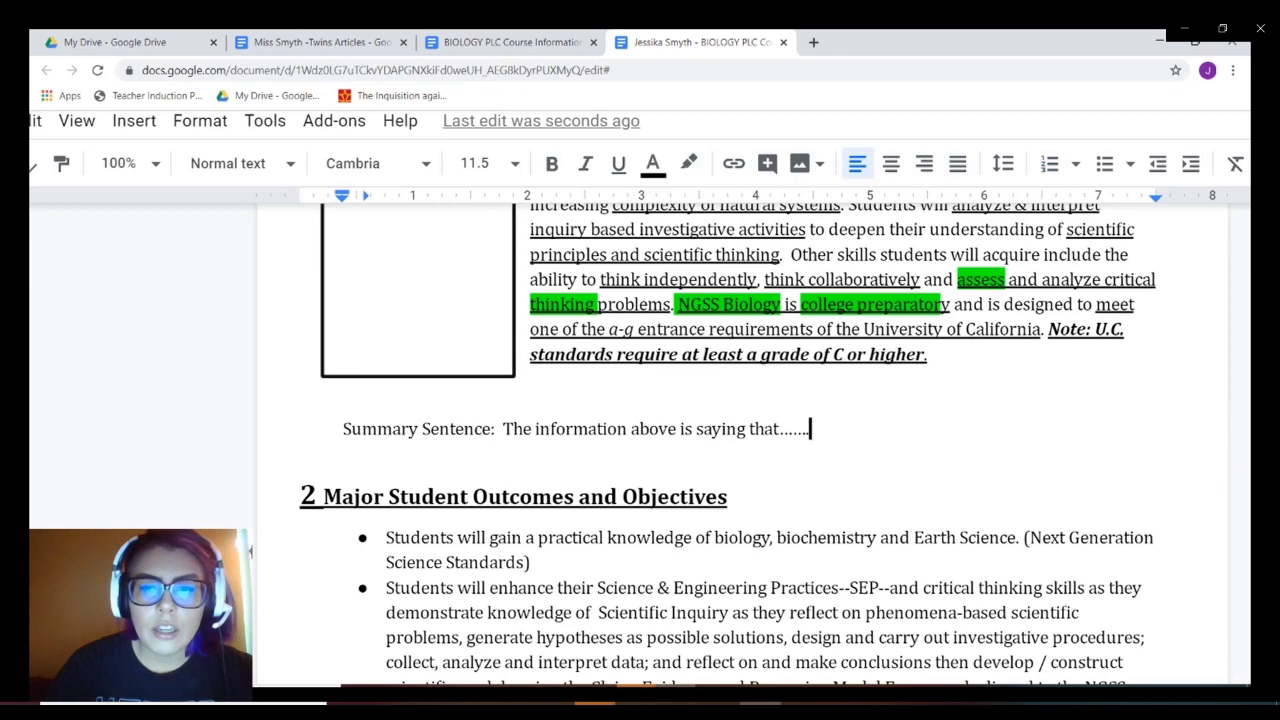
left_click(652, 163)
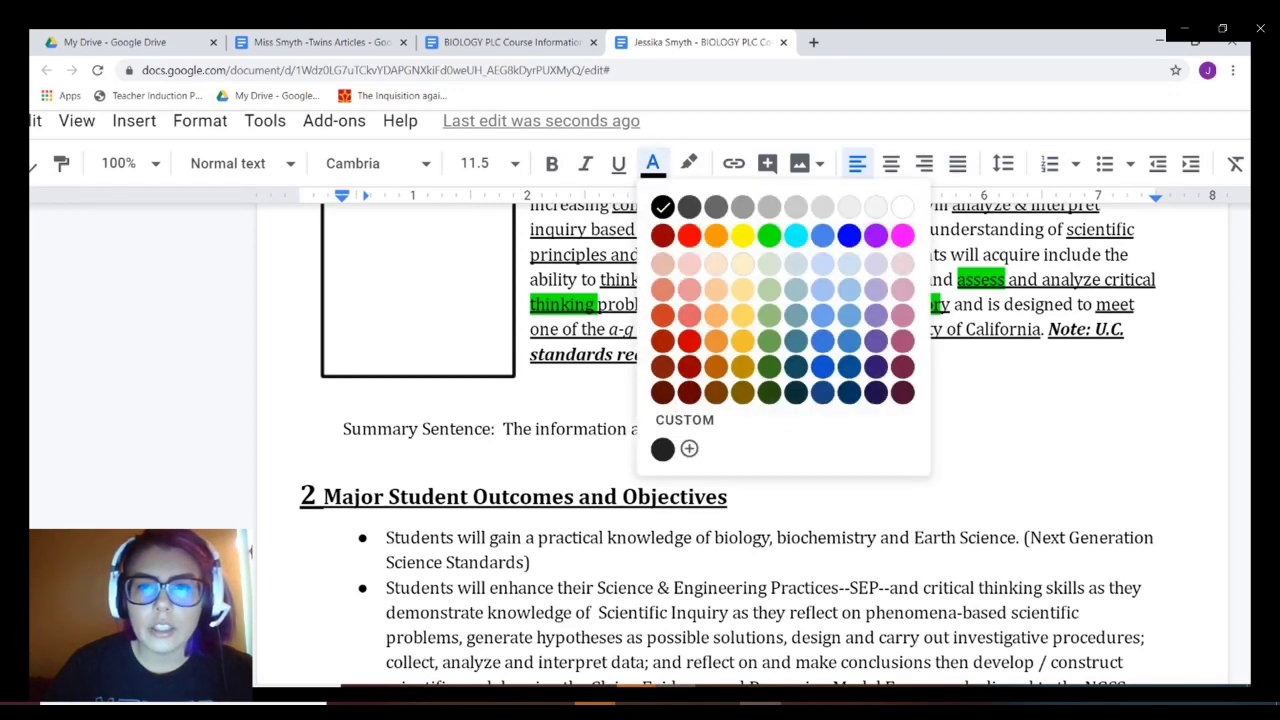
left_click(848, 235)
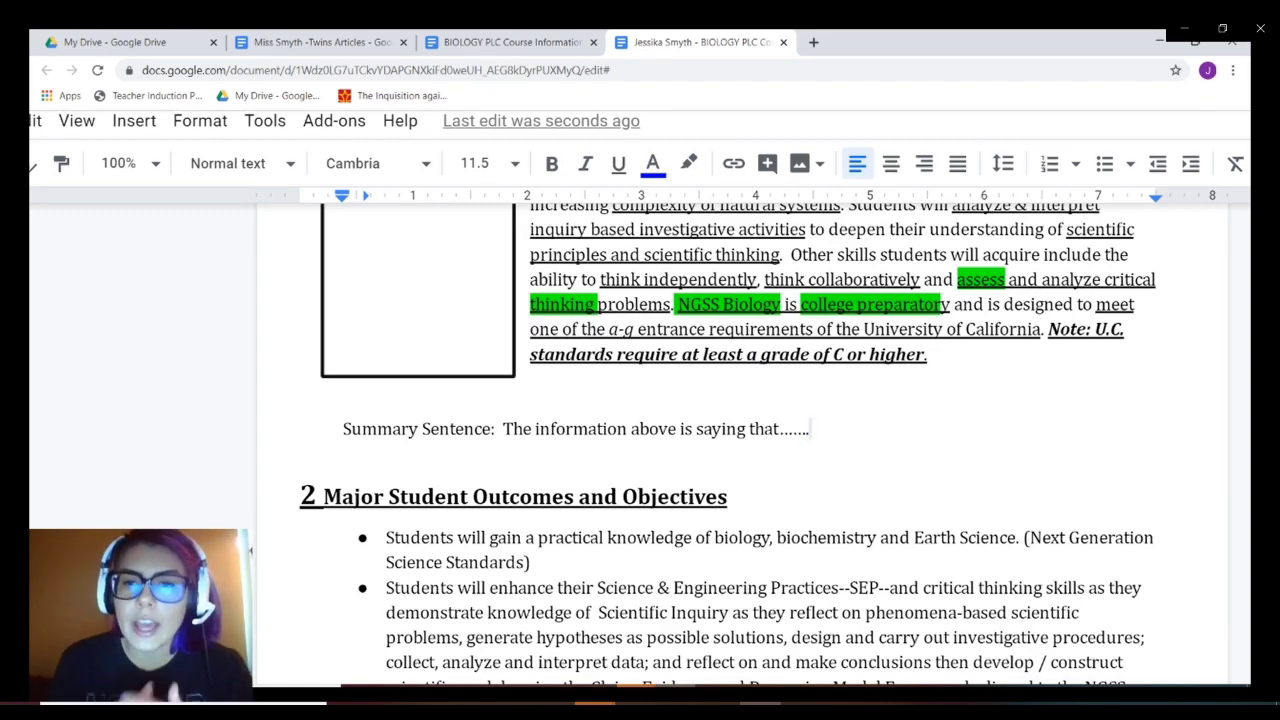
Reread the highlighted terms and underlined phrases of section 1 to work out what its summary sentence should say.
key("ctrl+minus")
key("ctrl+minus")
key("ctrl+minus")
scroll(600, 440, "up", 3)
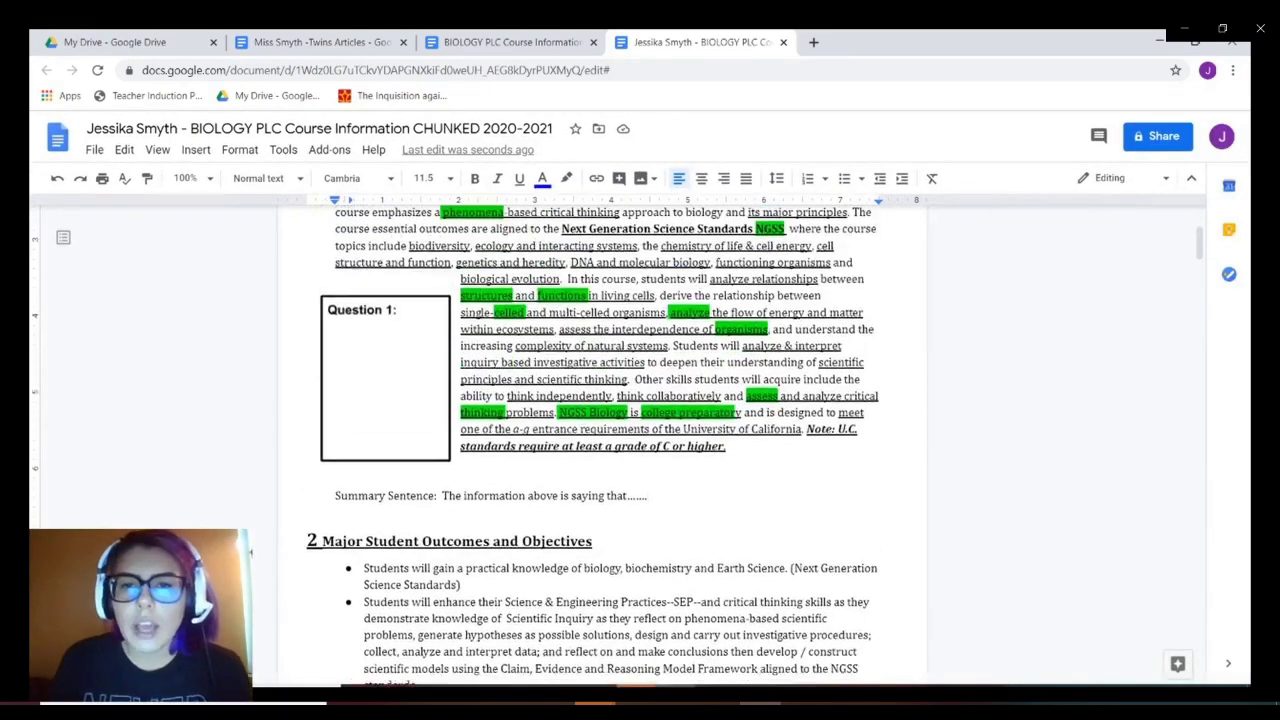
scroll(600, 440, "up", 1)
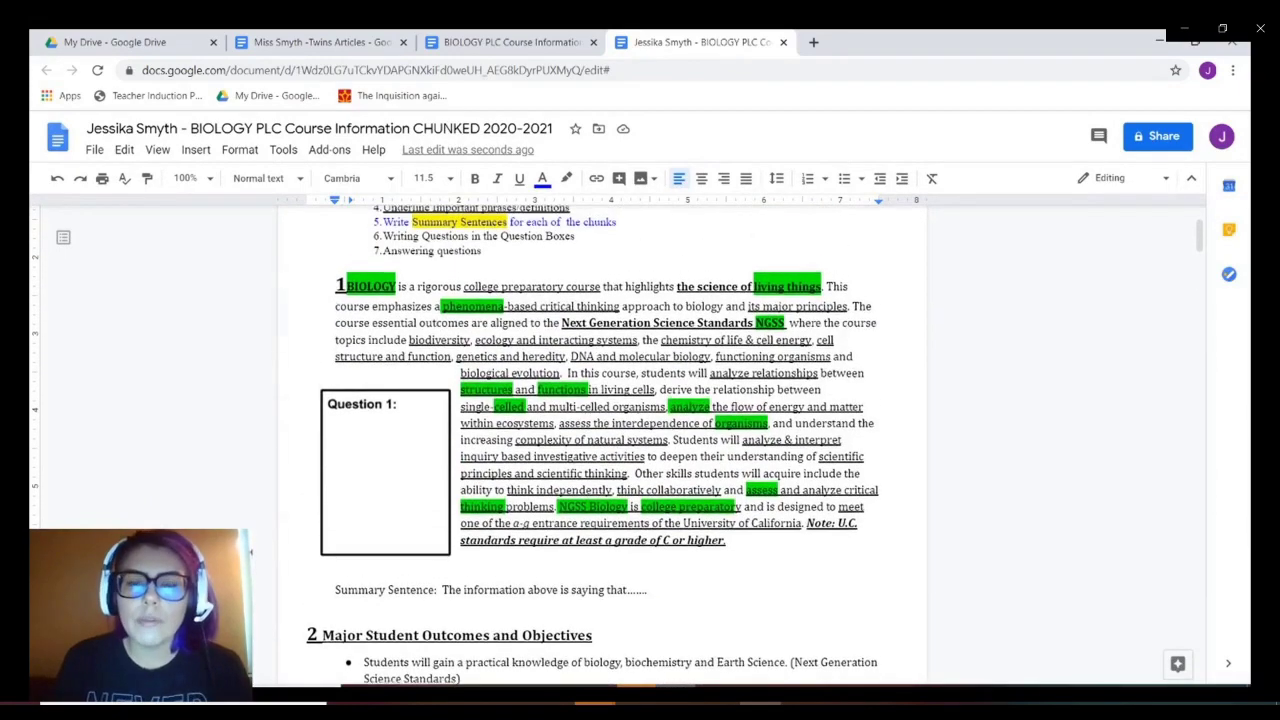
scroll(600, 440, "down", 1)
scroll(600, 440, "down", 1)
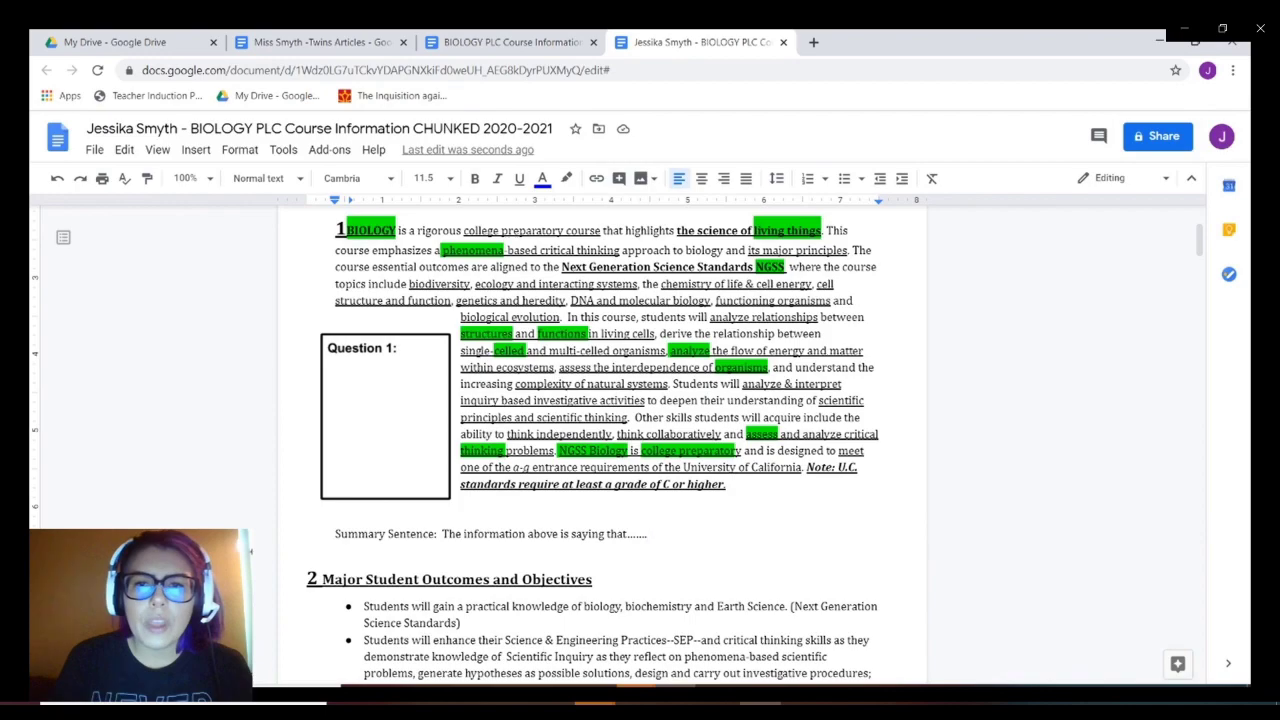
scroll(600, 440, "up", 2)
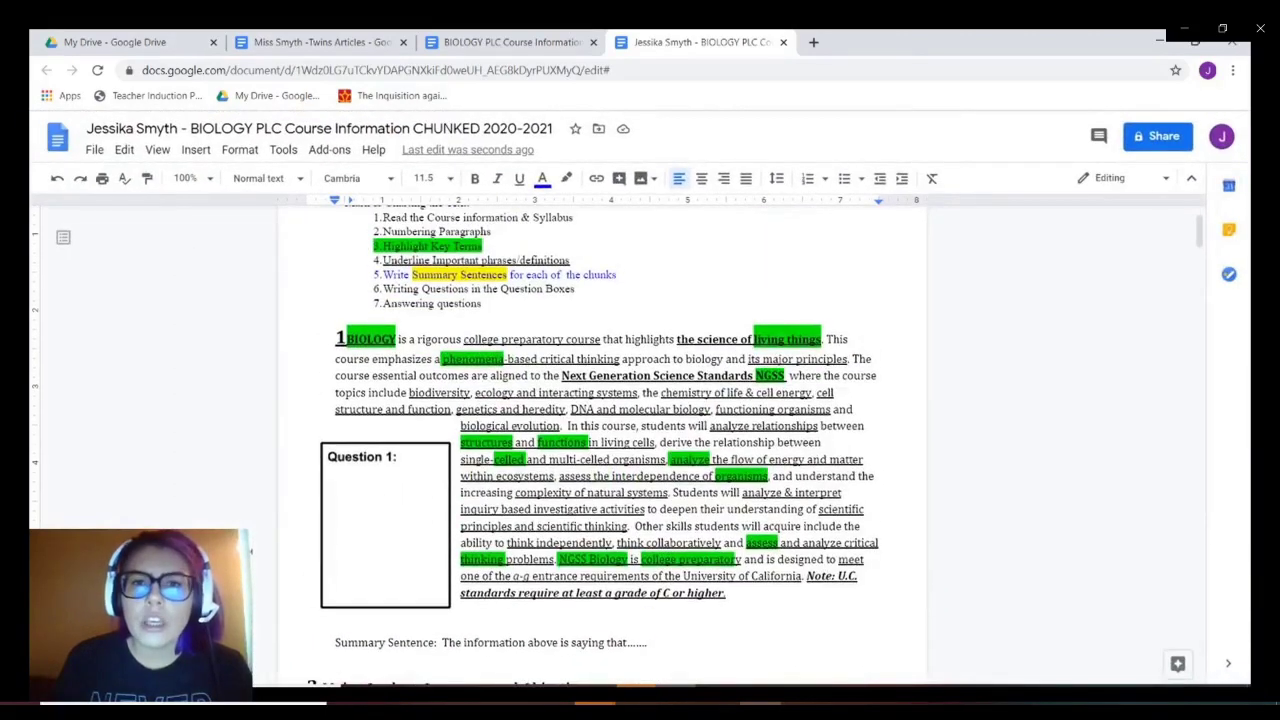
scroll(600, 440, "down", 1)
scroll(600, 440, "up", 1)
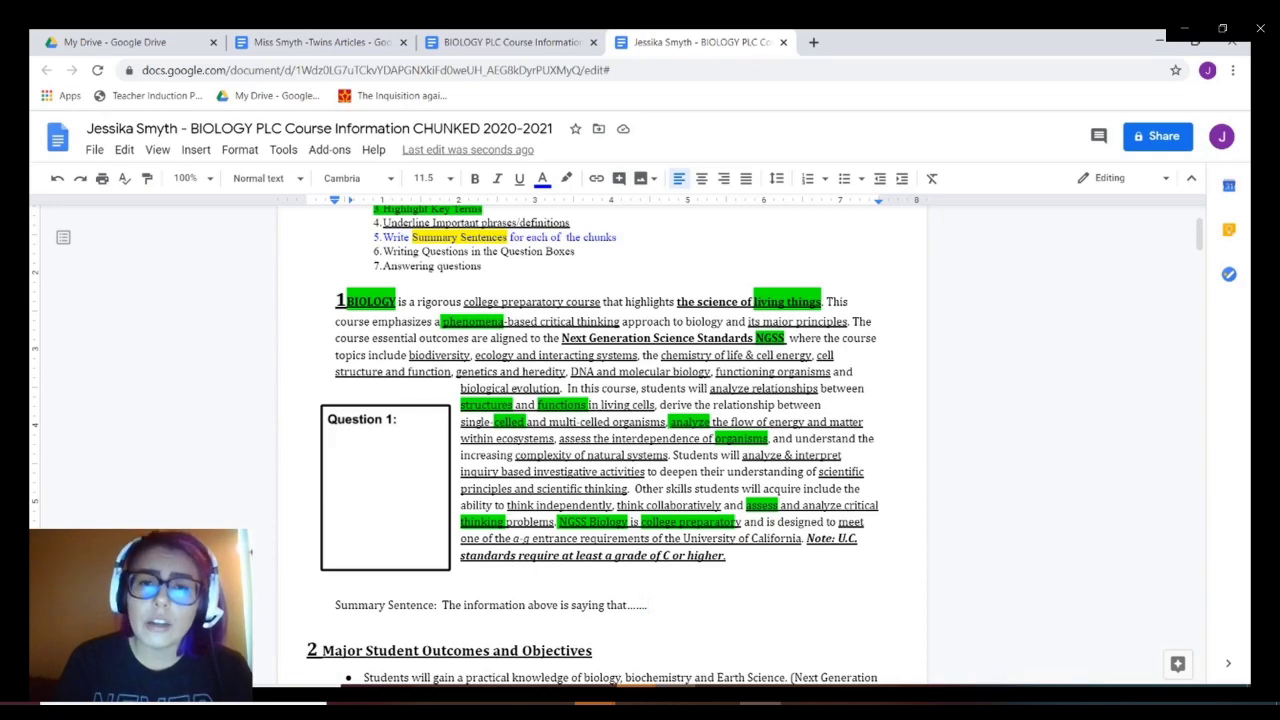
scroll(600, 440, "down", 1)
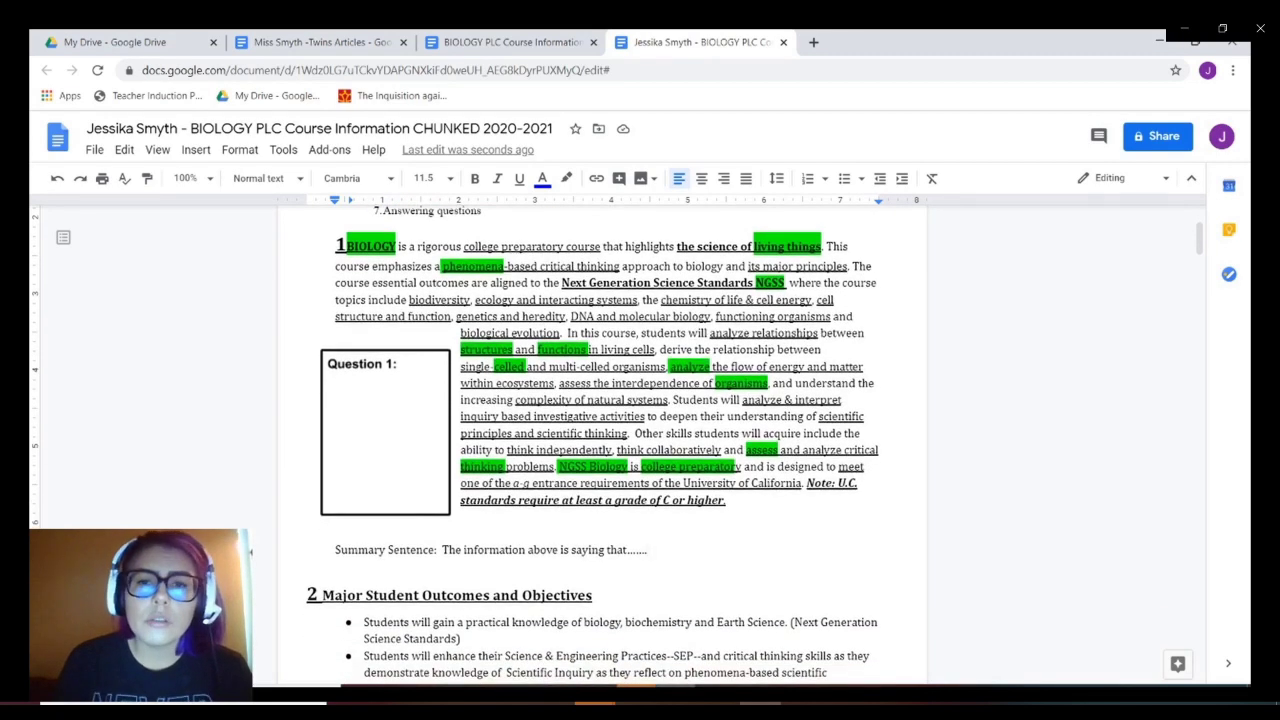
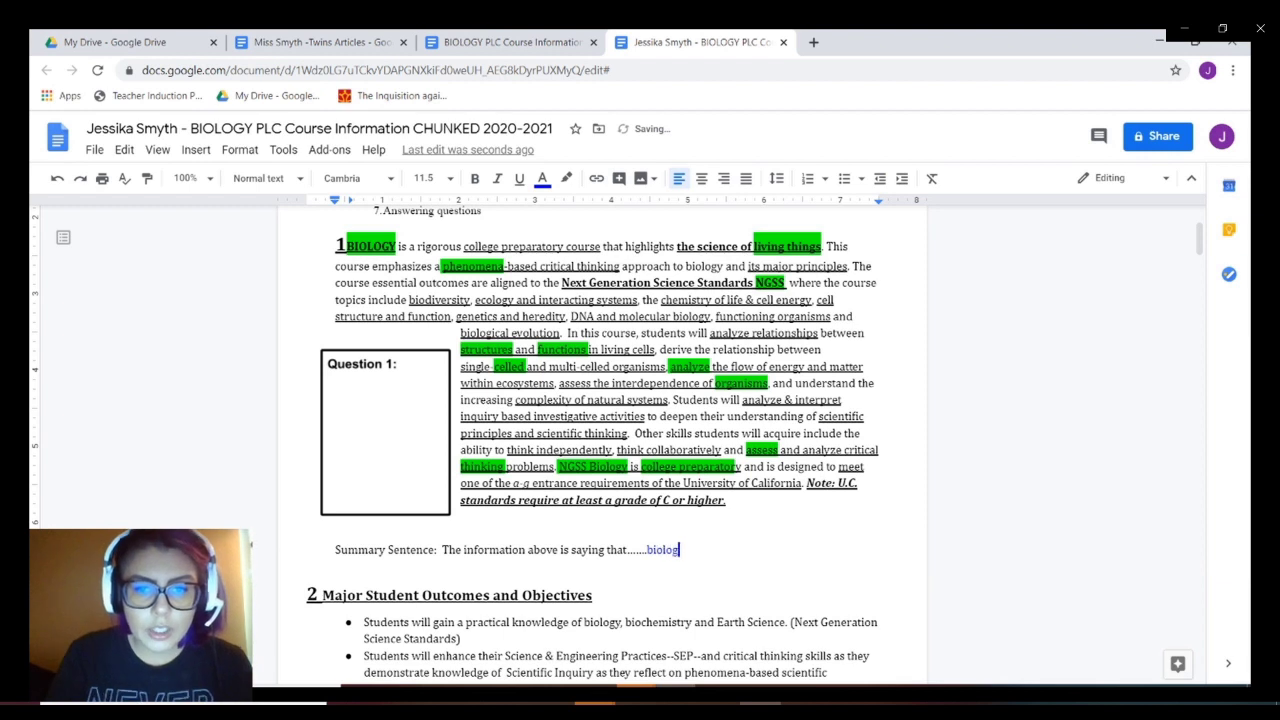
Begin section 1's summary sentence in blue with "biology is a college prep course where we will".
type("a ")
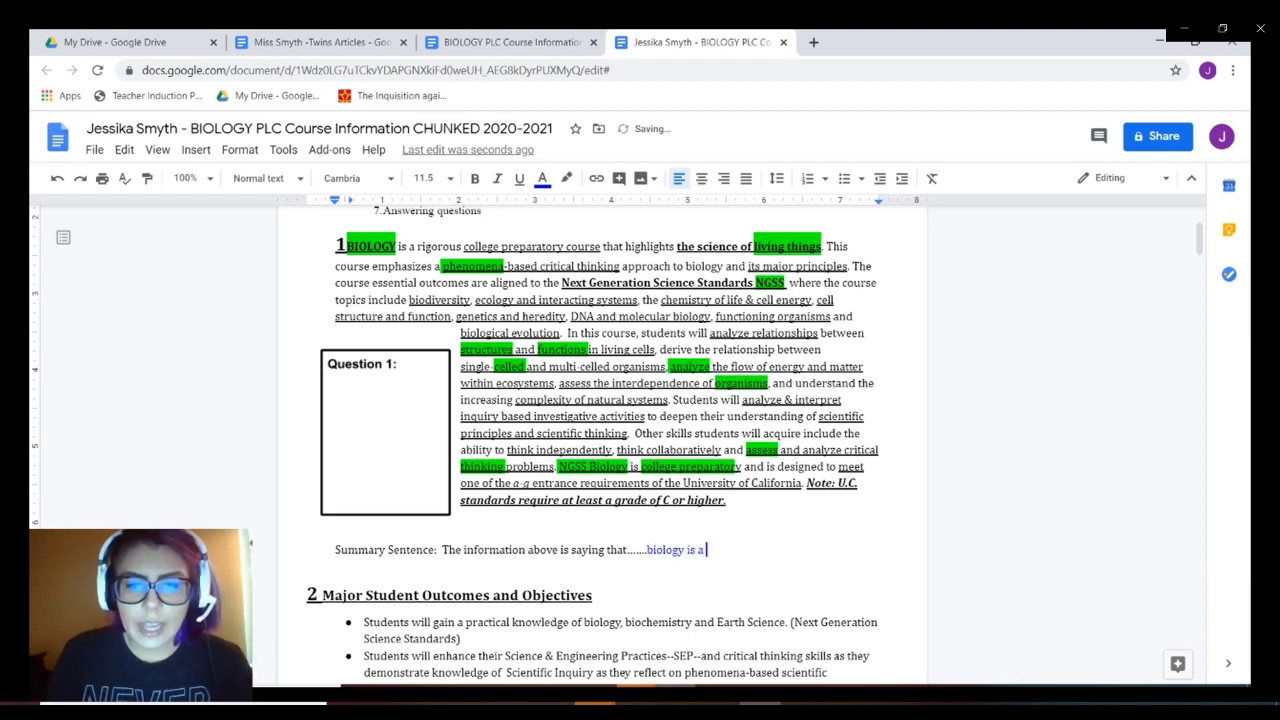
type("college prep")
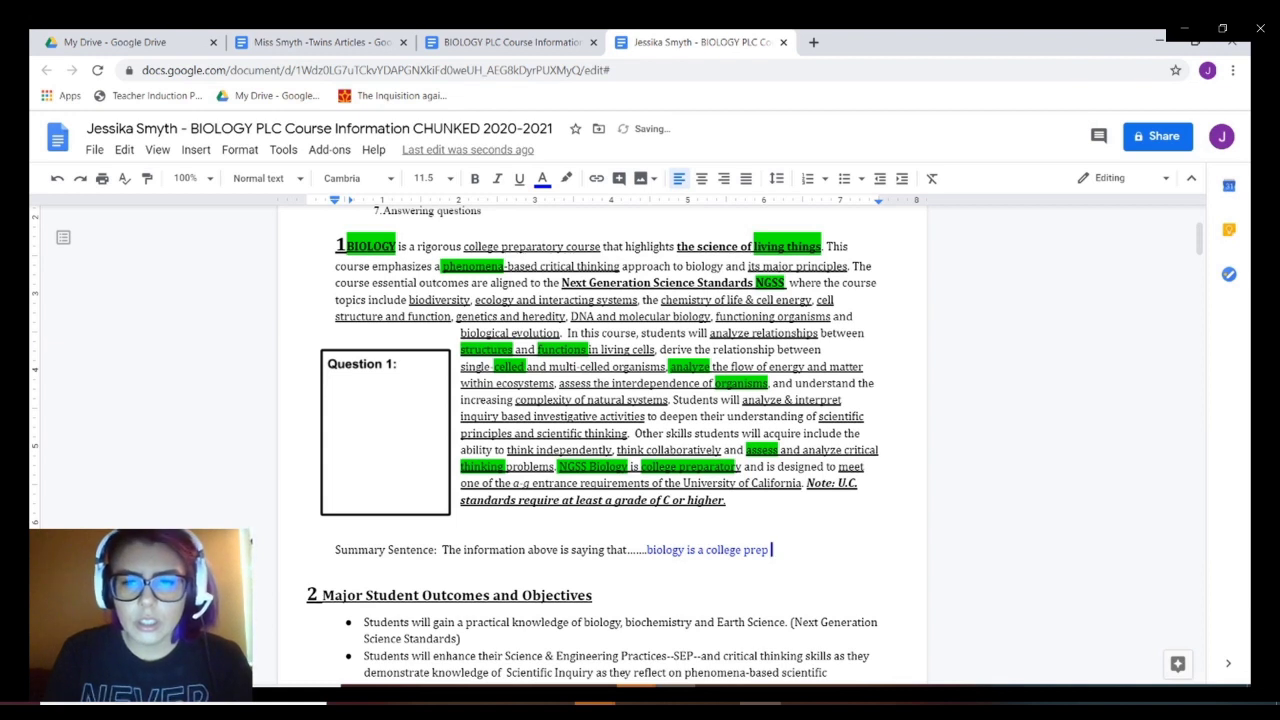
type(" class")
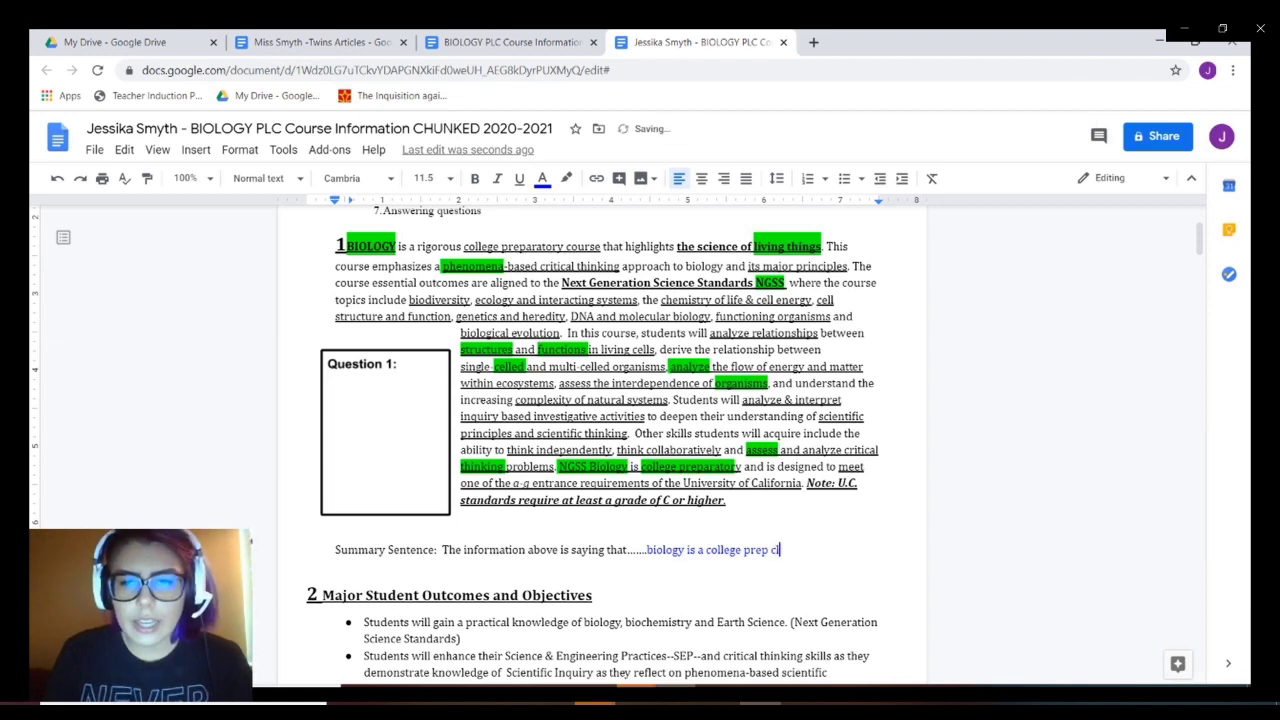
key("BackSpace")
key("BackSpace")
key("BackSpace")
key("BackSpace")
type("ou")
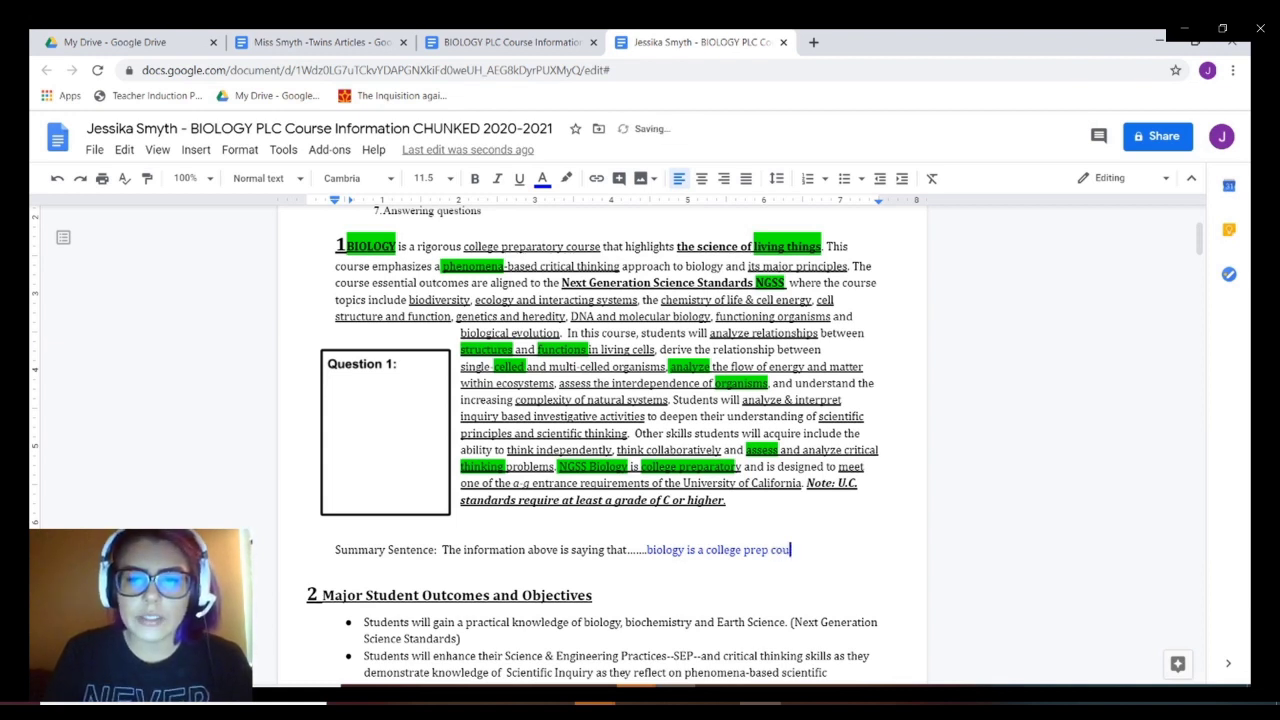
type("rse where")
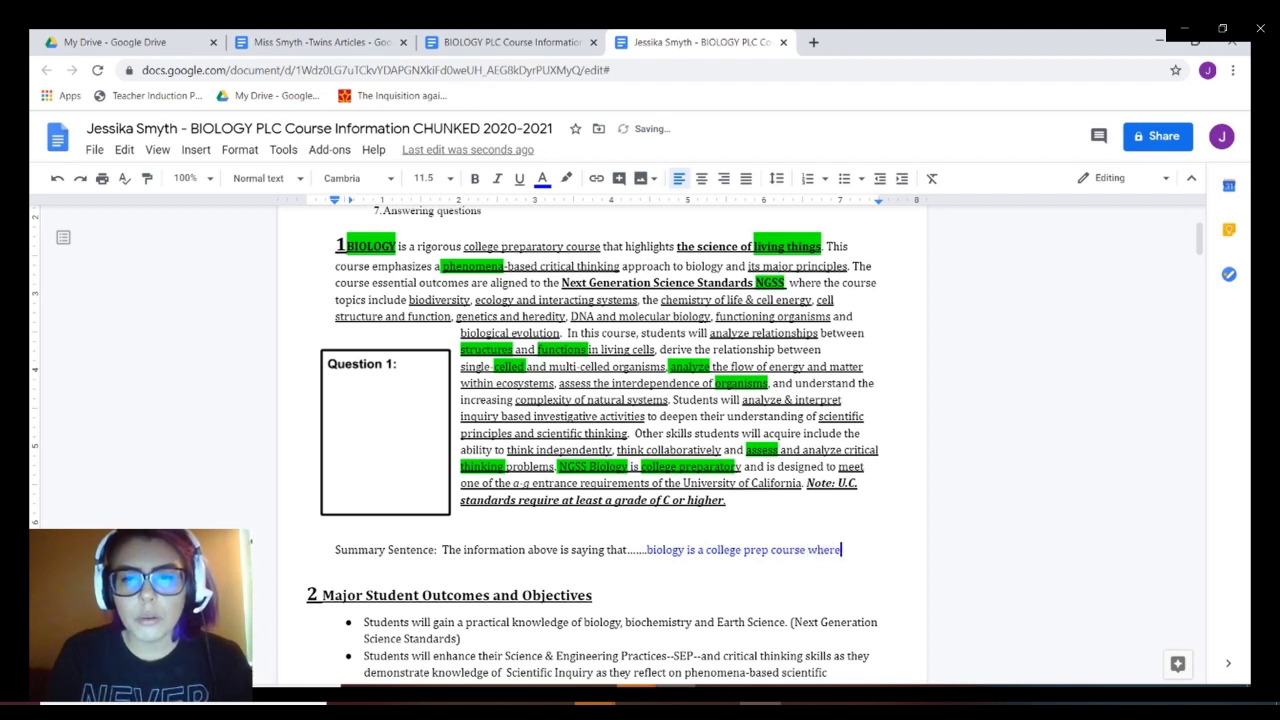
type(" we will")
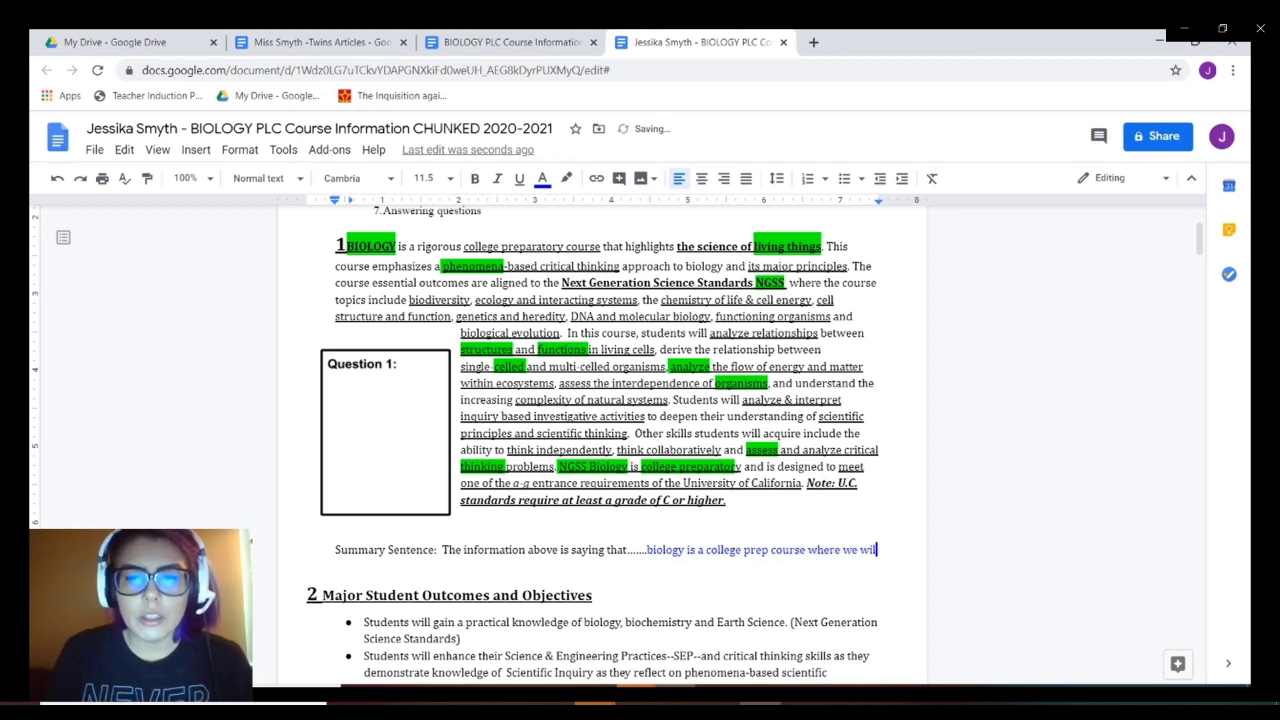
Continue section 1's summary sentence with "be analyzing and thinking about structure and function, cells, organisms, etc.".
type(" be analy")
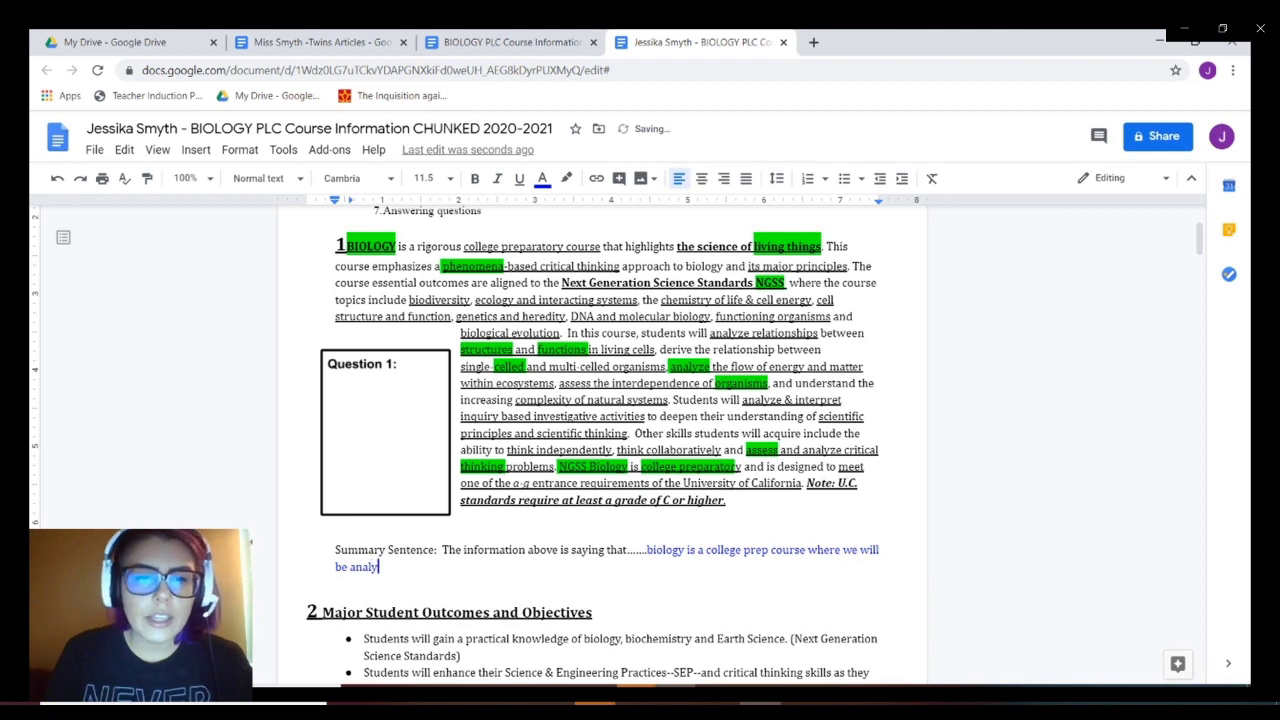
type("zing a")
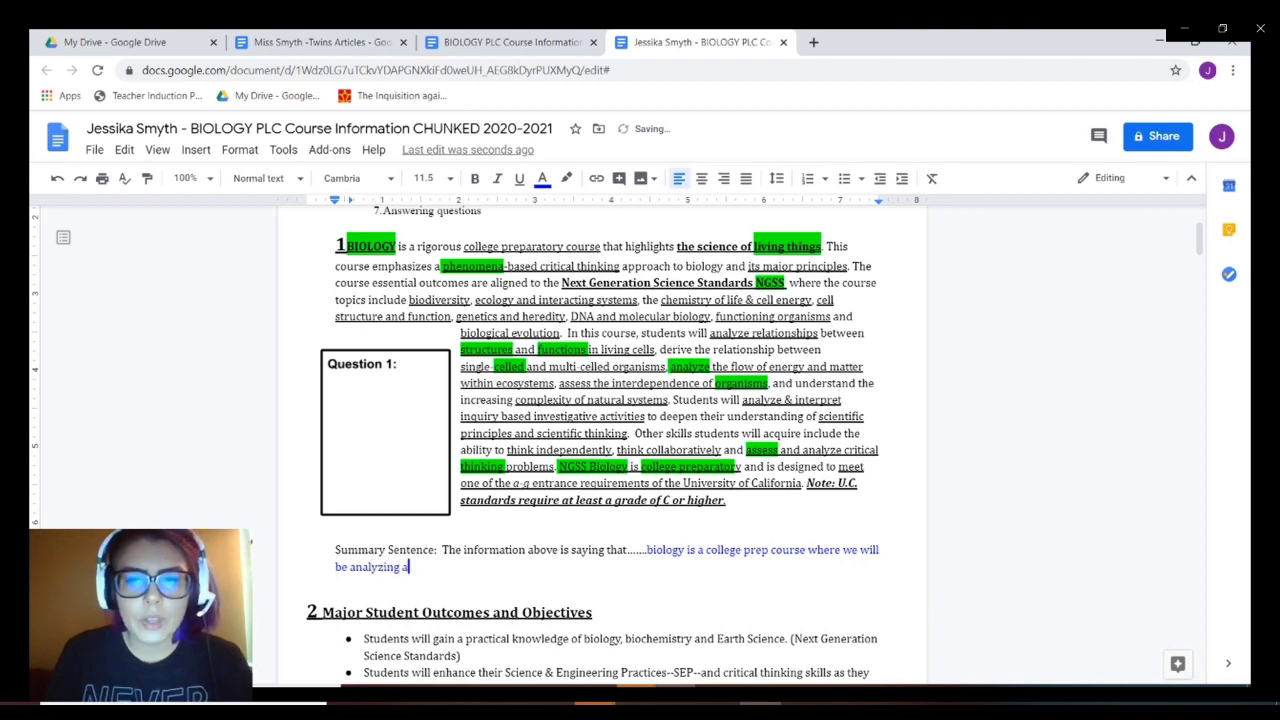
type("nd thinking about ")
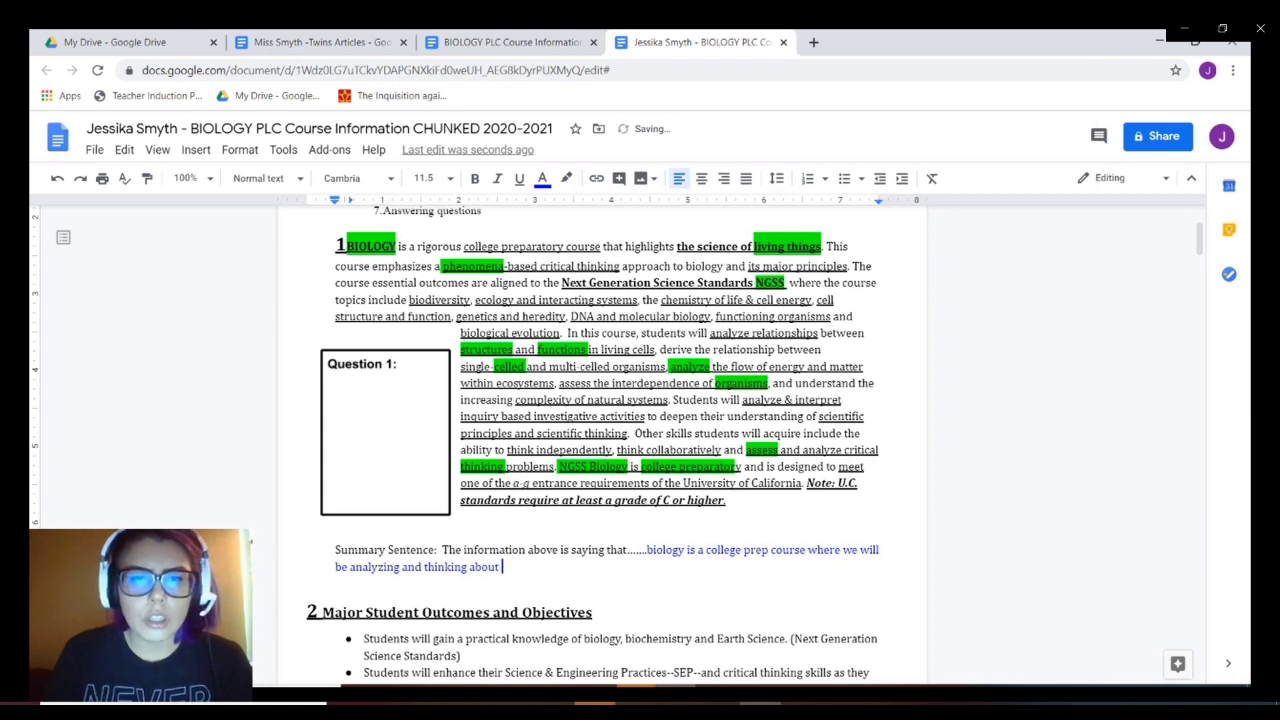
type("stu")
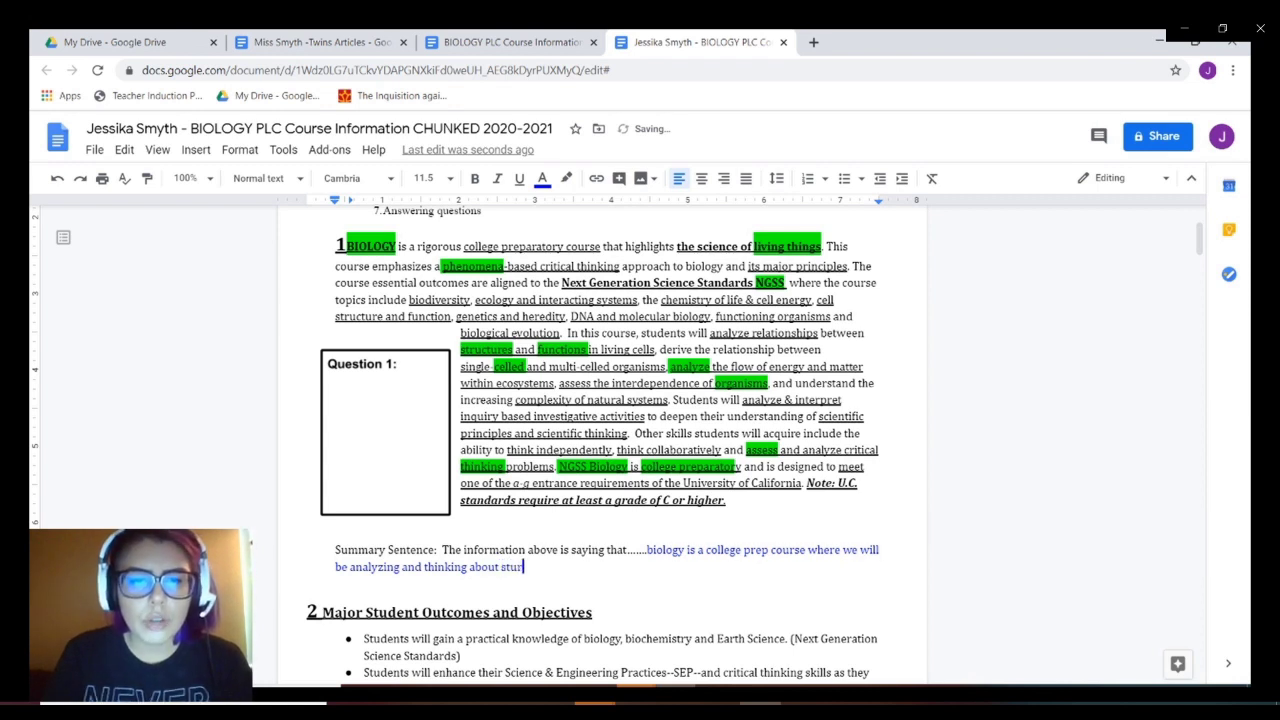
key("BackSpace")
key("BackSpace")
type("tructure and fu")
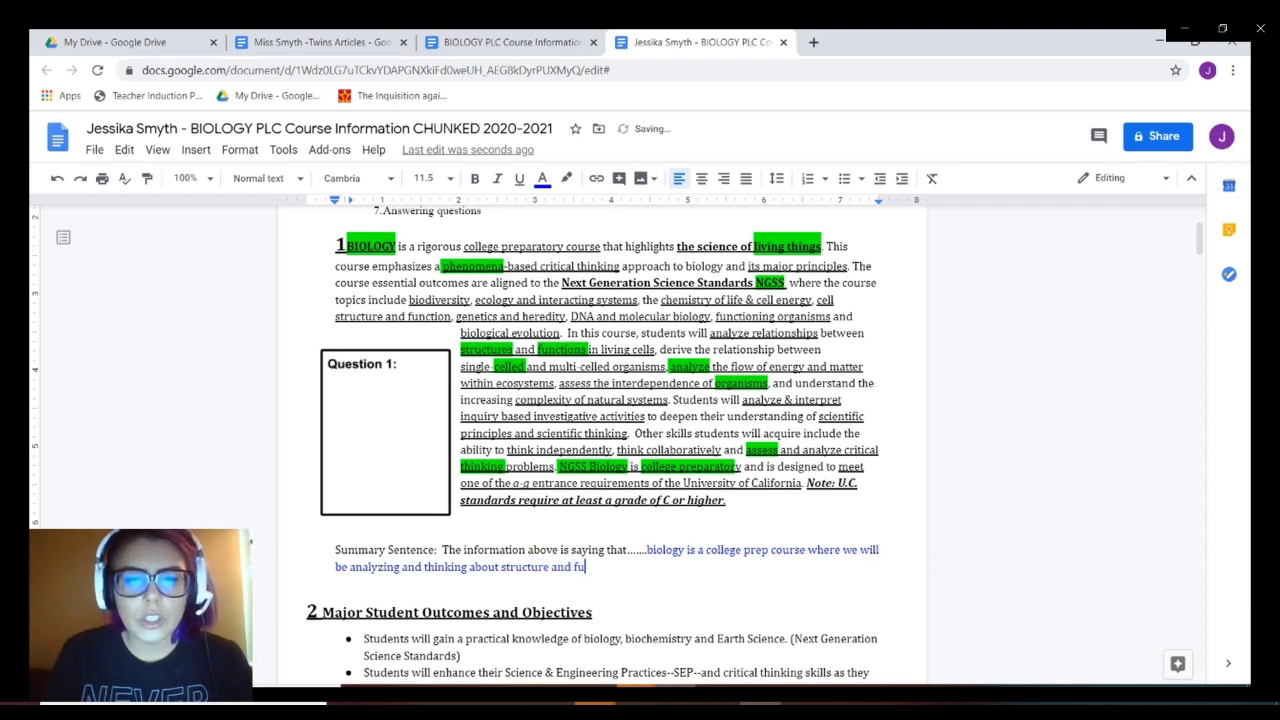
type("nction, c")
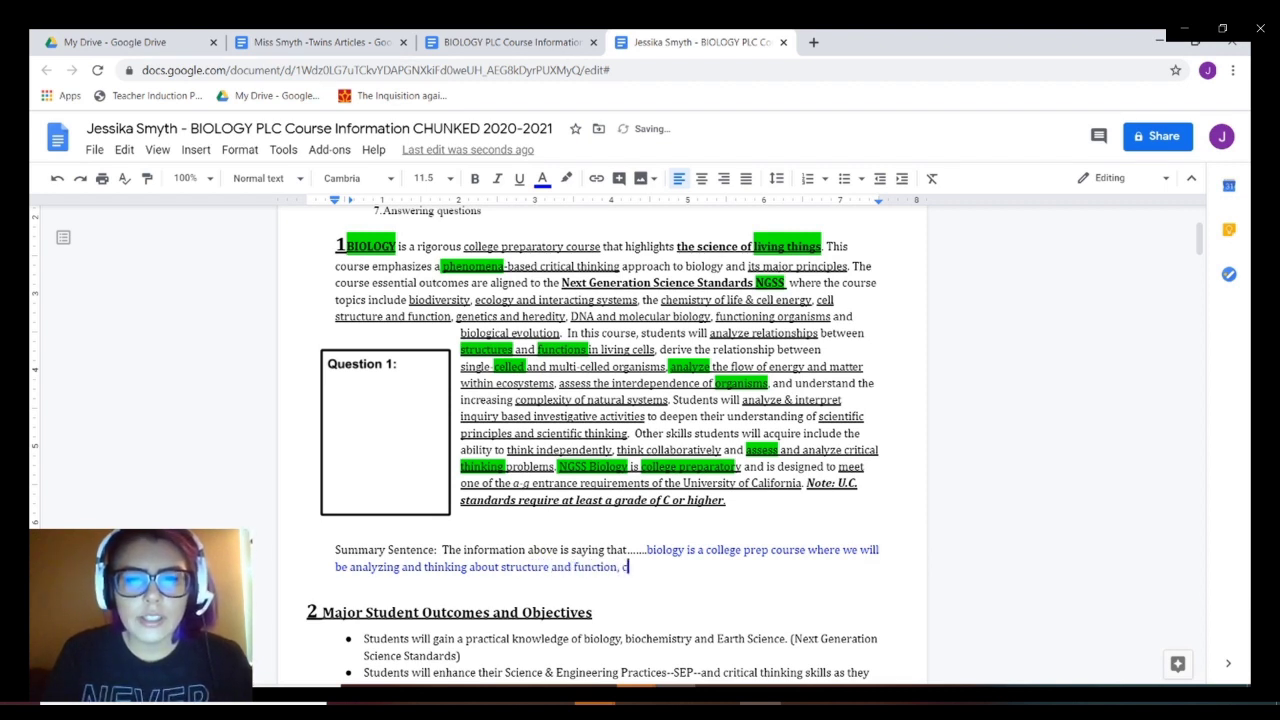
type("ells")
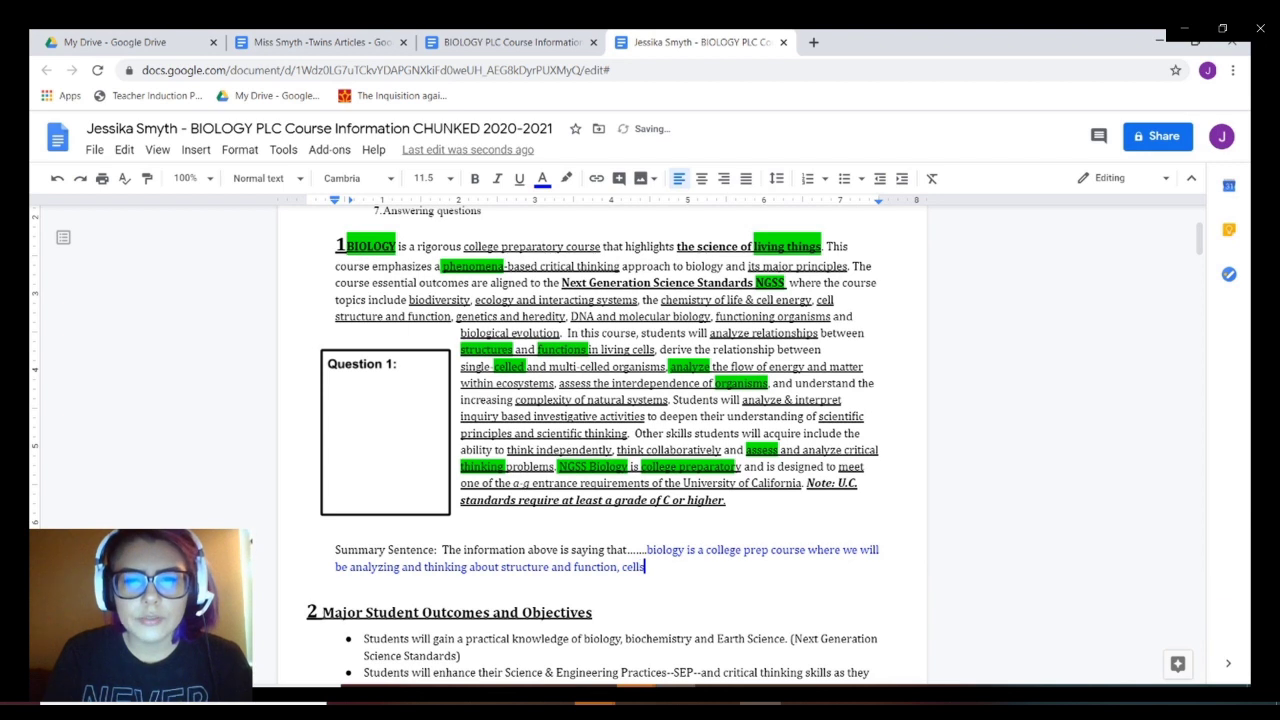
type(", organis")
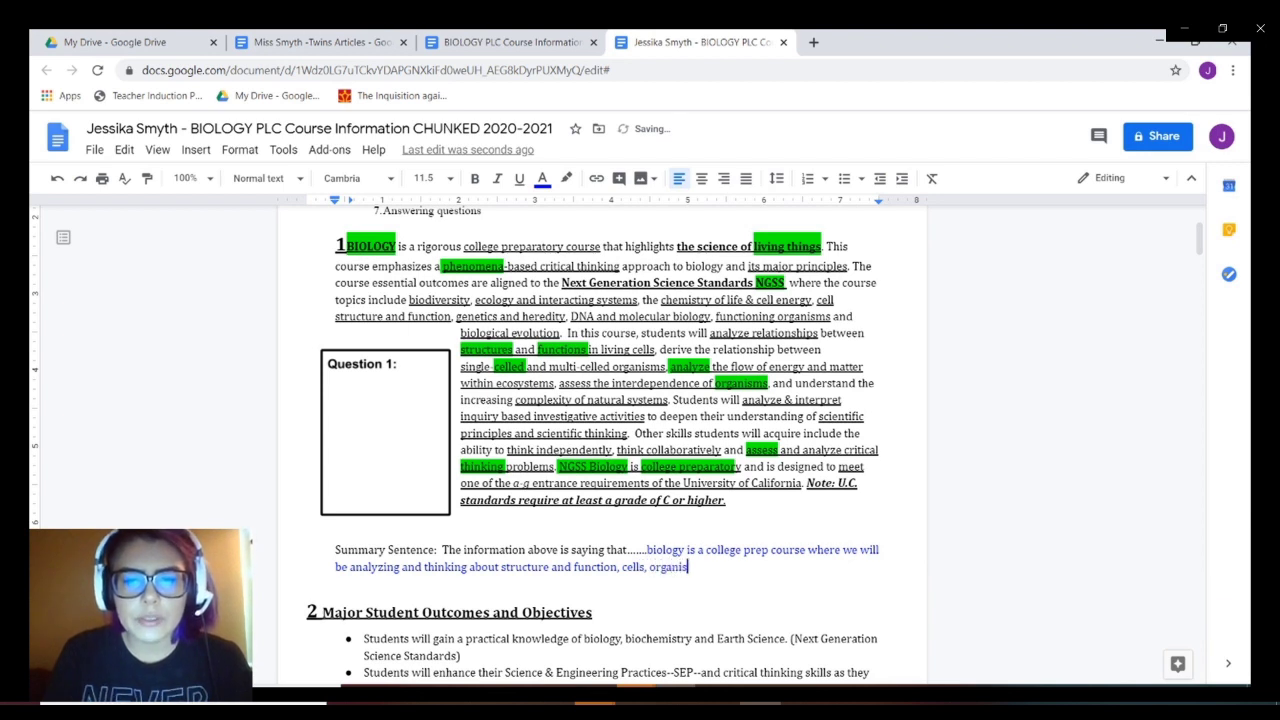
type("ms, etc.")
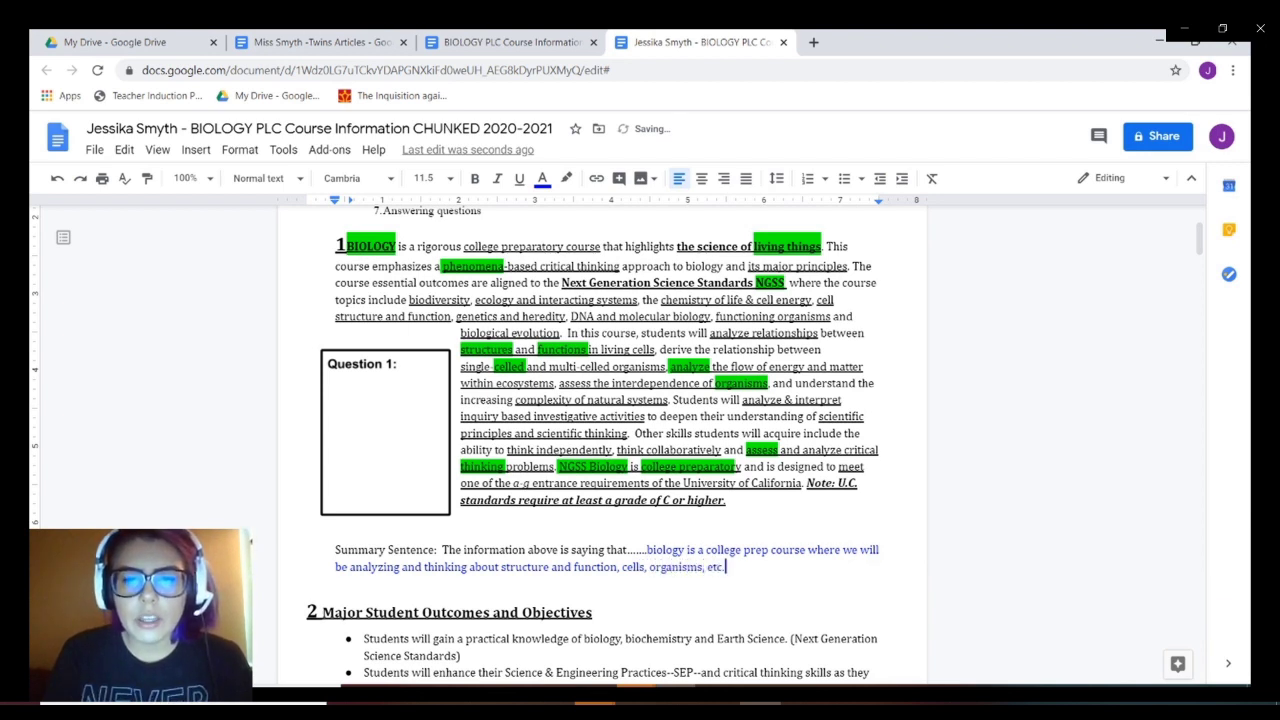
Finish section 1's summary sentence so that it ends "etc through phenomena based learning.".
type(" there is")
key("BackSpace")
key("BackSpace")
key("BackSpace")
key("BackSpace")
key("BackSpace")
key("BackSpace")
type("rough ")
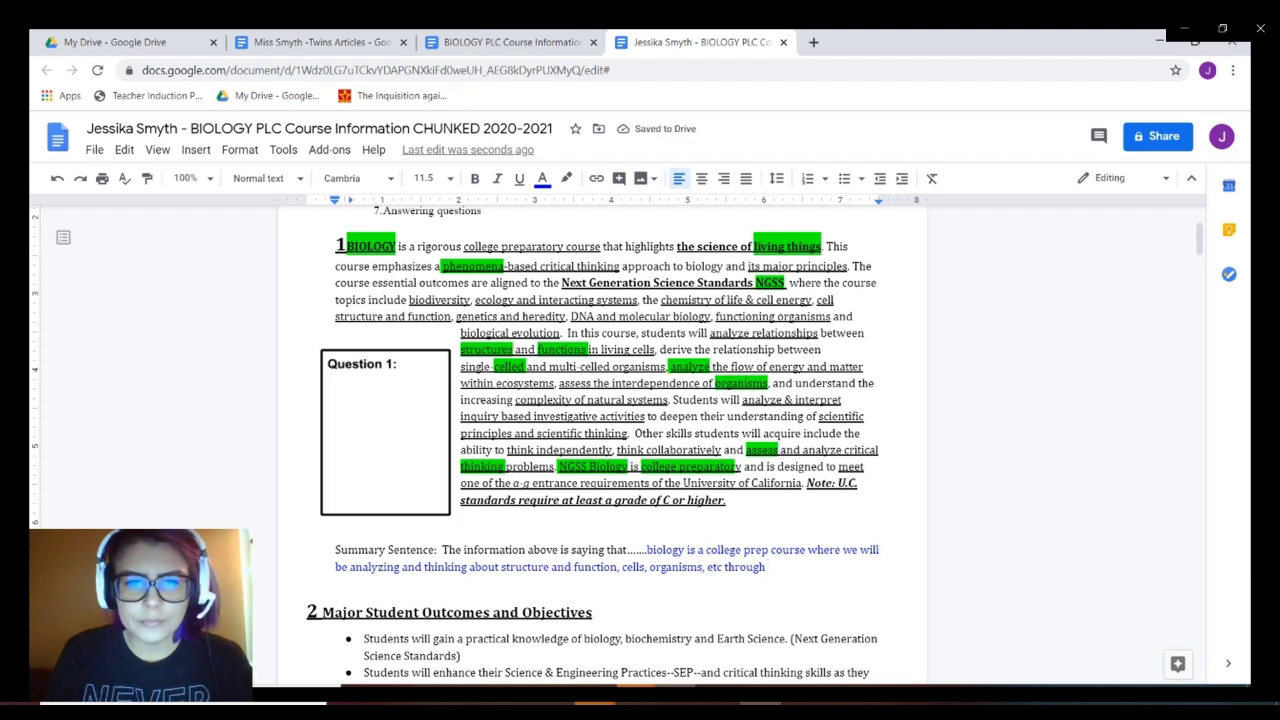
type("pheno")
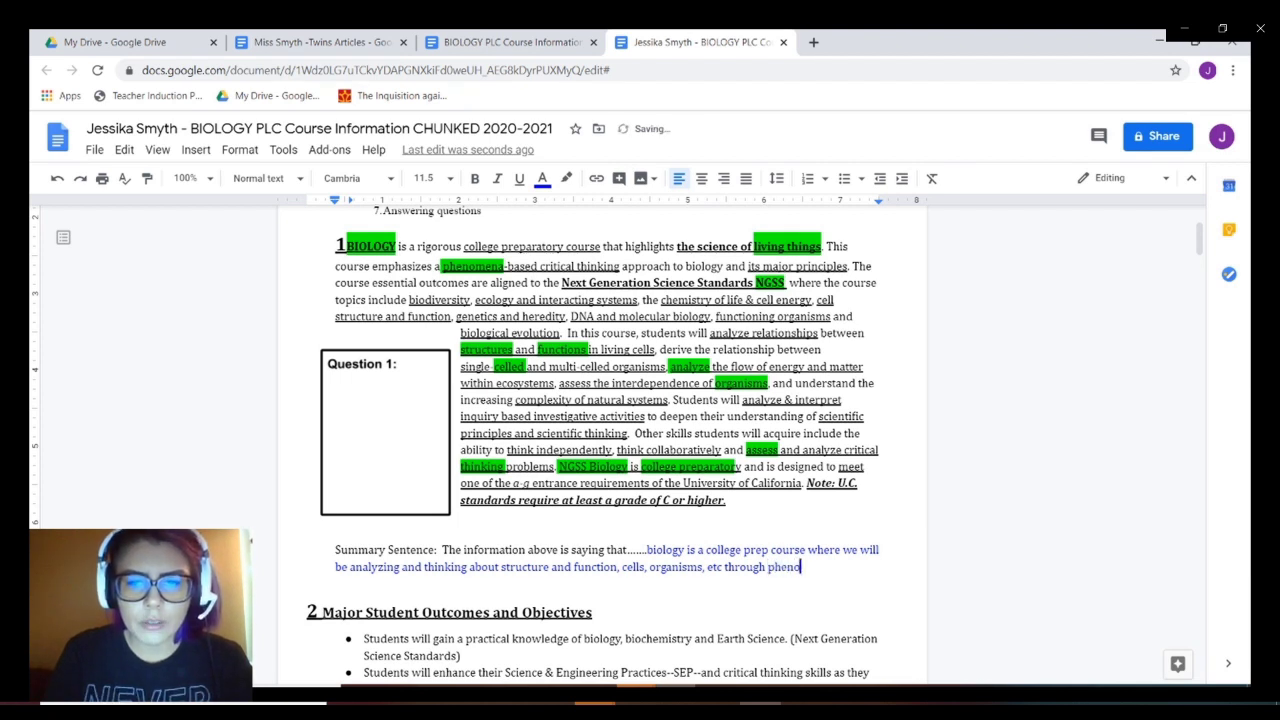
type("mena based learning.")
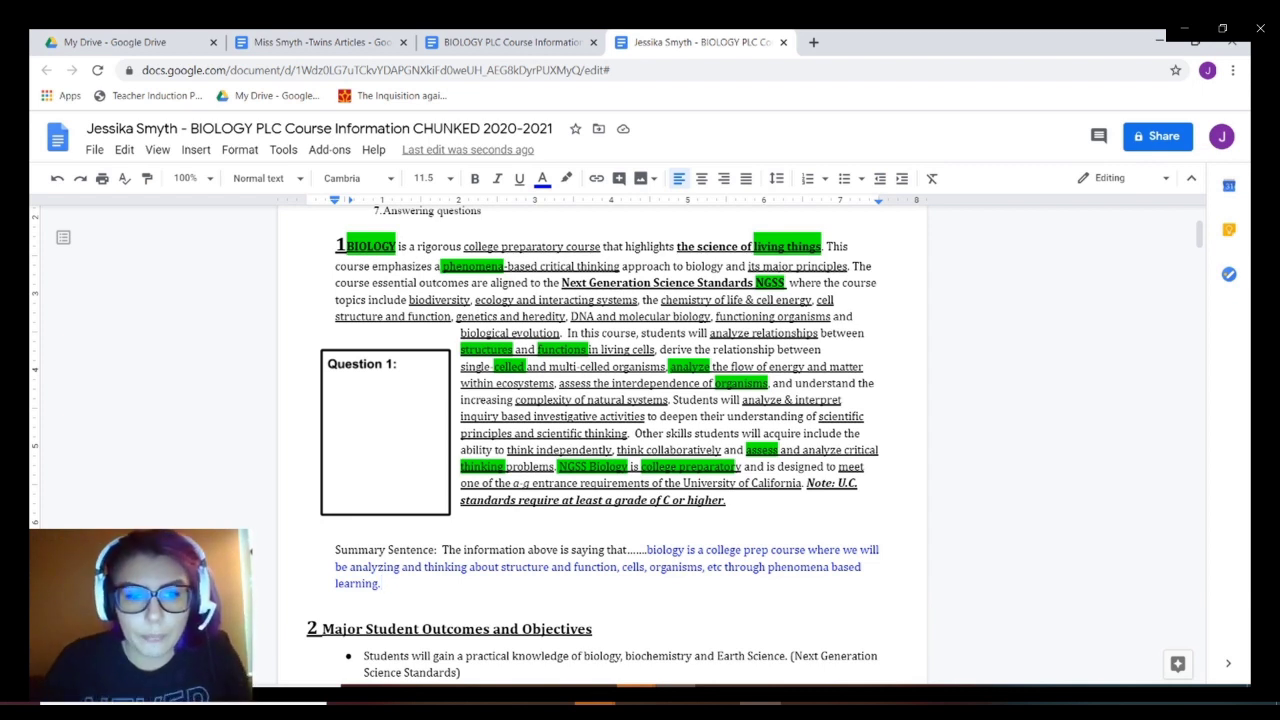
Highlight the entire section 1 summary sentence, including its "Summary Sentence:" label, in yellow.
left_click_drag(336, 550, 382, 583)
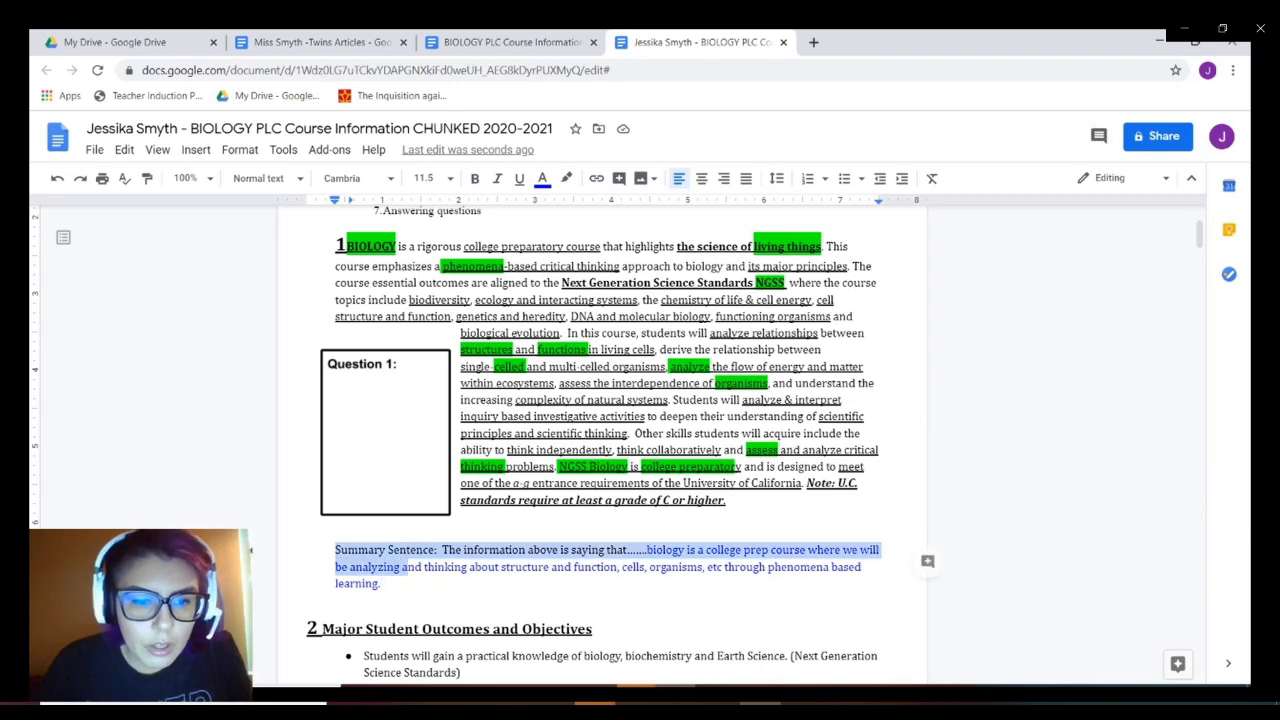
scroll(600, 440, "up", 2)
left_click(566, 178)
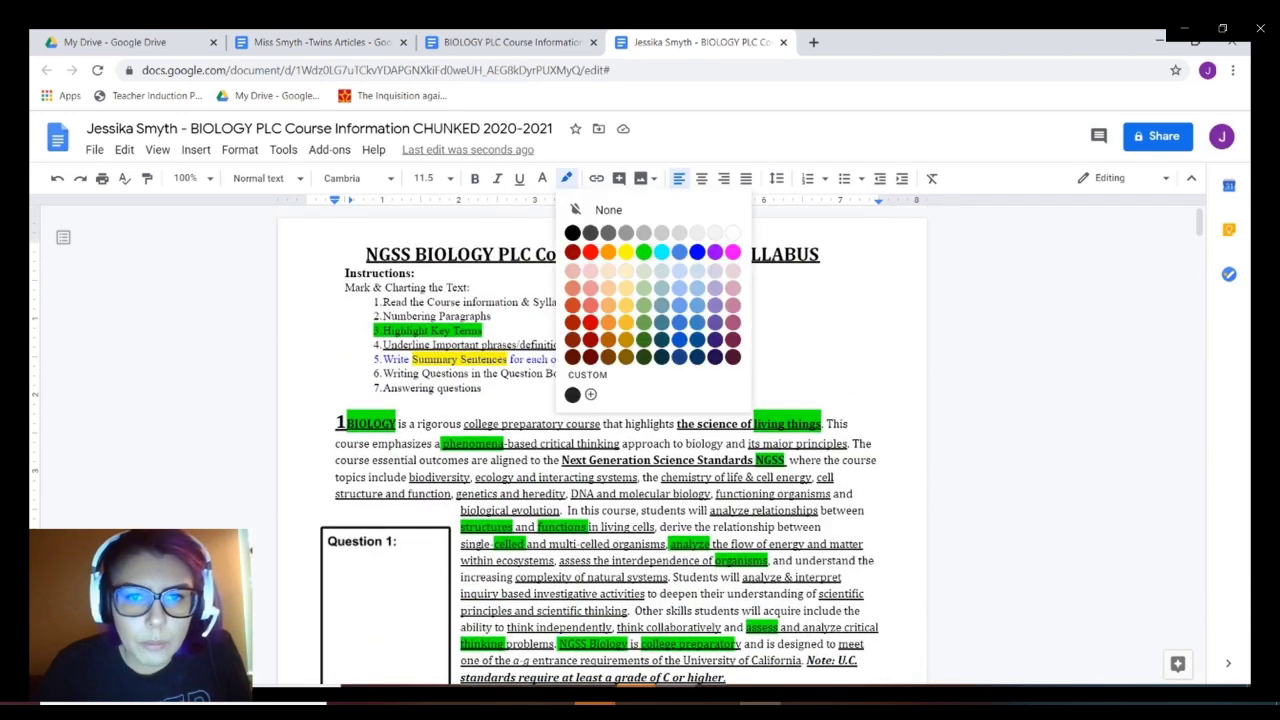
left_click(625, 252)
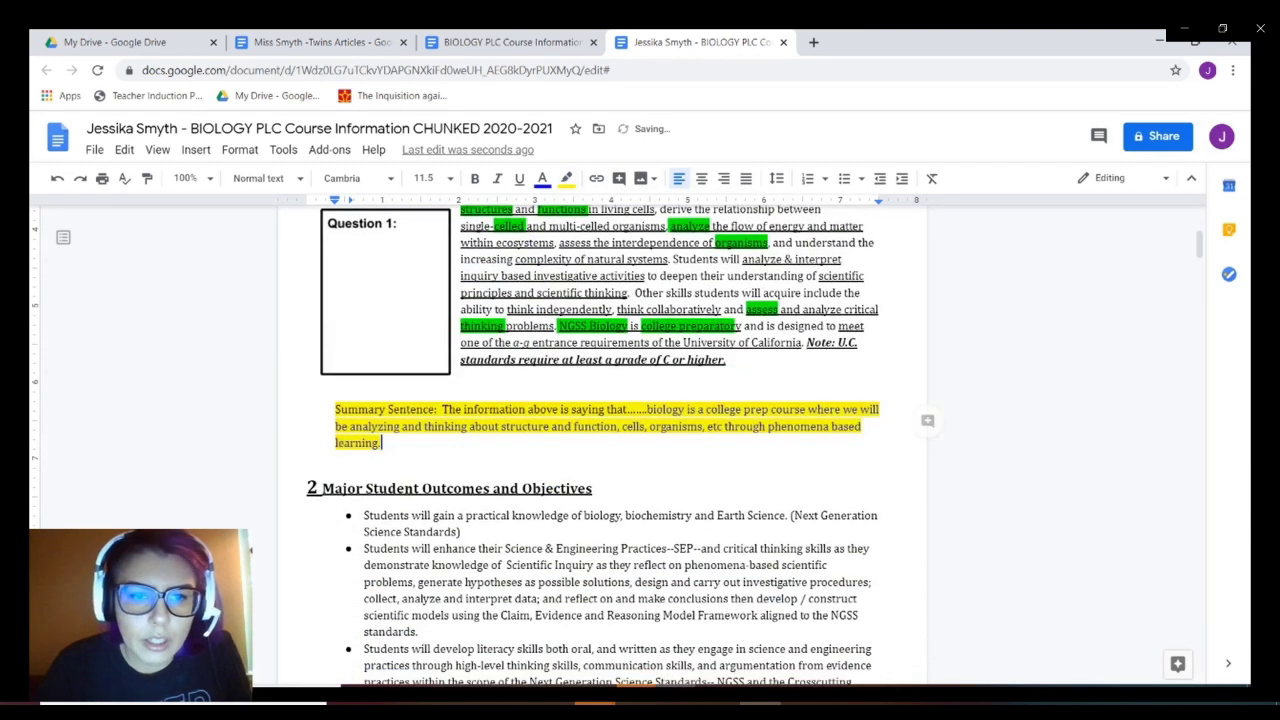
Open the Question 1 box beside section 1 for editing.
scroll(600, 440, "up", 2)
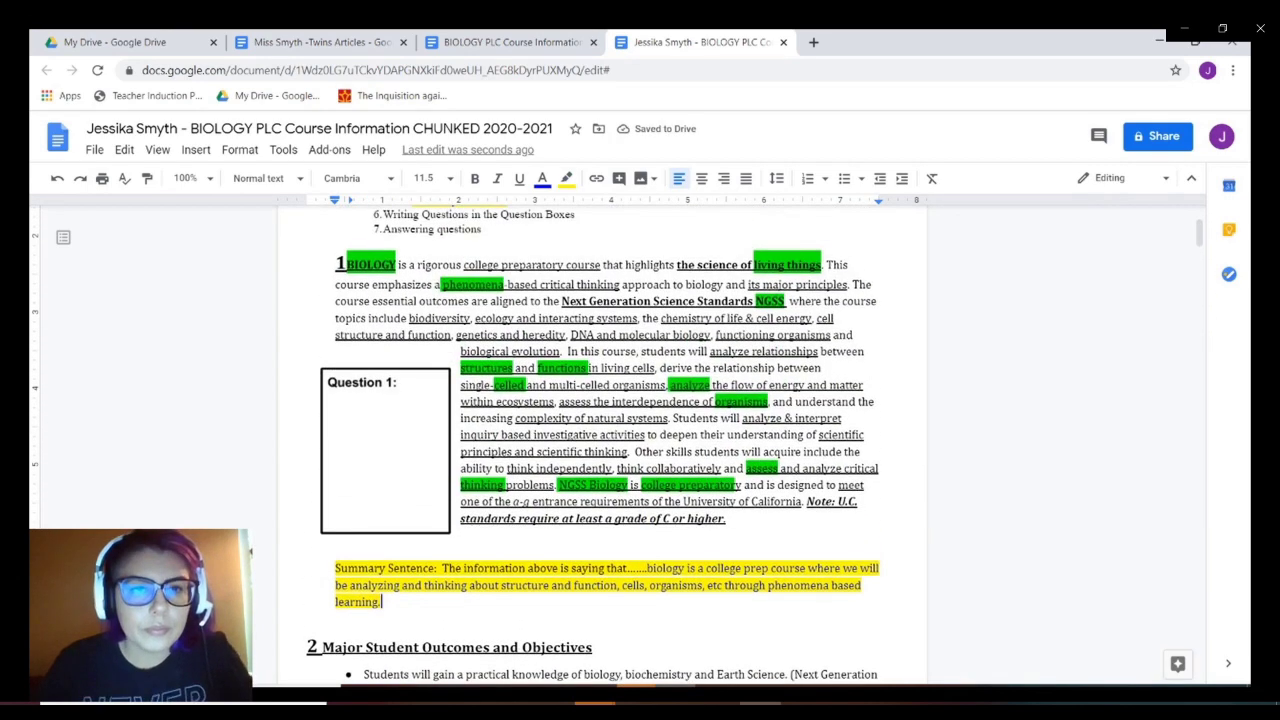
scroll(600, 440, "up", 2)
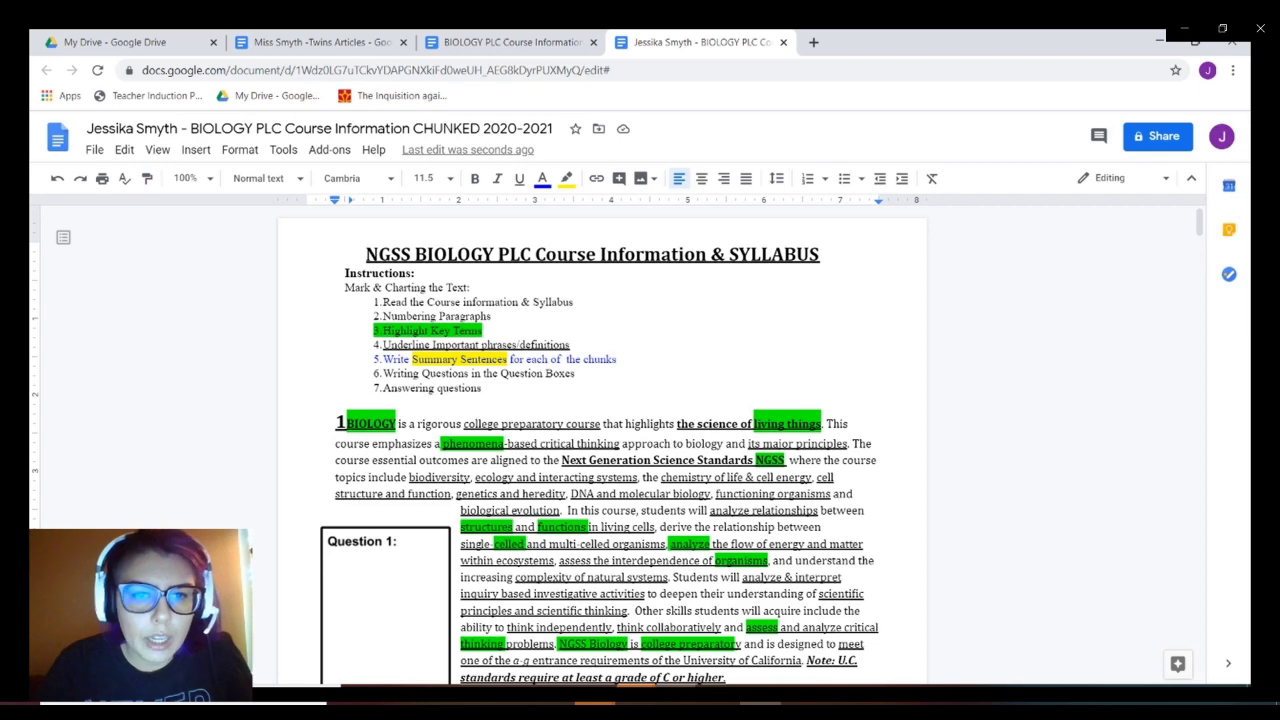
scroll(600, 440, "down", 2)
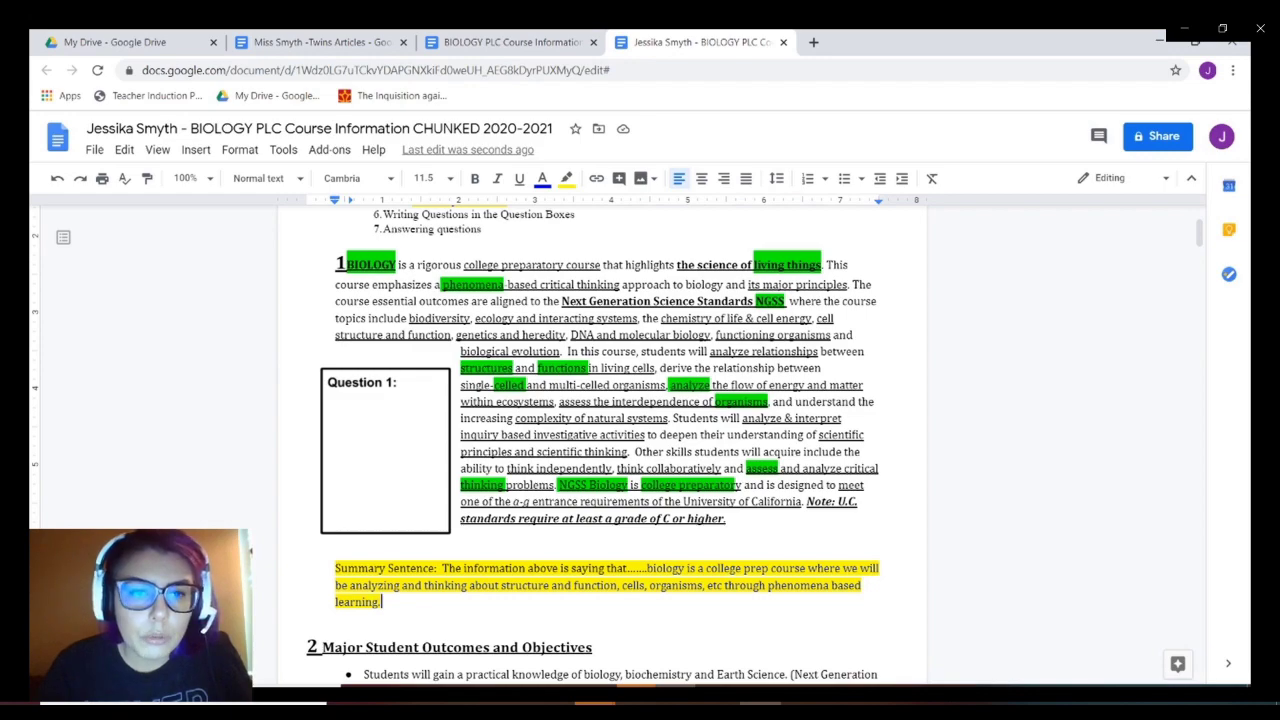
left_click(385, 450)
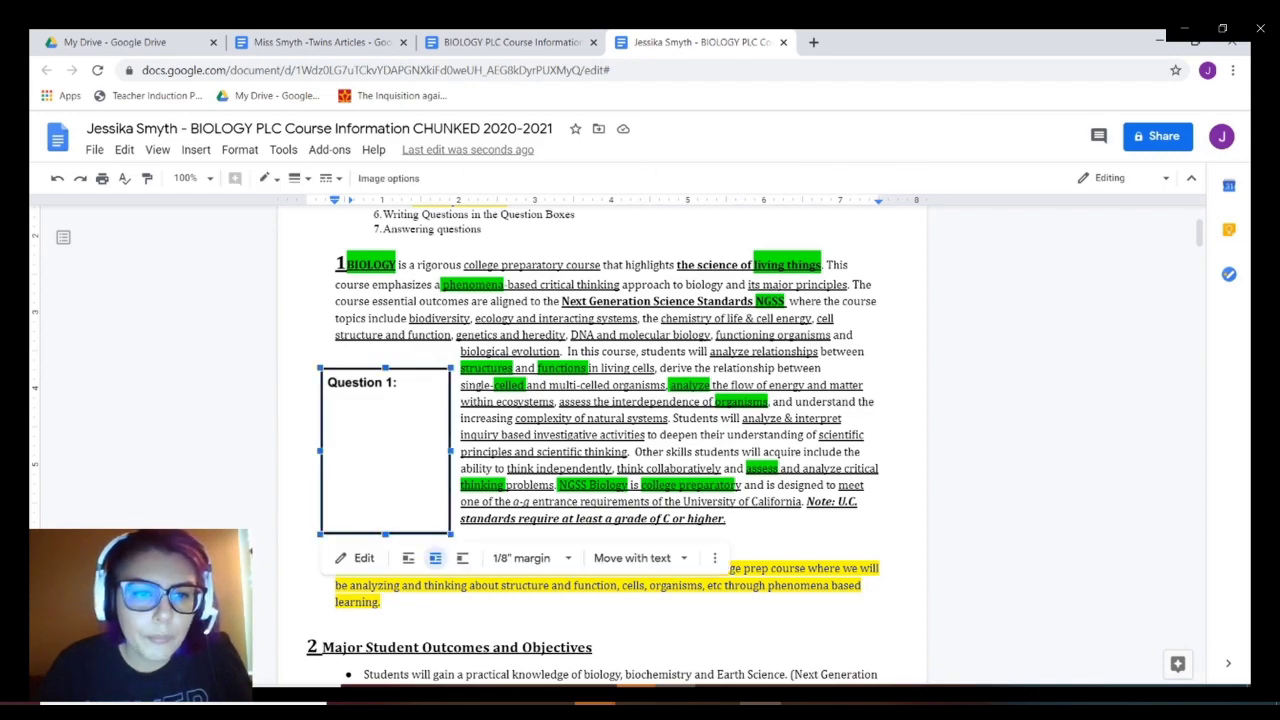
scroll(364, 558, "up", 5, "ctrl")
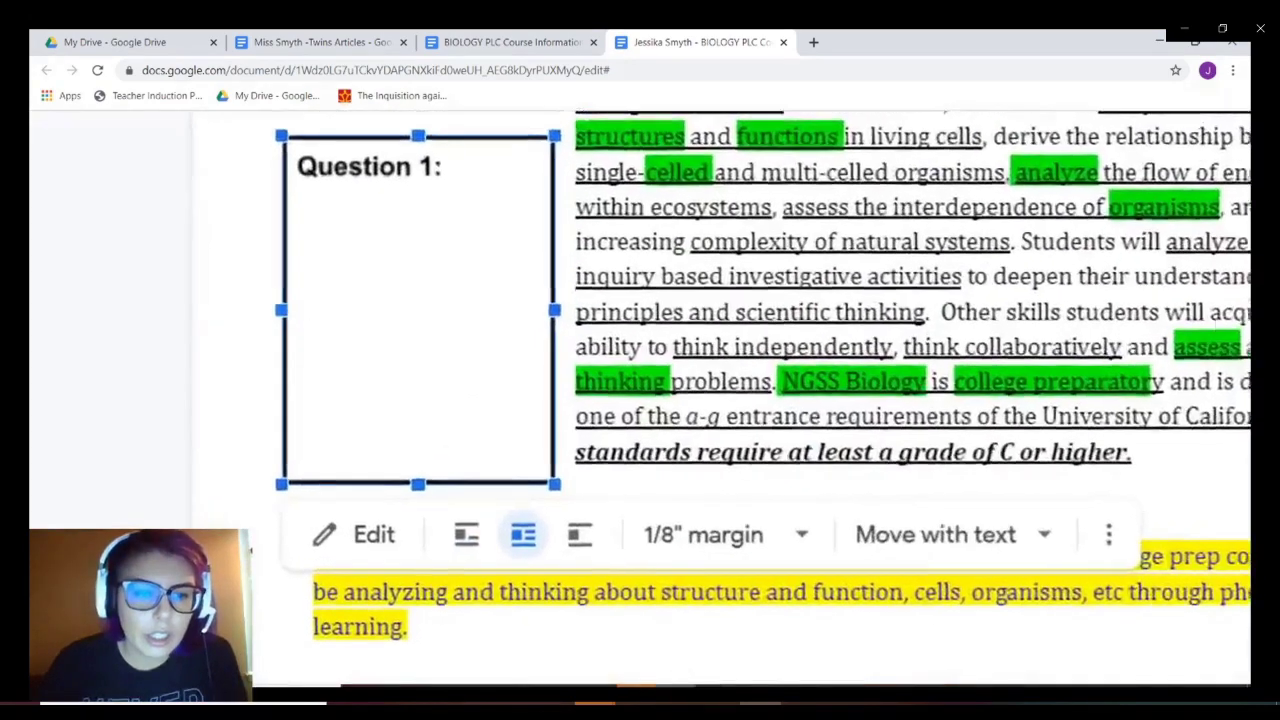
scroll(352, 560, "down", 2, "ctrl")
left_click(358, 535)
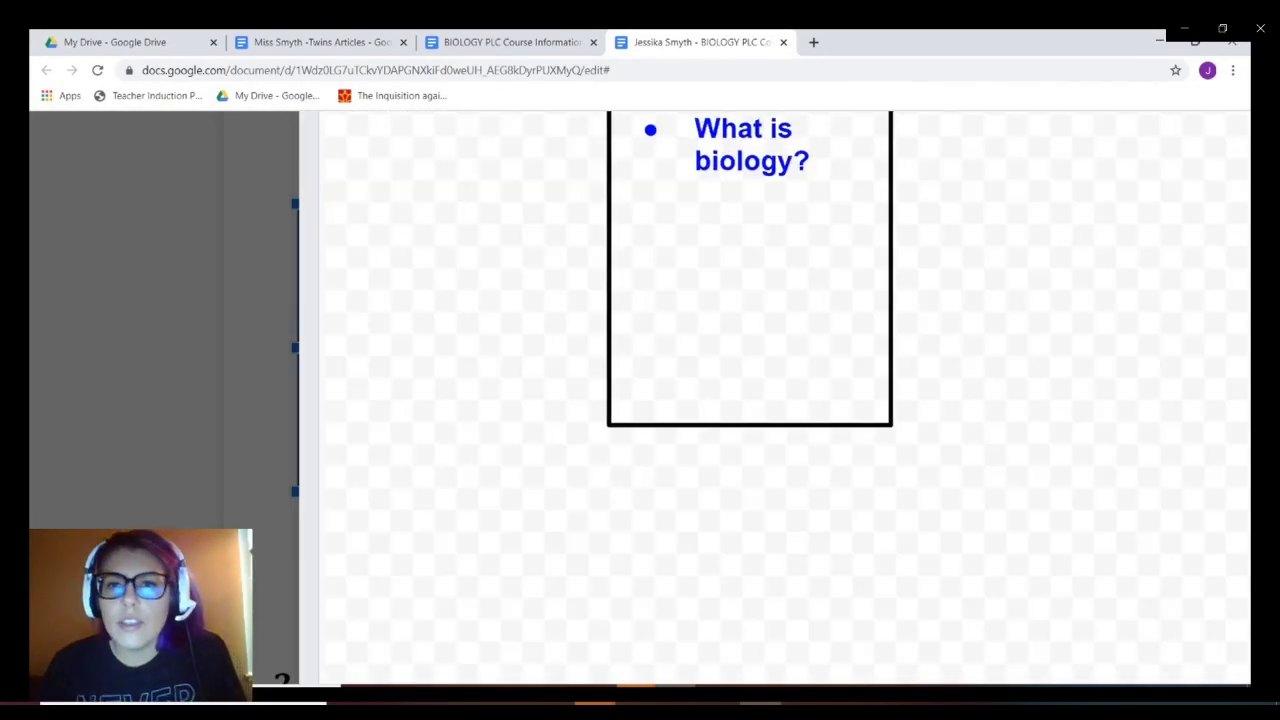
scroll(640, 400, "down", 3, "ctrl")
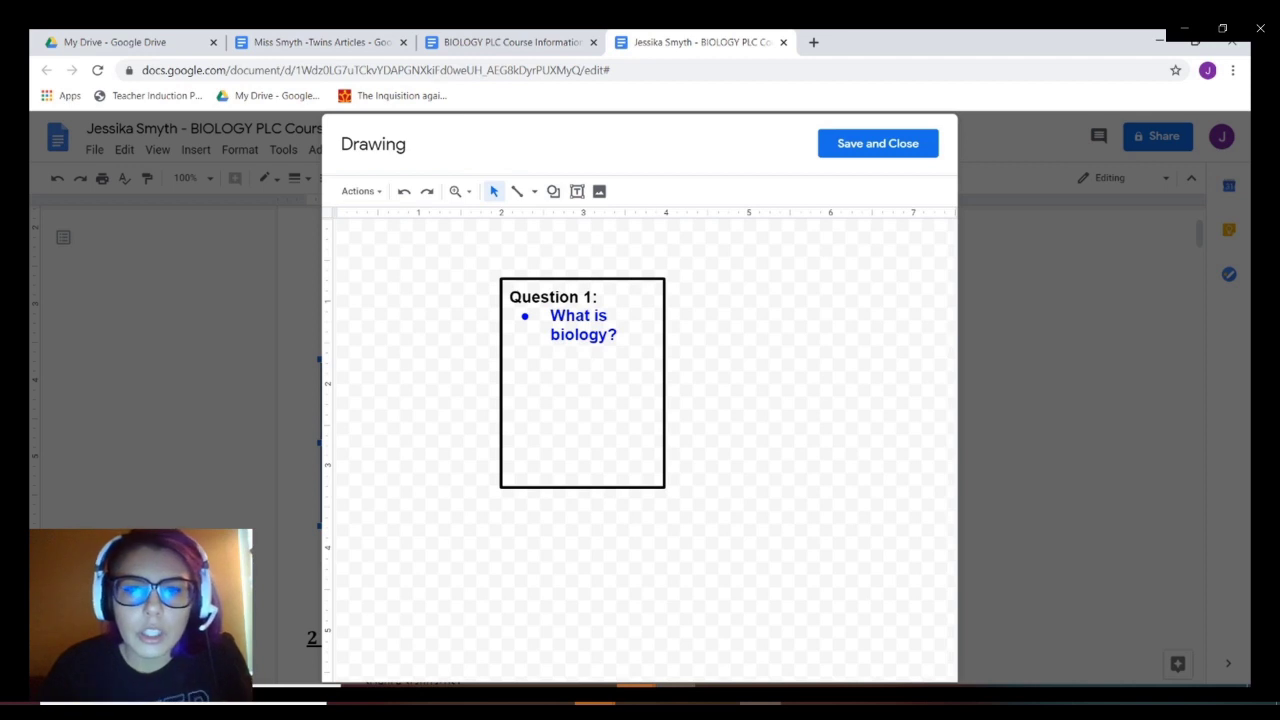
Delete the word "biology?" from the bulleted question in the Question 1 box.
left_click(510, 297)
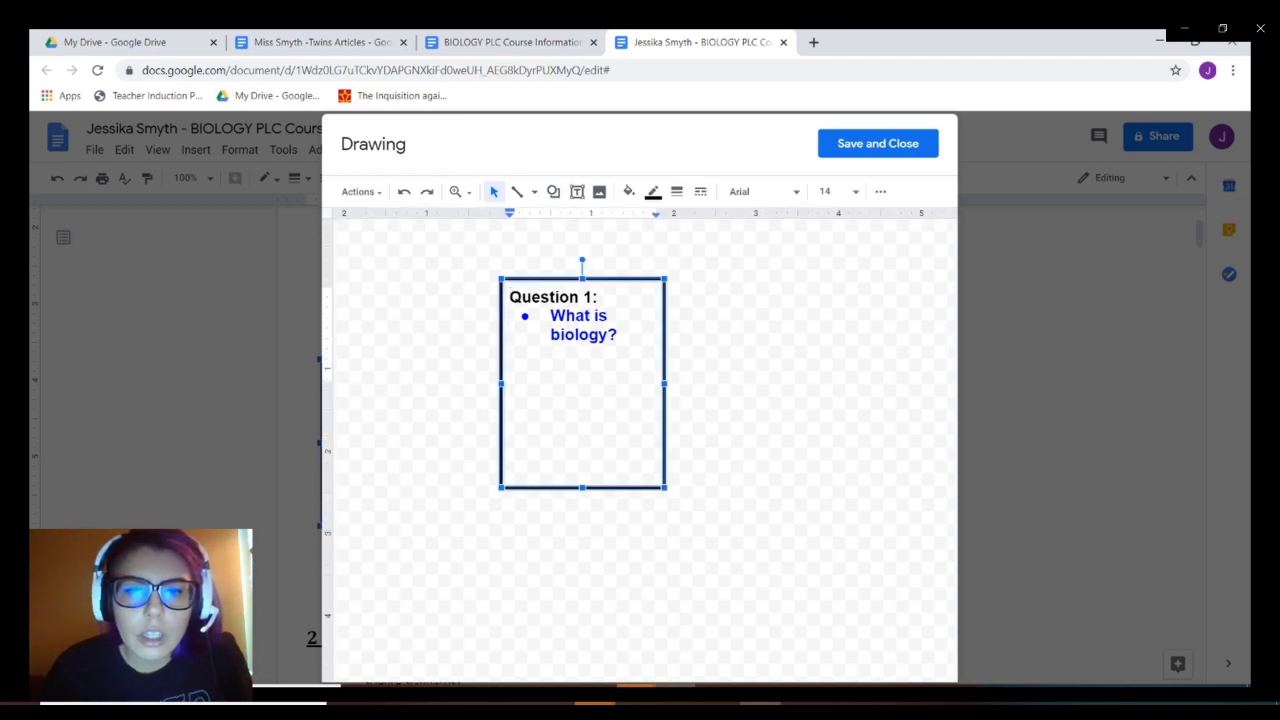
key("Escape")
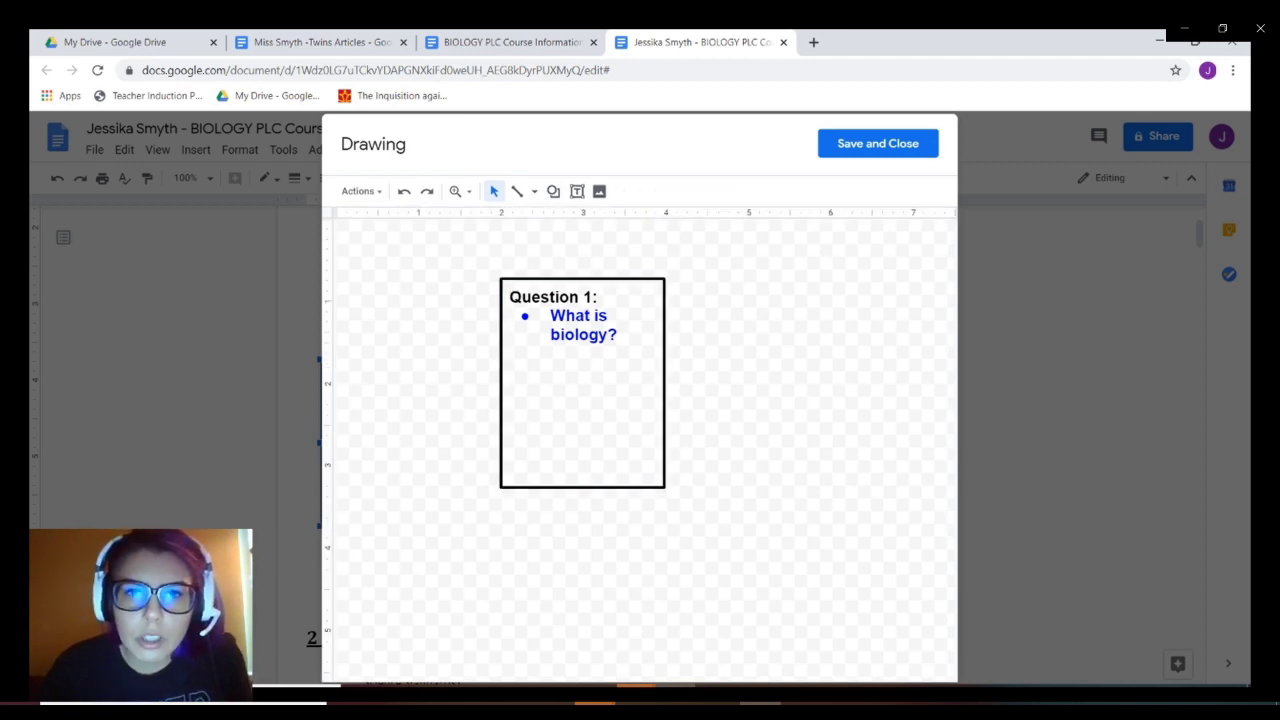
left_click(609, 315)
left_click_drag(618, 335, 550, 315)
left_click_drag(514, 354, 550, 315)
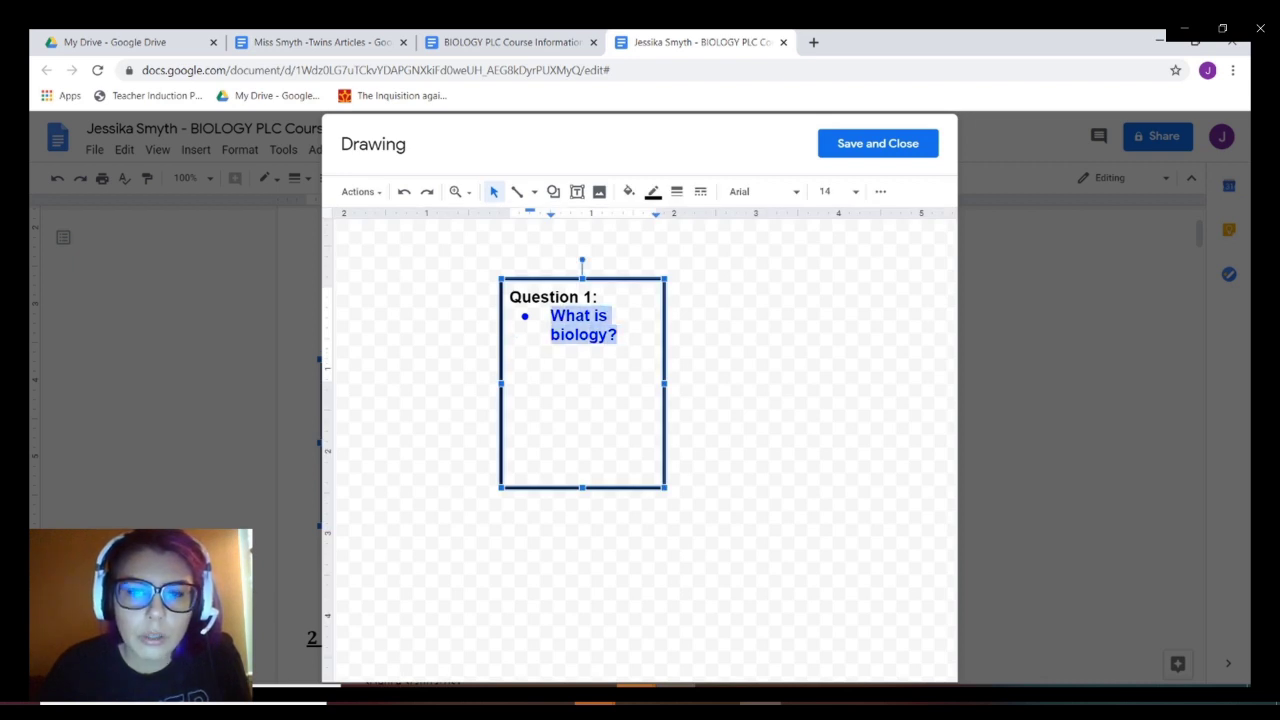
left_click(514, 354)
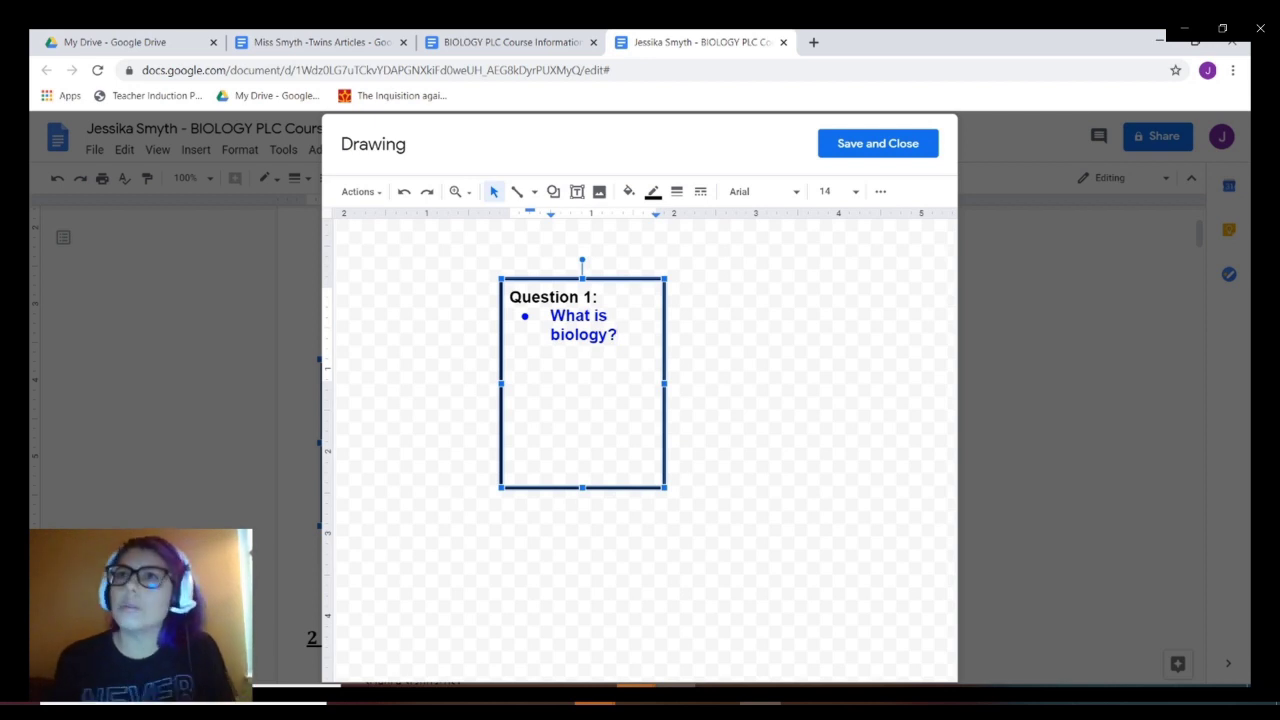
key("BackSpace")
key("BackSpace")
key("BackSpace")
key("BackSpace")
key("BackSpace")
key("BackSpace")
key("BackSpace")
key("BackSpace")
key("BackSpace")
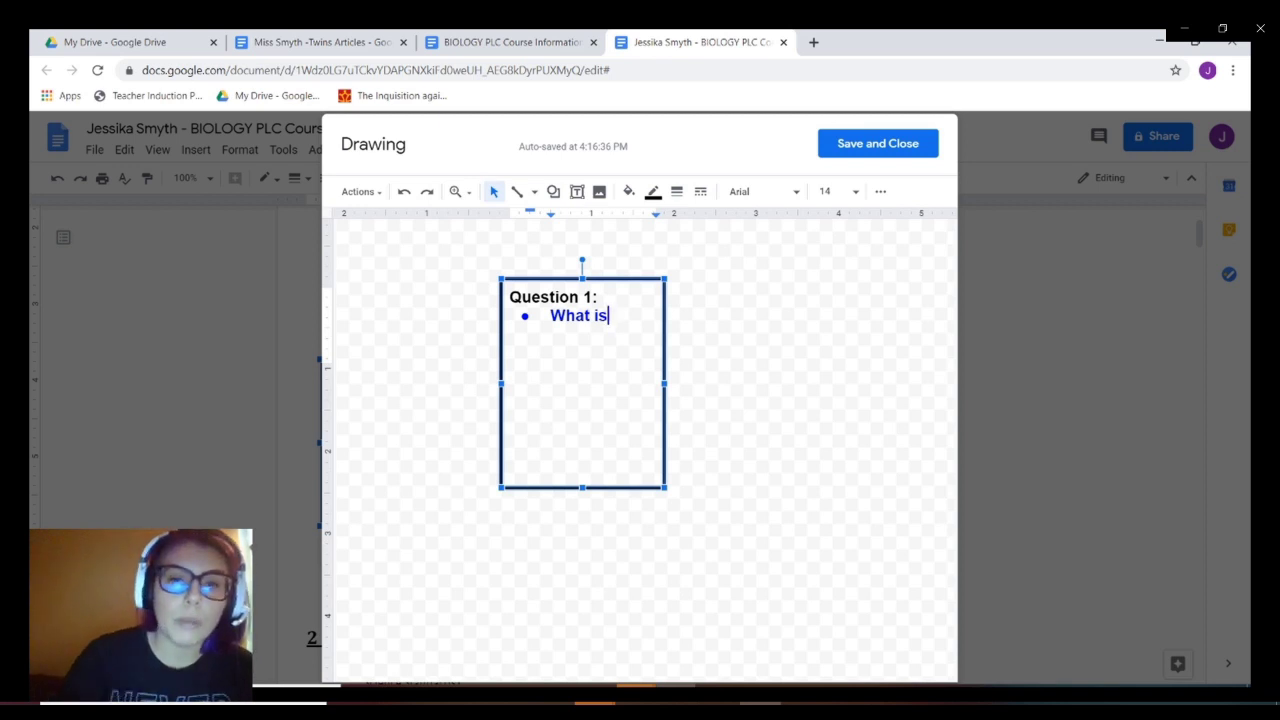
Reword the bulleted question to read "What does NGSS mean?".
type("N")
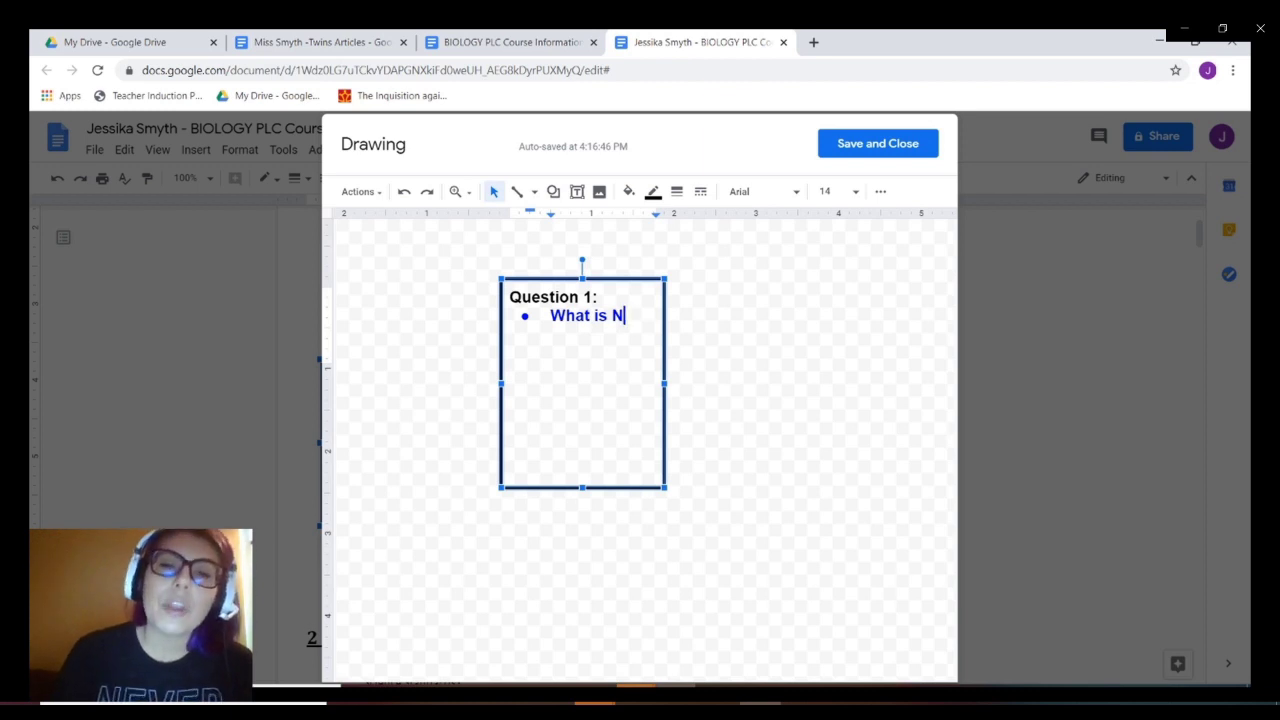
key("BackSpace")
key("BackSpace")
key("BackSpace")
key("BackSpace")
type("does NGSS mean?")
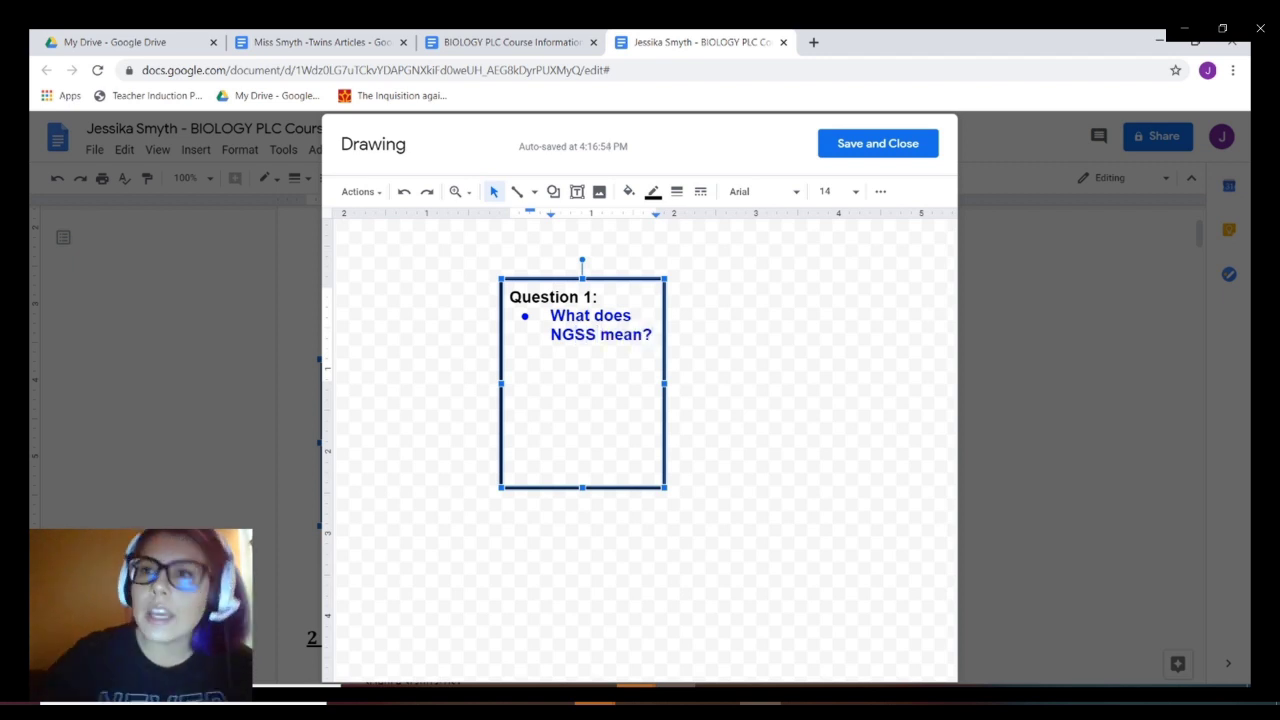
Begin a second bullet in the Question 1 box with "What is the difference between single cell and".
key("Return")
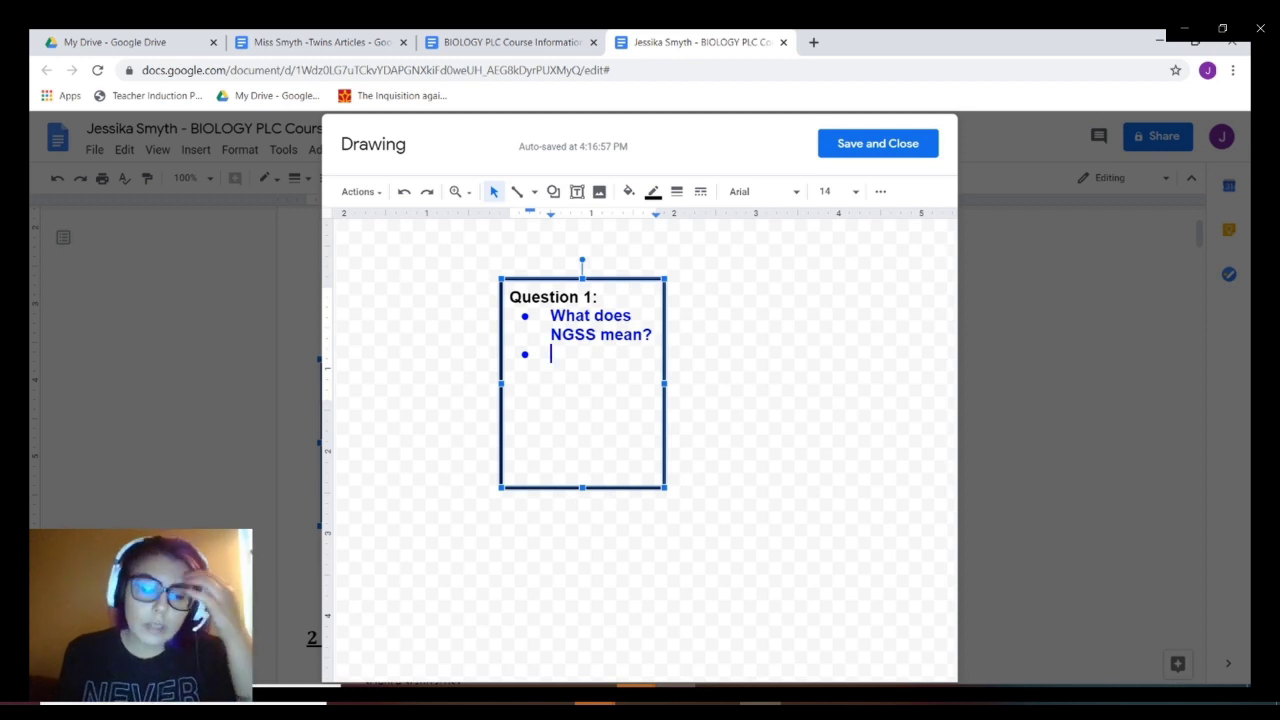
type("Wh")
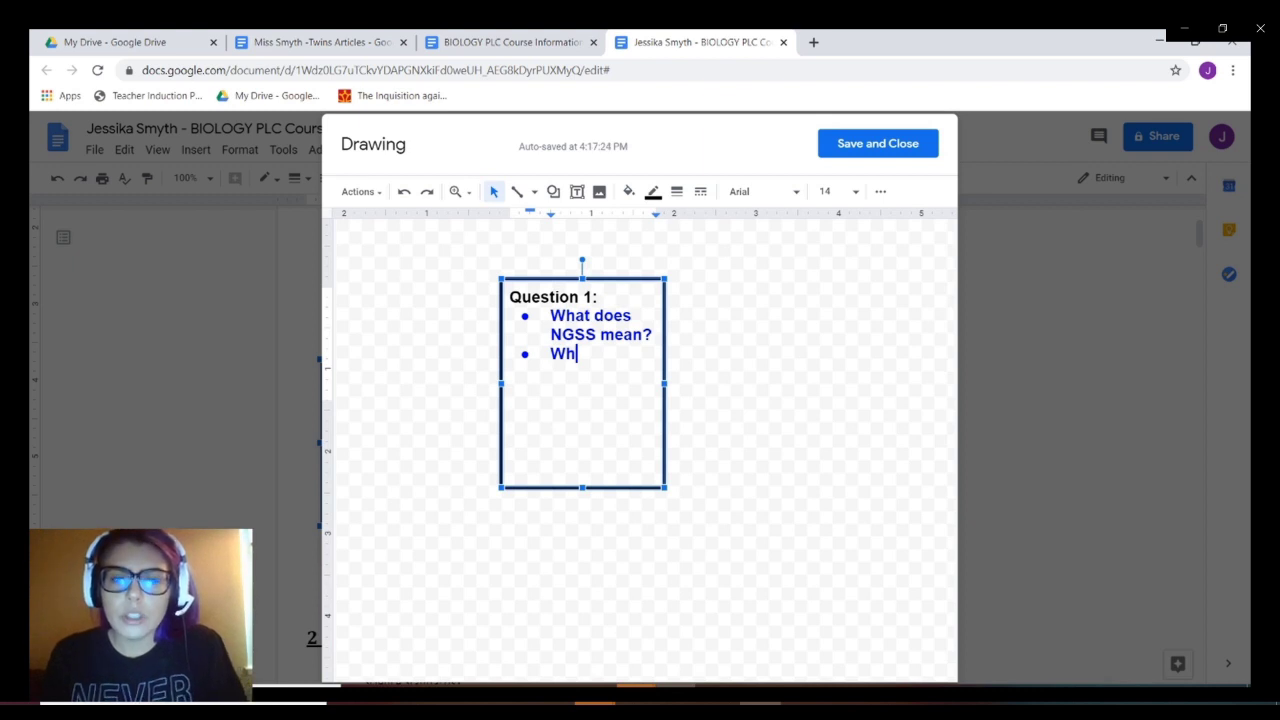
type("at")
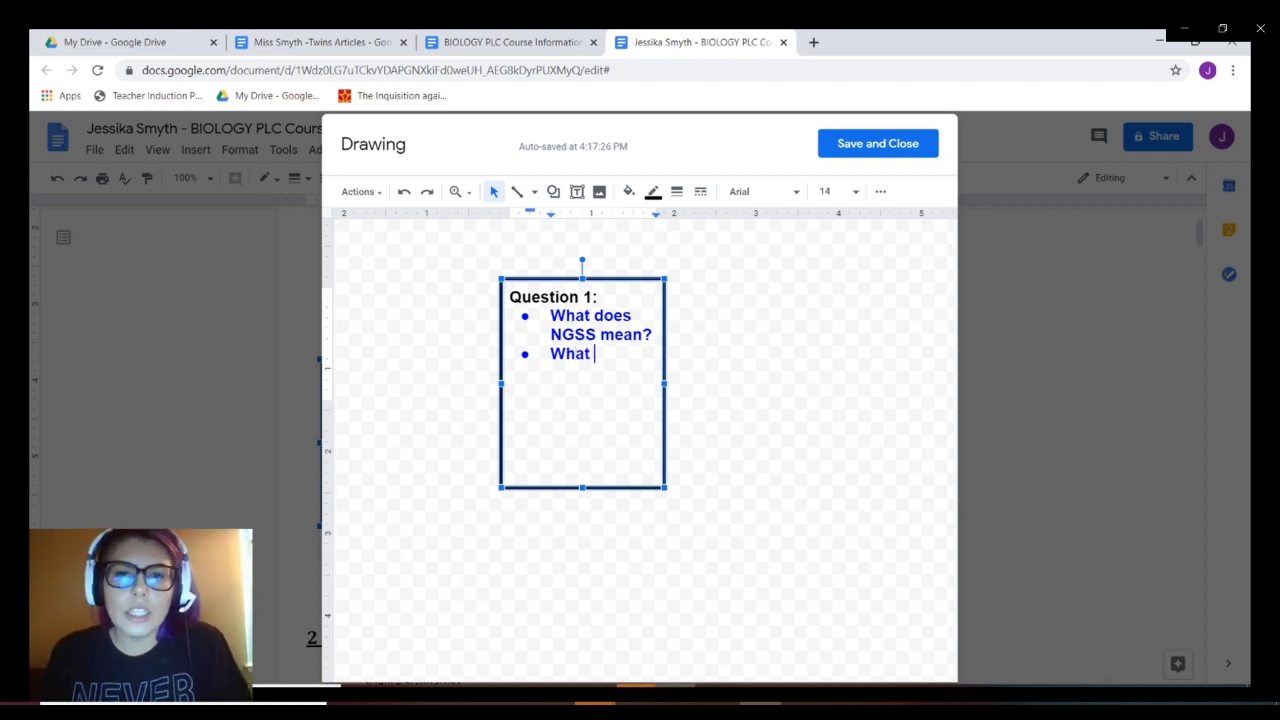
type("is the d")
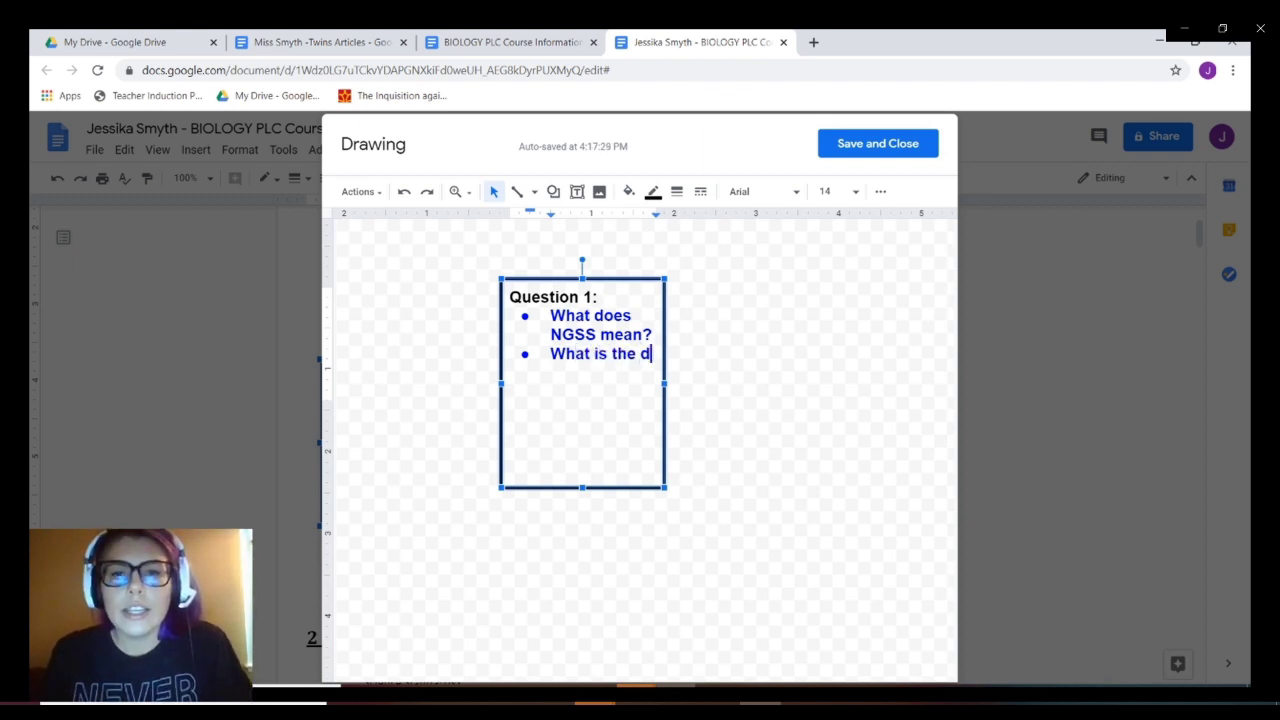
type("ifferenc")
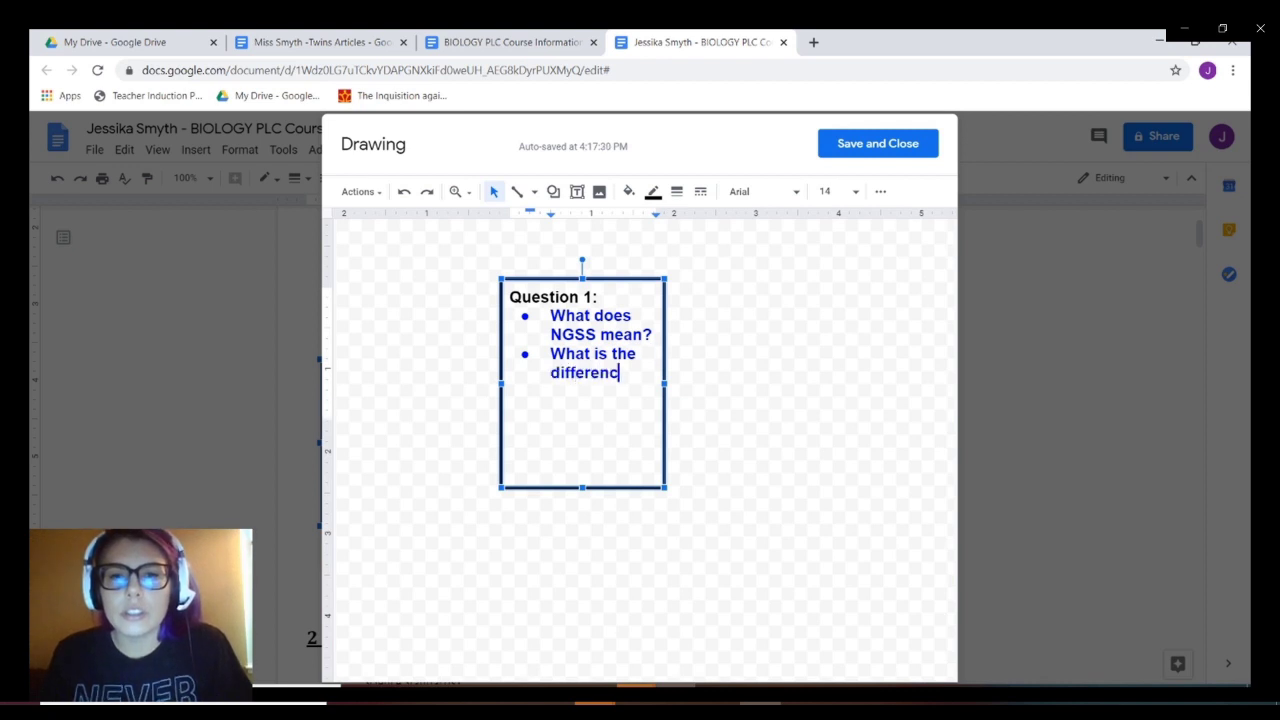
type("e between si")
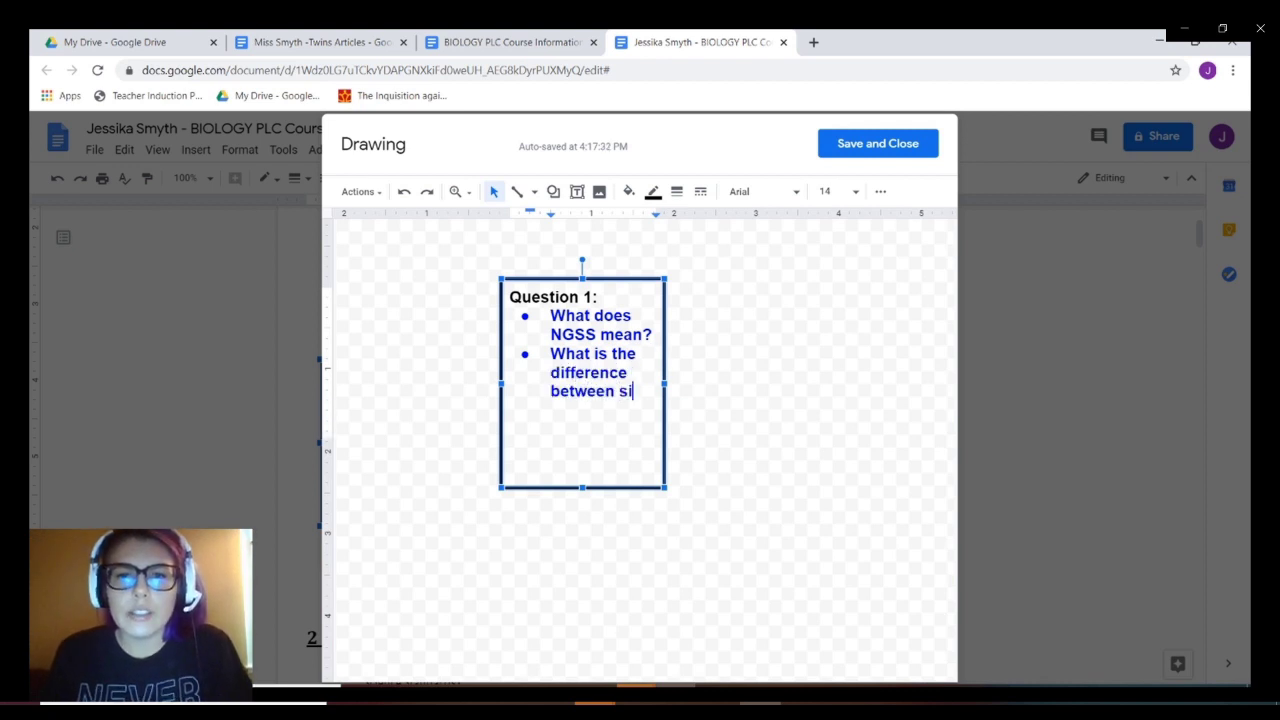
type("ngle c")
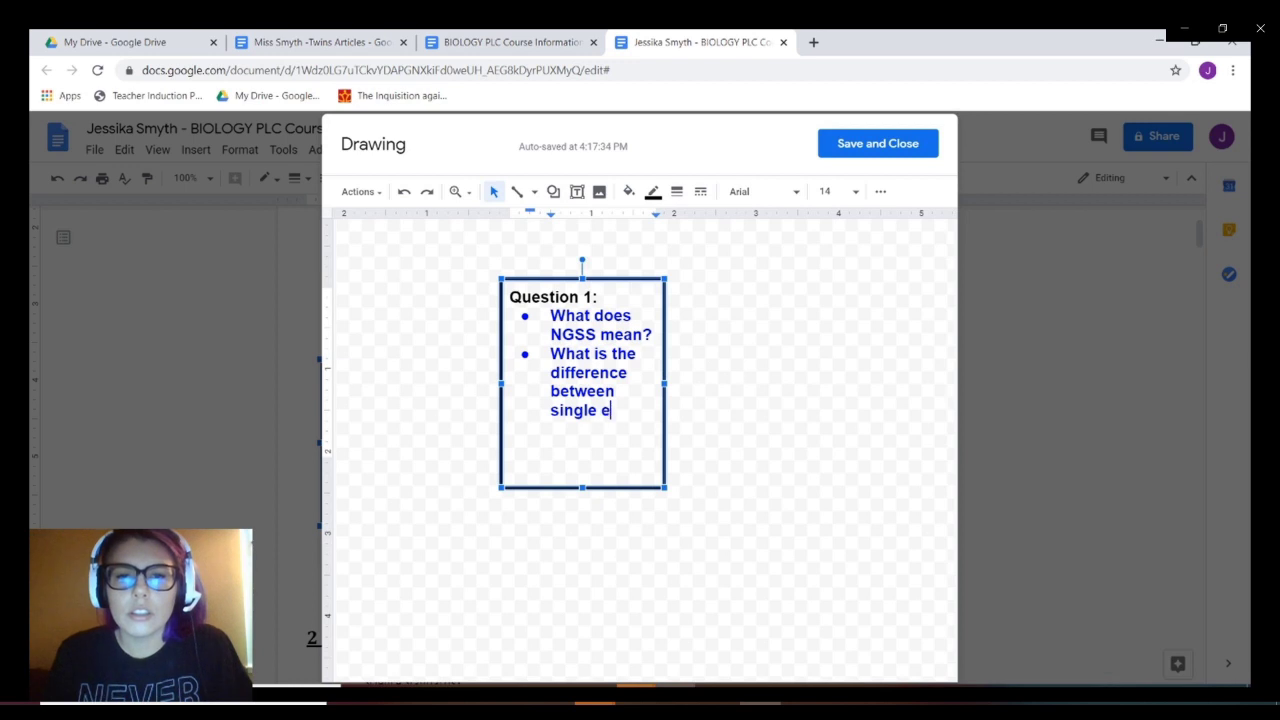
type("ell and mutli")
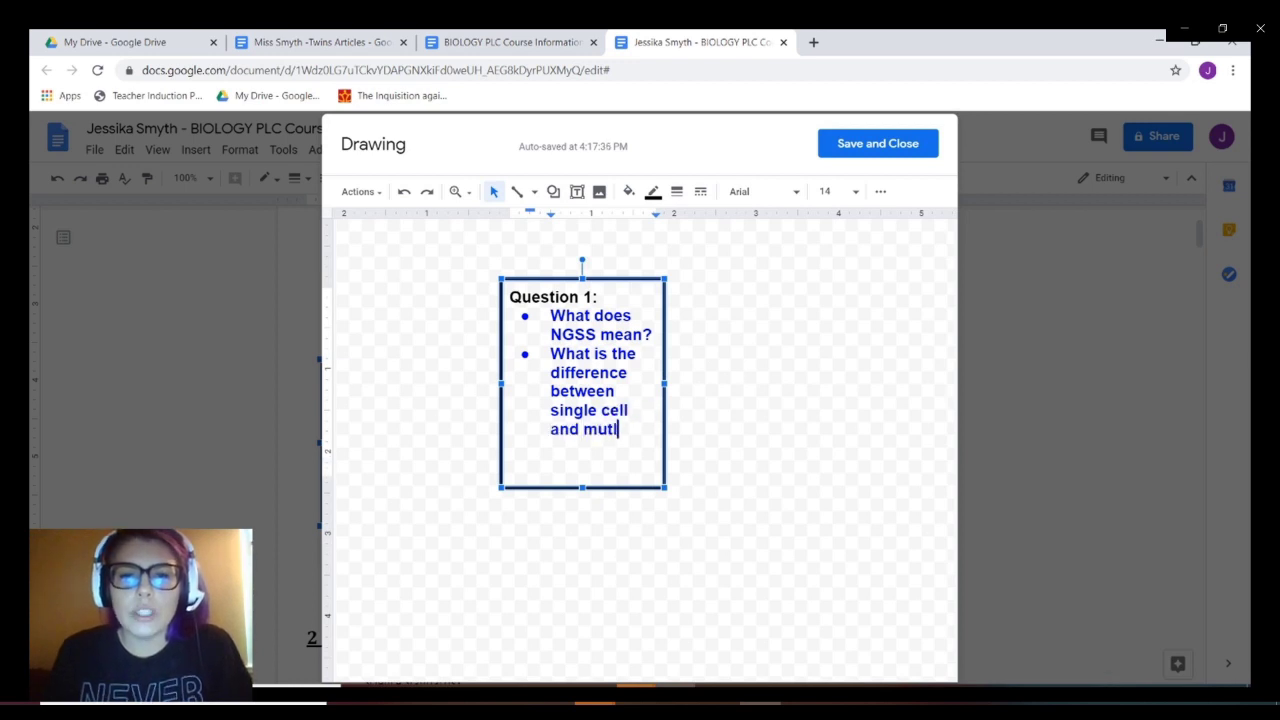
Finish the second bulleted question so that it ends "and multi cell?".
key("BackSpace")
key("BackSpace")
key("BackSpace")
type("lticl")
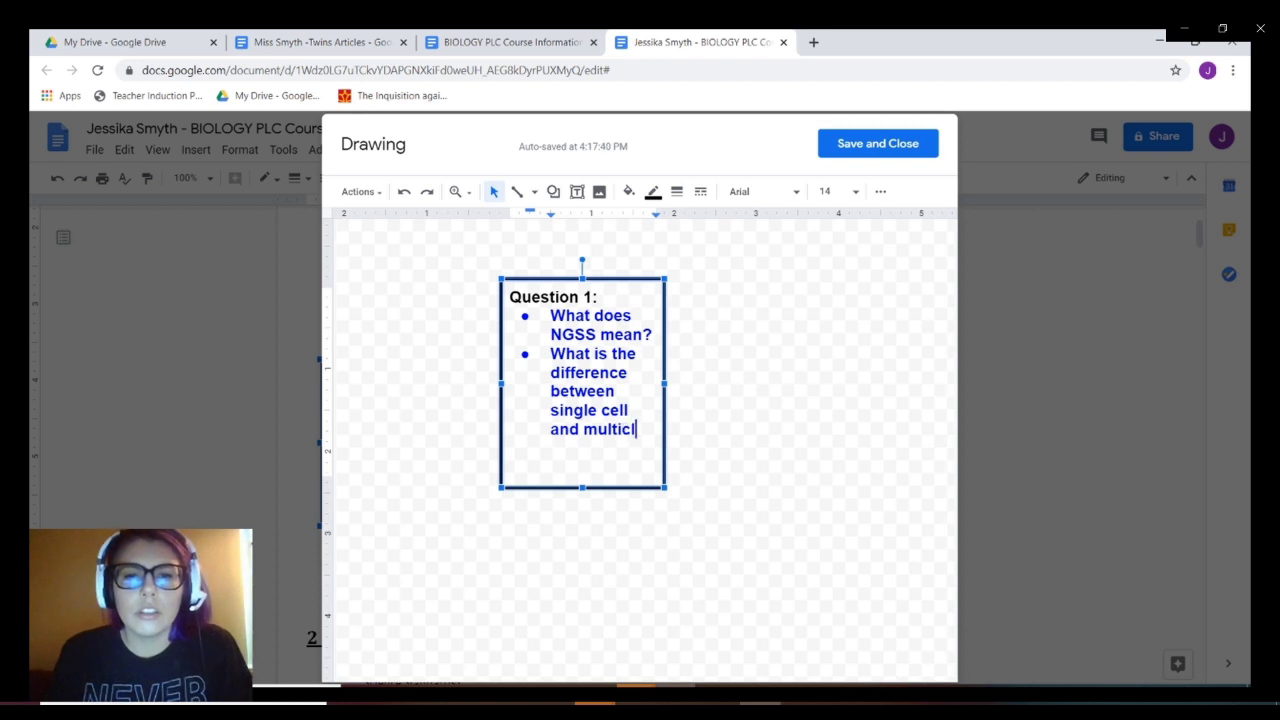
key("BackSpace")
key("BackSpace")
type("cell.")
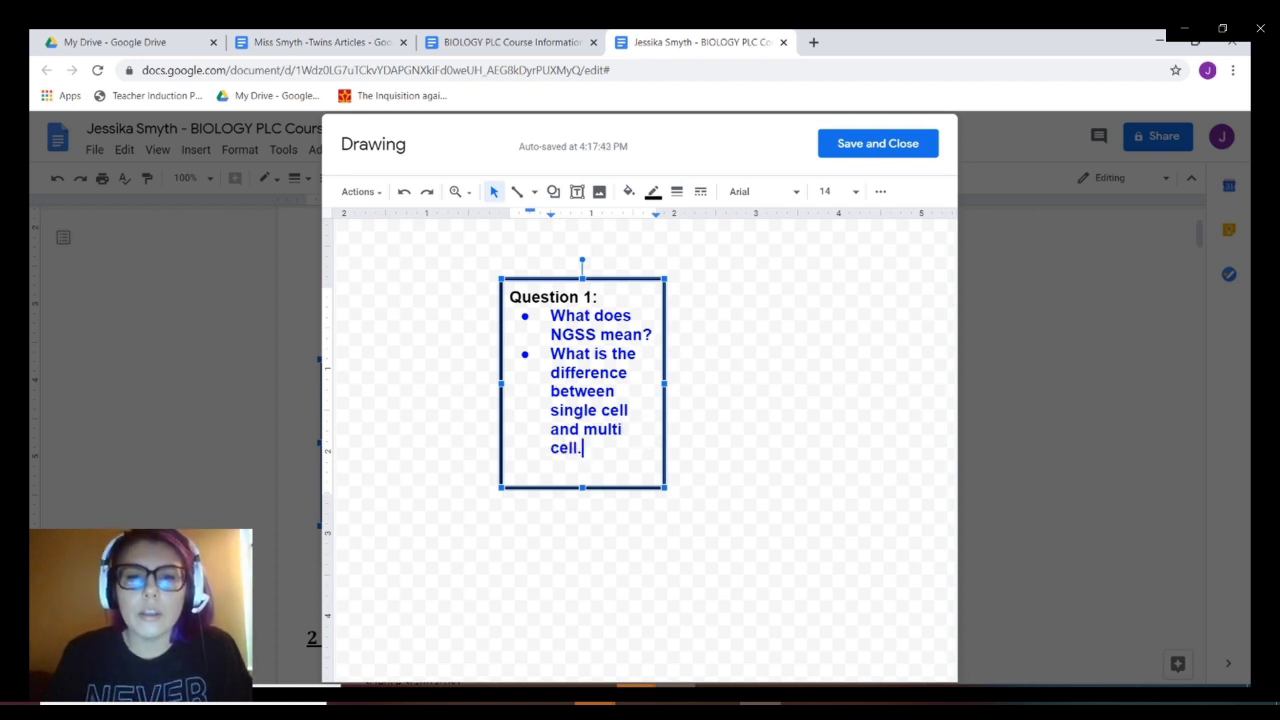
key("BackSpace")
type("?")
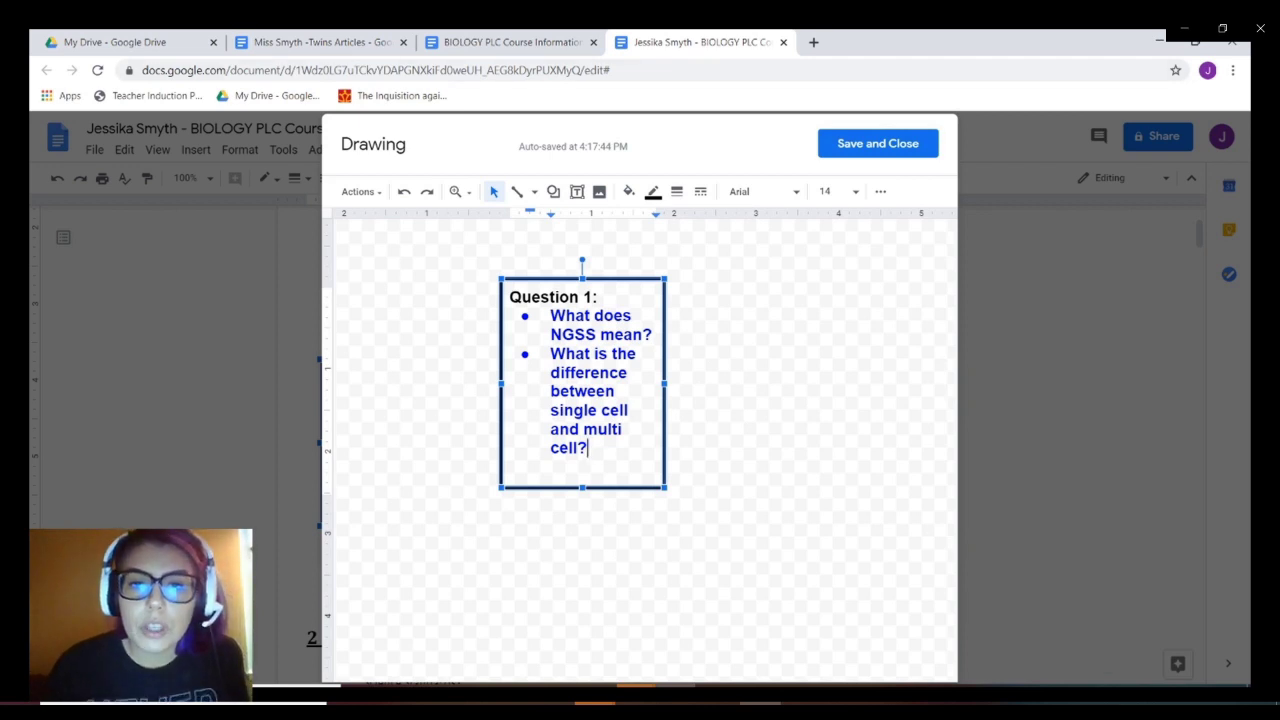
Delete the second bulleted question from the Question 1 box and save the drawing back to the document.
left_click_drag(590, 448, 550, 353)
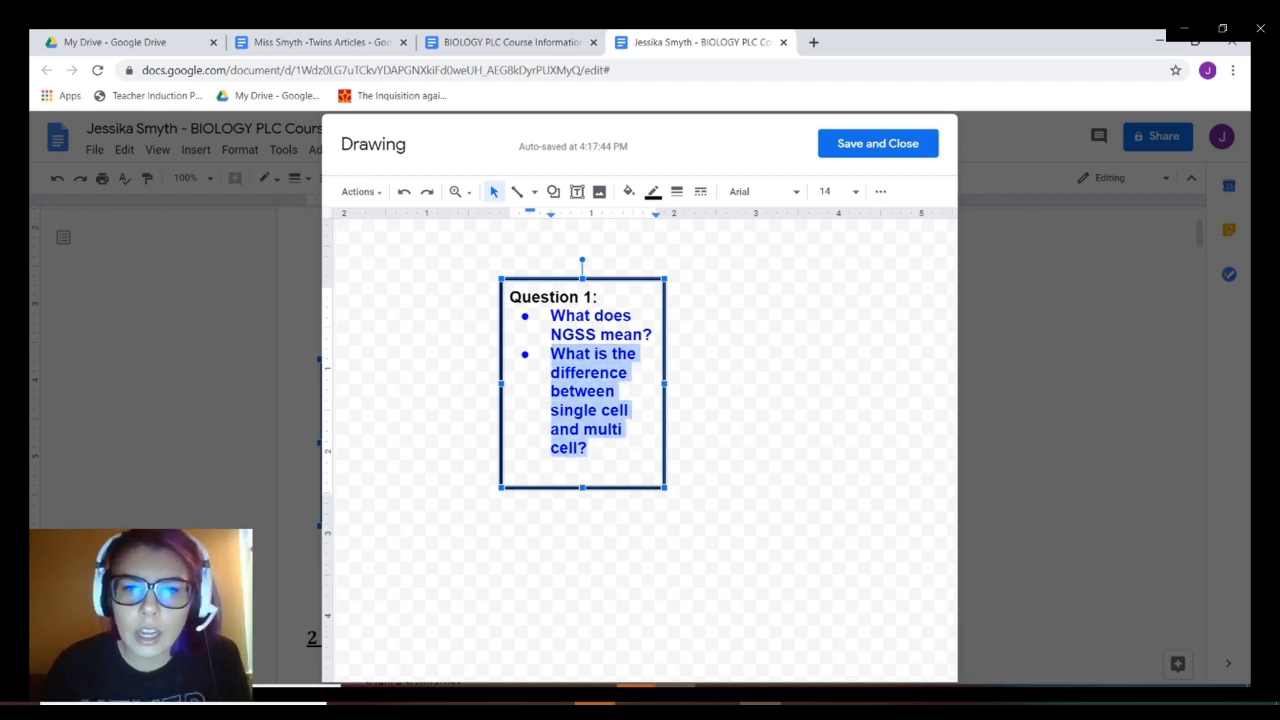
key("BackSpace")
key("BackSpace")
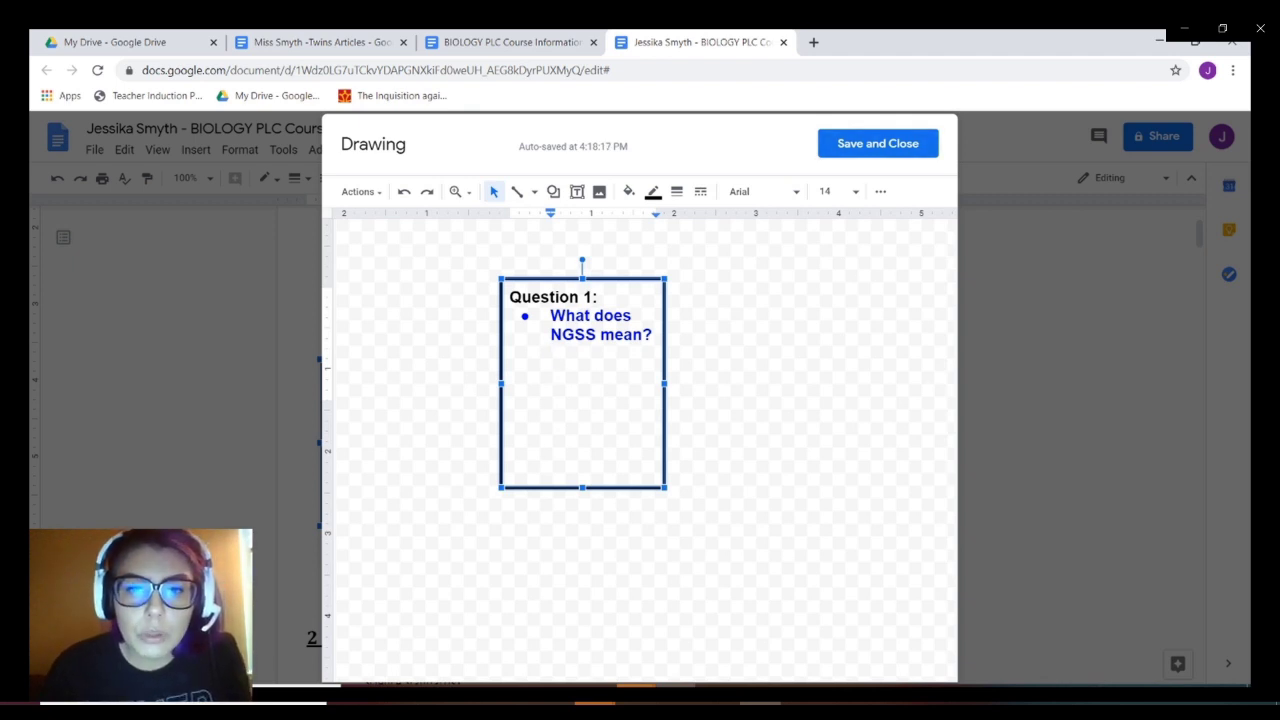
left_click(877, 143)
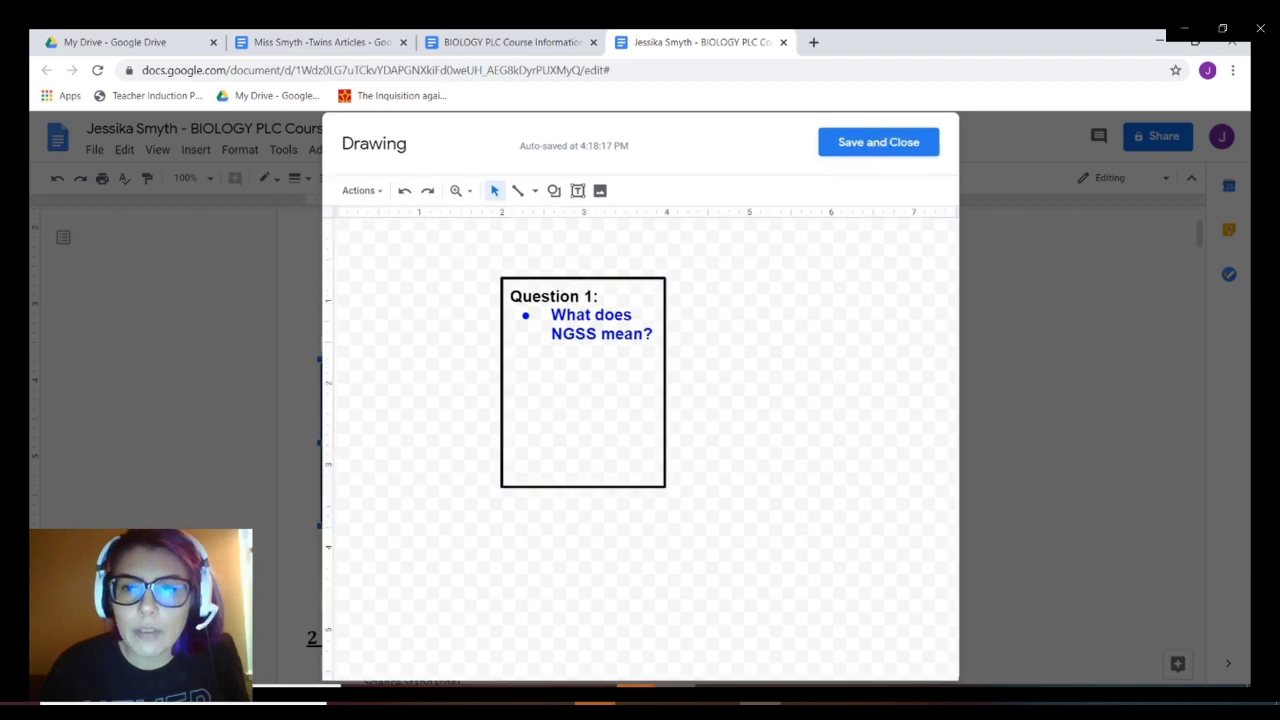
Examine the instructions on question boxes and answering questions, and the Biology Syllabus Review Assignment near the document's end.
scroll(600, 450, "down", 3)
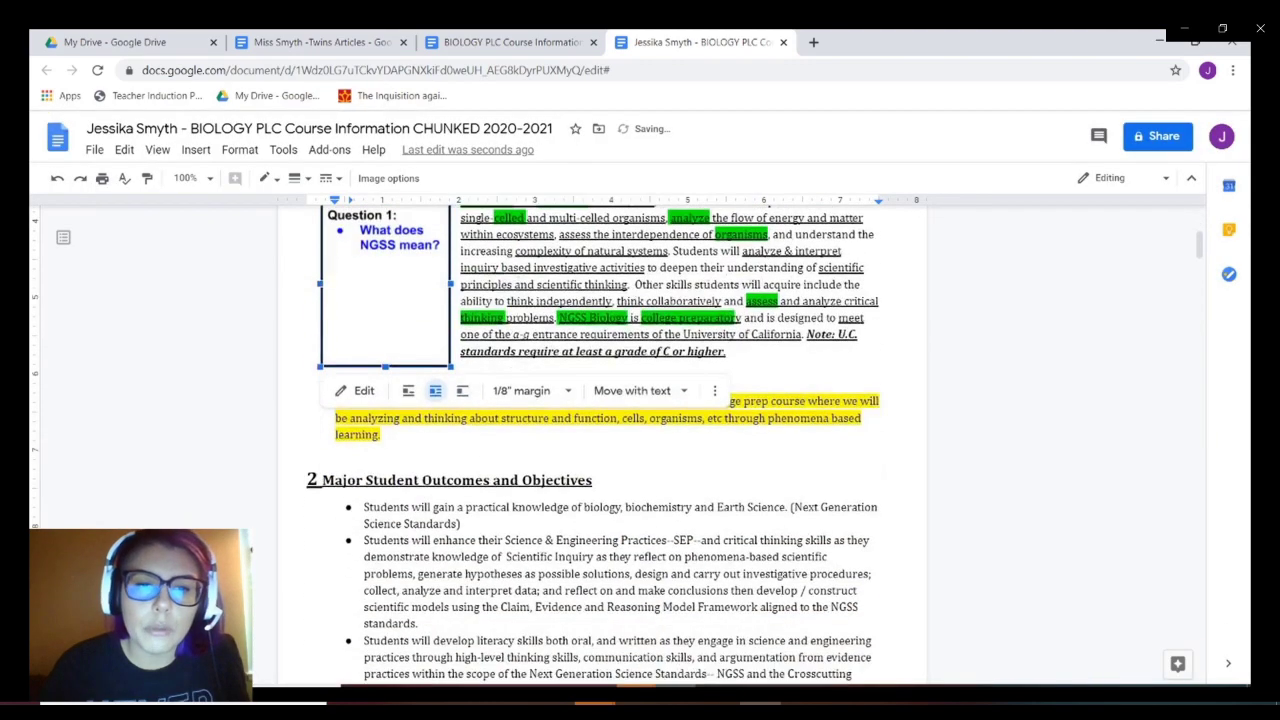
scroll(600, 450, "up", 5)
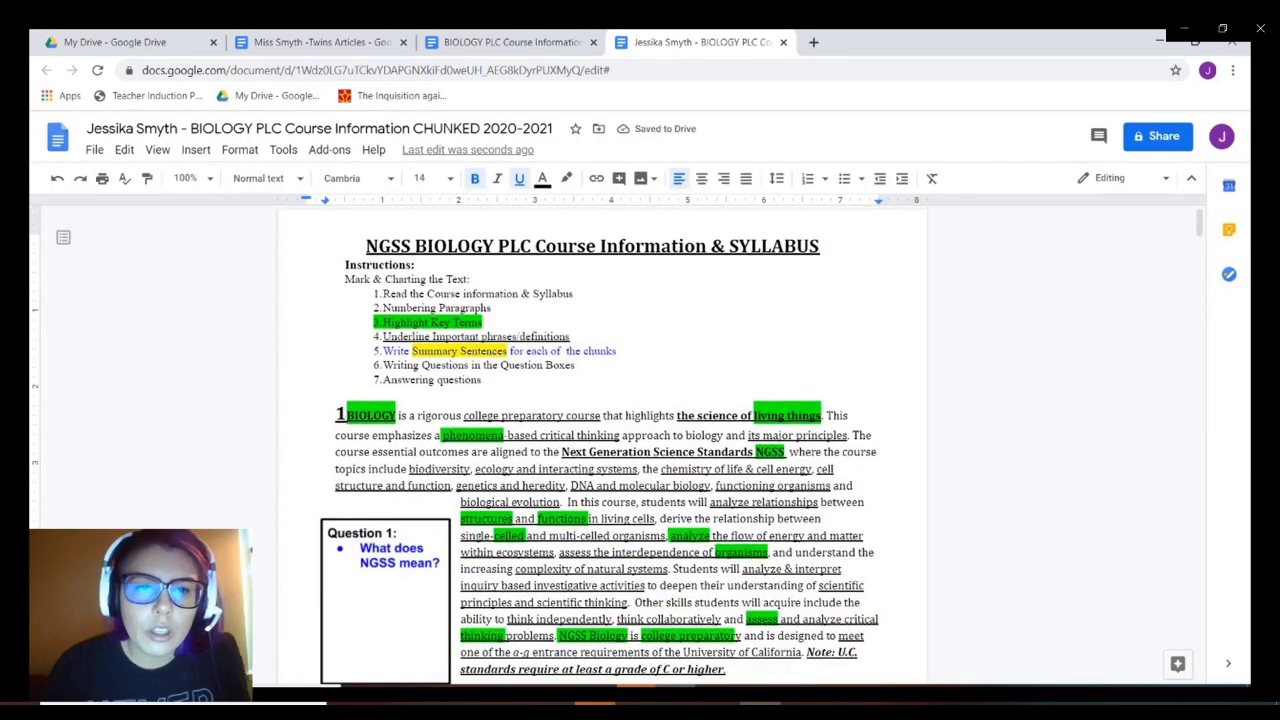
triple_click(560, 365)
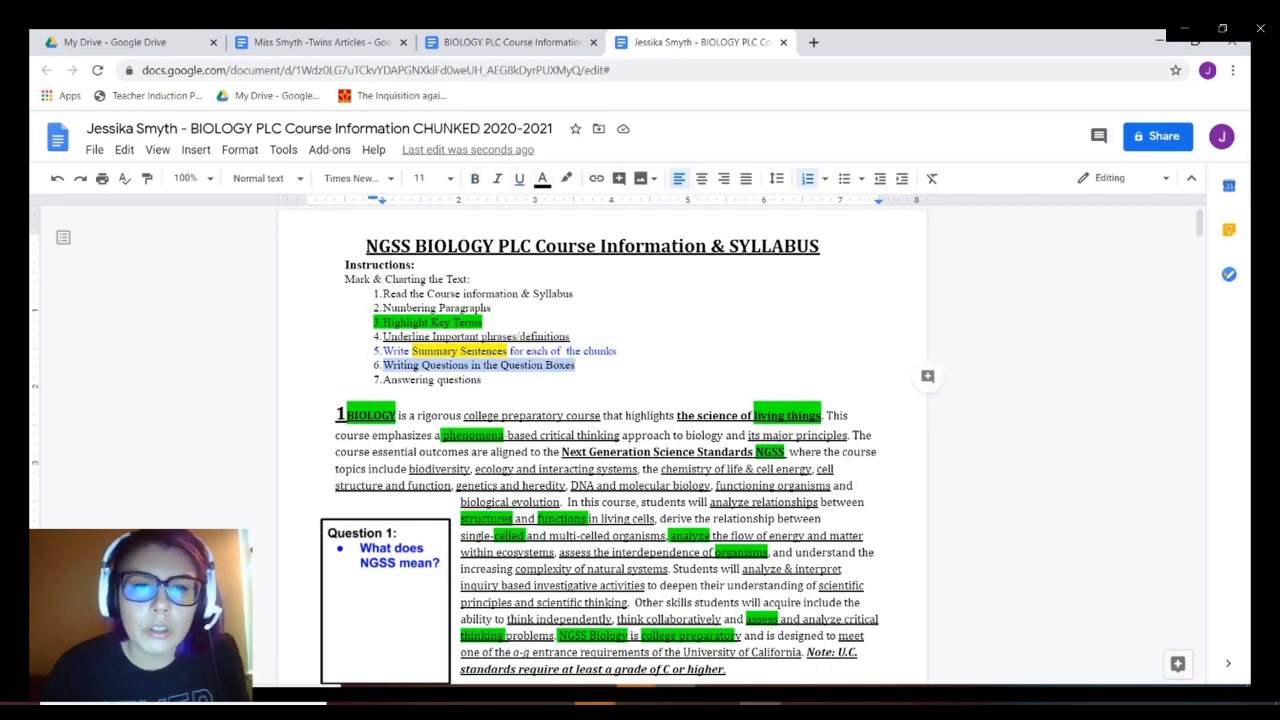
left_click(479, 380)
scroll(600, 450, "down", 1)
scroll(600, 450, "down", 10)
scroll(600, 450, "up", 4)
scroll(600, 450, "down", 15)
scroll(600, 450, "up", 10)
scroll(600, 450, "down", 14)
scroll(600, 450, "down", 10)
scroll(600, 450, "up", 1)
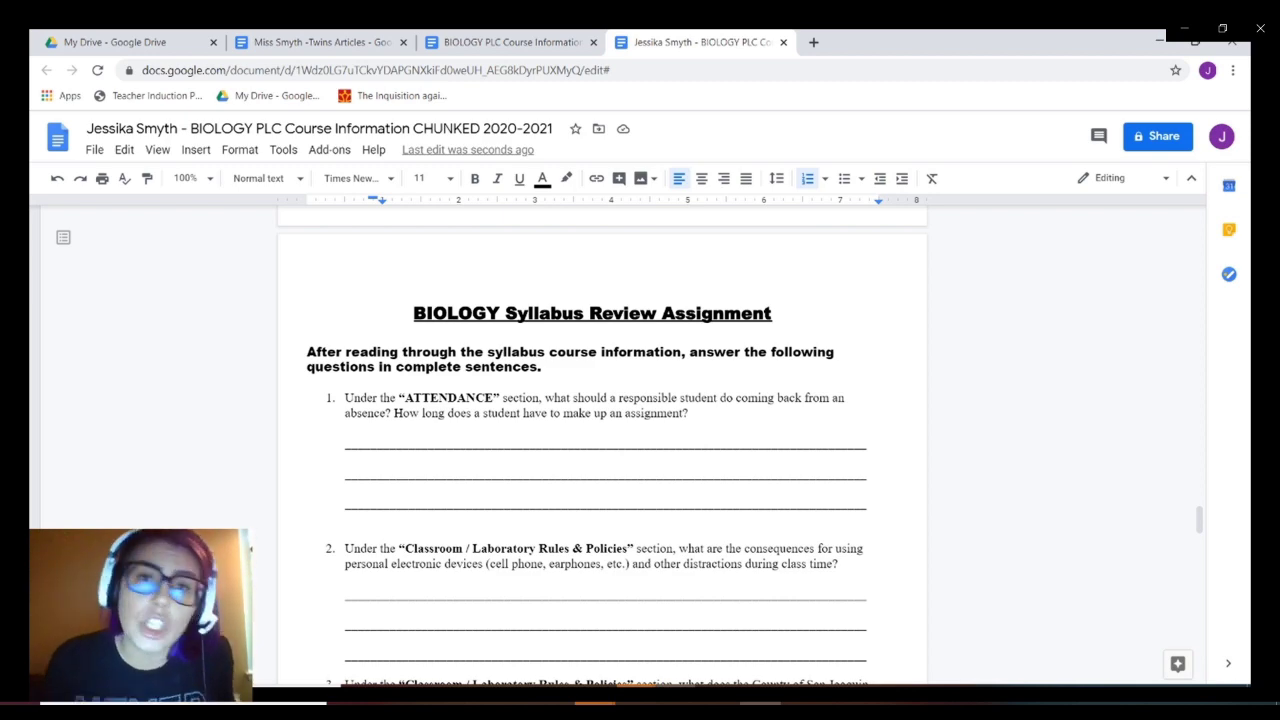
scroll(600, 450, "up", 8)
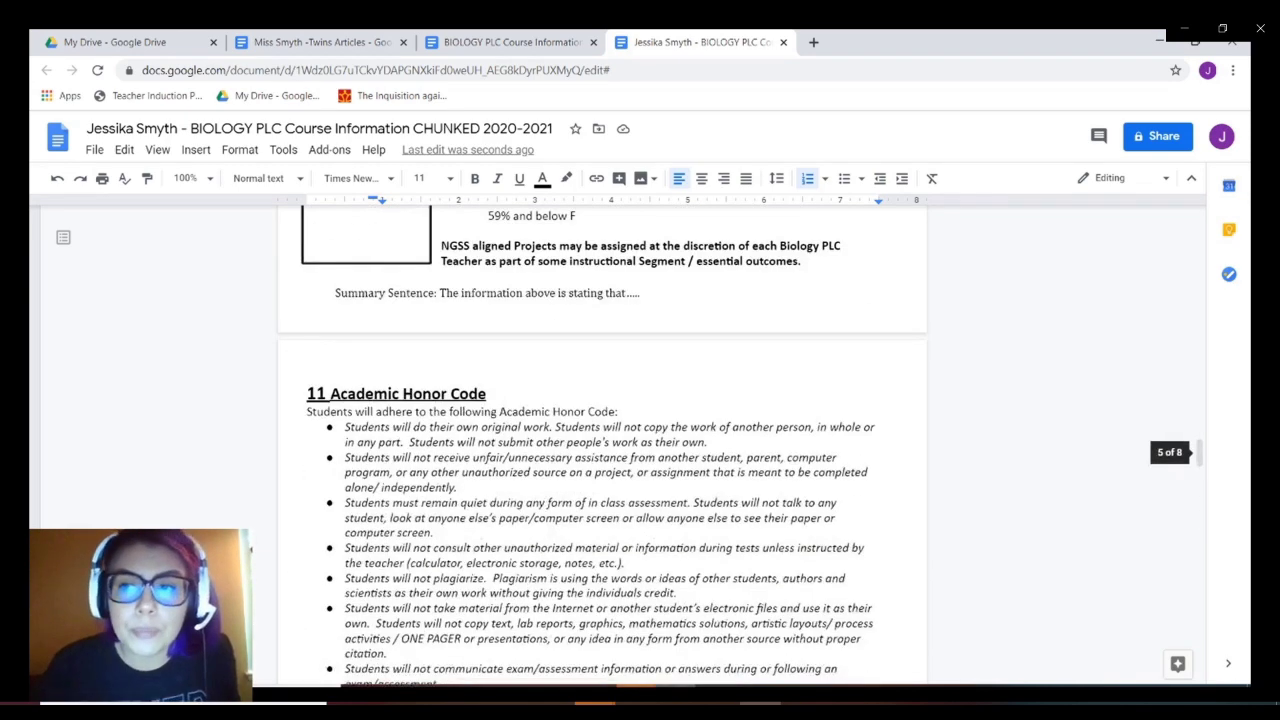
scroll(600, 450, "up", 6)
scroll(600, 450, "down", 18)
scroll(600, 450, "up", 7)
scroll(600, 450, "up", 1)
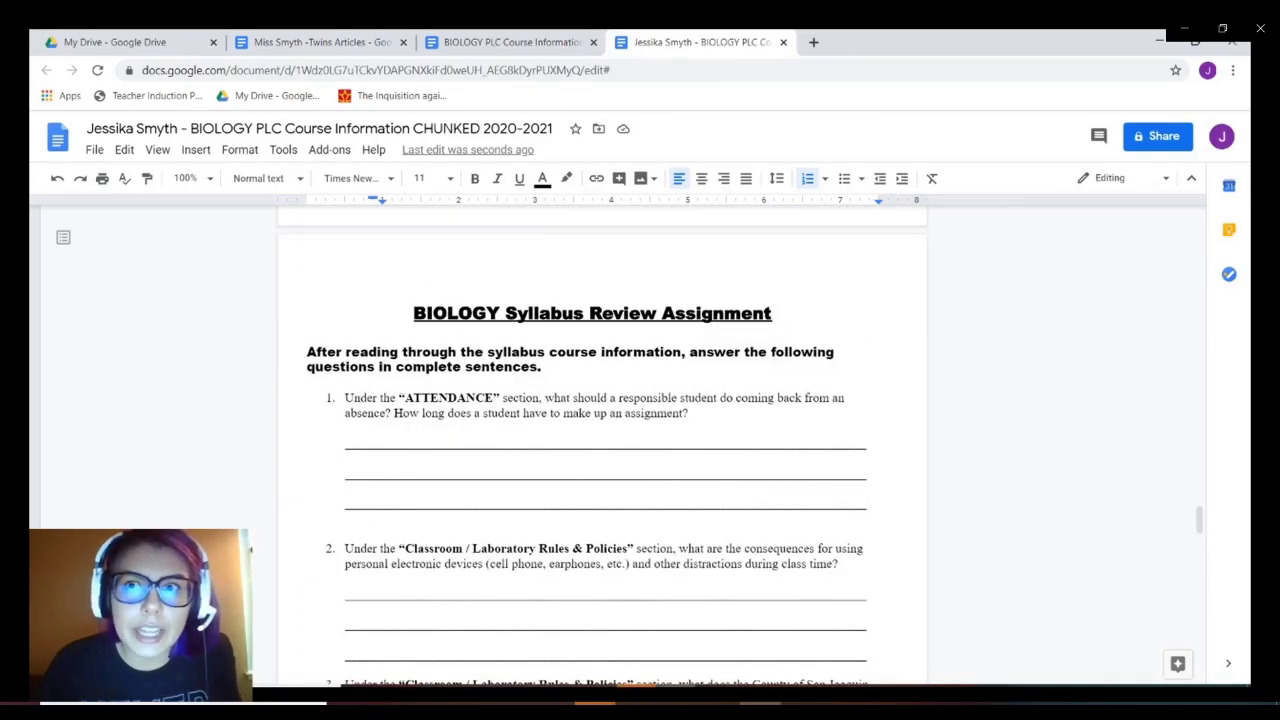
scroll(600, 450, "up", 20)
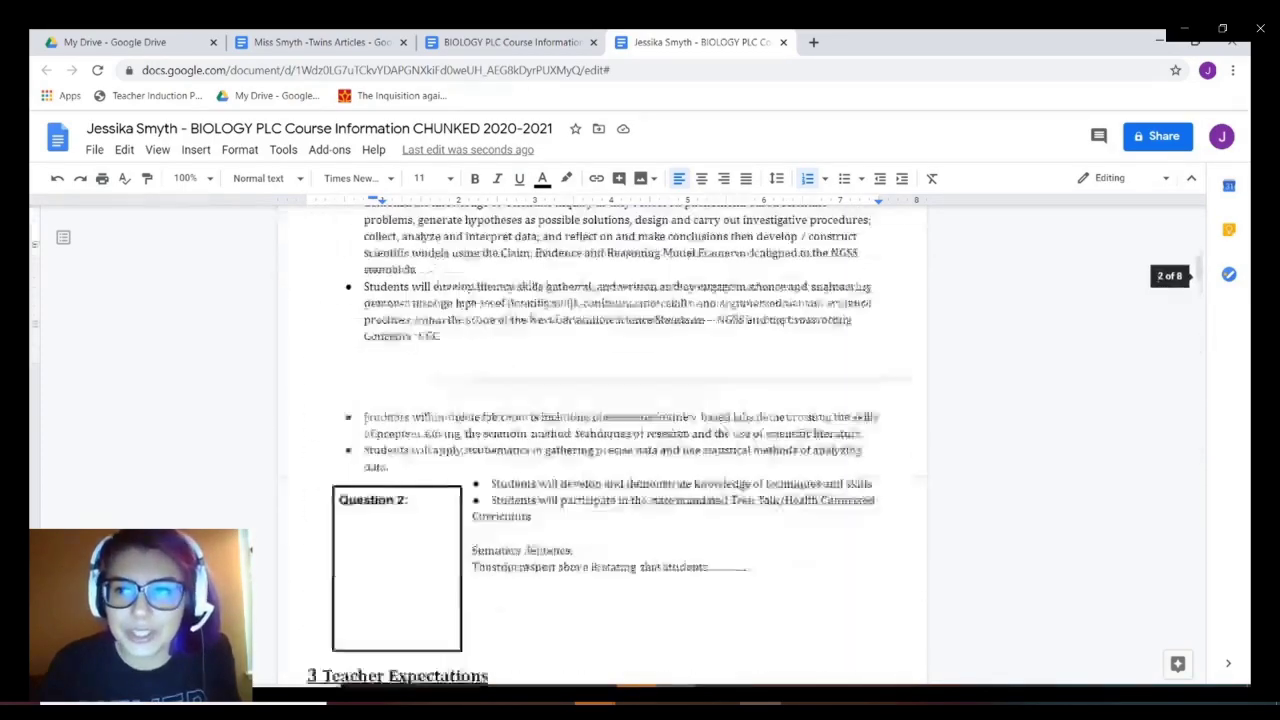
scroll(600, 450, "up", 15)
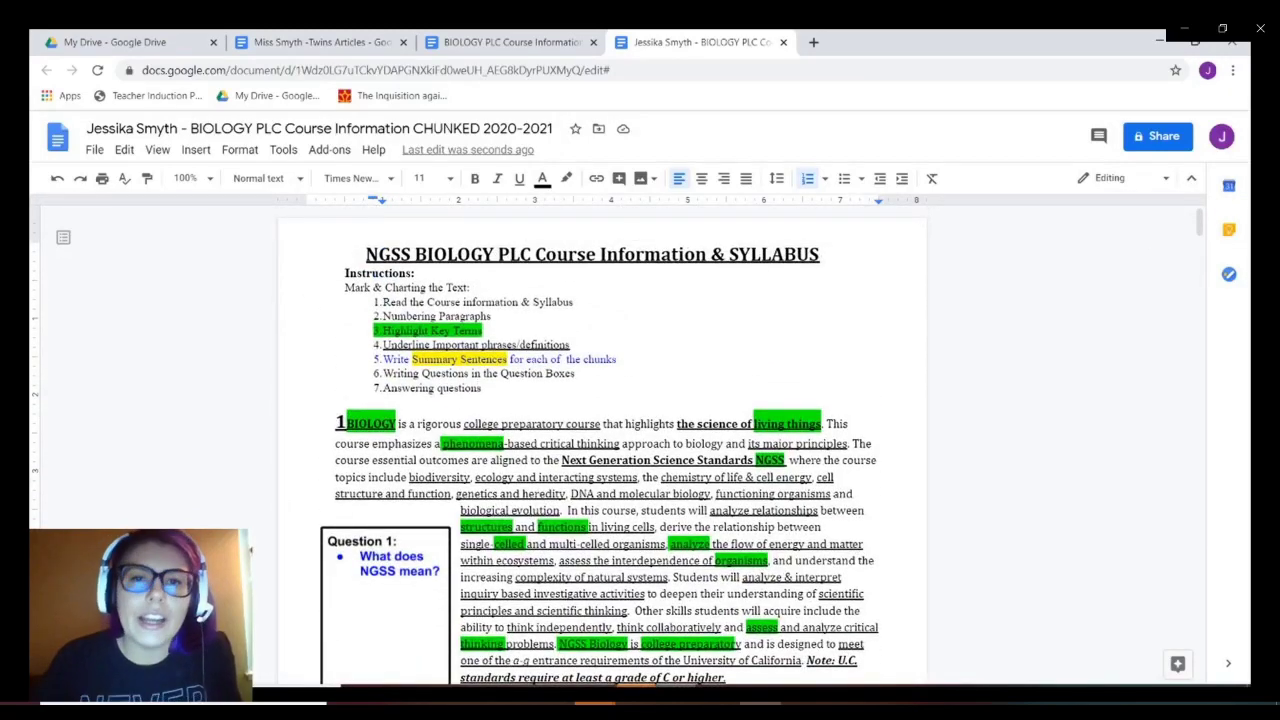
scroll(600, 450, "down", 3)
scroll(600, 450, "up", 3)
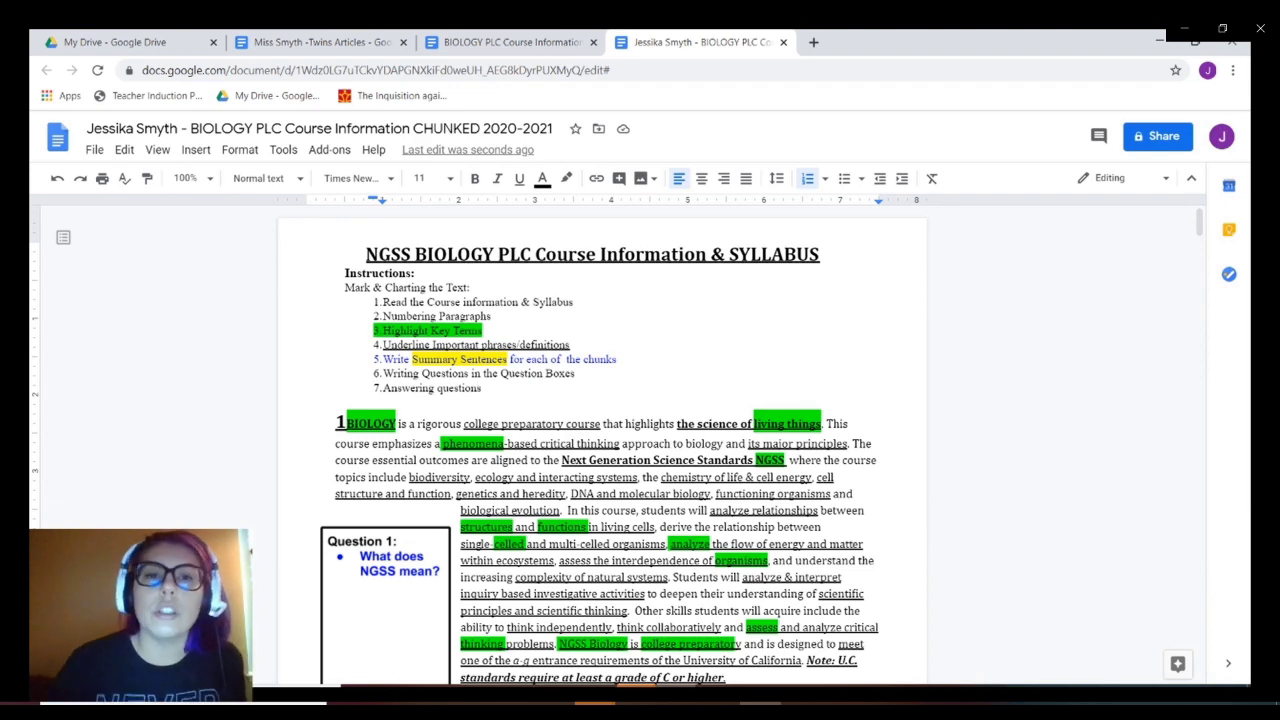
key("alt+Tab")
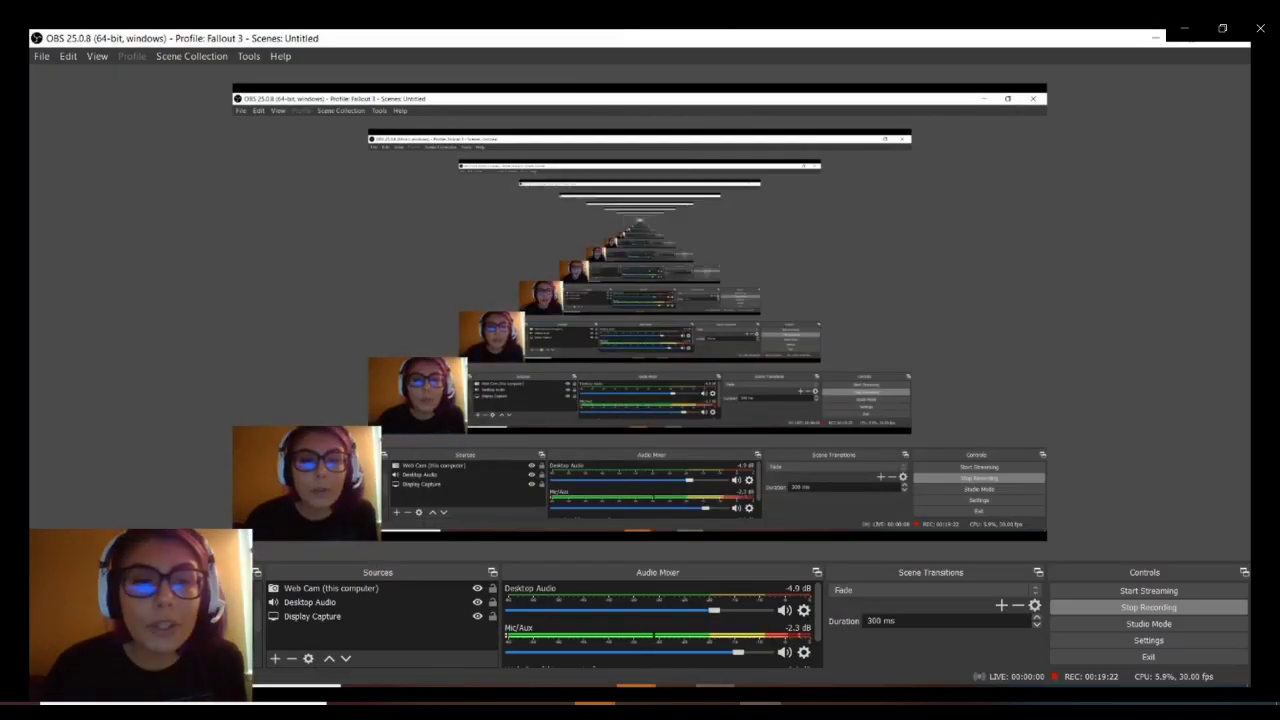